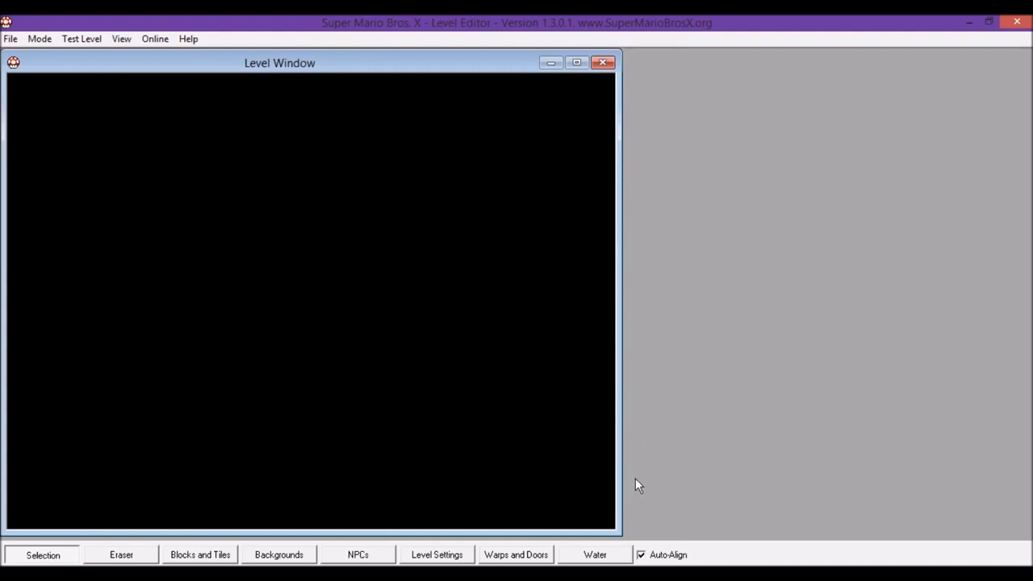
- Try Hammer Mario with a Green Yoshi mount for player 1 in the level test settings, and restore plain Mario with no mount
click(8, 40)
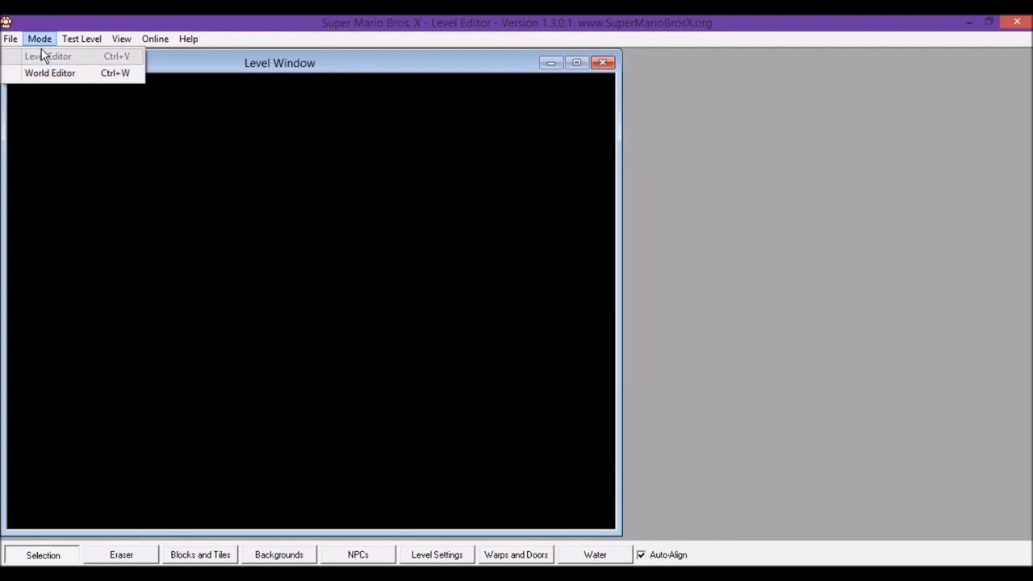
mouse_move(65, 34)
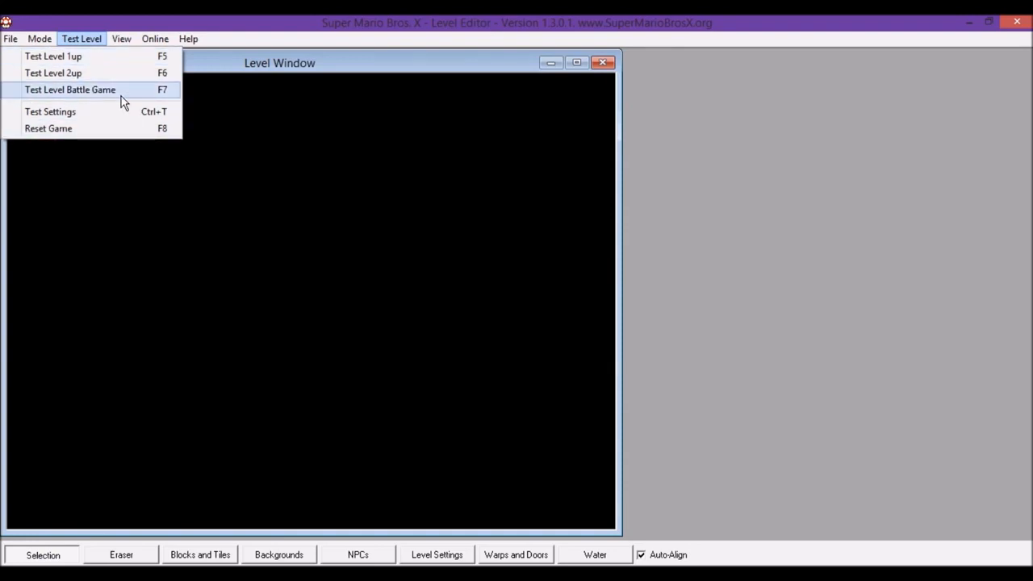
click(69, 114)
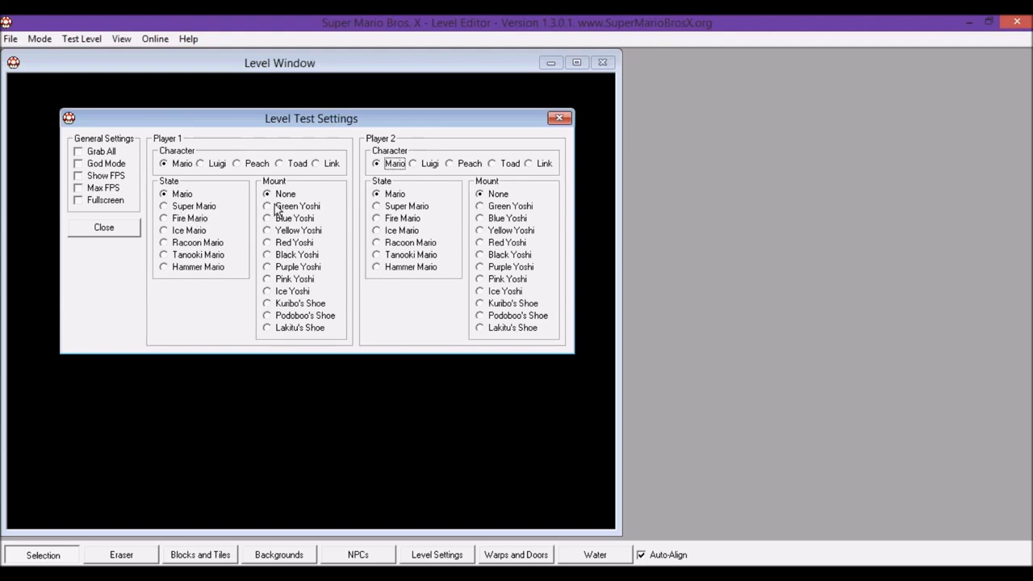
click(302, 205)
click(168, 270)
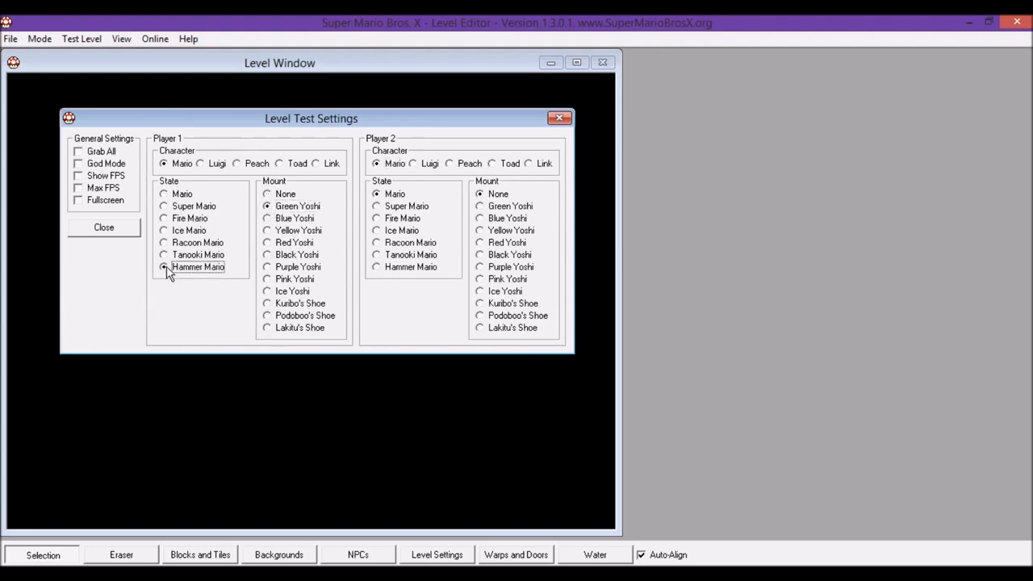
click(164, 195)
click(264, 195)
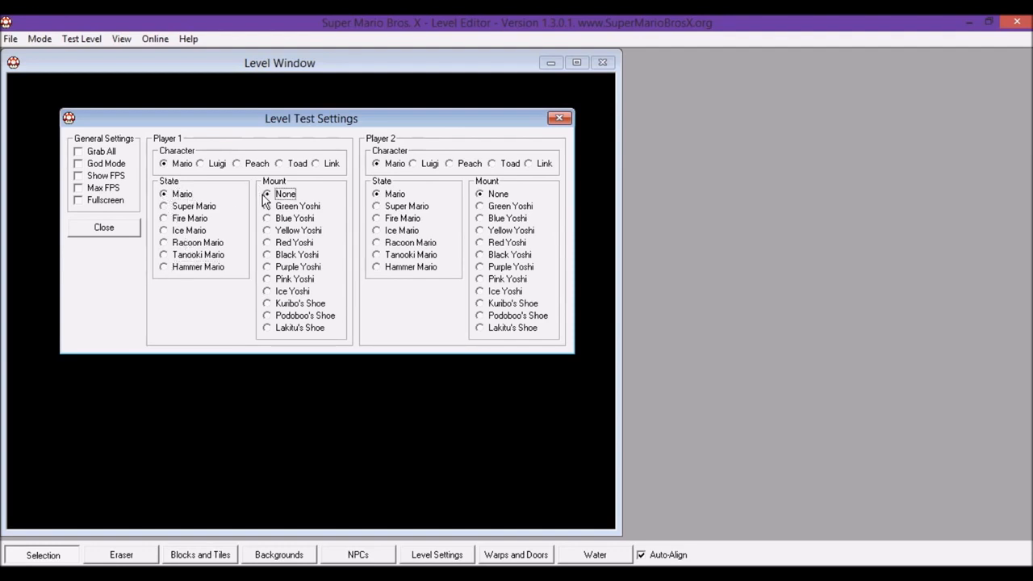
click(557, 118)
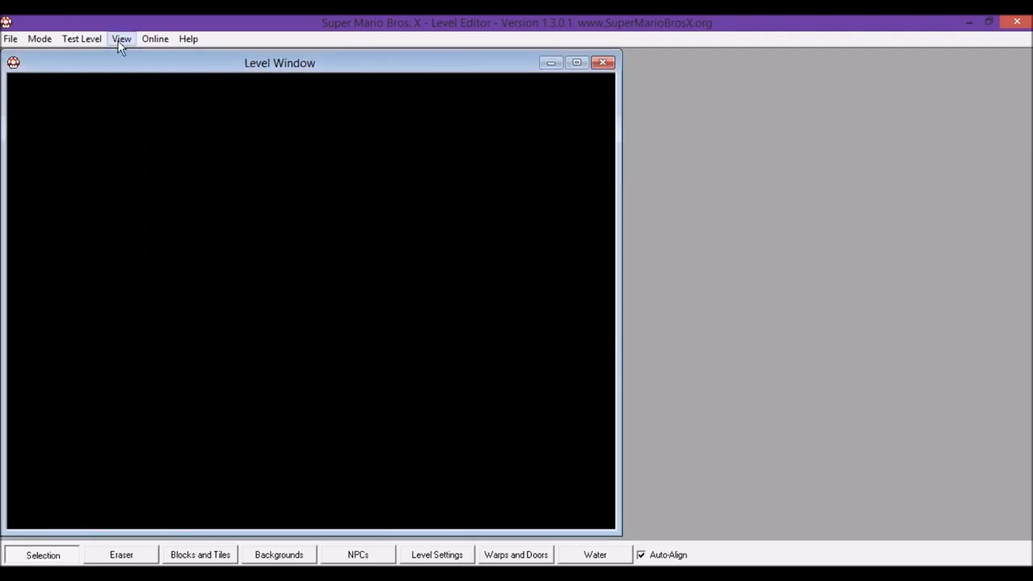
click(83, 38)
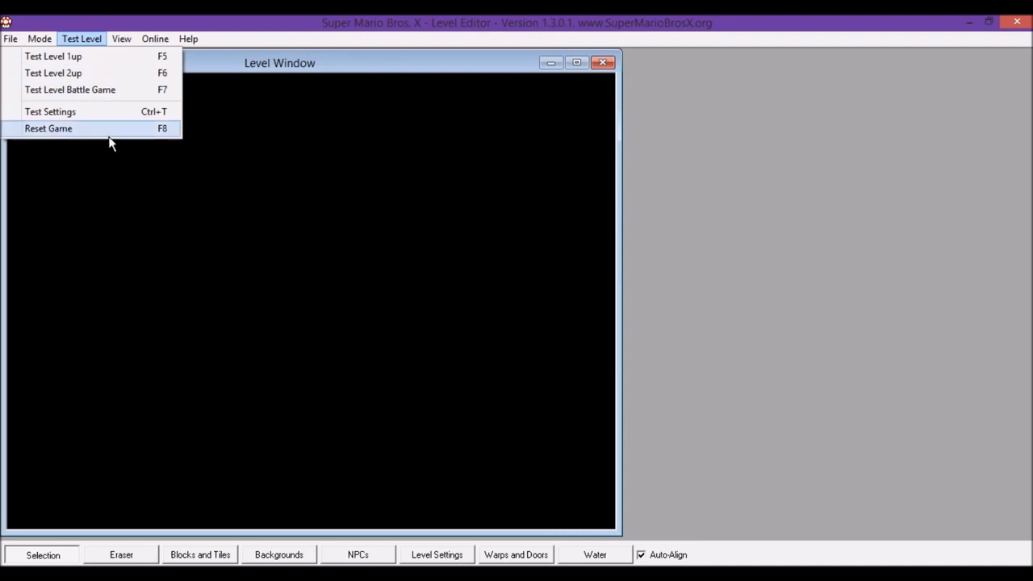
mouse_move(123, 39)
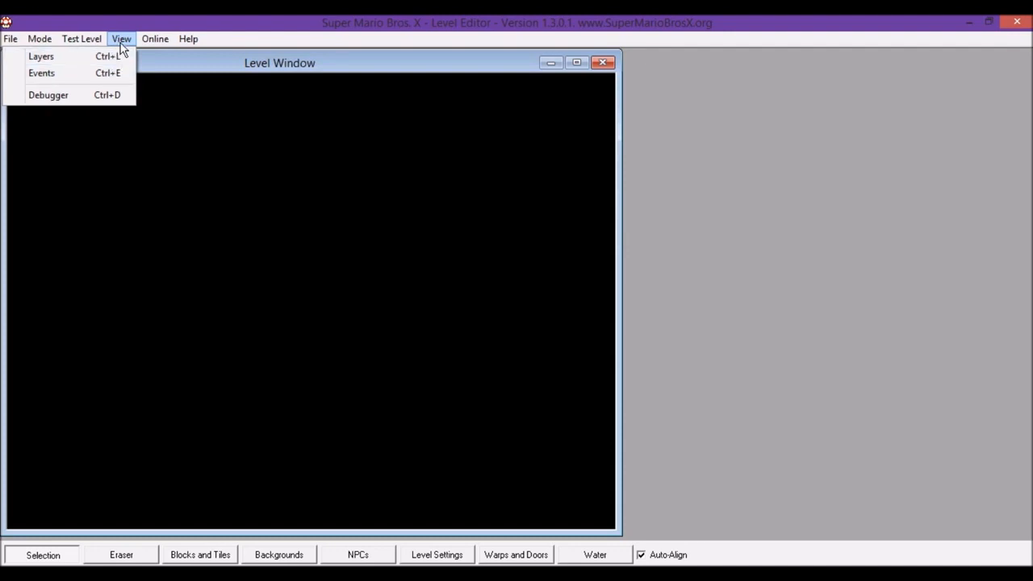
mouse_move(159, 38)
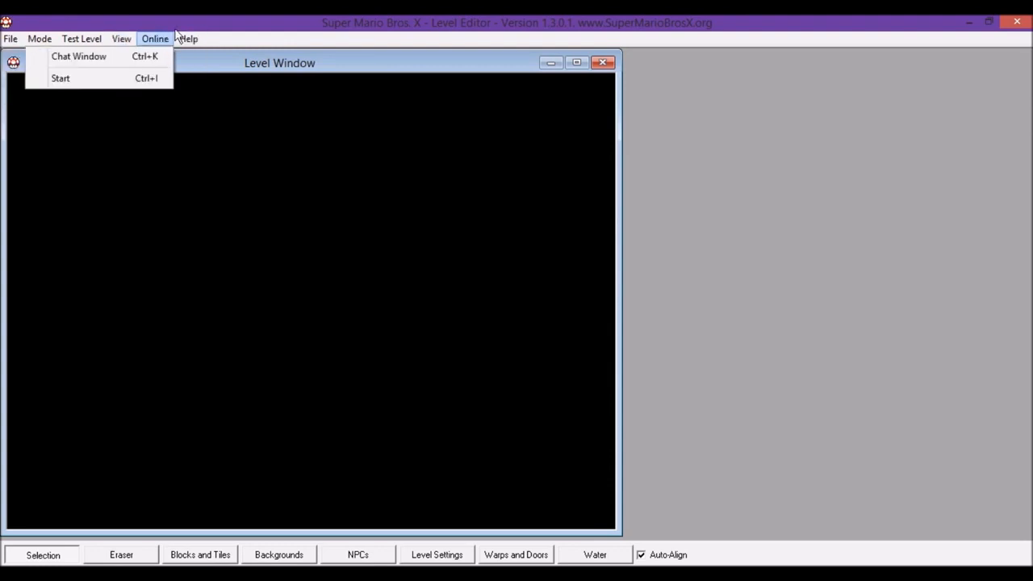
- Open the Editor Help document, skim through its contents in a maximized window and close it
mouse_move(193, 38)
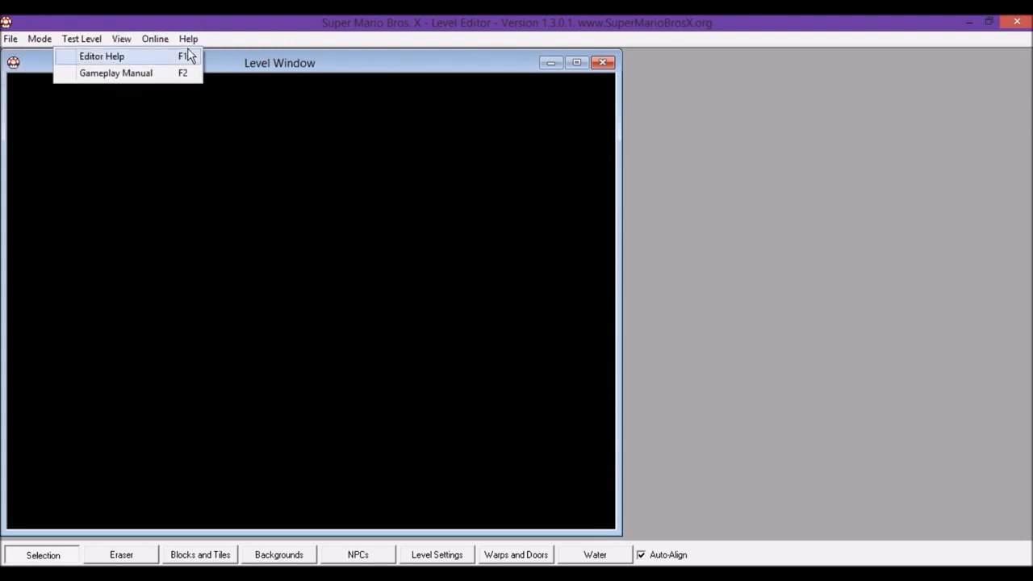
click(189, 56)
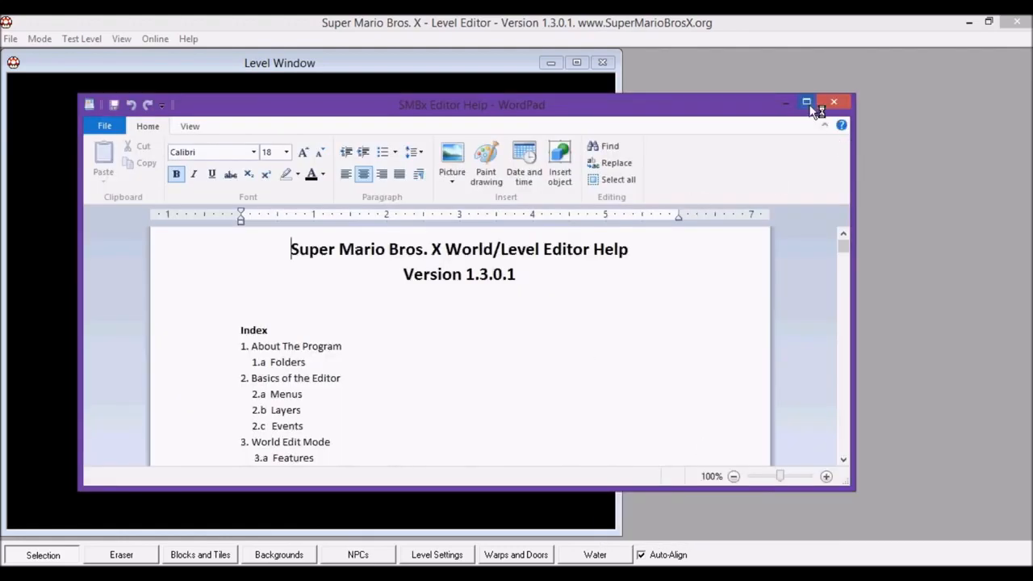
click(807, 102)
scroll(660, 239, down, 20)
scroll(834, 248, down, 15)
click(1017, 22)
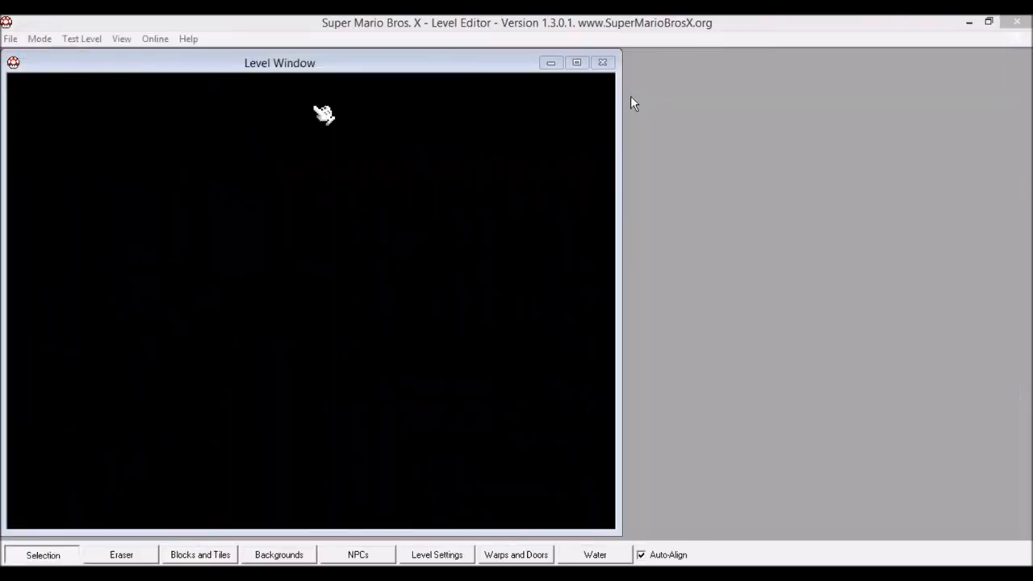
- Place a single Super Mario Bros. 3 snow ground block in the empty level and erase it again
click(59, 558)
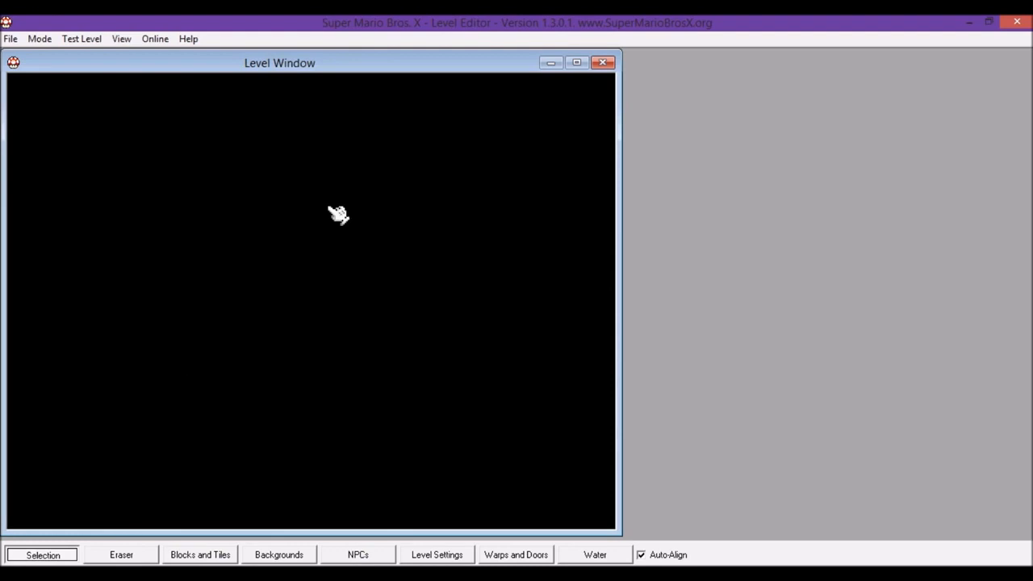
click(385, 153)
click(184, 558)
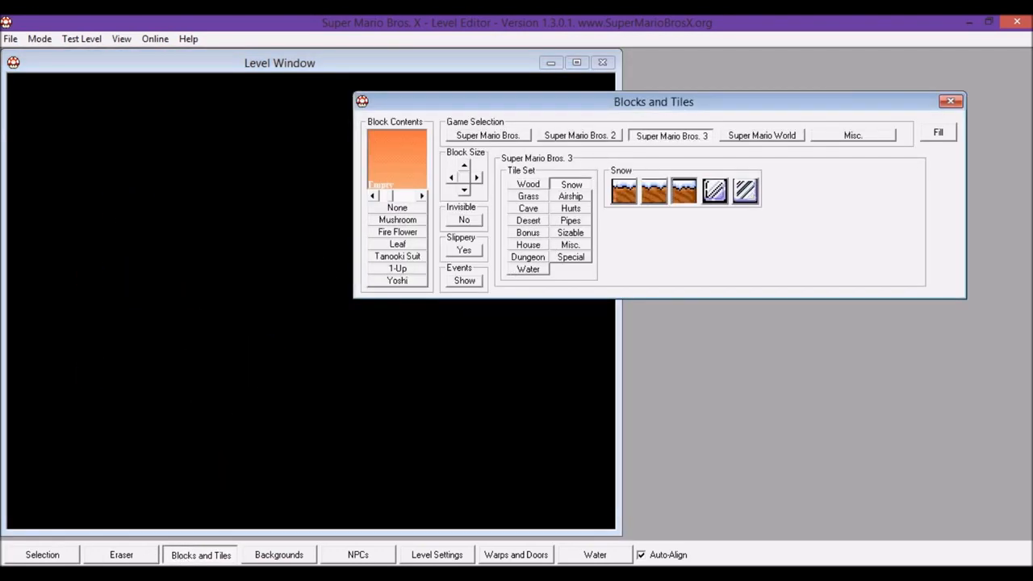
click(182, 308)
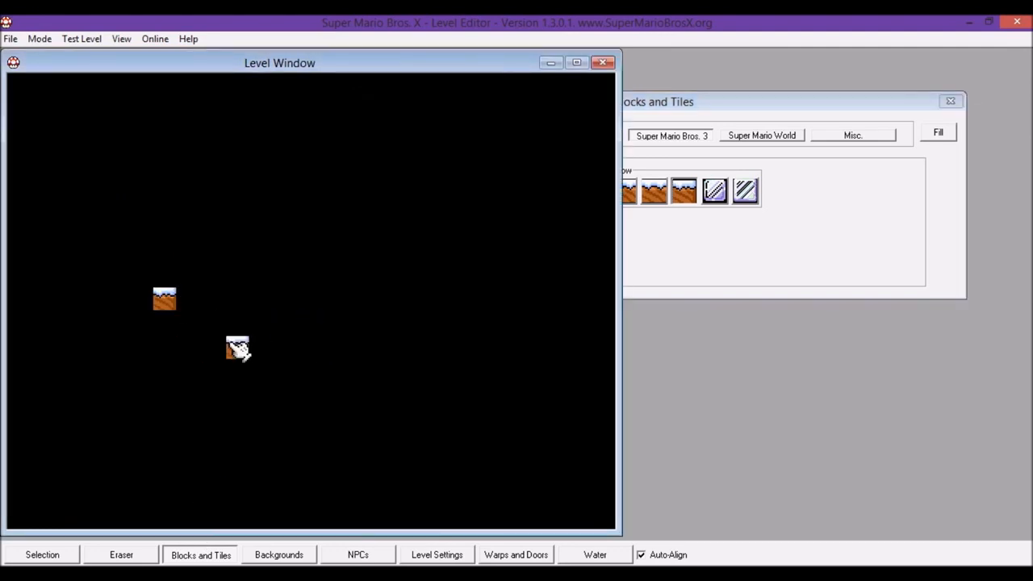
right_click(279, 333)
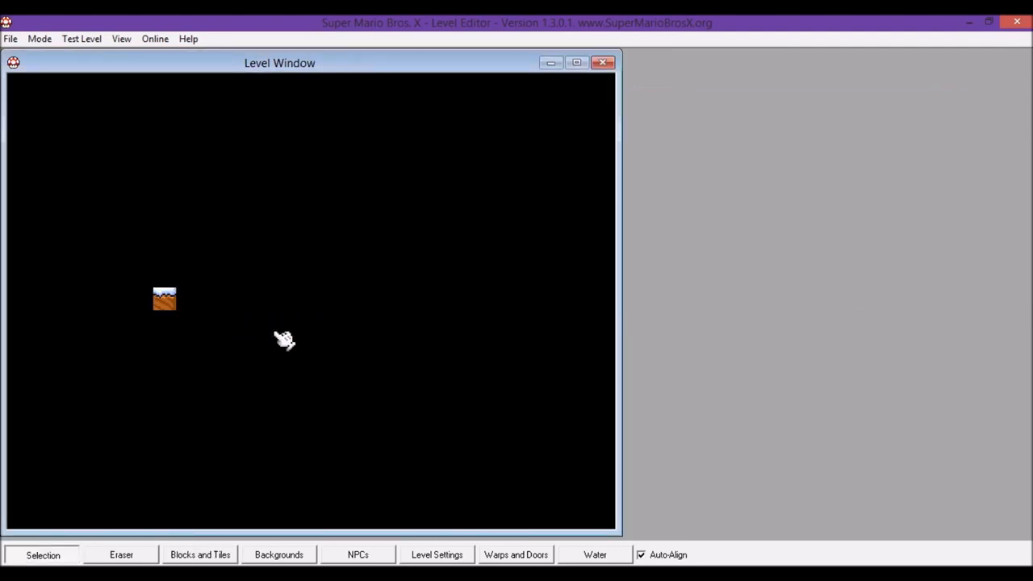
click(121, 555)
click(164, 300)
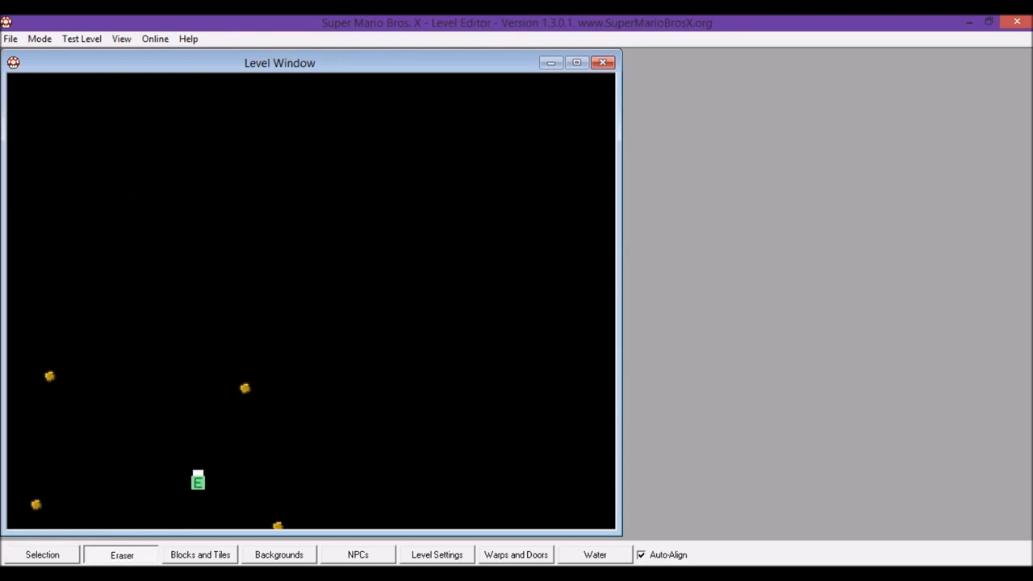
- Place three red plant hazards from the Super Mario Bros. 3 Hurts tile set in the lower part of the level
click(200, 555)
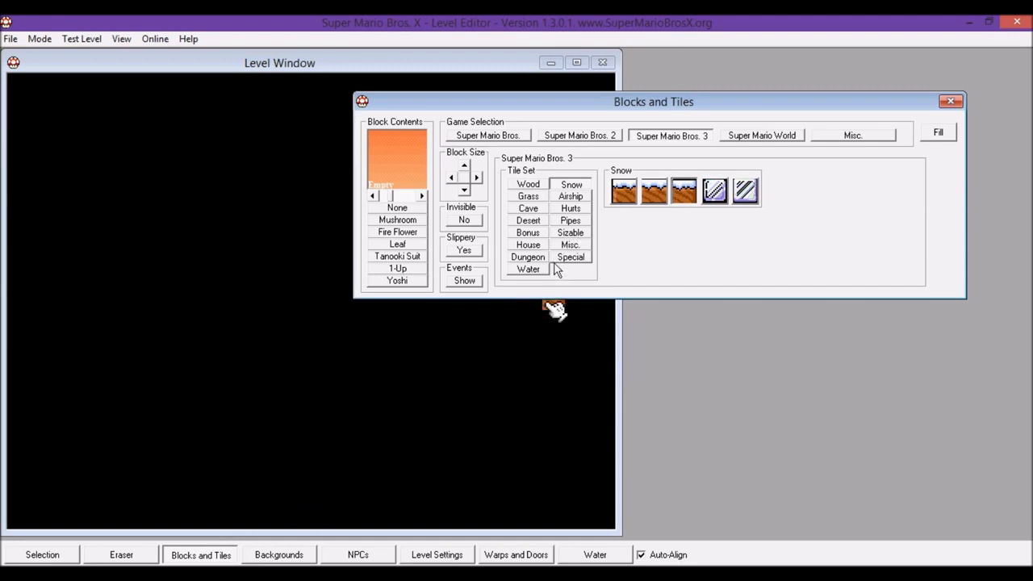
click(571, 208)
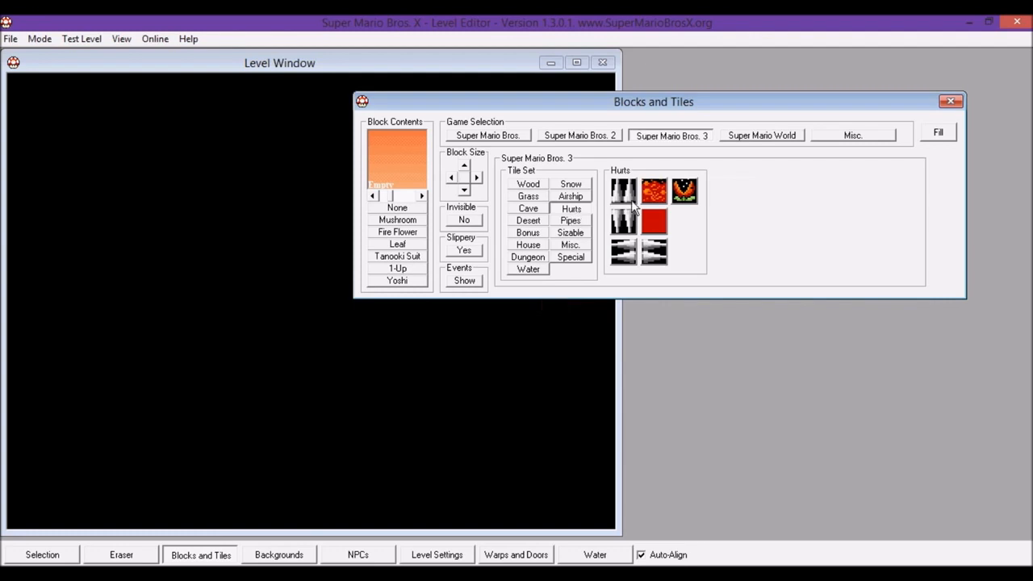
click(359, 492)
click(286, 442)
click(237, 492)
right_click(452, 392)
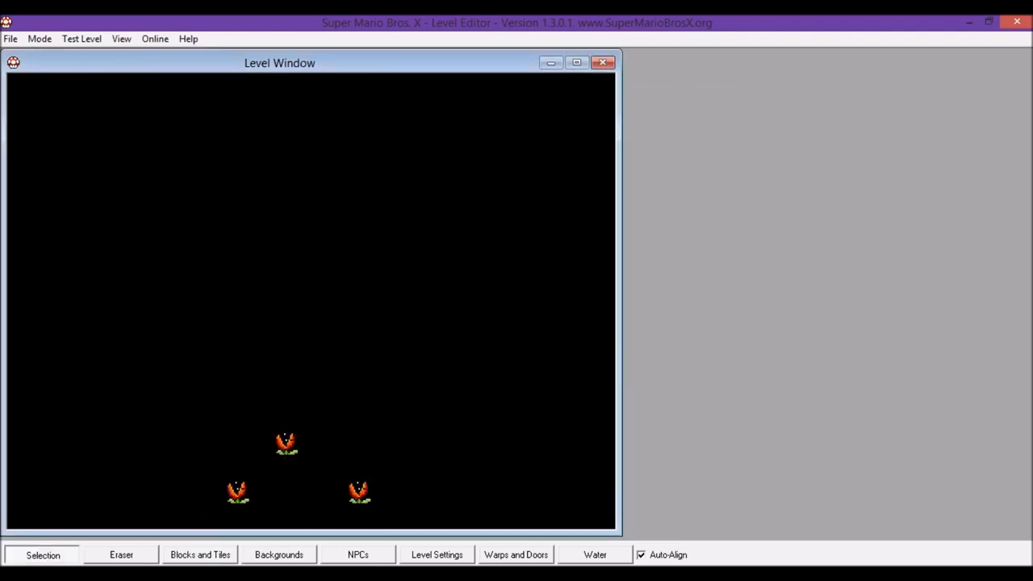
- Erase all three plant hazards from the level
click(142, 555)
click(238, 491)
click(286, 443)
click(359, 492)
- Fill the level with the green L block from the Misc. Players set, and discard it by starting a new level
click(191, 557)
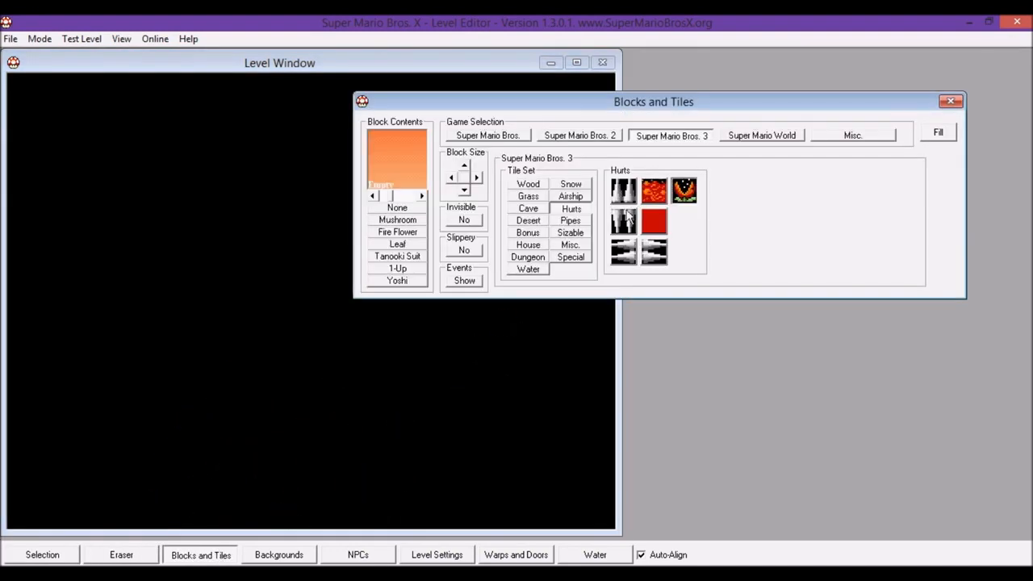
click(798, 135)
click(820, 138)
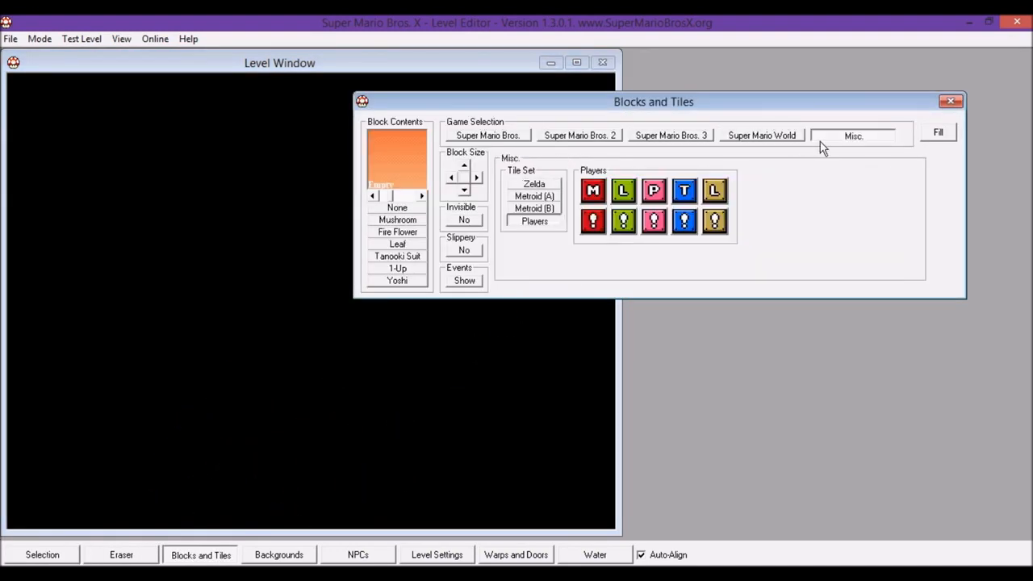
click(624, 191)
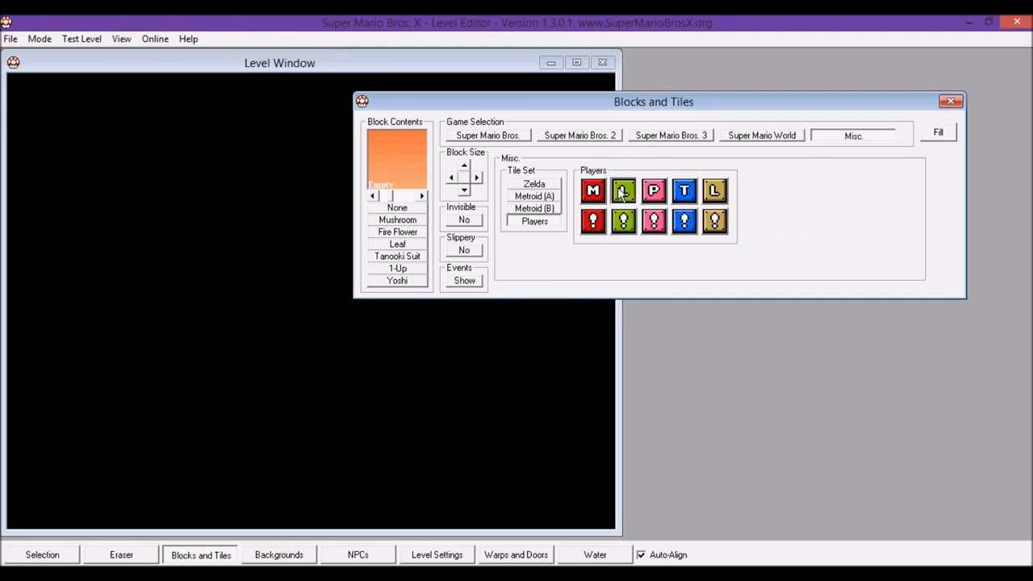
click(215, 251)
click(227, 274)
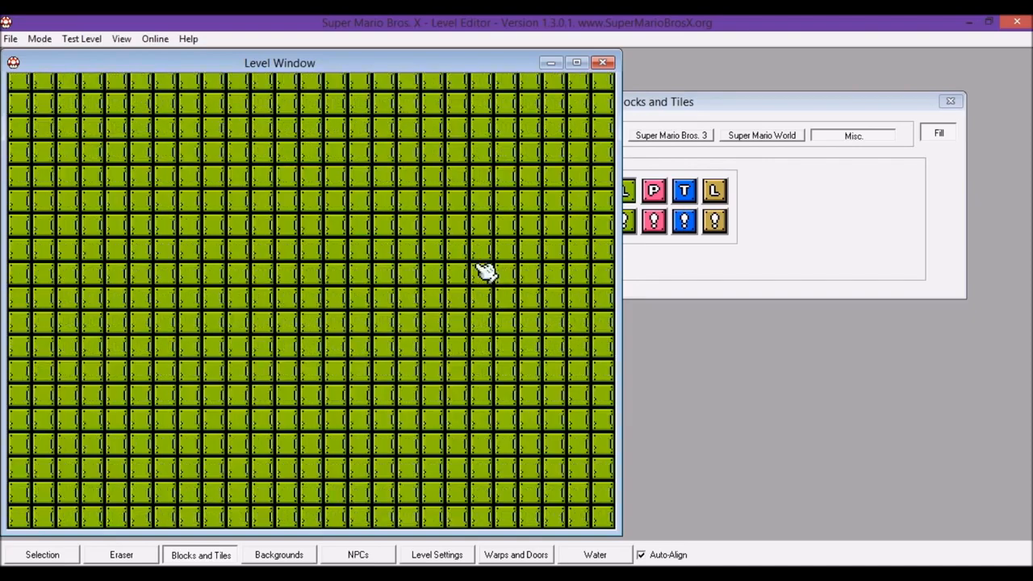
click(11, 39)
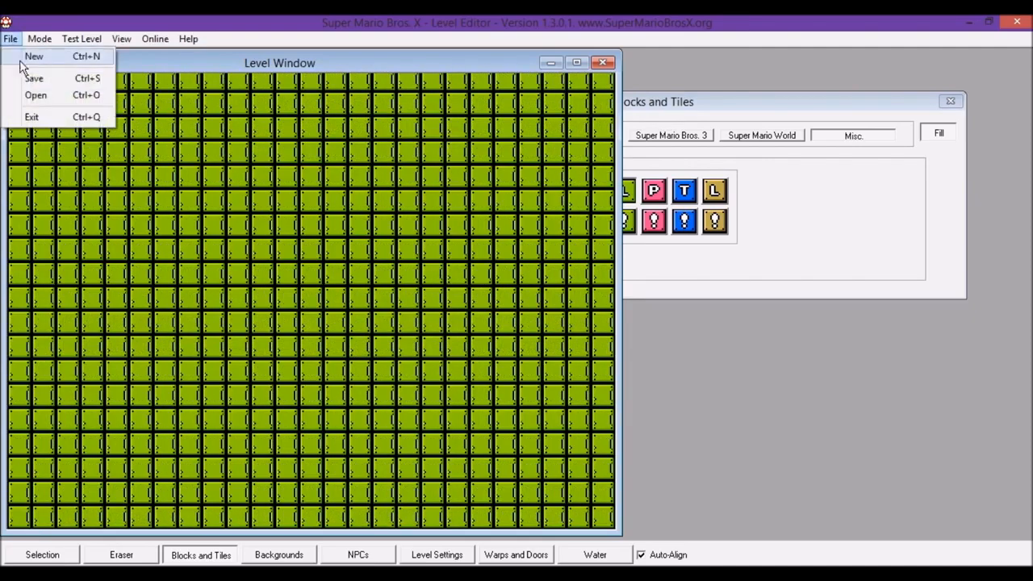
click(37, 59)
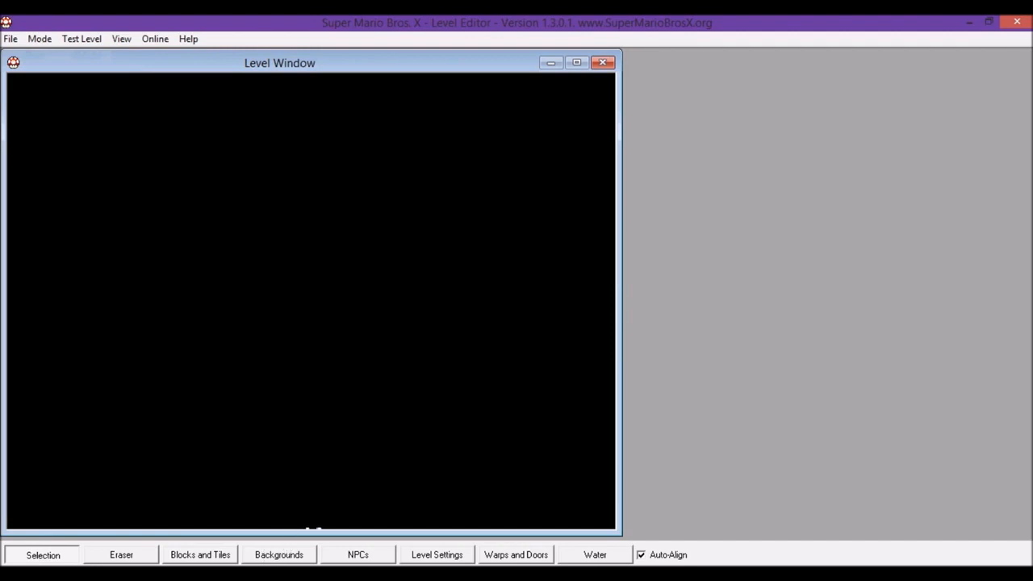
click(227, 555)
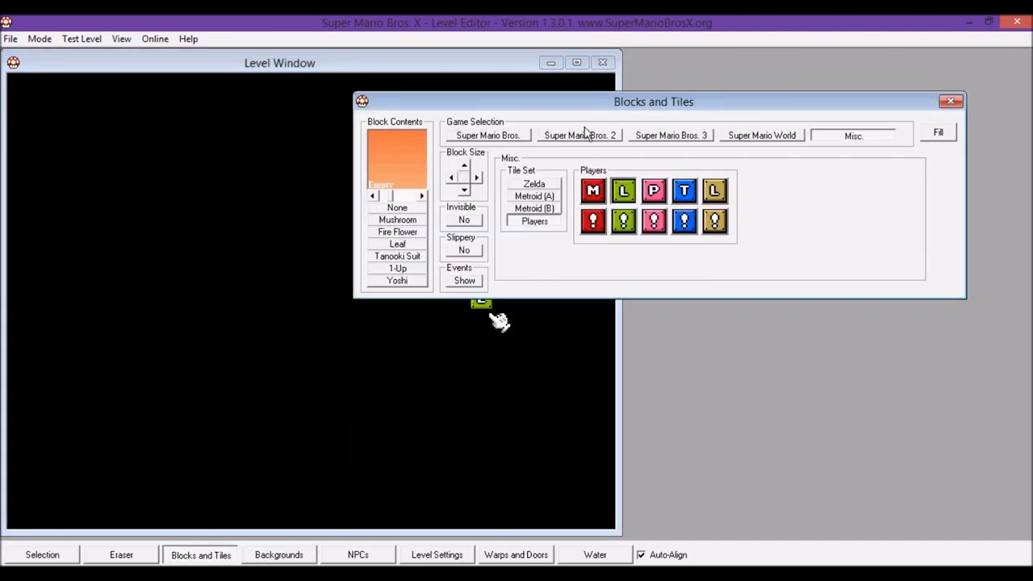
click(680, 138)
click(570, 223)
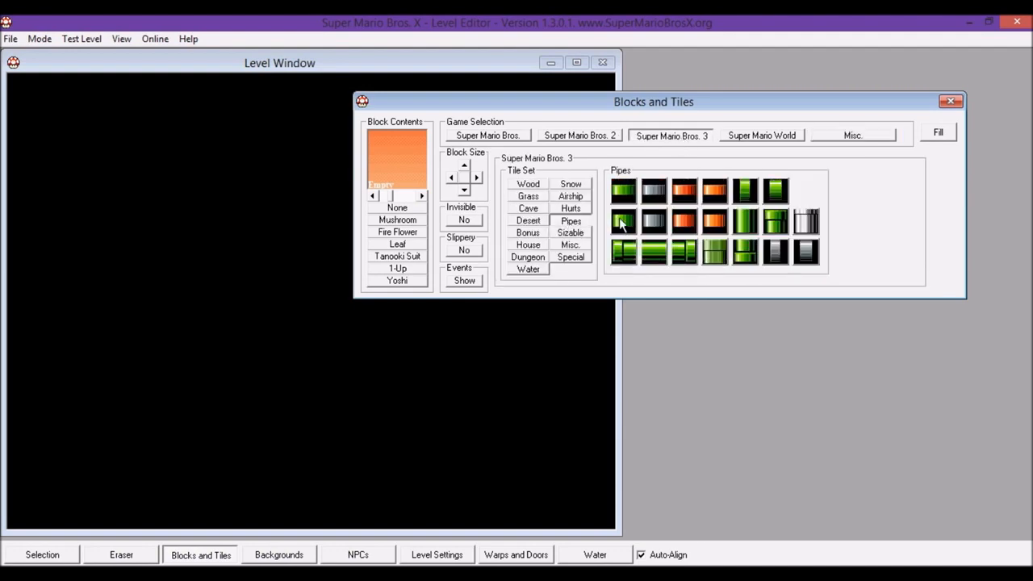
click(623, 191)
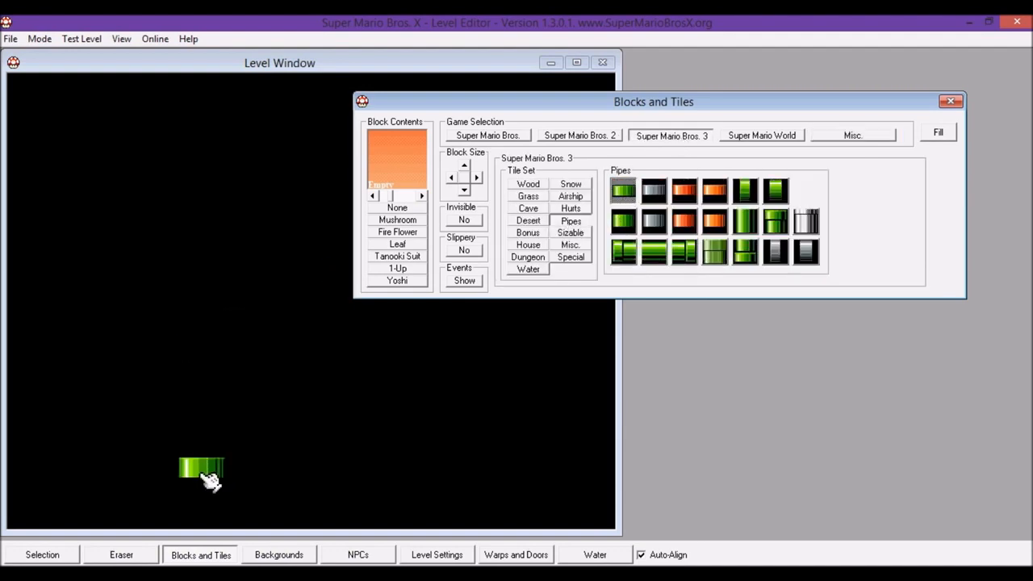
click(951, 101)
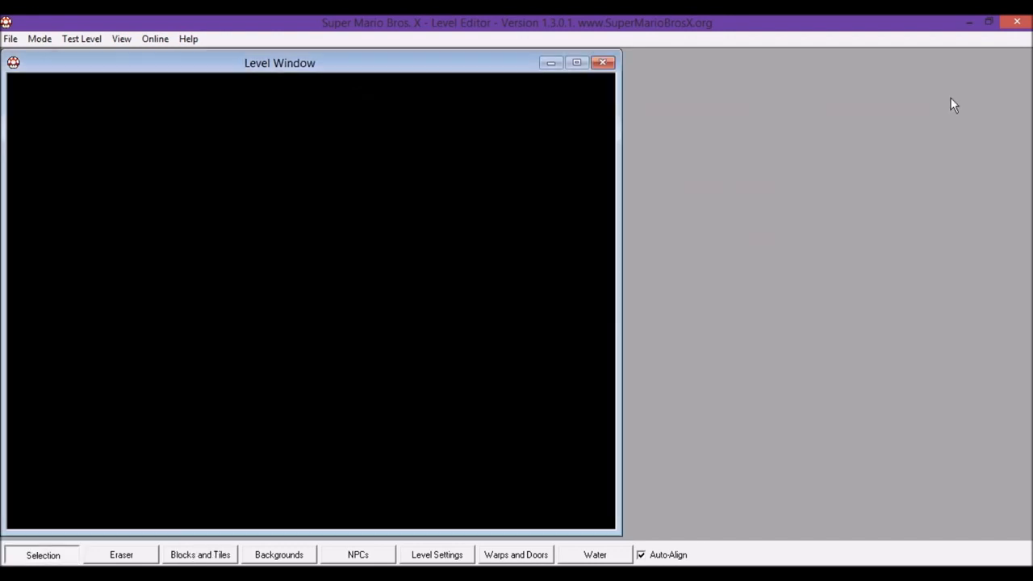
click(291, 555)
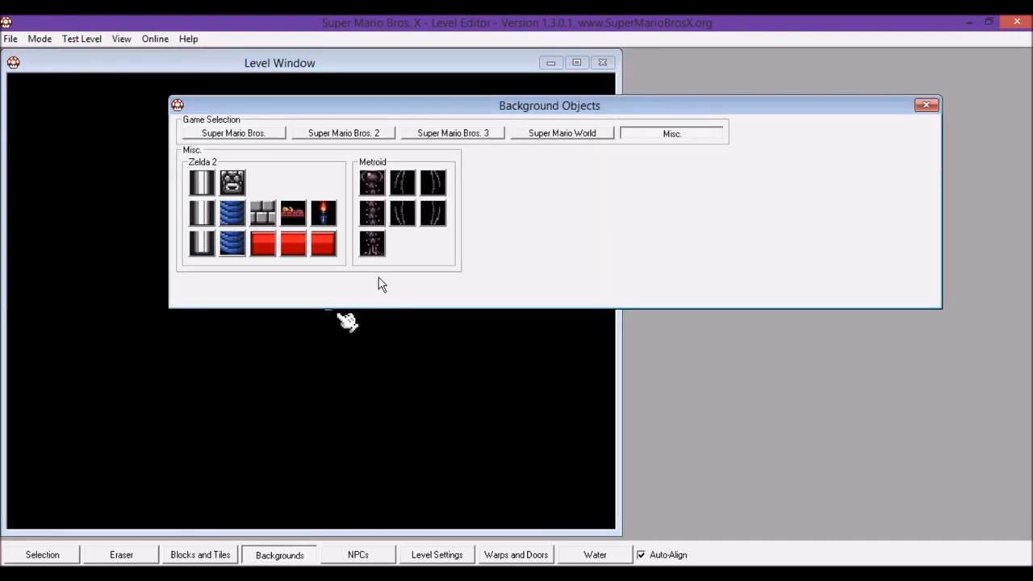
- Lay a continuous row of the middle snow ground tile from the Super Mario Bros. 3 Snow set along the level's bottom edge
click(200, 556)
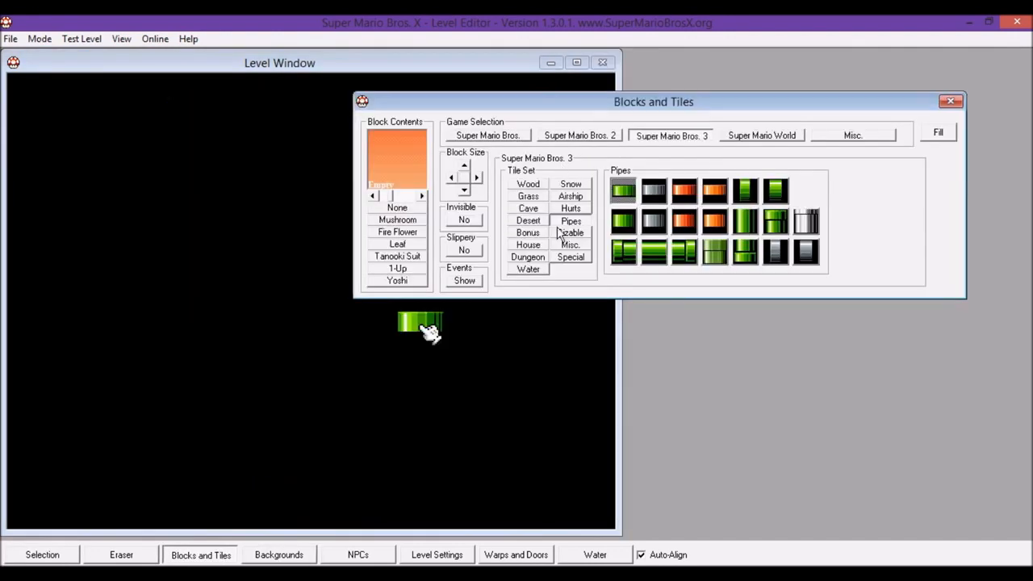
click(572, 185)
click(652, 192)
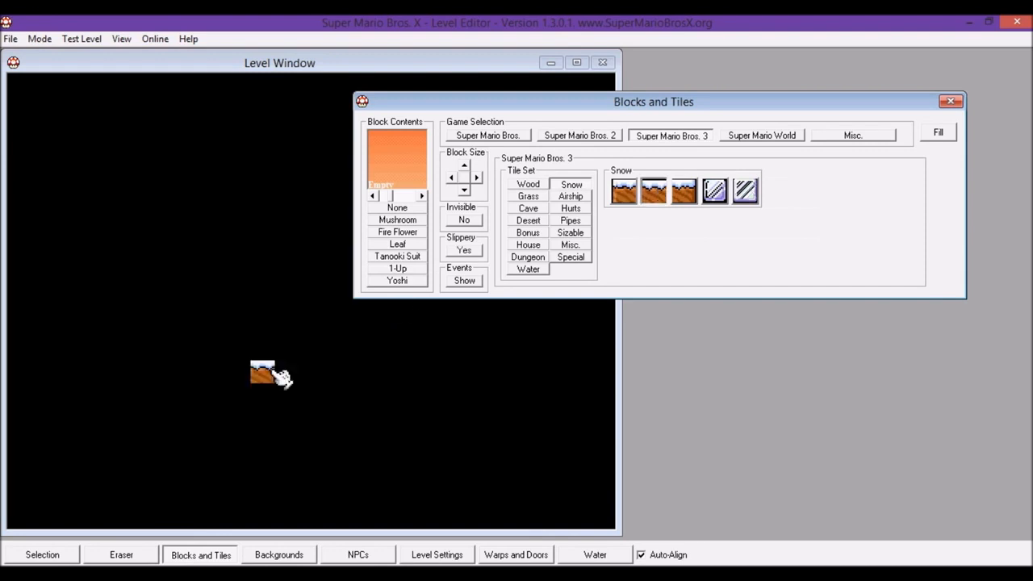
click(29, 517)
drag(29, 523, 610, 524)
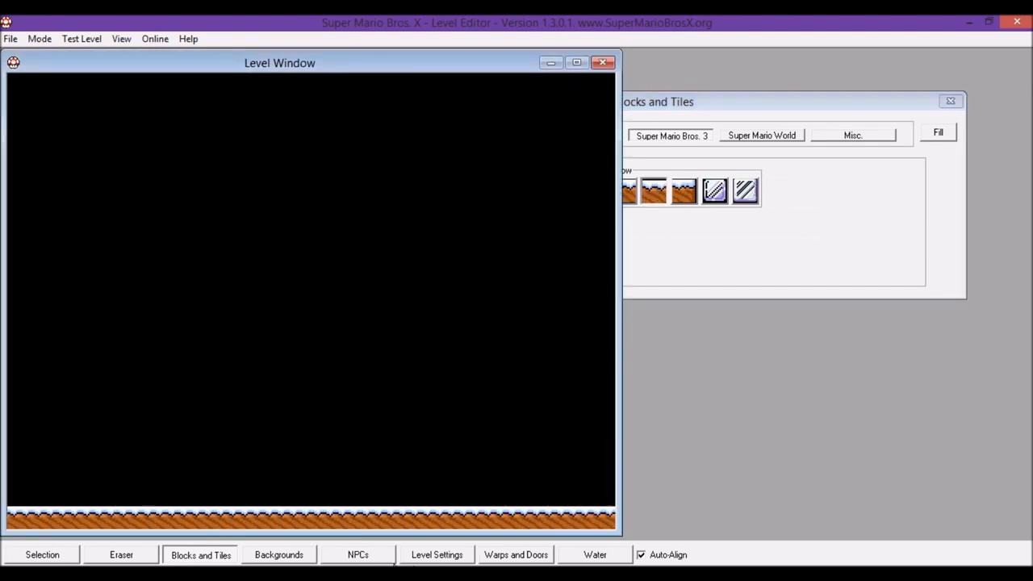
- Place a wooden door from the Super Mario Bros. 3 background objects on the snow ground near the row's right end
click(280, 555)
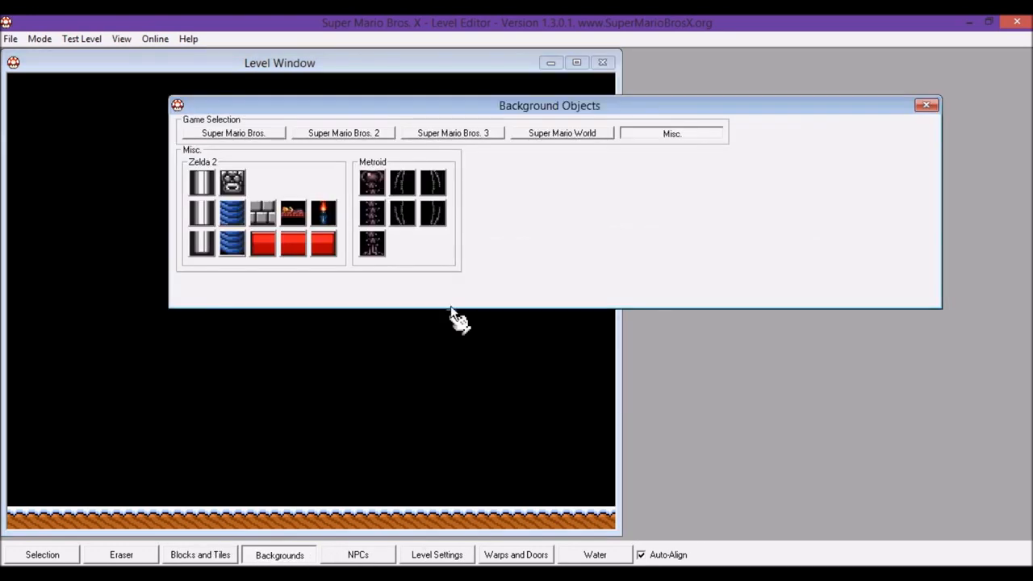
click(266, 135)
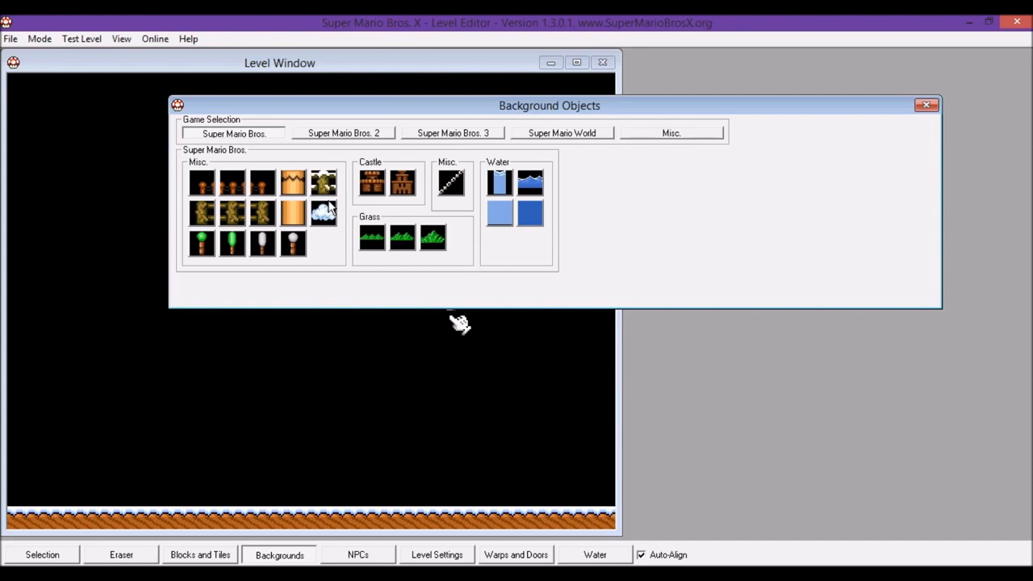
click(477, 134)
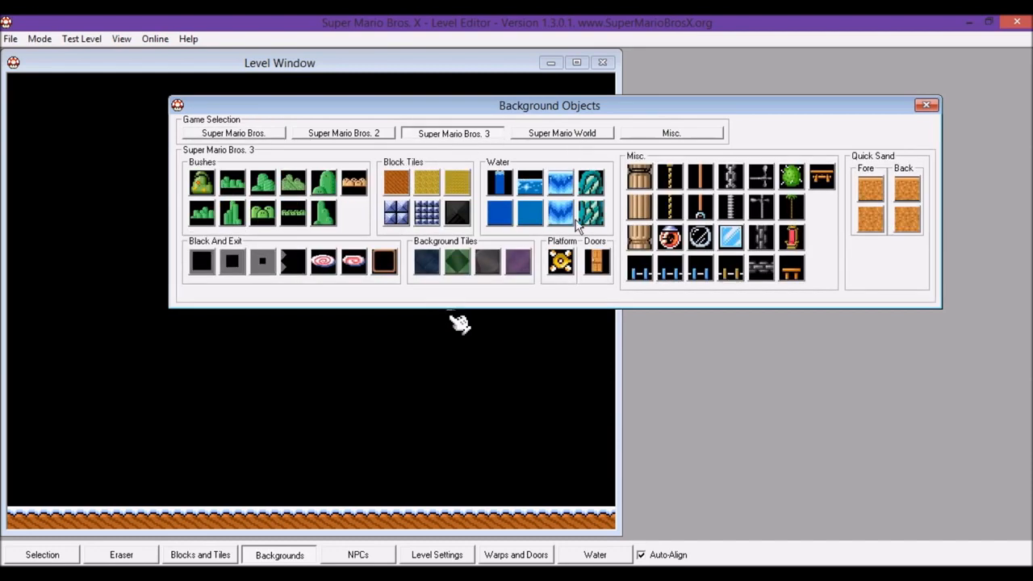
click(598, 269)
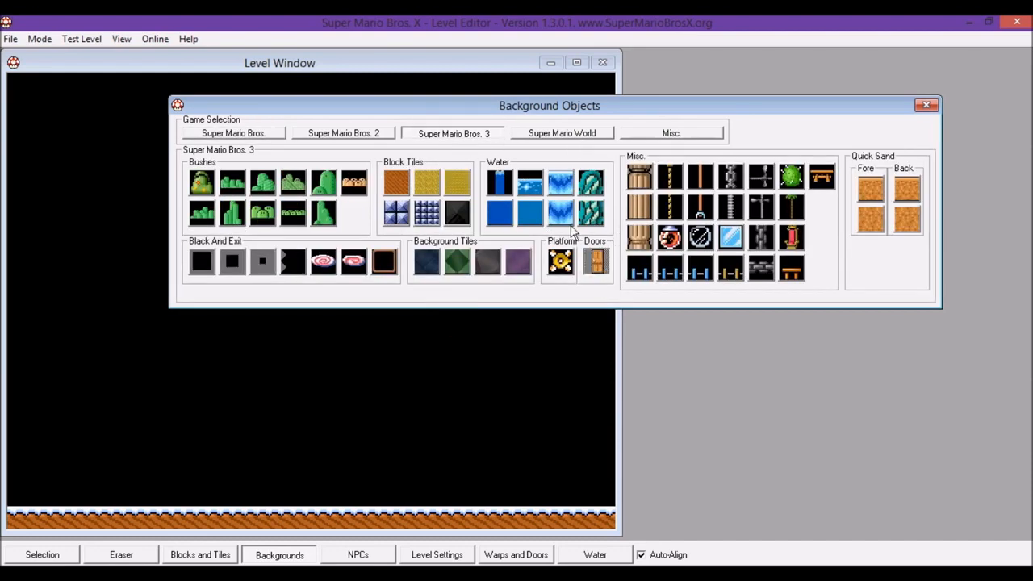
click(505, 480)
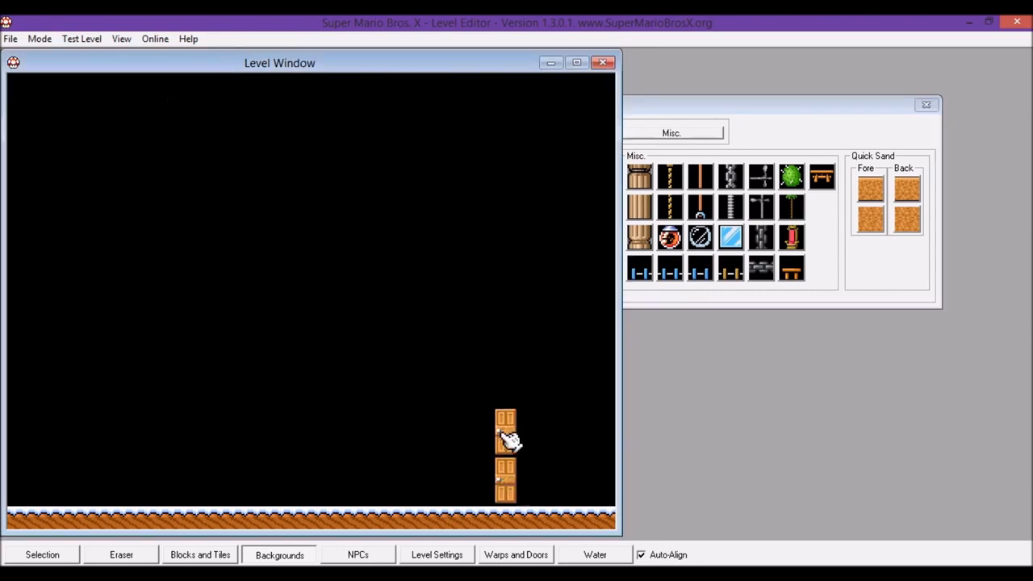
click(795, 119)
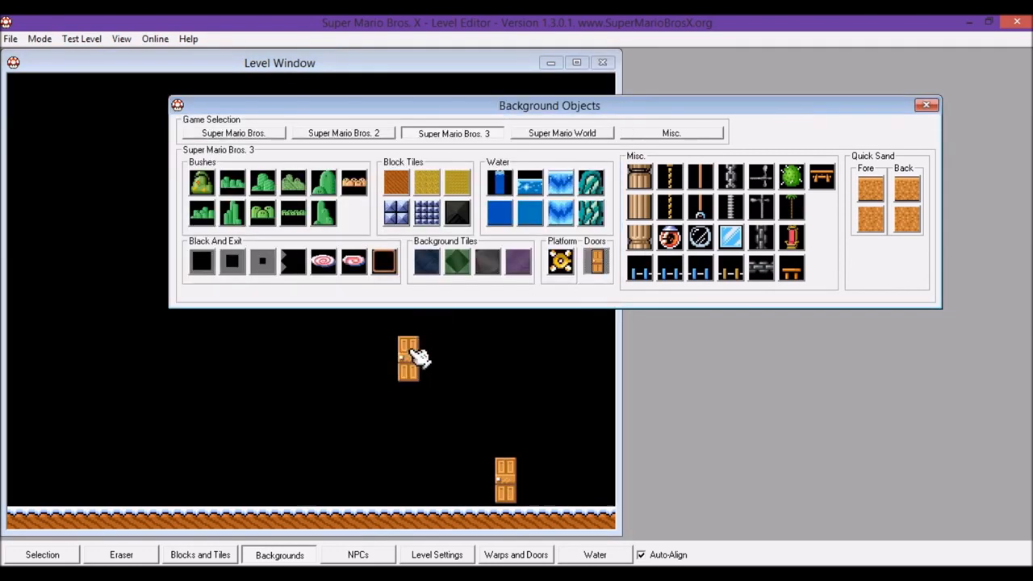
right_click(408, 375)
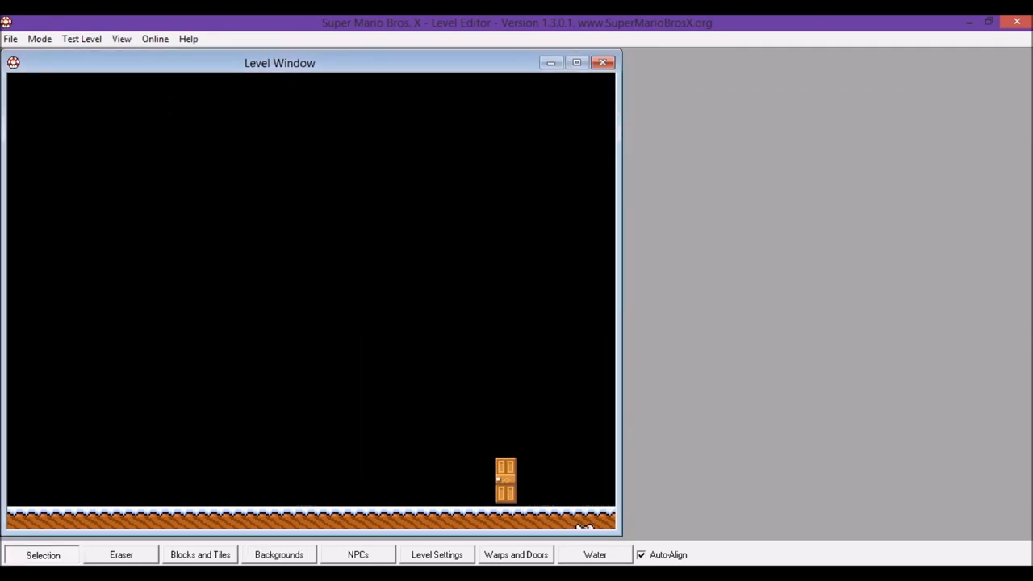
- Remove the snow ground tiles at the row's right end and cap the row with the right-edge snow tile
click(580, 524)
right_click(587, 494)
click(596, 517)
right_click(542, 459)
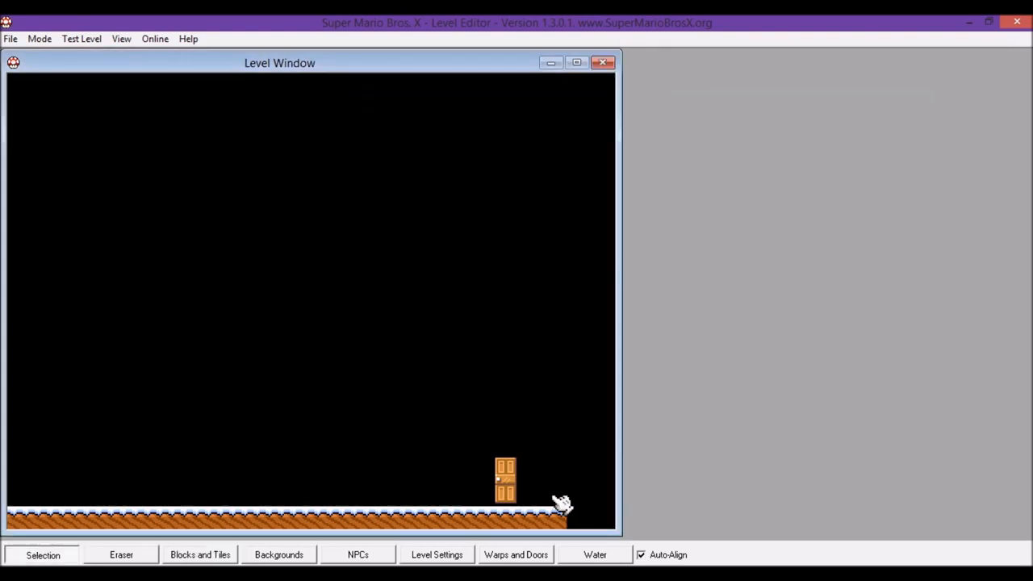
click(555, 515)
click(698, 196)
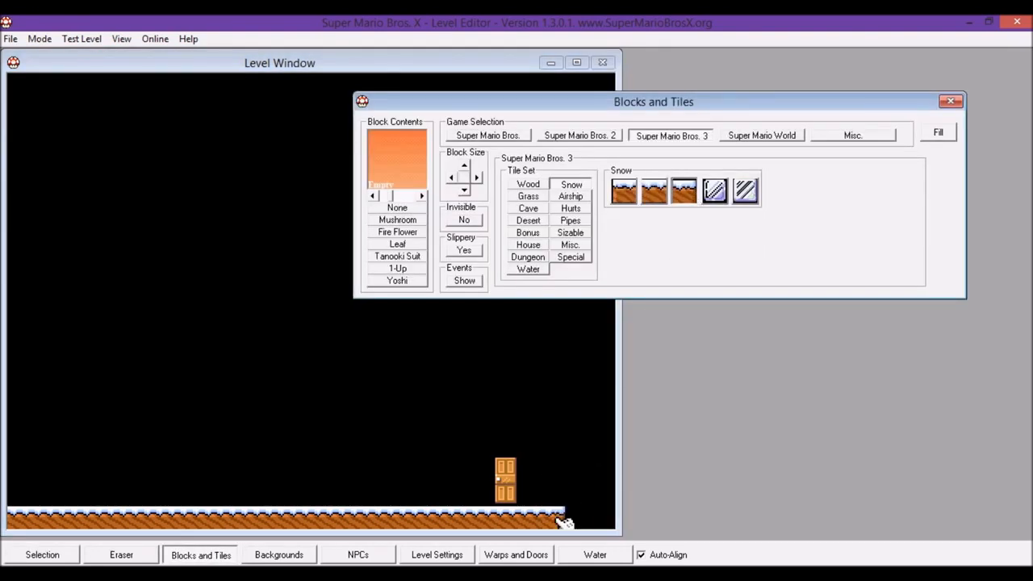
click(557, 519)
- Build a green vertical pipe, top and body, from the Super Mario Bros. 3 Pipes set beside the end of the snow ground
click(658, 231)
click(570, 220)
click(628, 194)
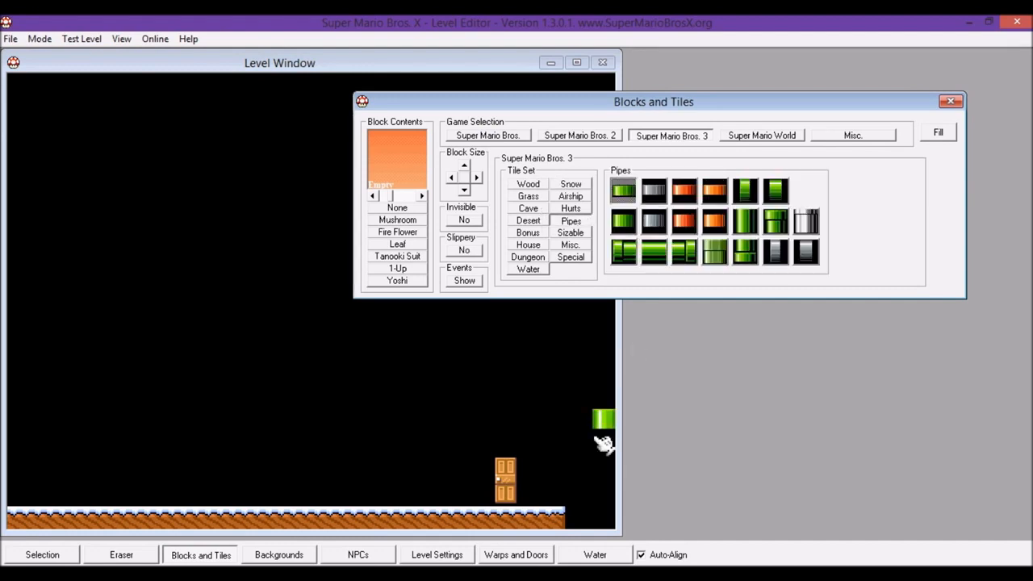
click(592, 476)
click(652, 247)
click(623, 220)
click(593, 494)
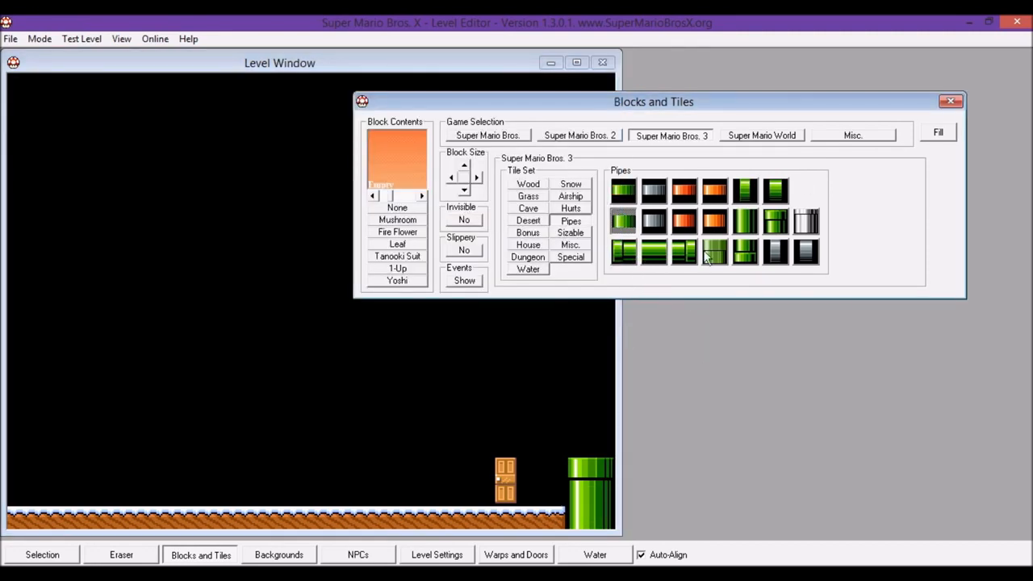
- Place three of the first Super Mario Bros. 3 bush in a spaced row on the snow ground, left of the door
click(281, 555)
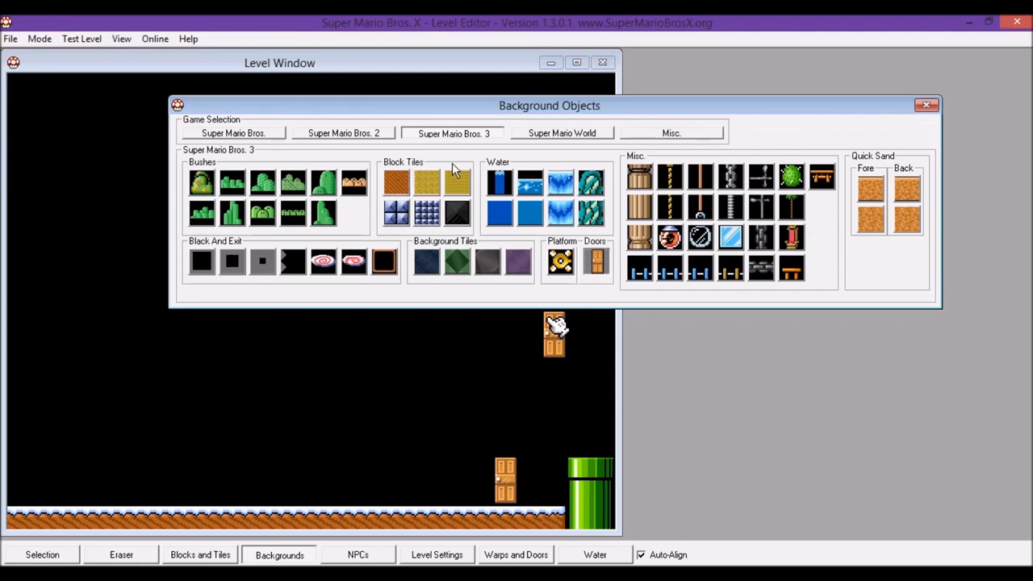
click(207, 184)
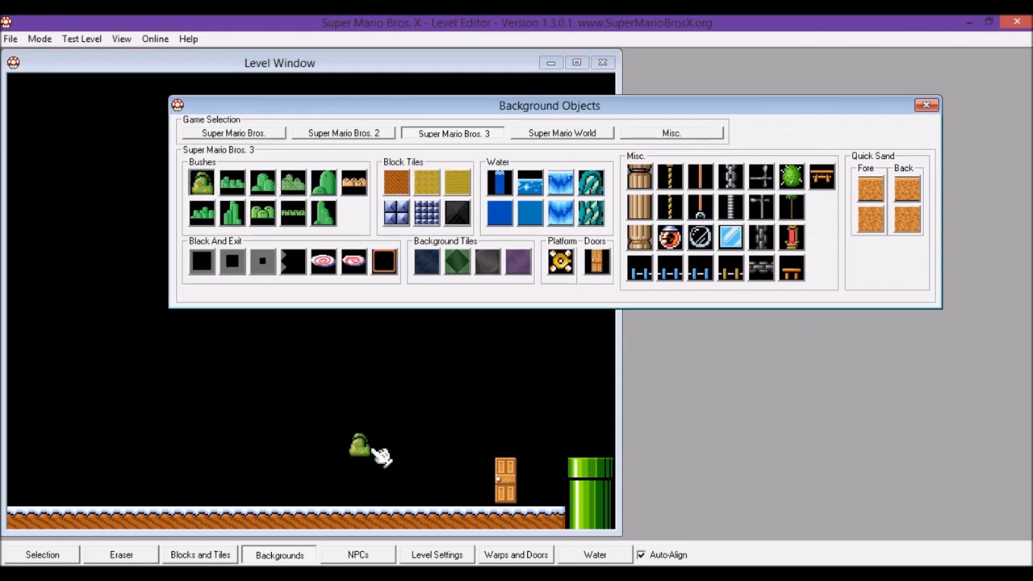
click(391, 494)
click(309, 499)
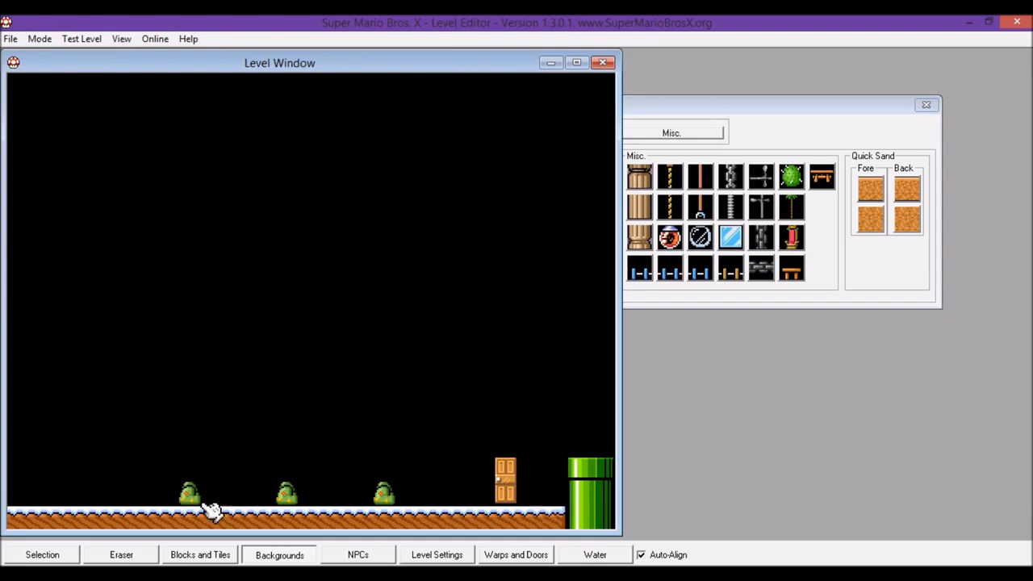
click(205, 511)
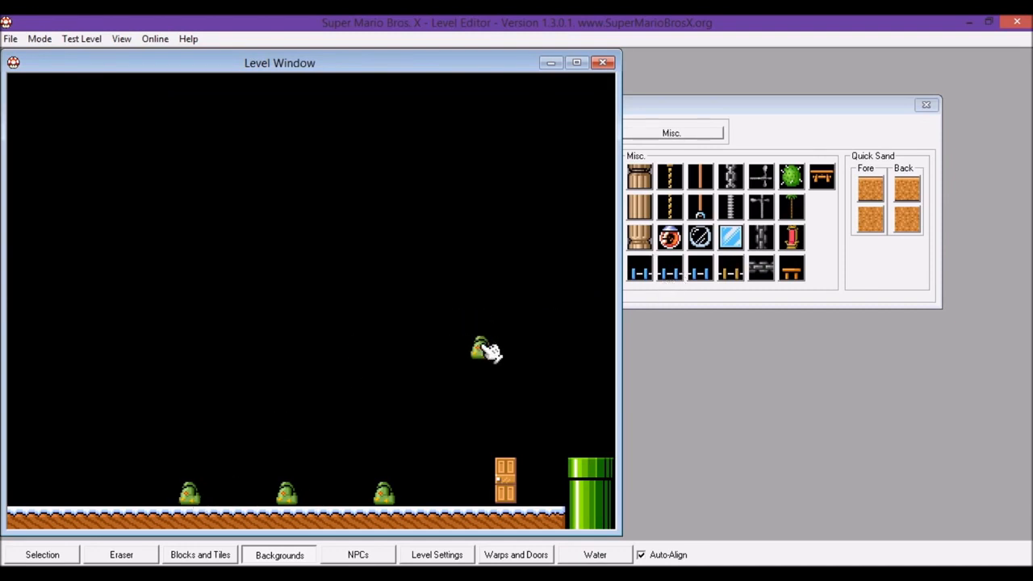
- Scatter four clouds from the Super Mario Bros. background objects across the sky at varying heights
click(870, 297)
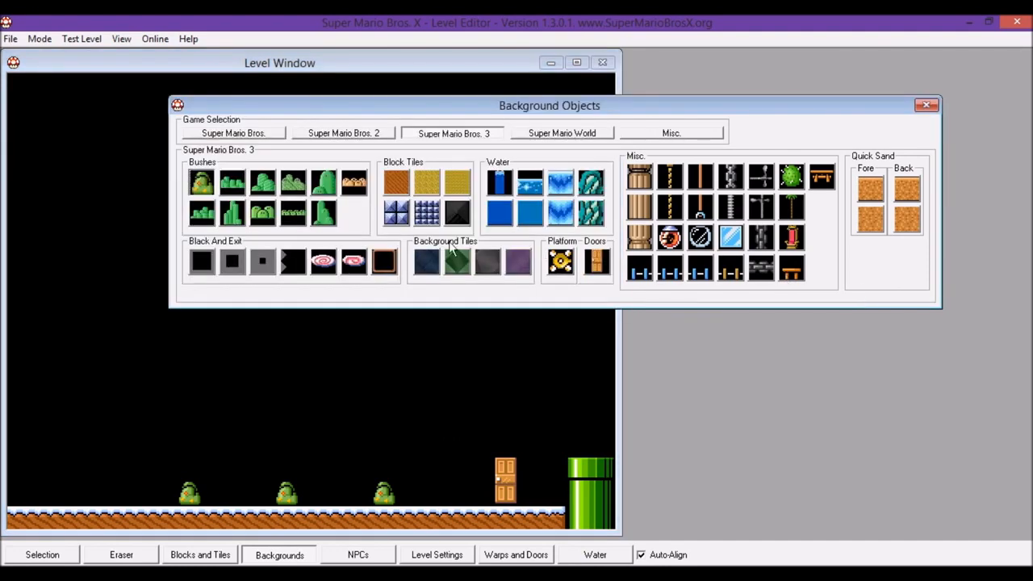
click(252, 134)
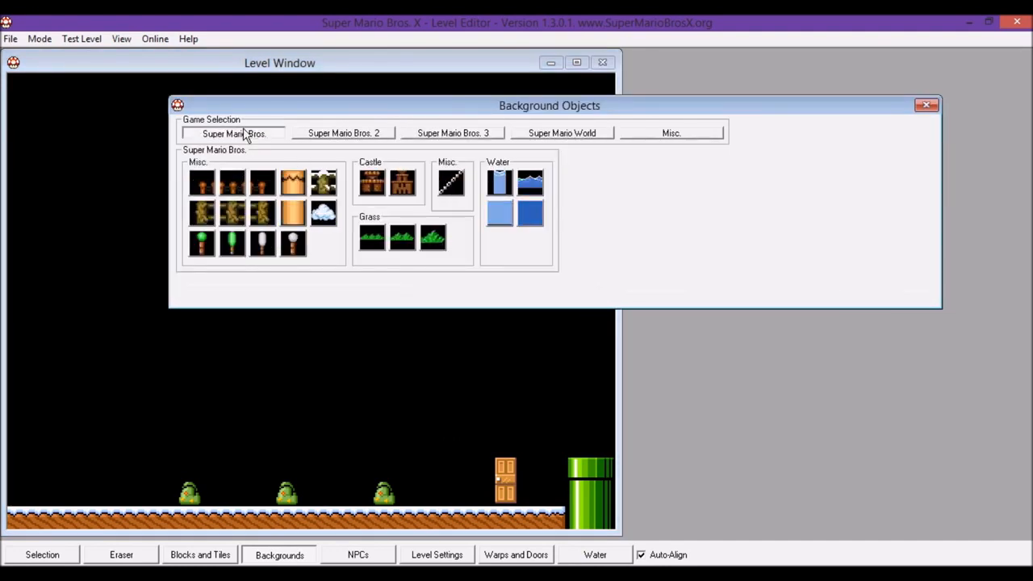
click(323, 213)
click(129, 284)
click(225, 189)
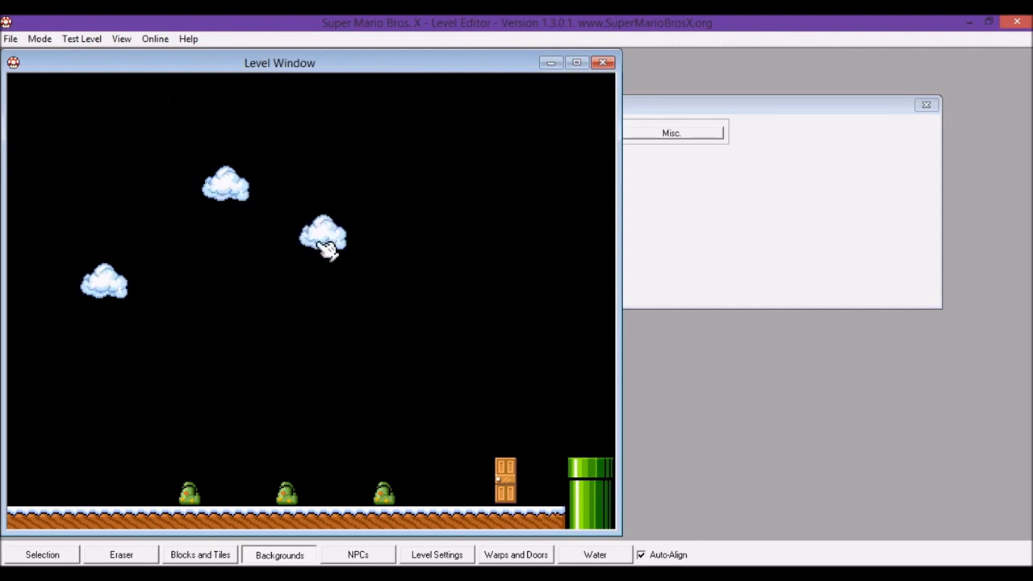
click(371, 257)
click(505, 192)
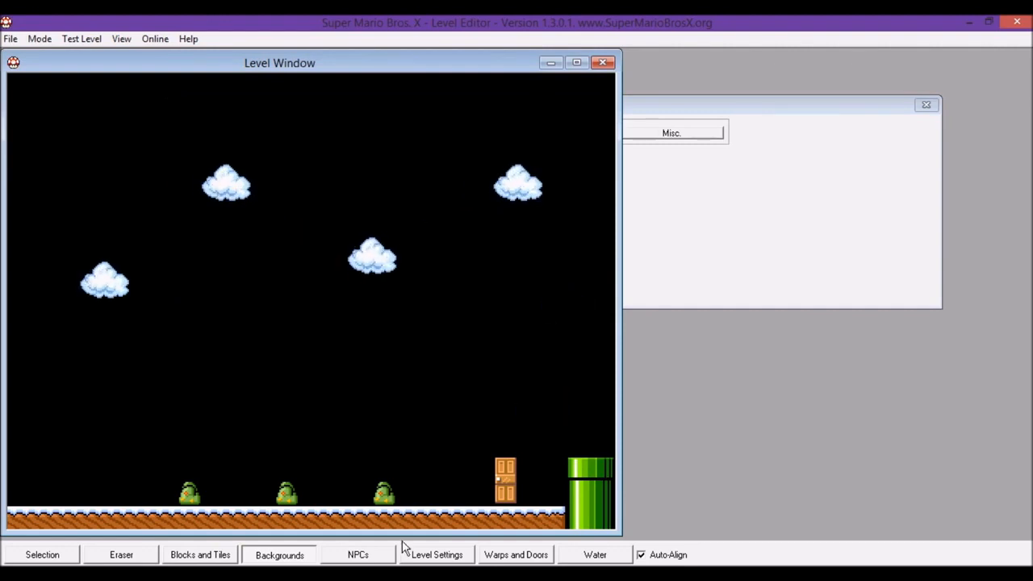
- Look over the SMB3 NPC palette and the level settings for Super Mario World, Super Mario RPG and Super Mario Bros
click(358, 554)
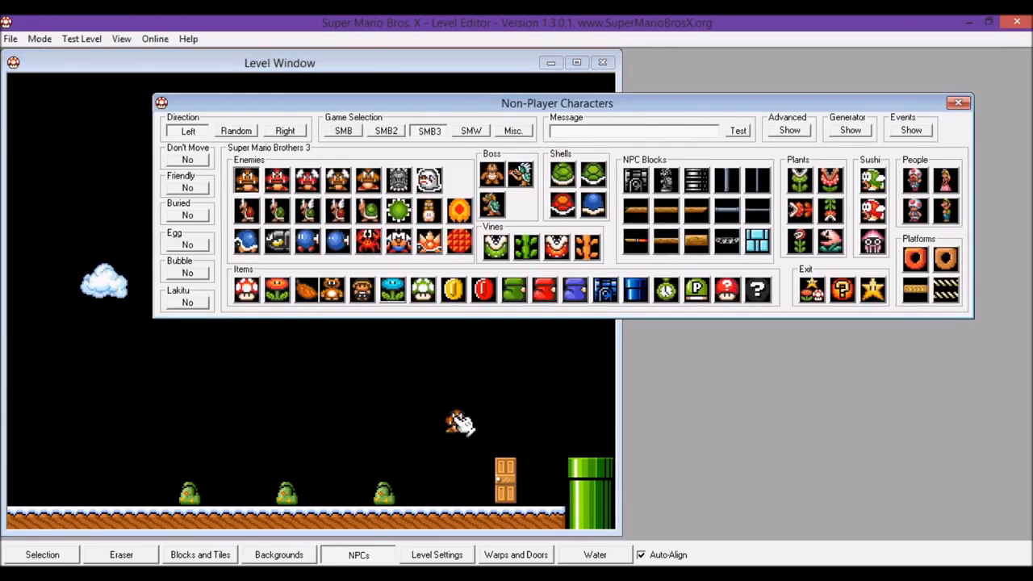
click(449, 557)
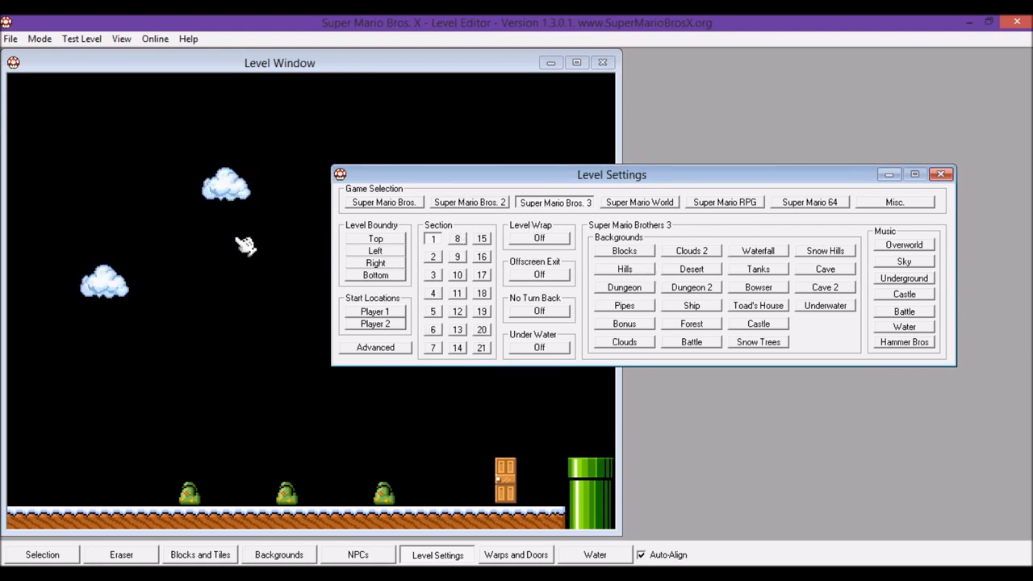
click(615, 204)
click(734, 207)
click(403, 204)
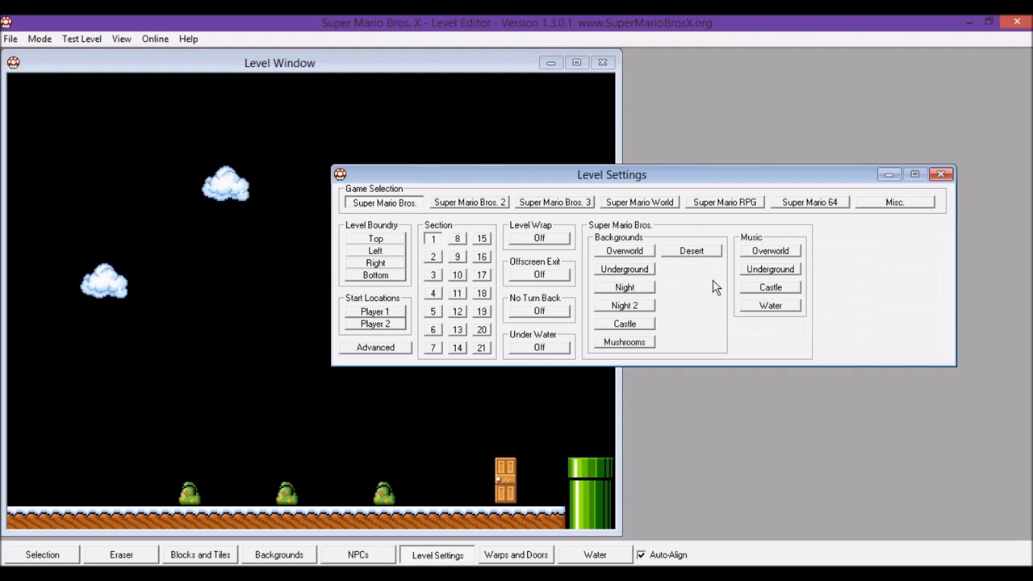
- Try the Super Mario Bros. backgrounds, including Overworld, Underground, Night, Night 2 and Castle, and choose that set's Overworld music
click(639, 255)
click(667, 252)
click(639, 271)
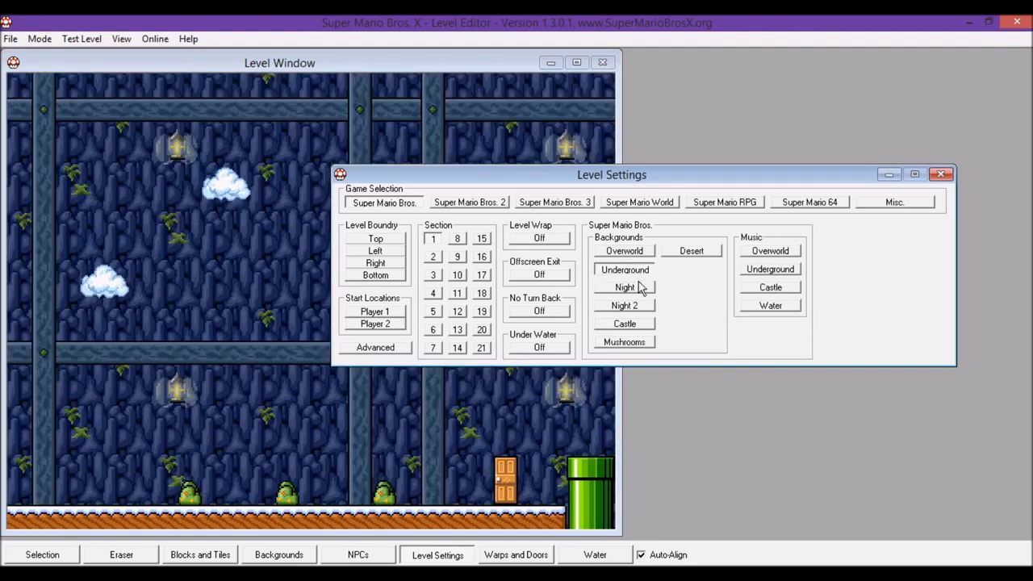
click(638, 289)
click(638, 306)
click(644, 324)
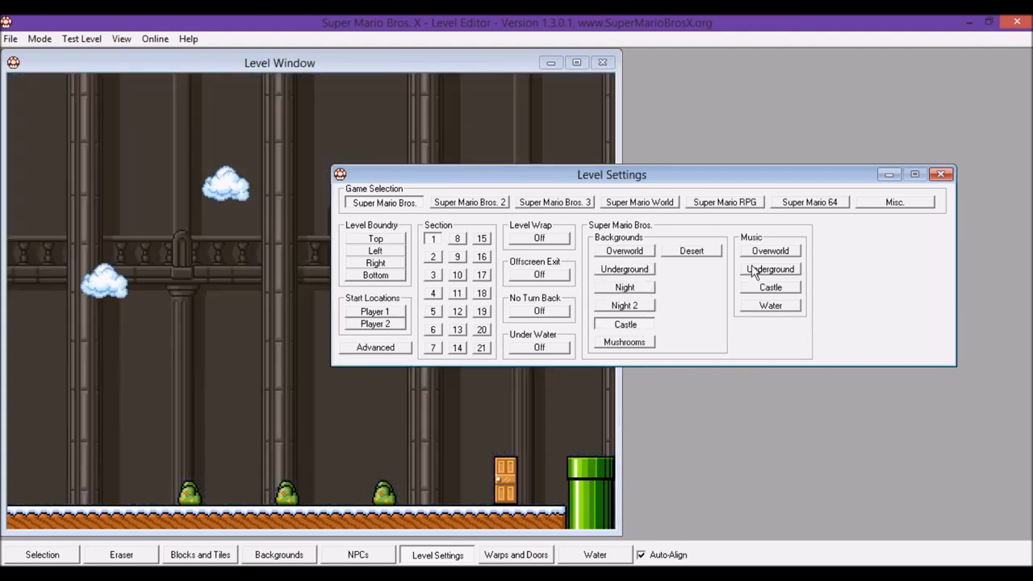
click(776, 255)
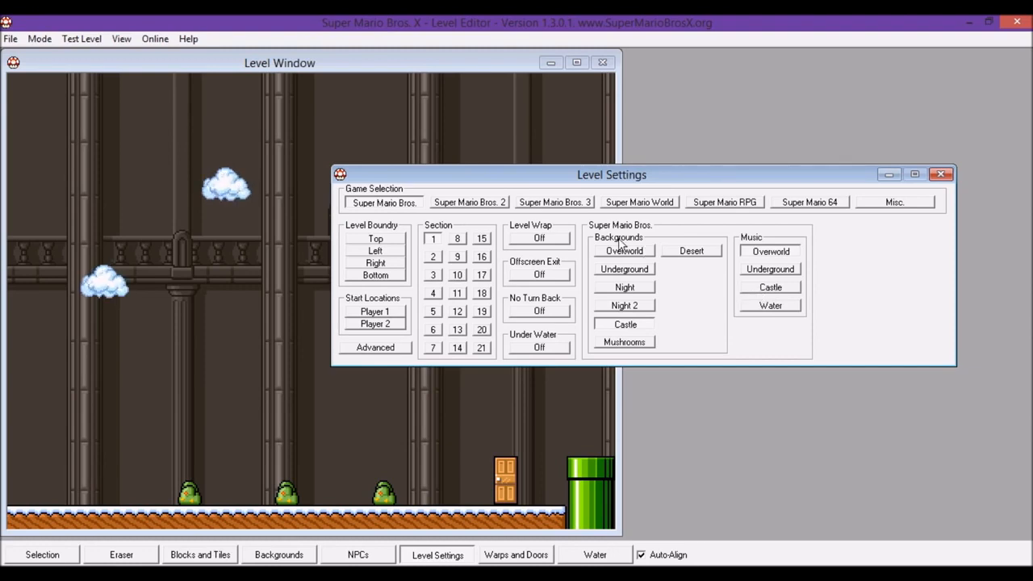
- Try the Super Mario Bros. 2 Trees and Cliff backgrounds and the Super Mario Bros. 3 Blocks, Clouds 2, Desert and Ship backgrounds
click(473, 202)
click(625, 251)
click(682, 254)
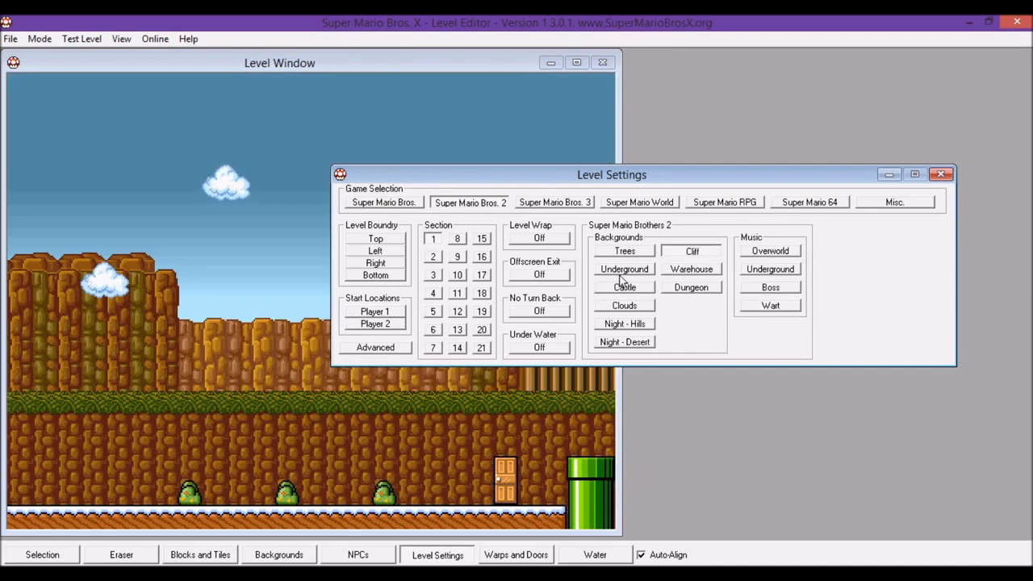
click(565, 204)
click(625, 251)
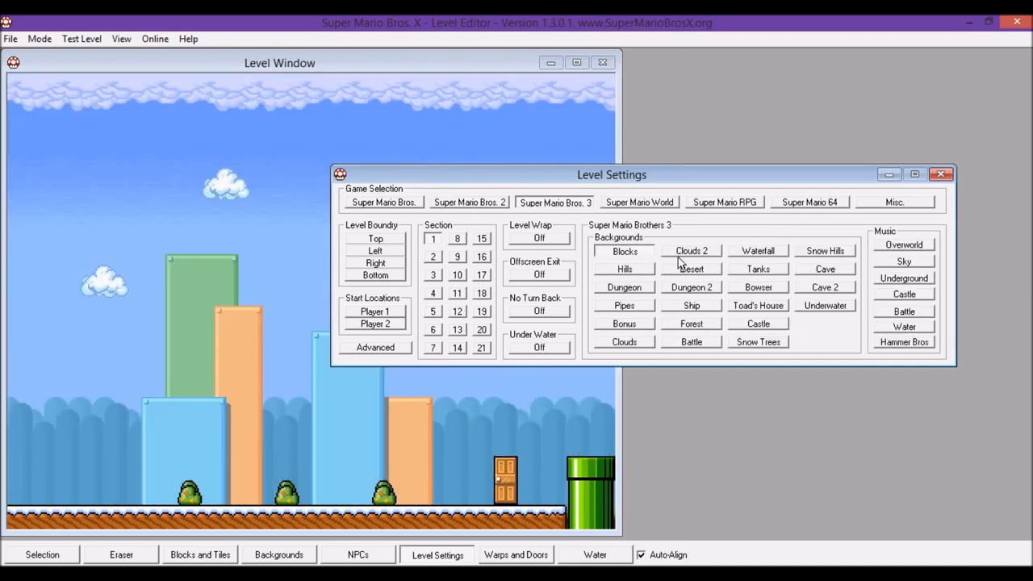
click(688, 251)
click(686, 272)
click(699, 306)
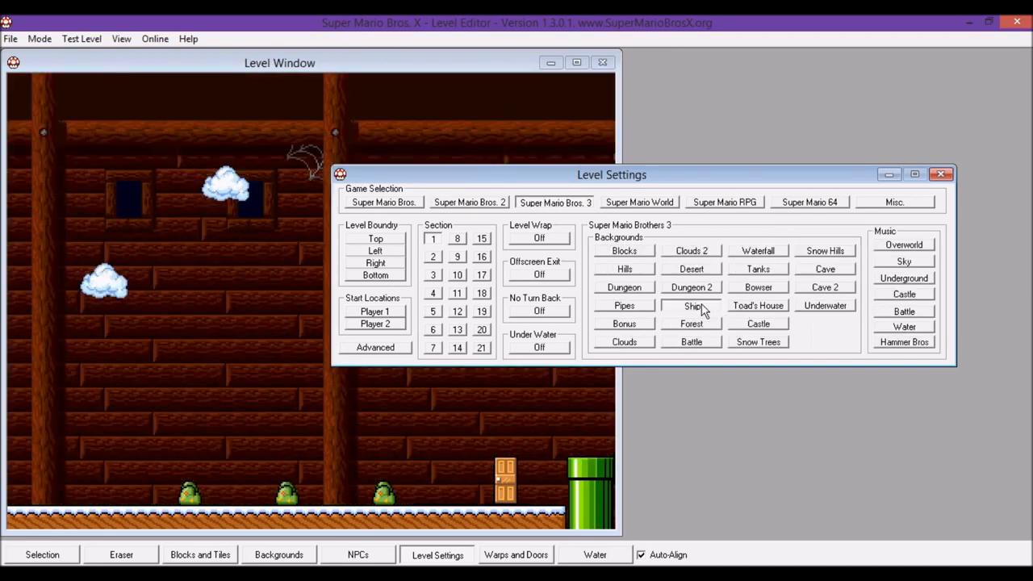
- Try the Super Mario World Trees background and set section 1's background to Hills from the same set
click(638, 204)
click(698, 269)
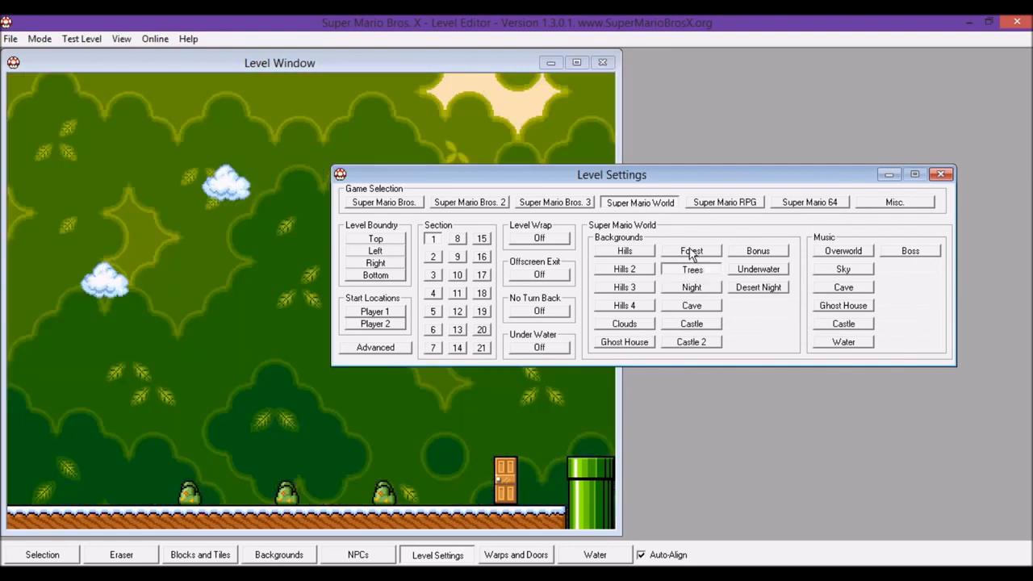
click(630, 251)
- Browse the Super Mario RPG and Super Mario 64 music and set the section's music to Star Reactor
click(712, 205)
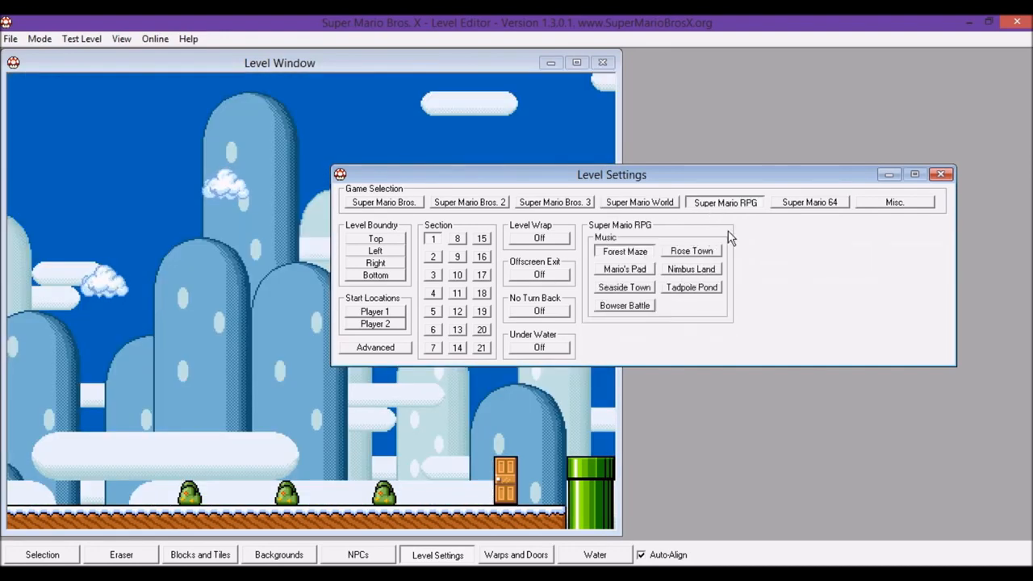
click(805, 205)
click(720, 204)
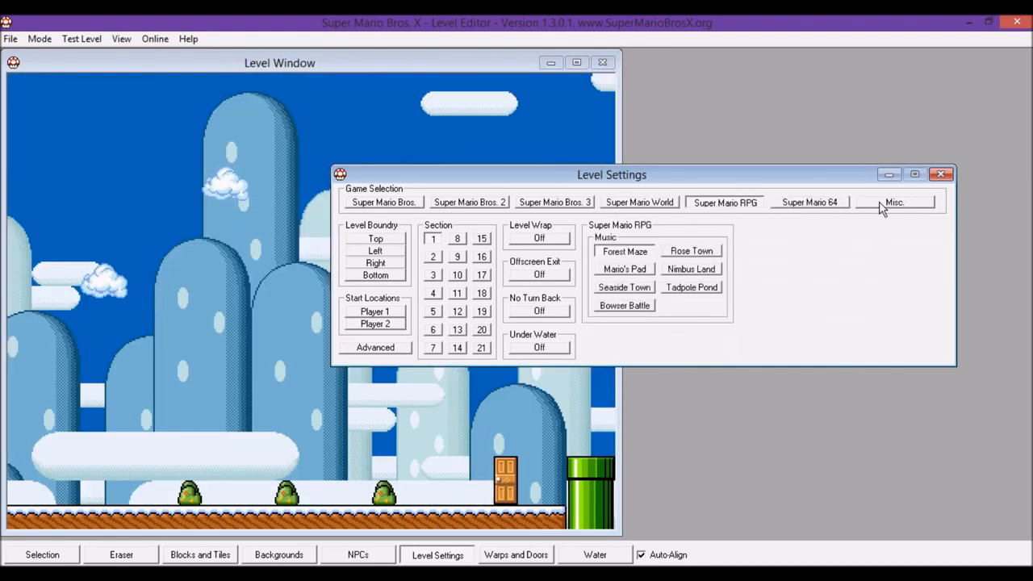
click(811, 206)
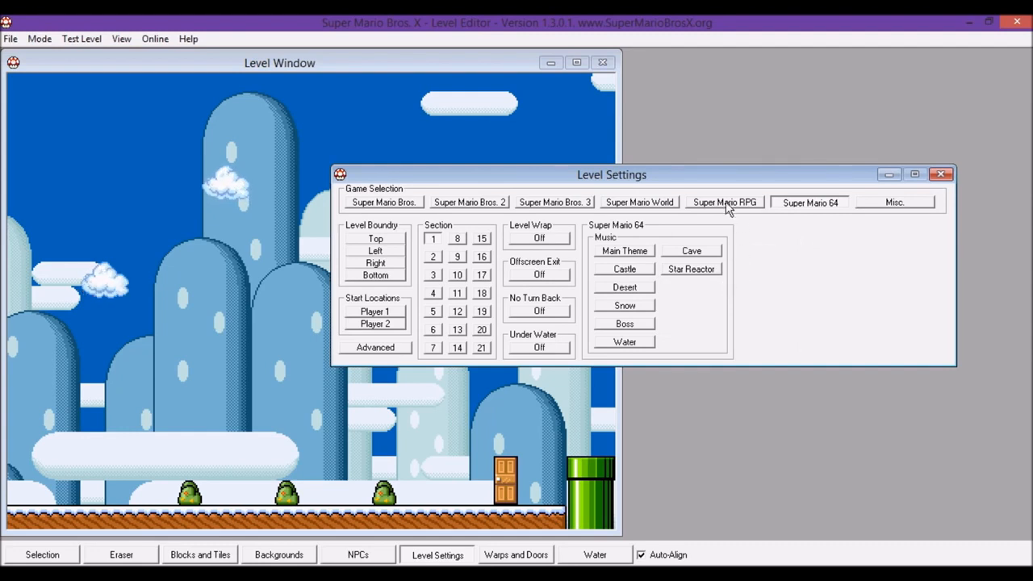
click(707, 270)
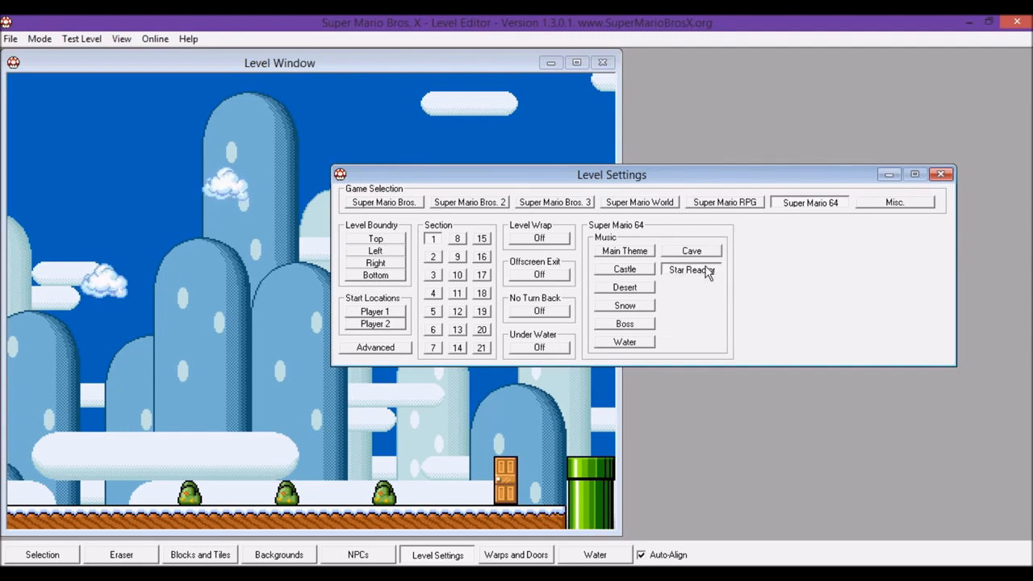
- Review the Super Mario RPG, Super Mario World and Misc. background and music options in the level settings
click(743, 207)
click(661, 203)
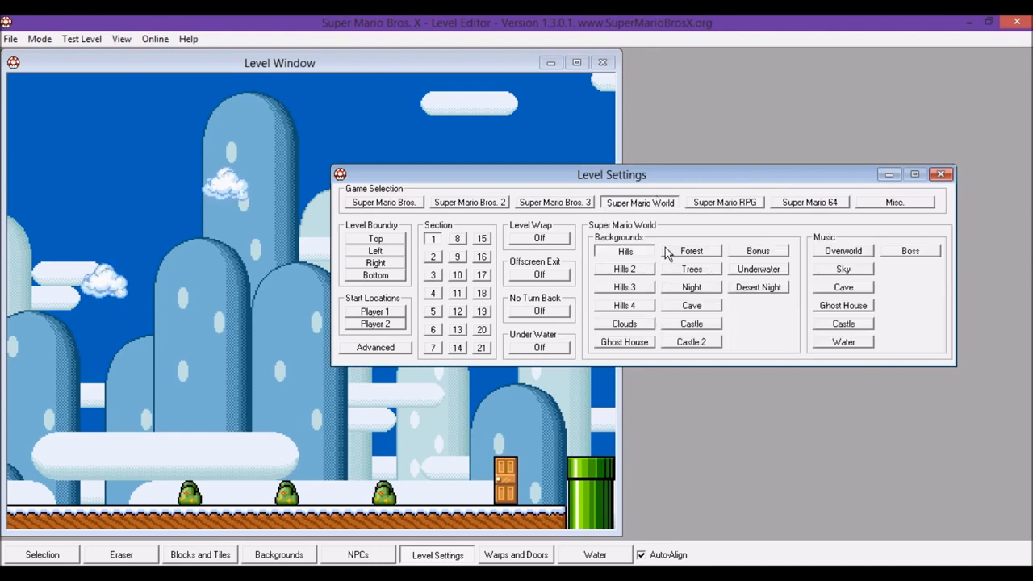
click(889, 207)
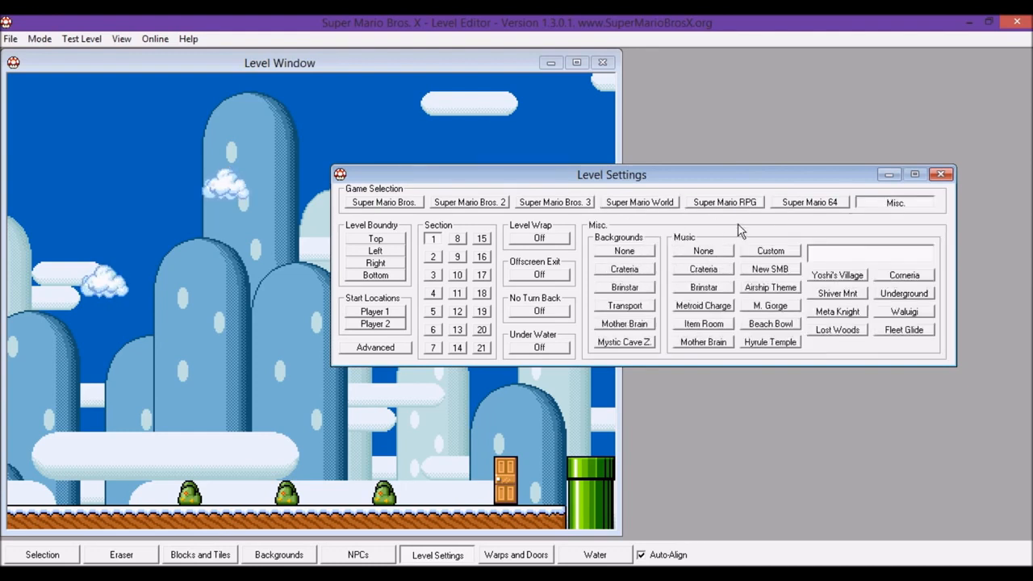
- Try the None, Crateria, Brinstar, Mother Brain and Mystic Cave Z. backgrounds from the Misc. set on section 1
click(646, 253)
click(644, 272)
click(651, 304)
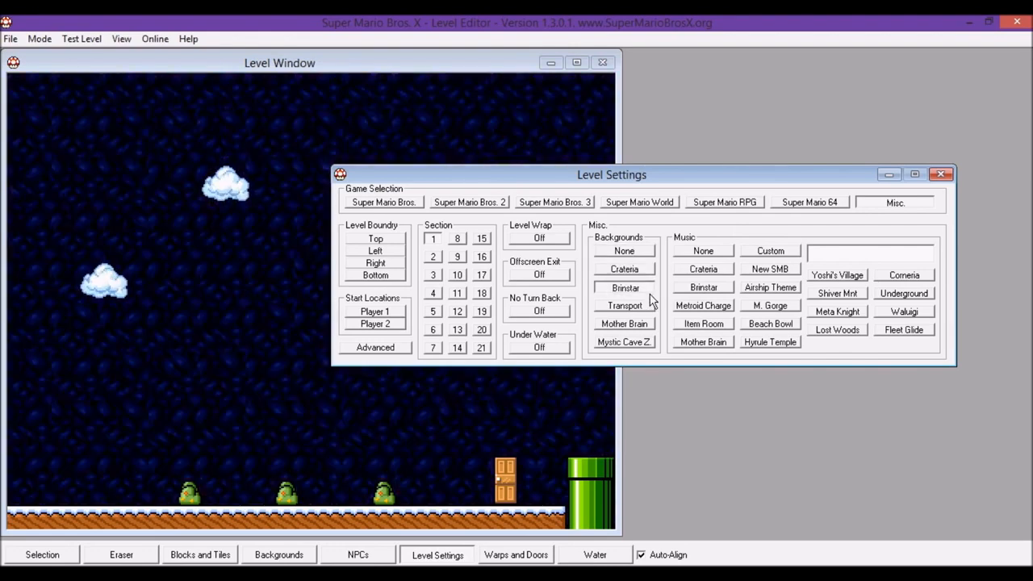
click(642, 252)
click(643, 320)
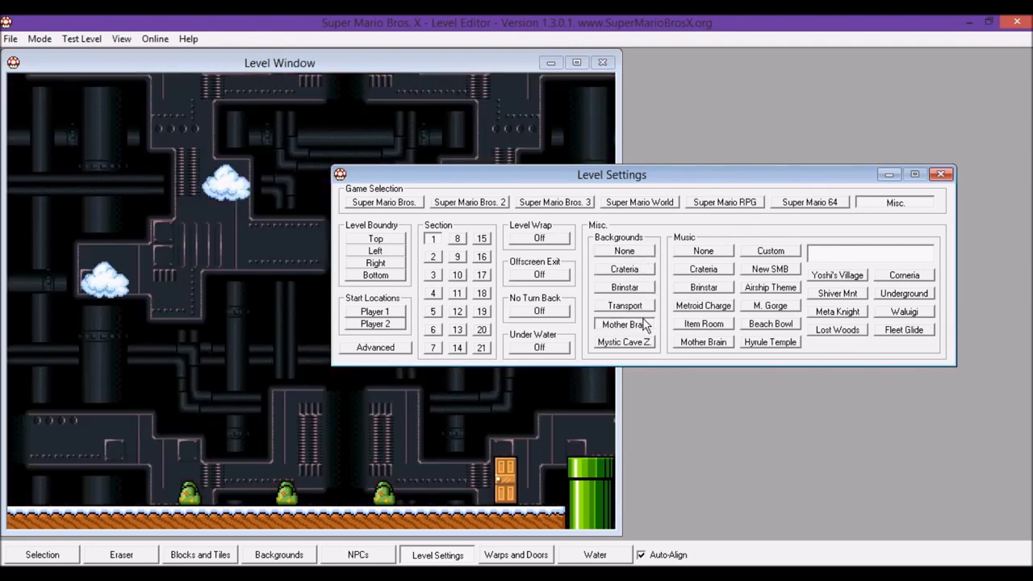
click(649, 341)
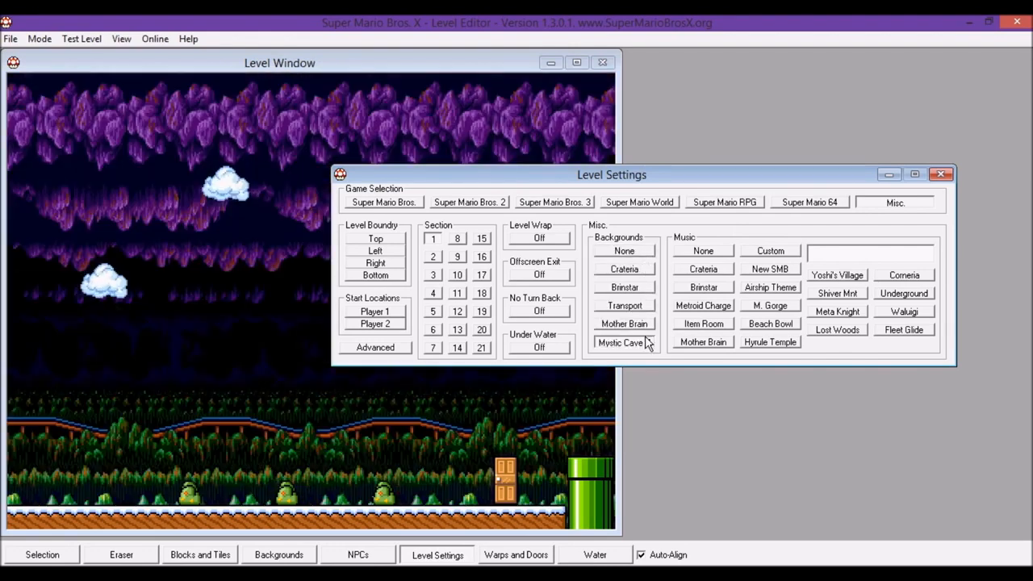
- Try the None and Airship Theme music from the Misc. set and review the Super Mario 64 and Super Mario RPG options
click(699, 253)
click(773, 288)
click(838, 205)
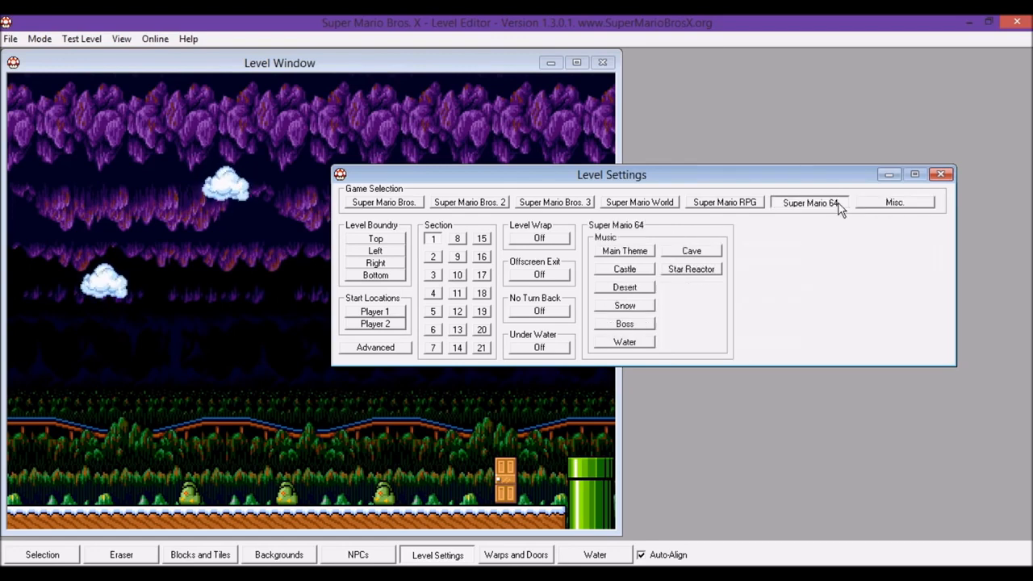
click(743, 206)
click(797, 206)
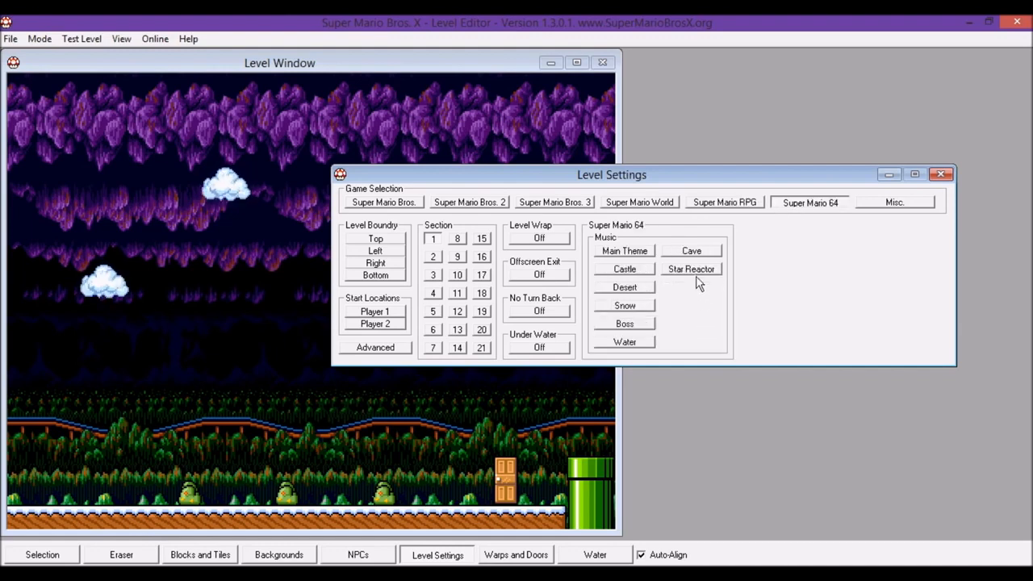
- Try the Super Mario World Hills, Super Mario Bros. 3 Blocks and Super Mario Bros. Overworld backgrounds on section 1
click(672, 204)
click(636, 252)
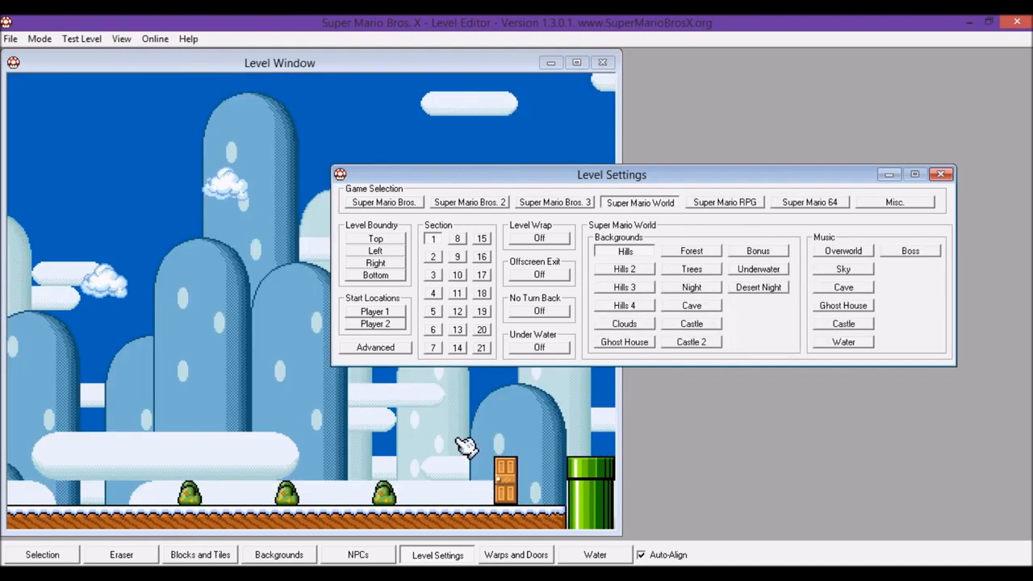
click(540, 203)
click(612, 252)
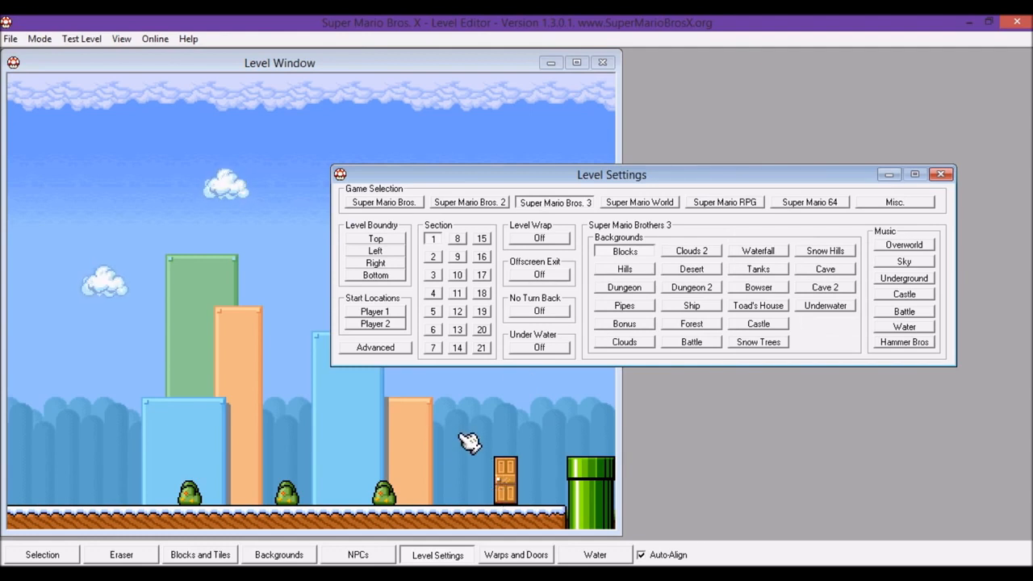
click(414, 205)
click(642, 251)
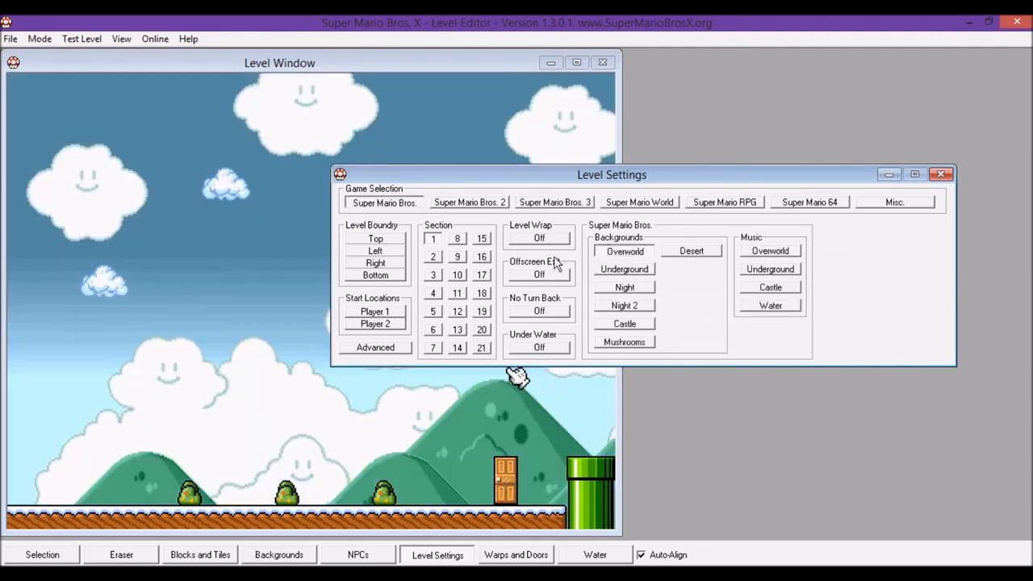
- Set section 1's background to Blocks from the Super Mario Bros. 3 set
click(567, 203)
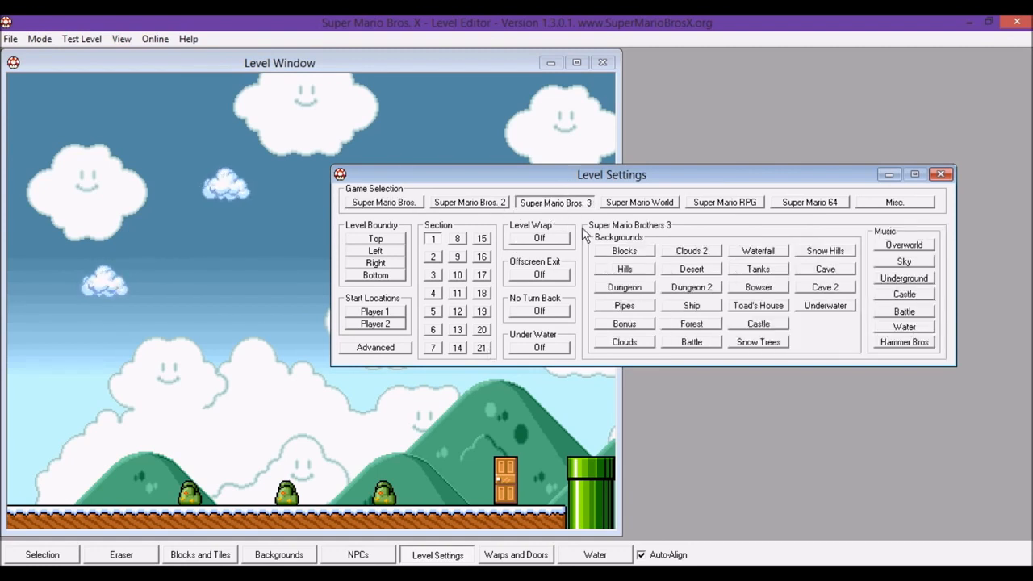
click(612, 254)
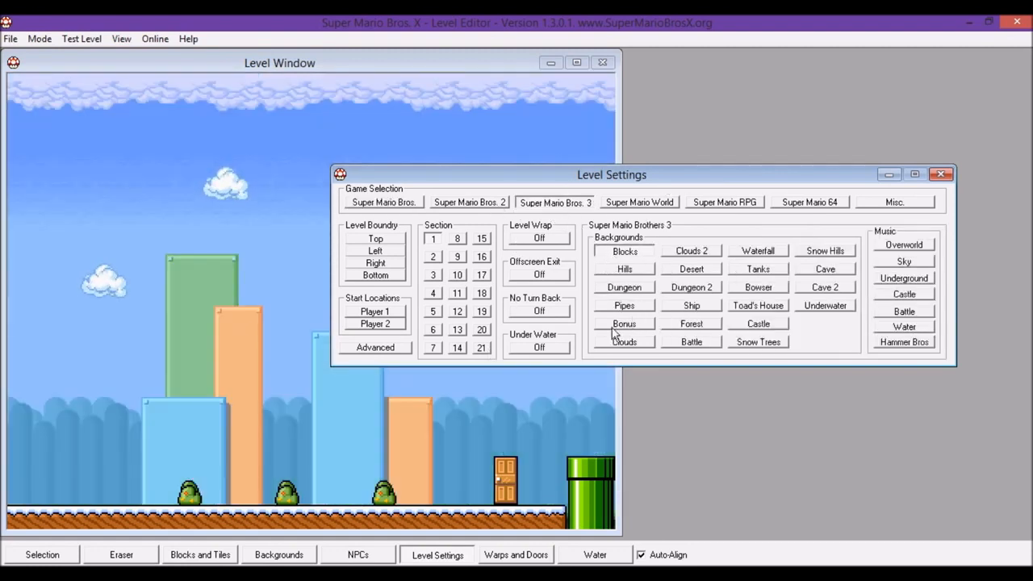
click(638, 577)
click(638, 576)
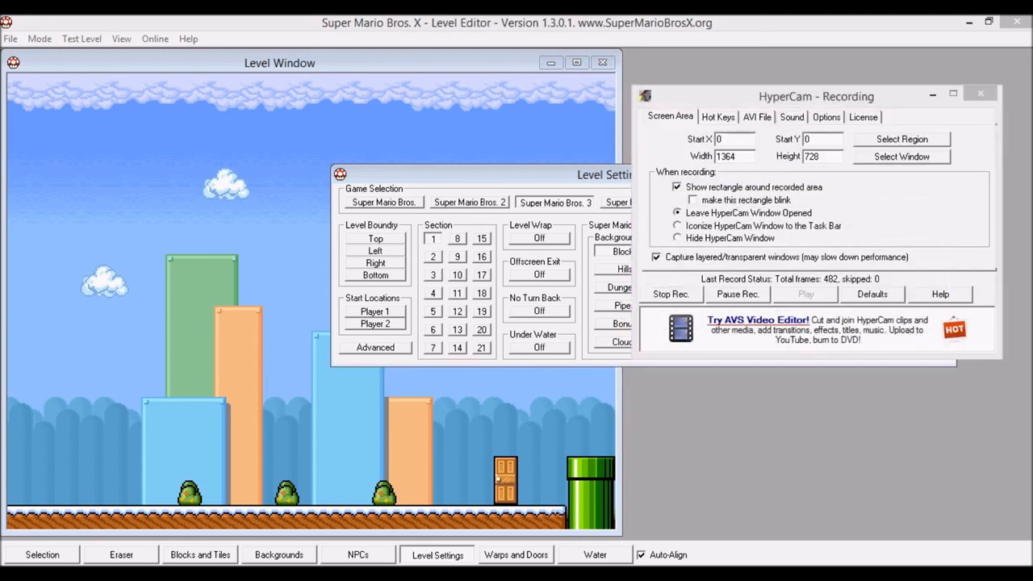
click(622, 576)
click(622, 576)
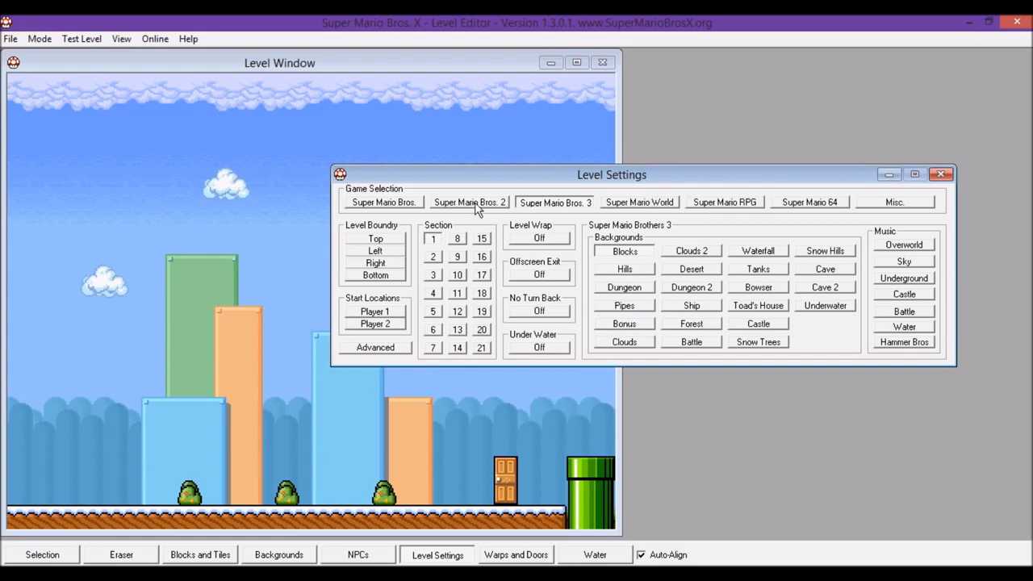
- Choose the top level boundary and examine the edges of section 1 around the playable area
click(380, 238)
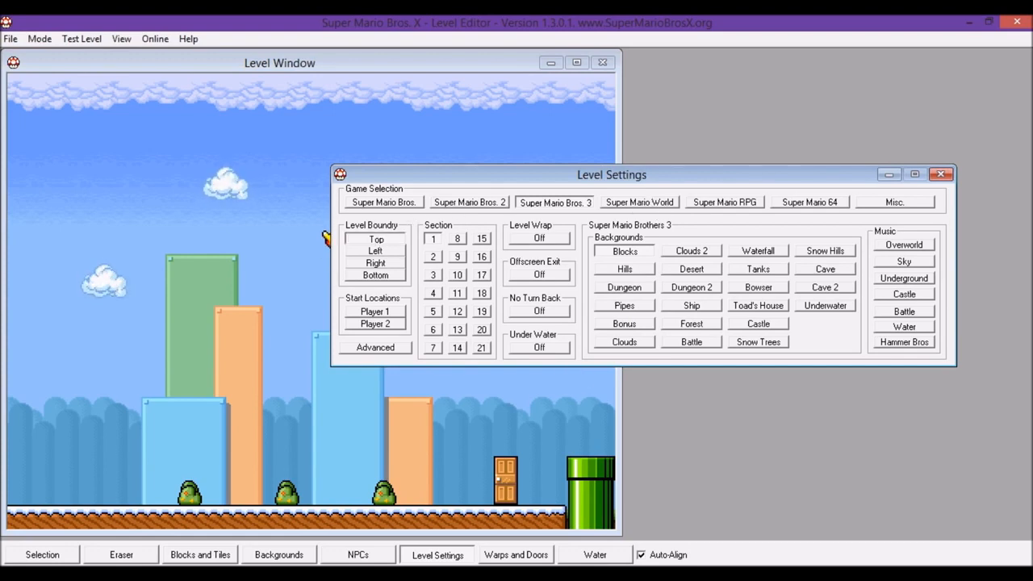
key(Left)
key(Up)
key(Right)
key(Down)
key(Left)
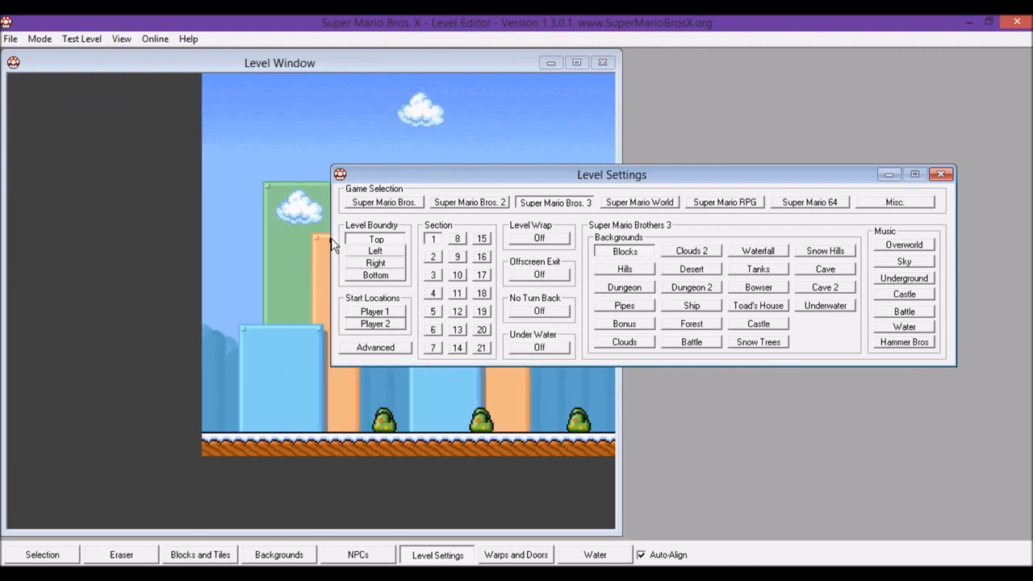
key(Up)
key(Right)
key(Right)
key(Down)
key(Left)
key(Up)
key(Right)
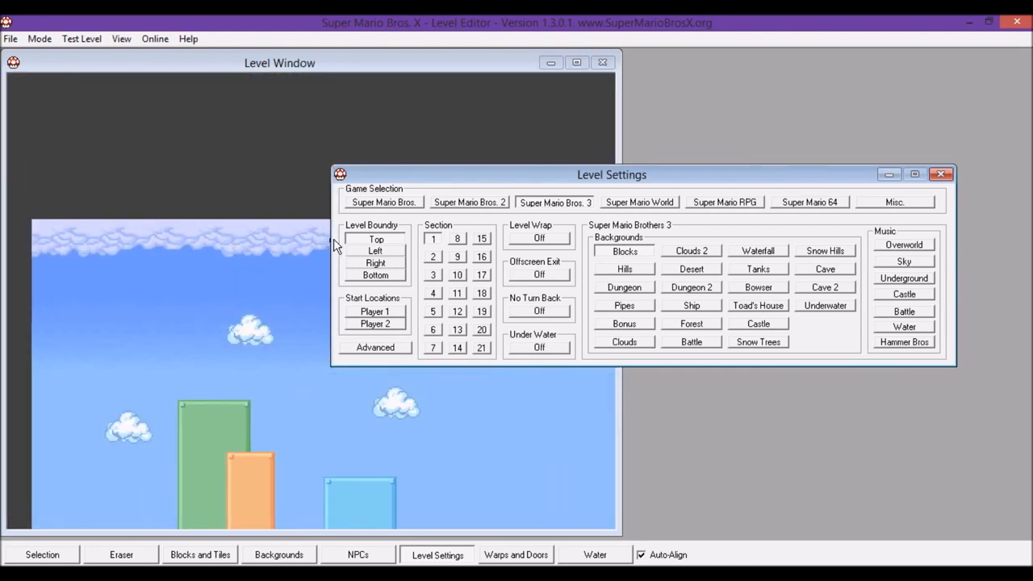
key(Right)
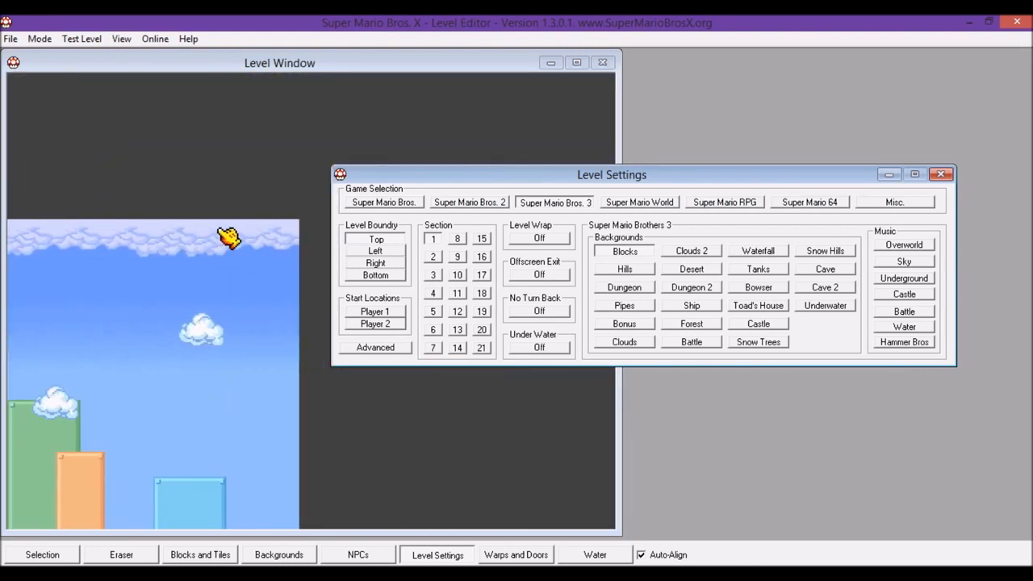
key(Down)
key(Left)
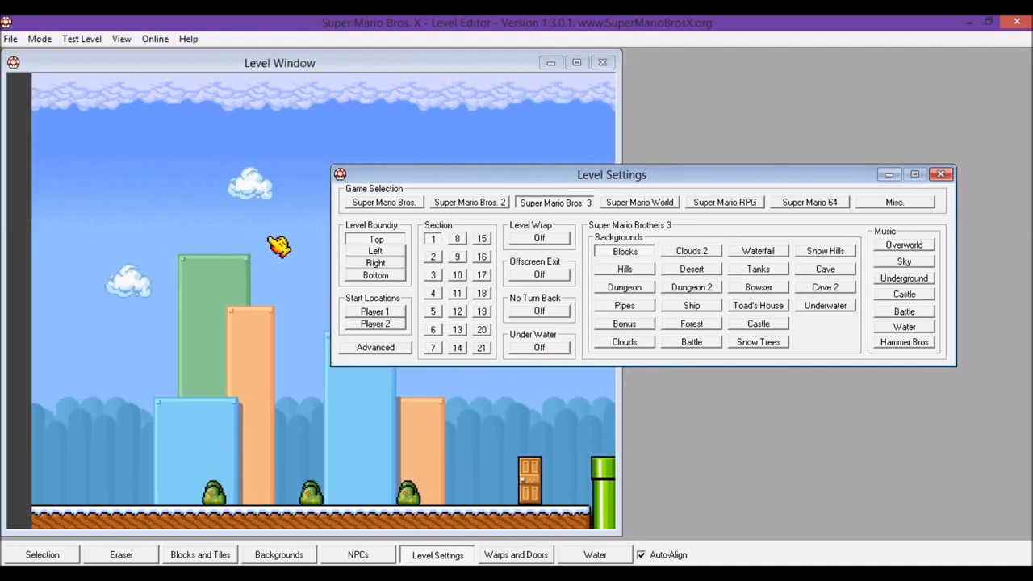
key(Left)
key(Left)
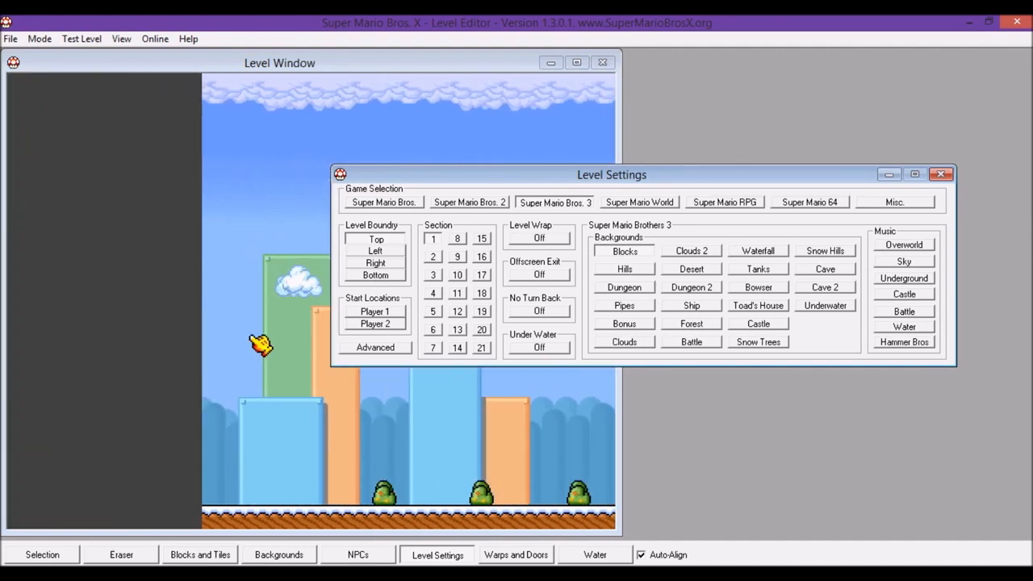
key(Left)
key(Right)
key(Left)
key(Right)
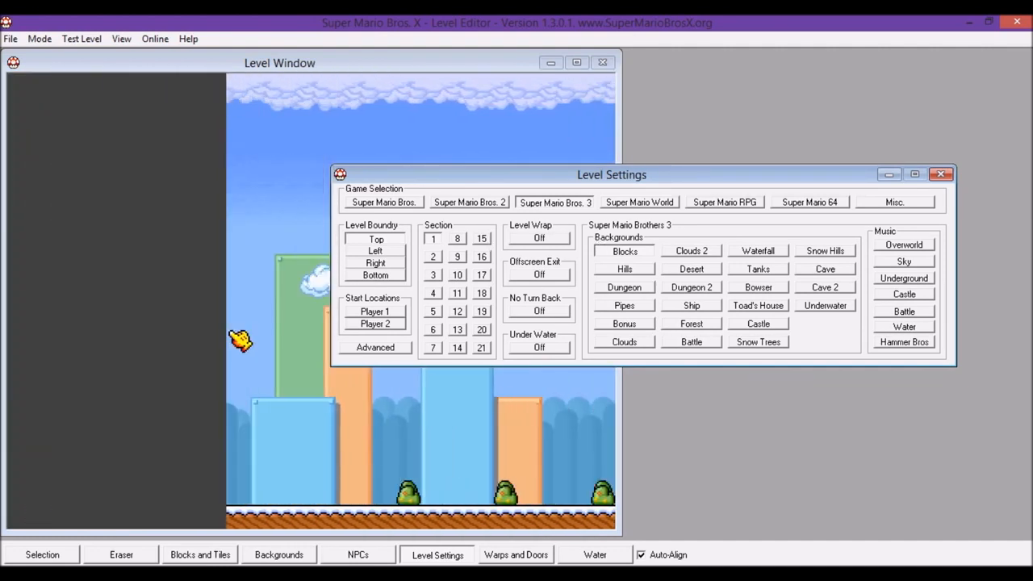
key(Up)
key(Right)
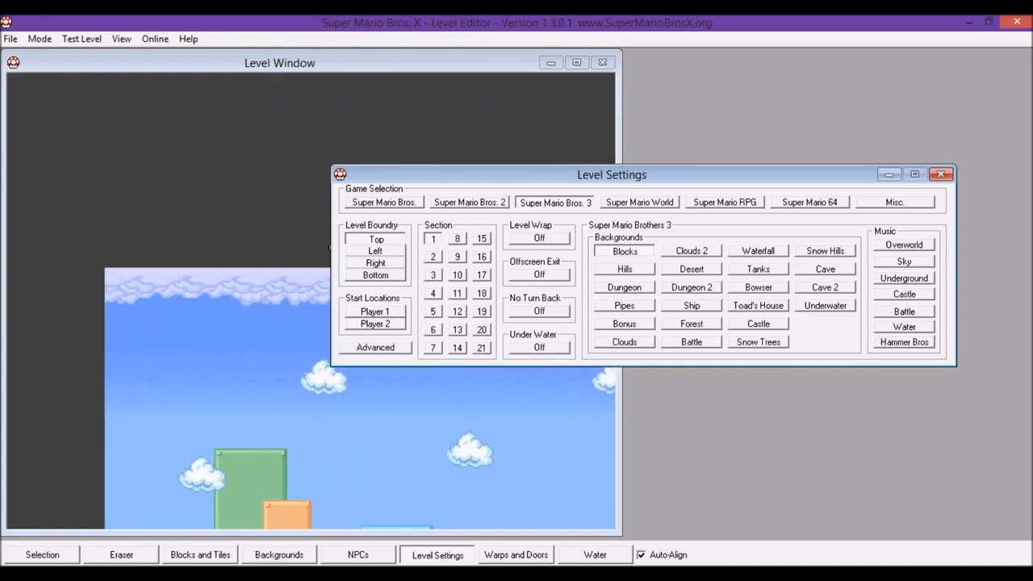
- Try repositioning section 1's left level boundary and raising its top boundary above the cloud band
click(376, 251)
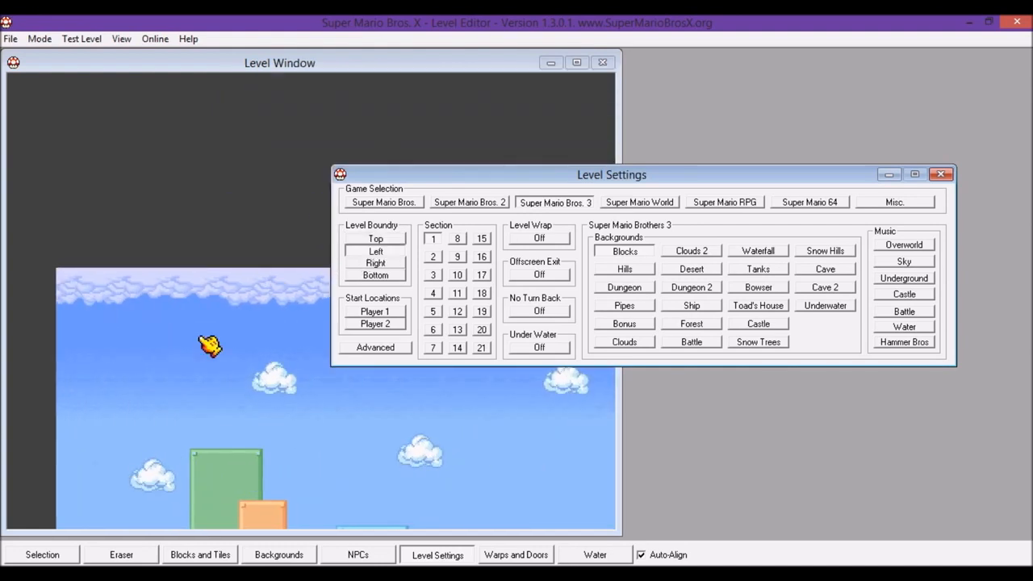
drag(157, 363, 173, 393)
click(705, 235)
click(386, 242)
drag(299, 258, 363, 218)
- Adjust section 1's right level boundary
click(781, 230)
click(376, 263)
key(Right)
key(Down)
key(Left)
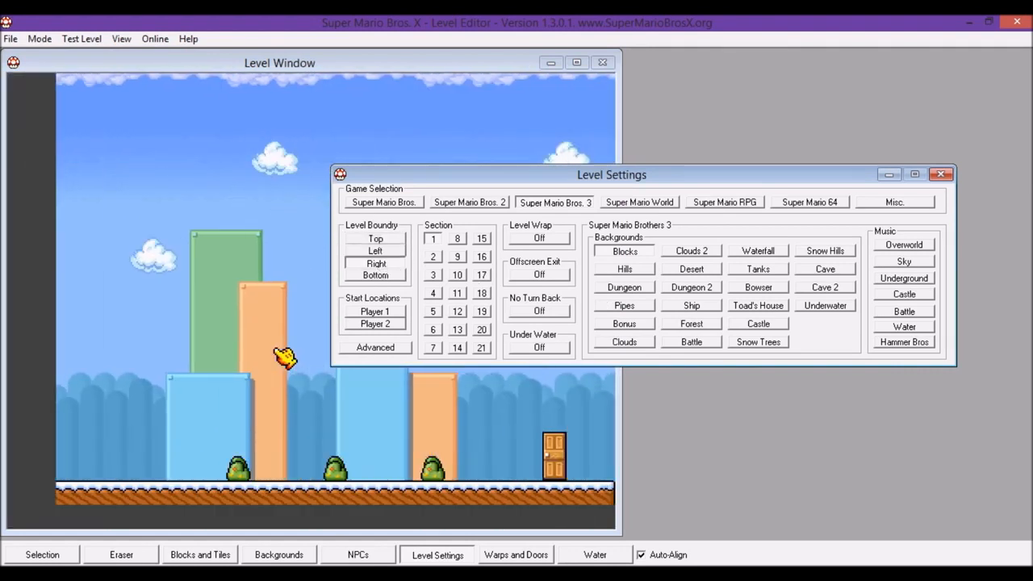
key(Right)
key(Down)
key(Right)
key(Right)
drag(303, 334, 307, 310)
key(Left)
key(Left)
key(Left)
key(Left)
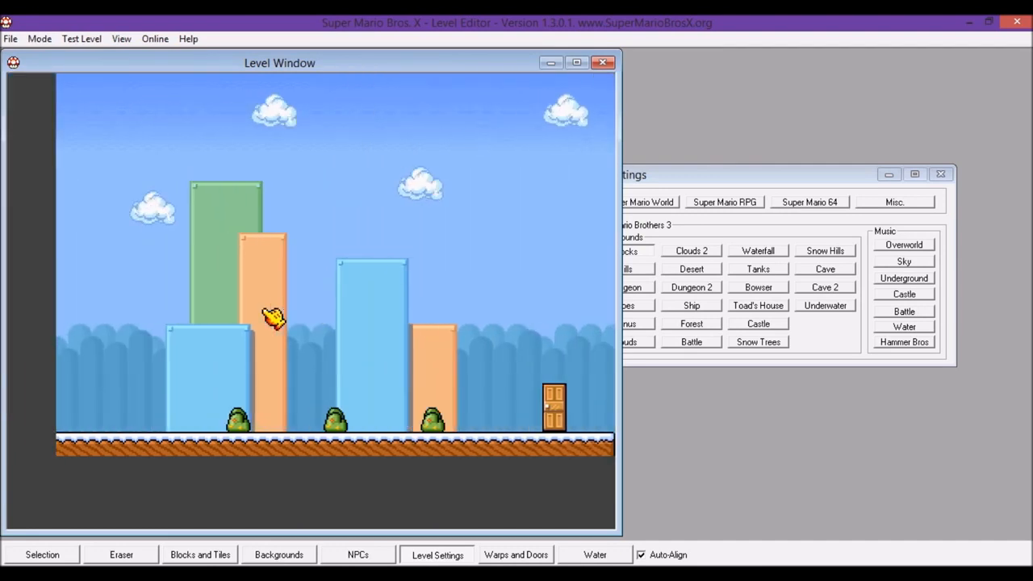
- Adjust section 1's bottom level boundary along the underside of the snowy ground
click(623, 241)
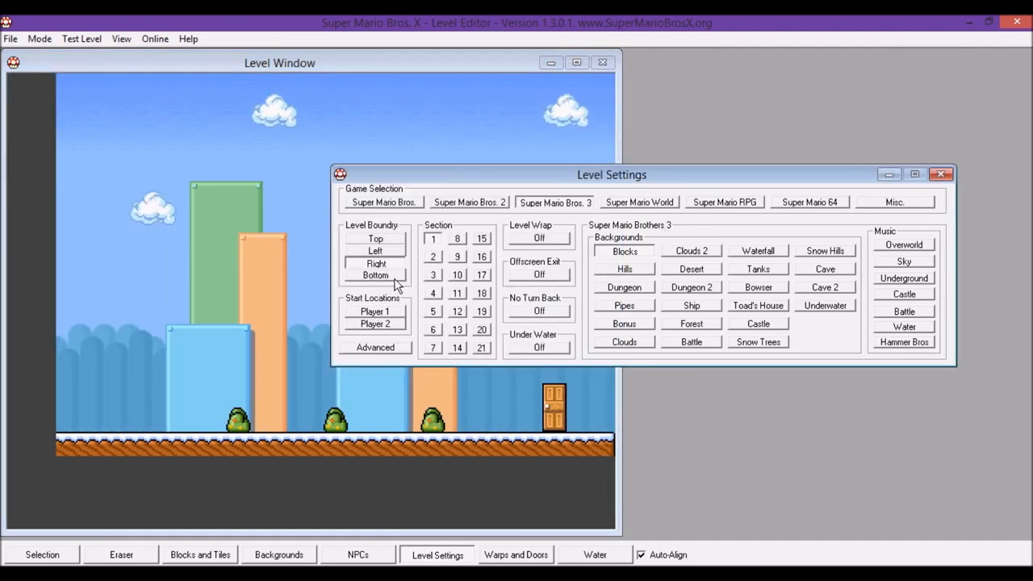
click(374, 277)
drag(332, 424, 350, 458)
- Lower section 1's top level boundary to just above the background's cloud band
key(Up)
key(Up)
key(Up)
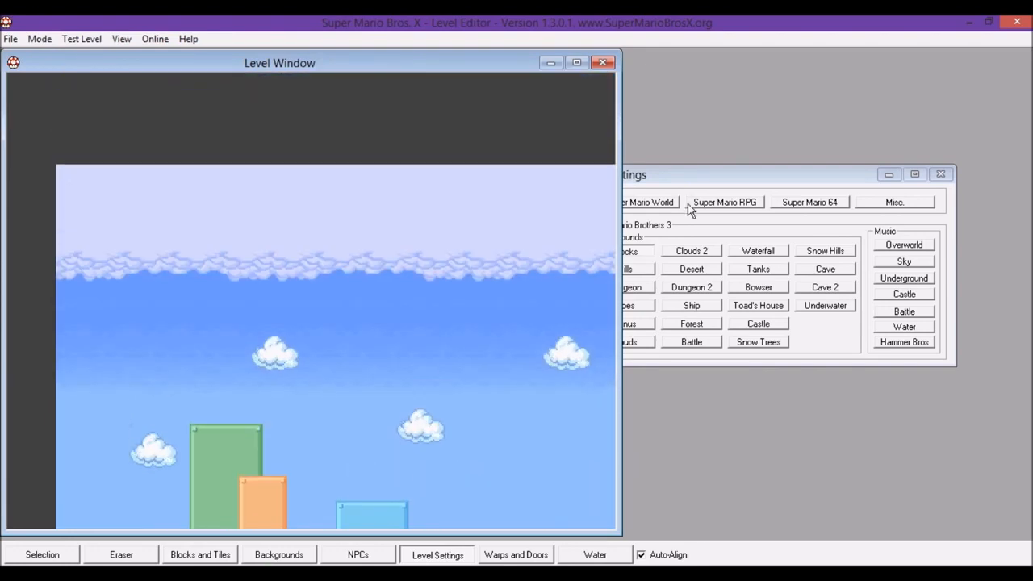
click(689, 224)
click(396, 238)
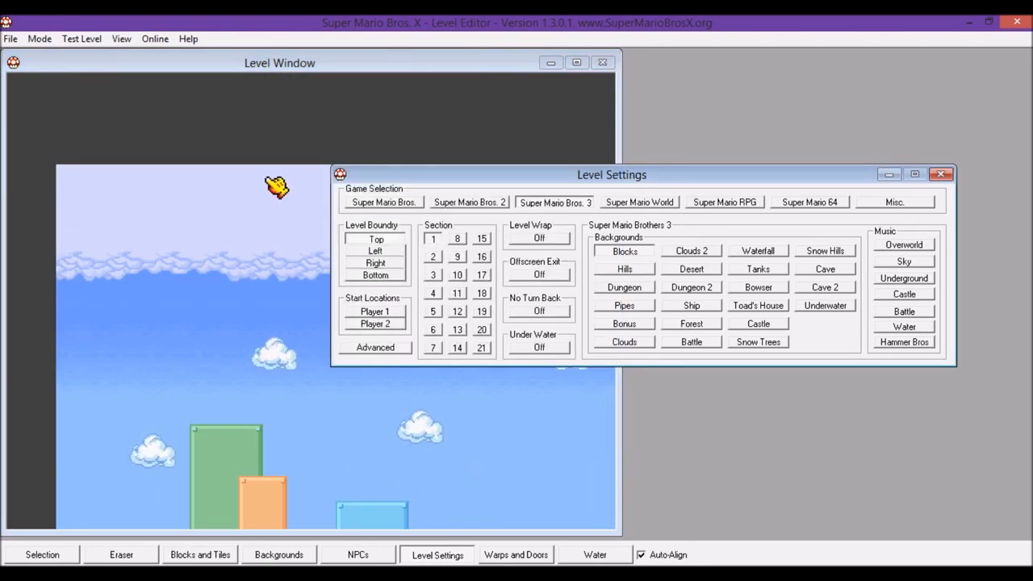
key(Down)
key(Down)
key(Down)
key(Down)
key(Right)
key(Right)
key(Down)
key(Down)
key(Left)
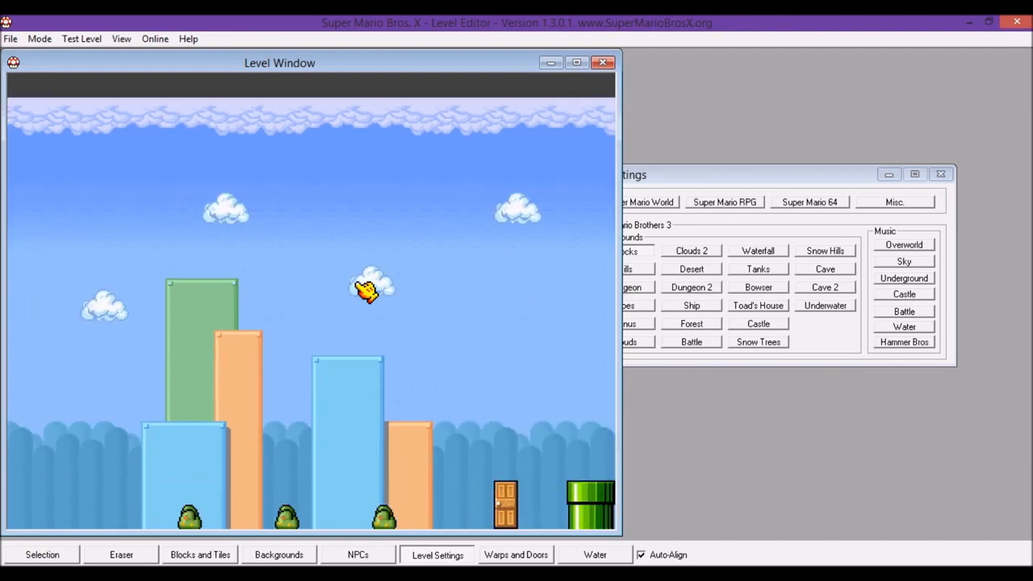
key(Down)
key(Down)
key(Up)
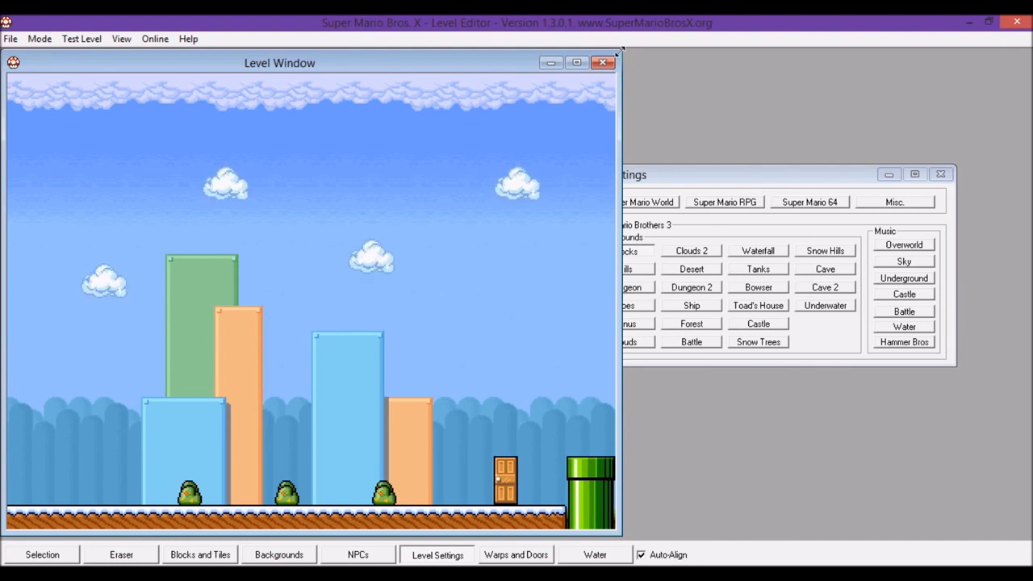
- Try the Super Mario 64 Star Reactor music and set section 1's music to None from the Misc. set
click(809, 202)
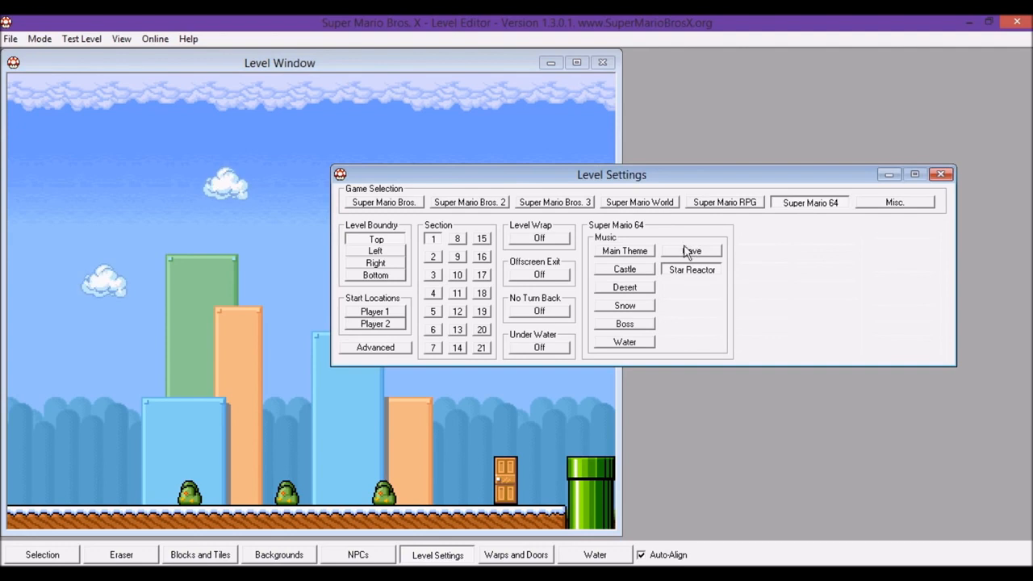
click(687, 271)
click(862, 205)
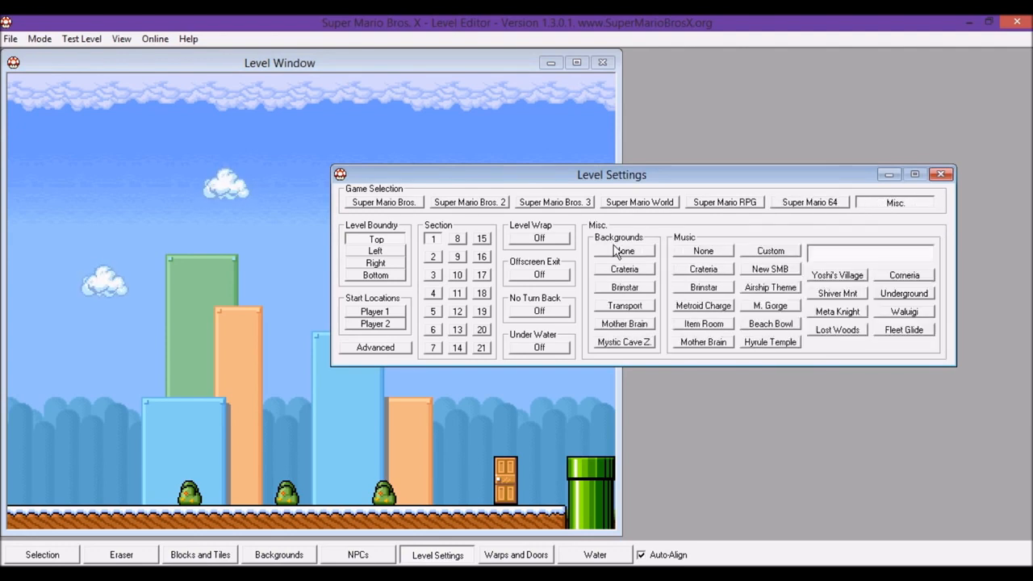
click(700, 252)
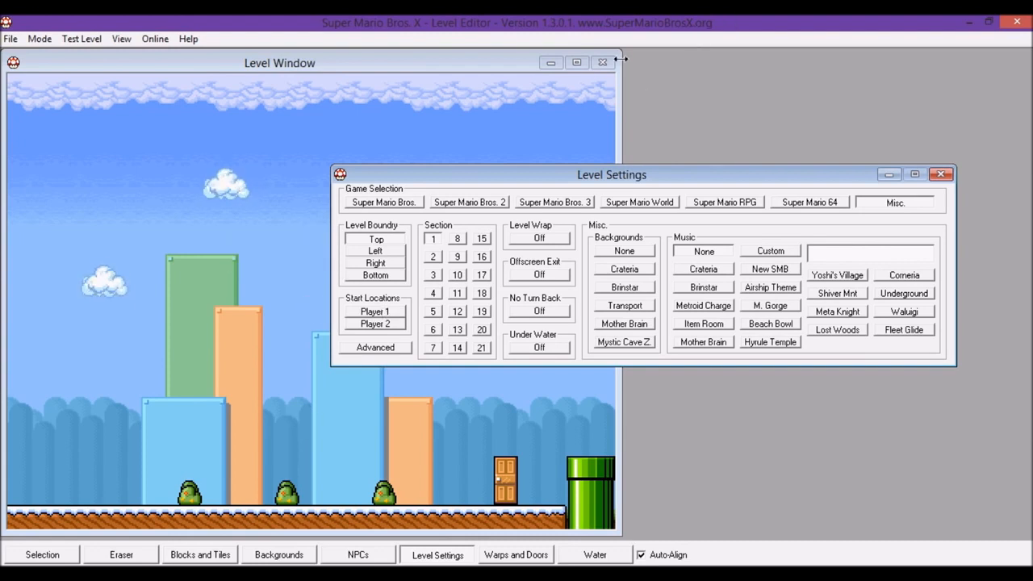
- Place the Player 1 and Player 2 start locations side by side on the snowy ground before the first bush
drag(620, 52, 612, 92)
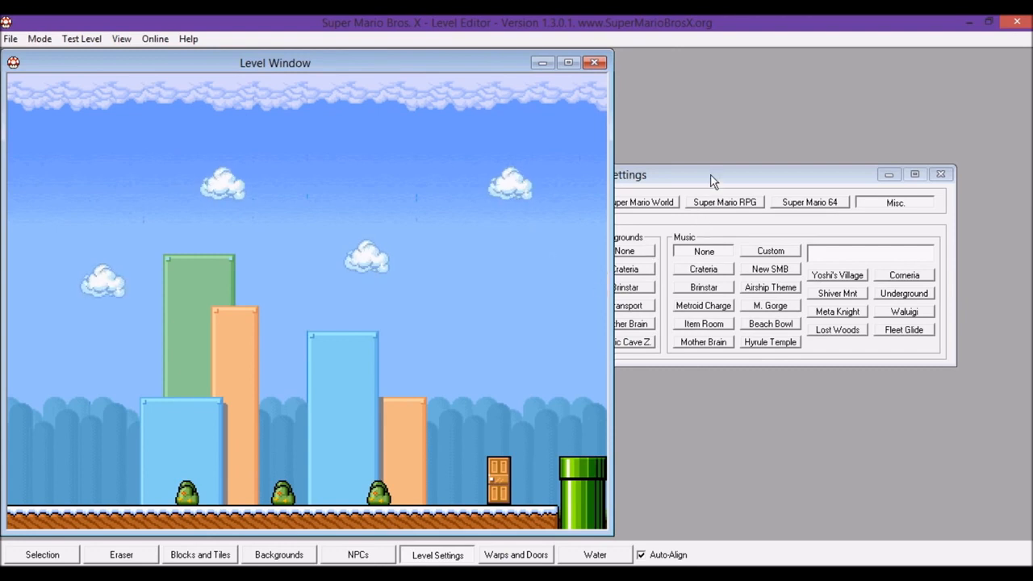
drag(710, 174, 734, 167)
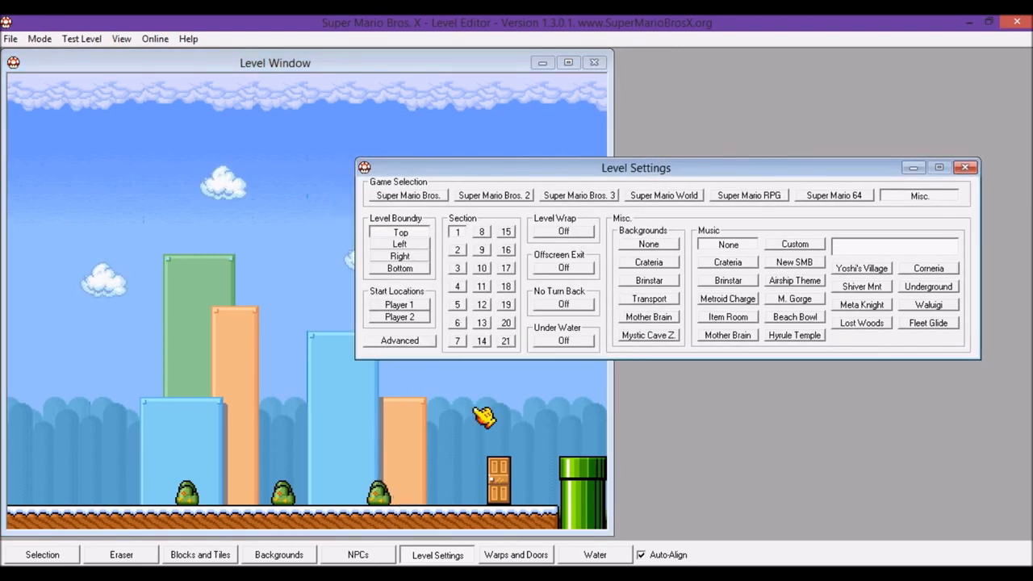
click(416, 309)
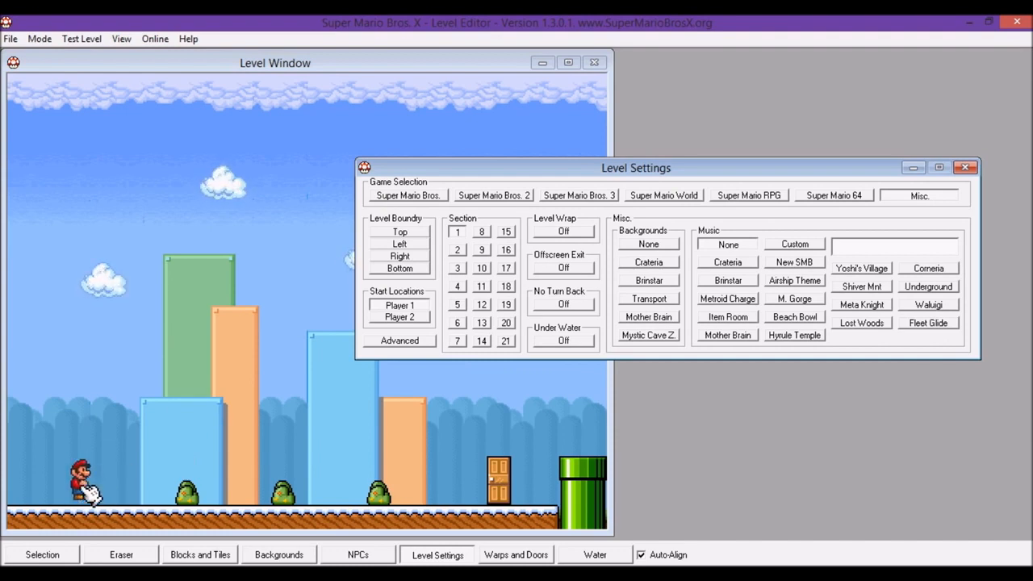
click(745, 238)
click(422, 318)
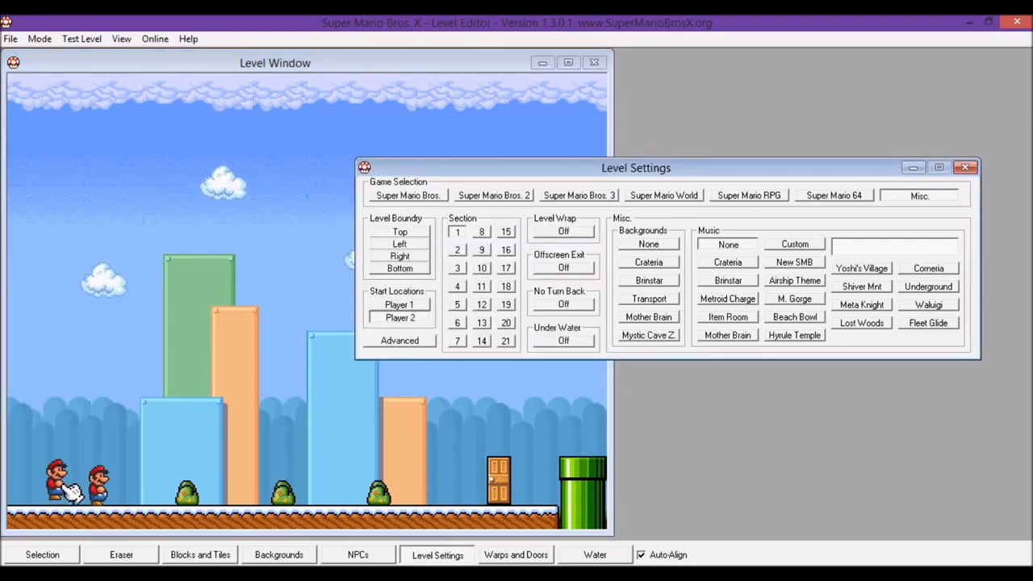
click(69, 488)
click(779, 234)
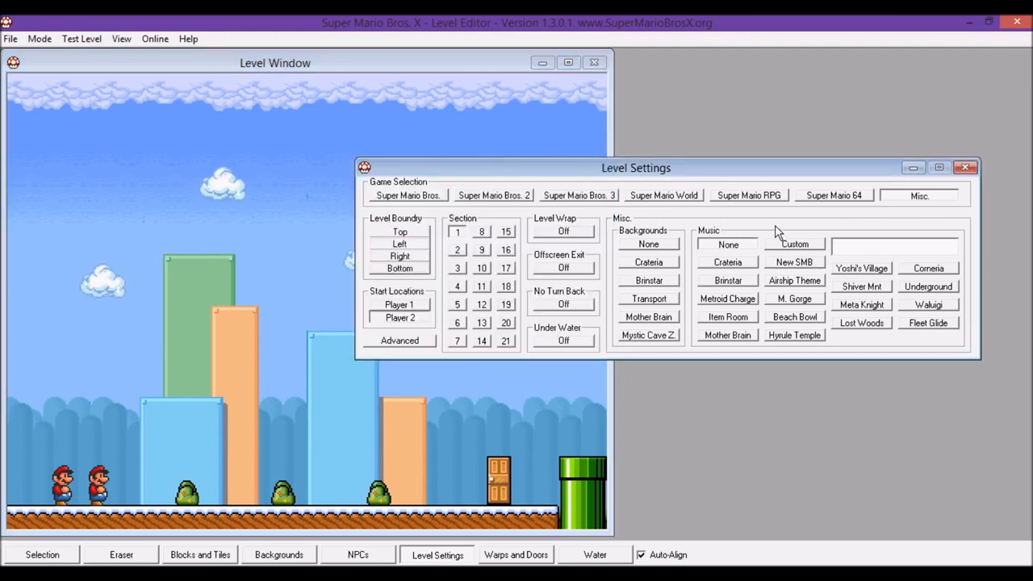
- Look at the advanced level settings and at sections 2 and 3, and return to section 1
click(400, 341)
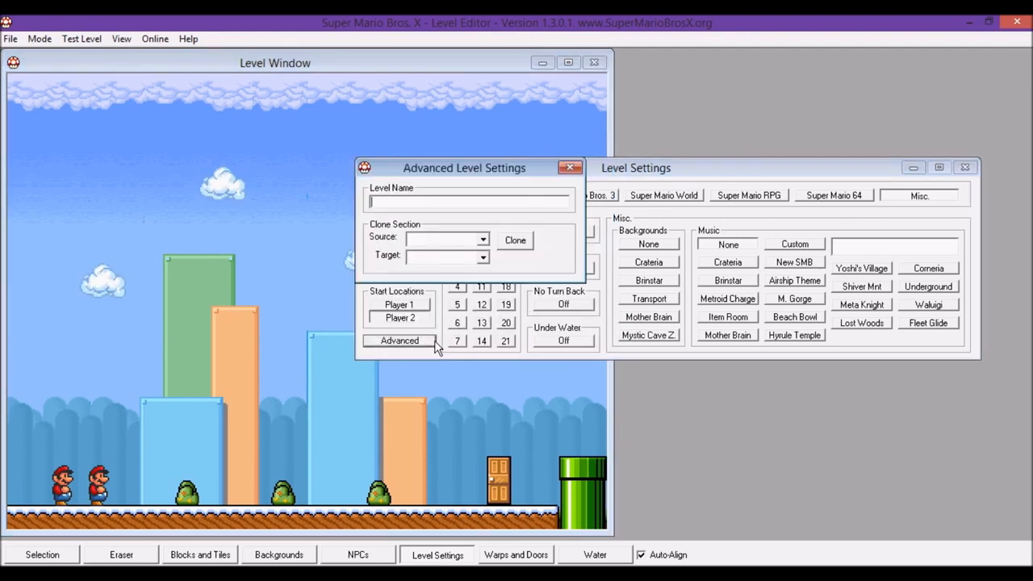
click(569, 168)
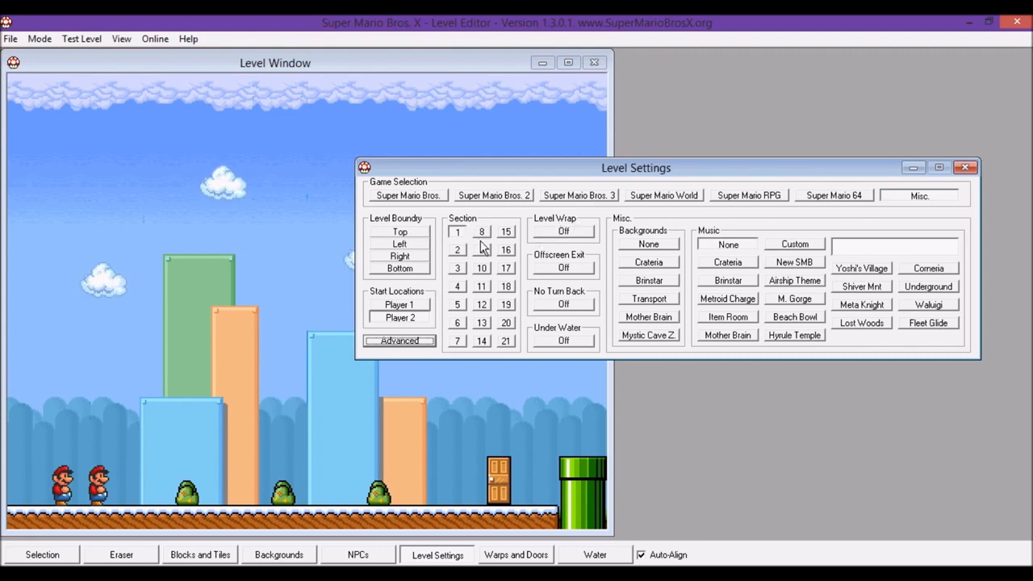
click(458, 232)
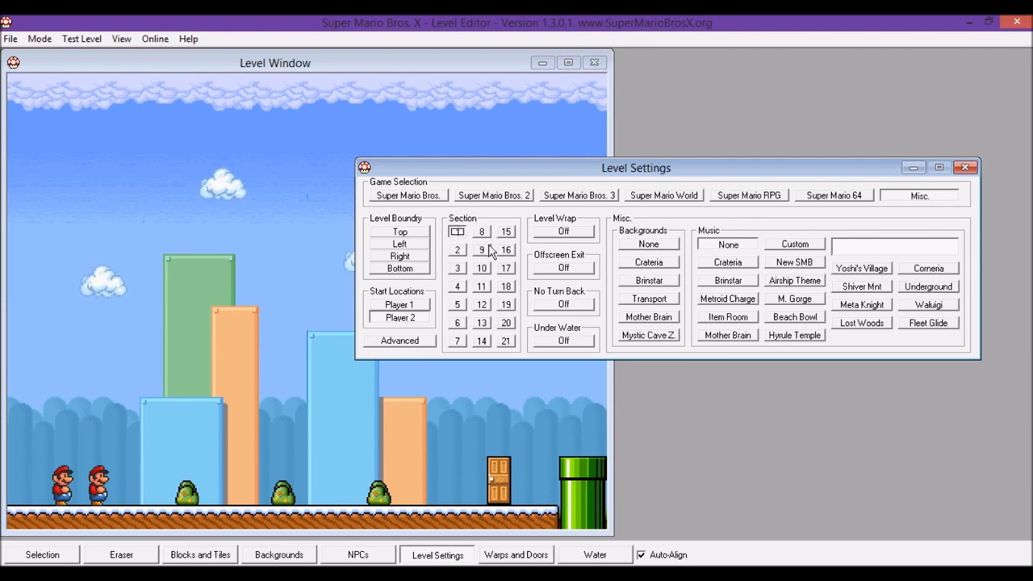
click(459, 251)
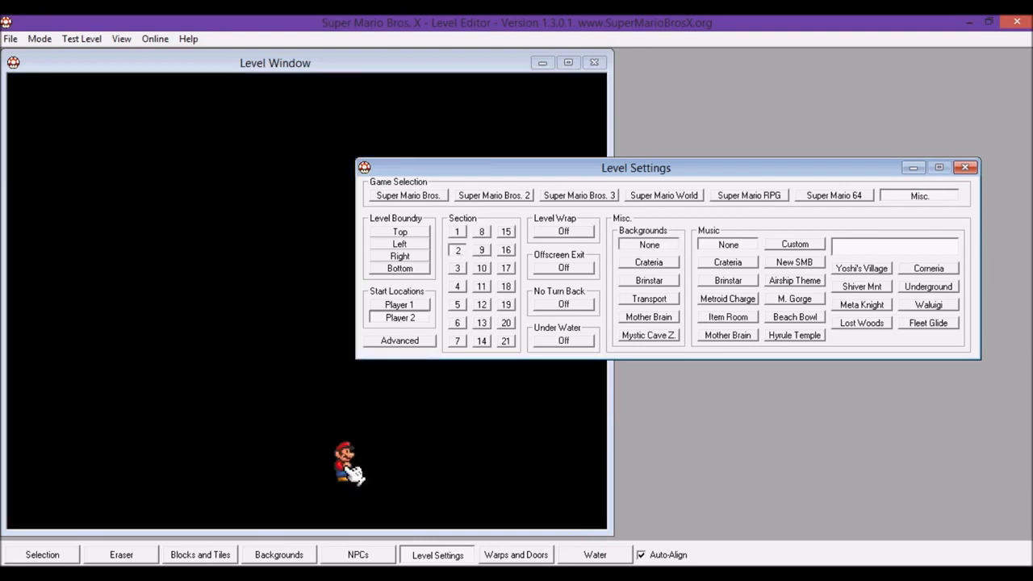
click(460, 269)
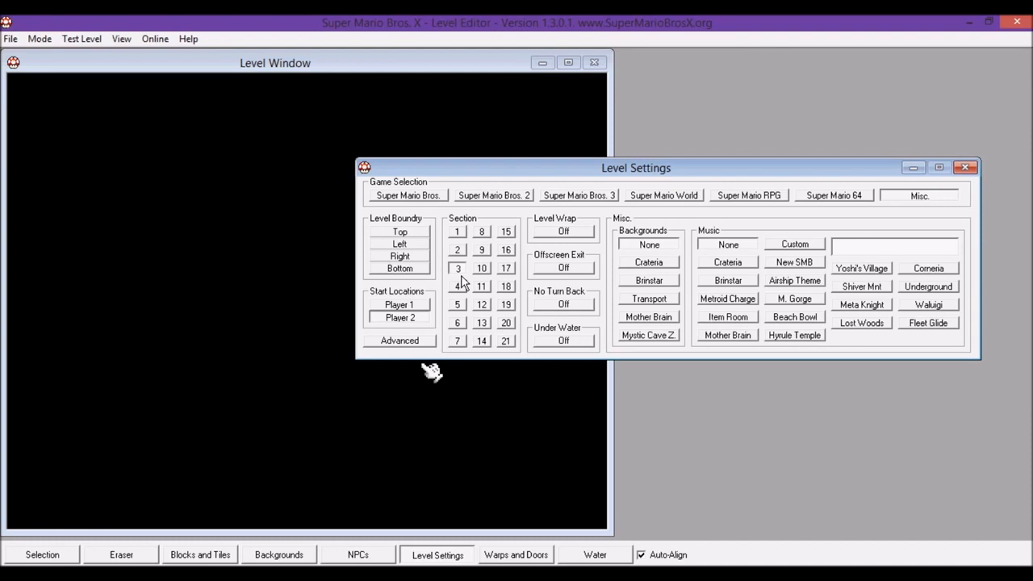
click(458, 232)
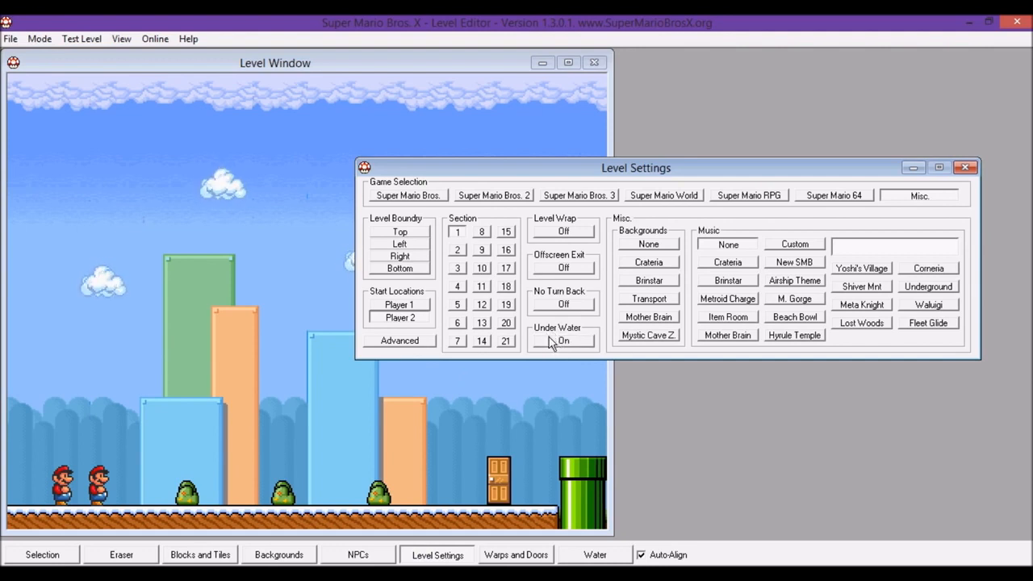
- Try the No Turn Back option on section 1, switch it off again and turn Offscreen Exit on
click(563, 306)
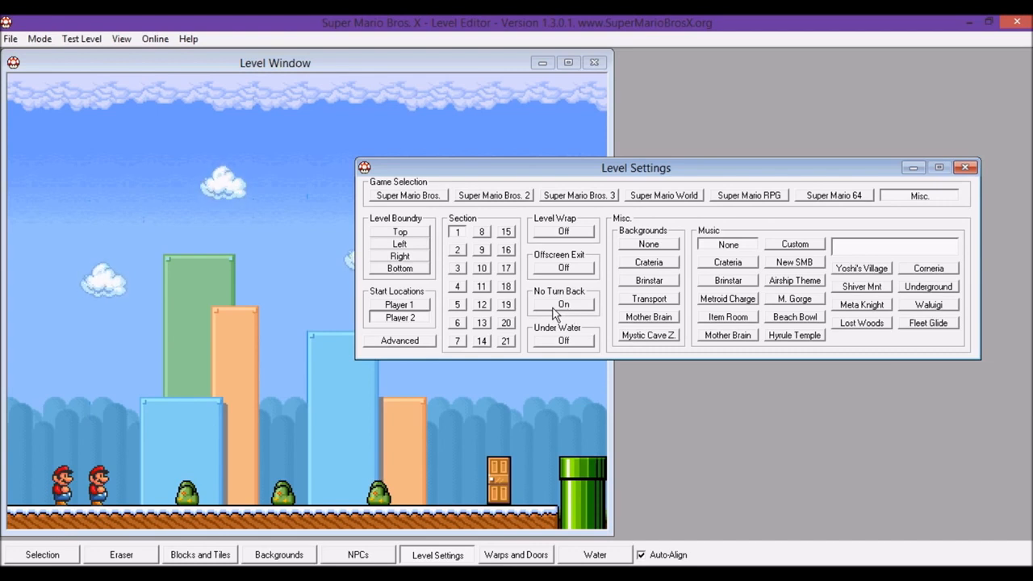
click(556, 308)
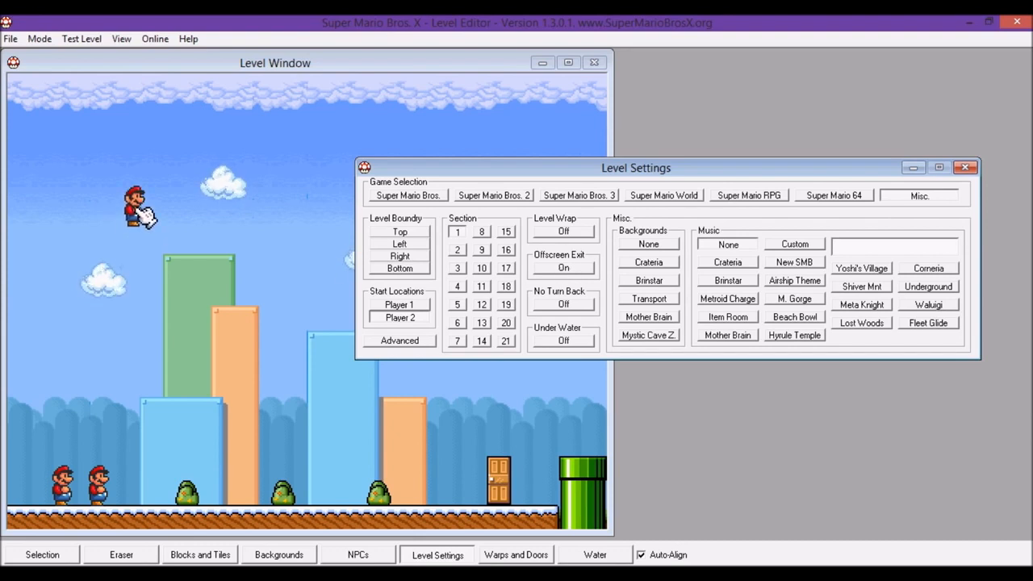
- Try the Player 2 start location in the air beside the green block and return it to the ground beside Player 1
click(152, 214)
click(161, 252)
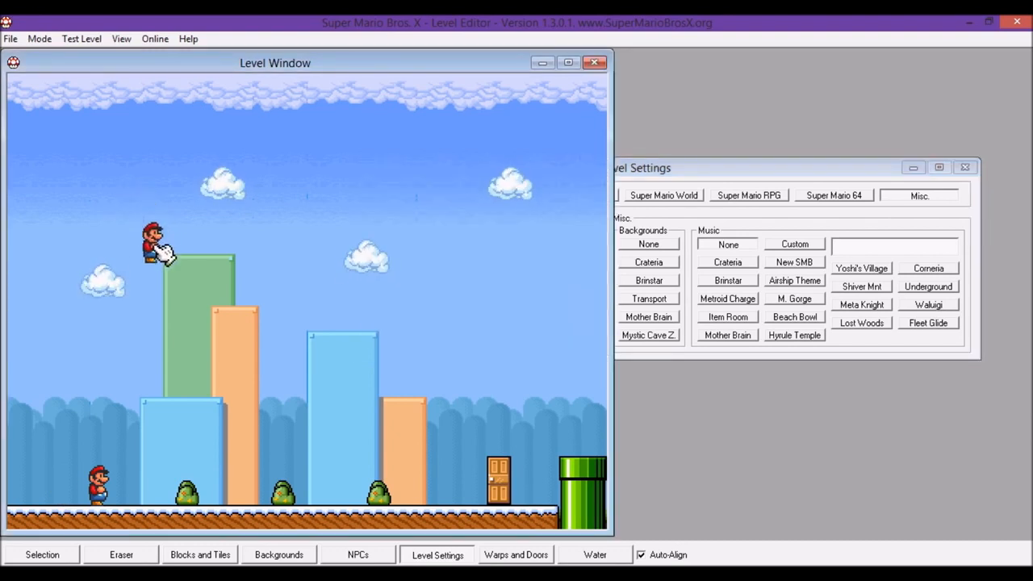
right_click(214, 249)
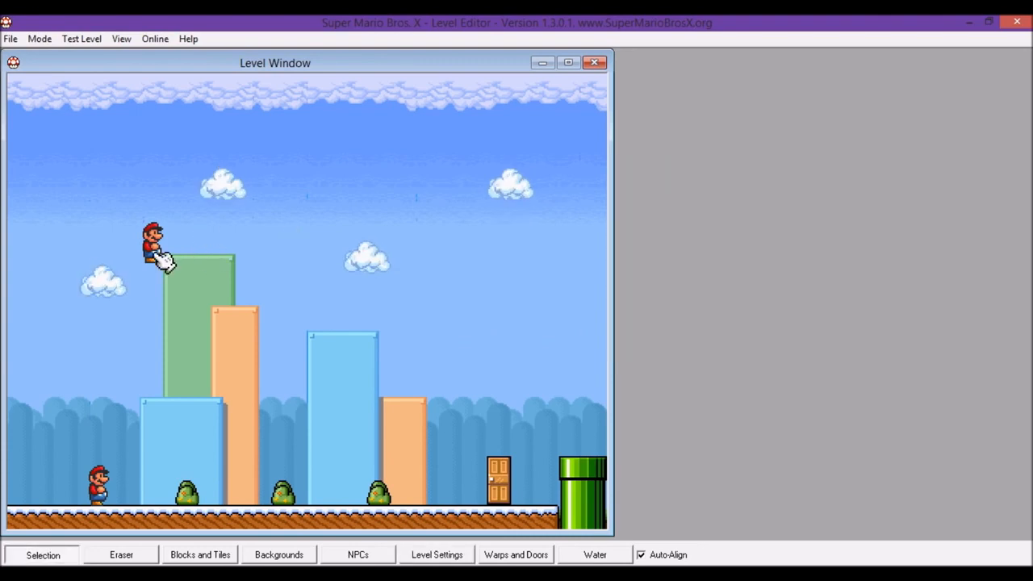
click(153, 255)
click(85, 489)
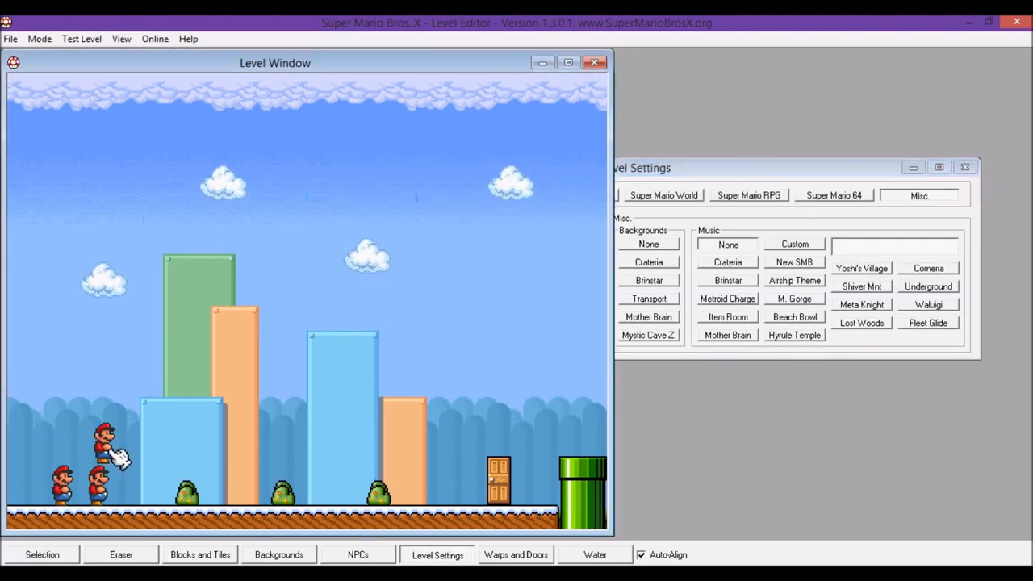
- Turn Level Wrap on for section 1
click(650, 235)
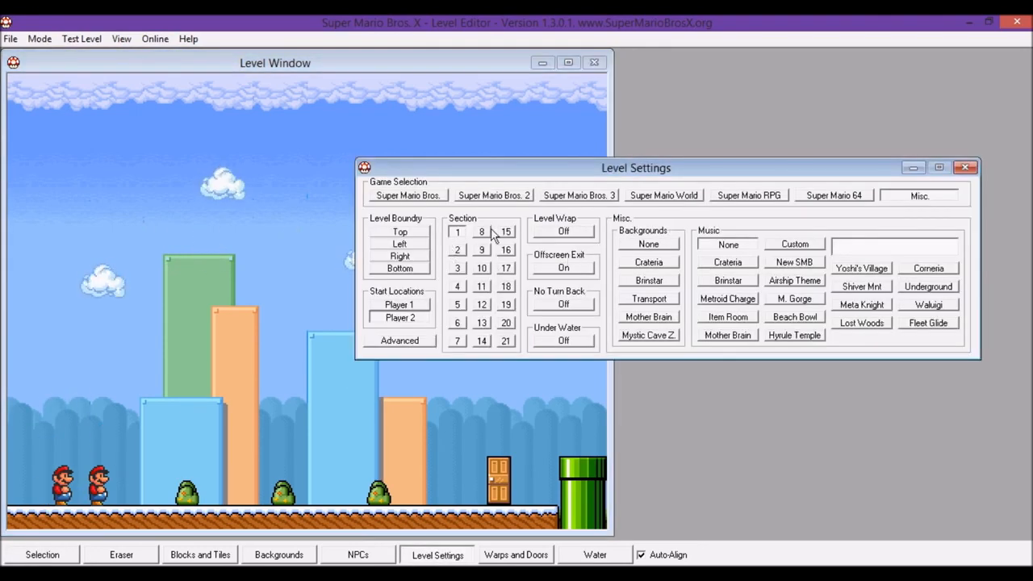
click(573, 232)
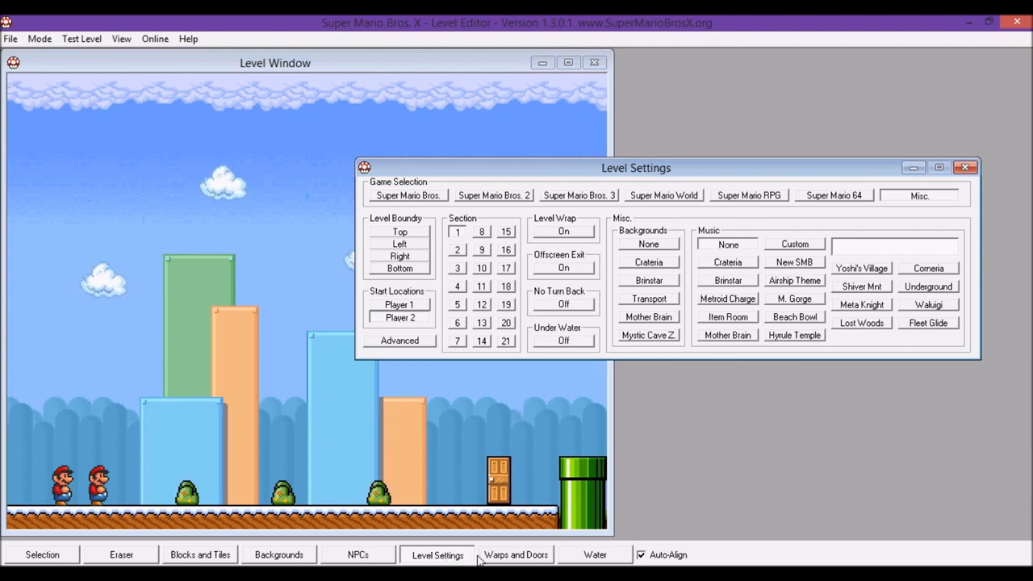
- Try the water size and Quicksand options, and paint a grid-aligned trail of non-quicksand water areas across the coloured blocks
click(589, 556)
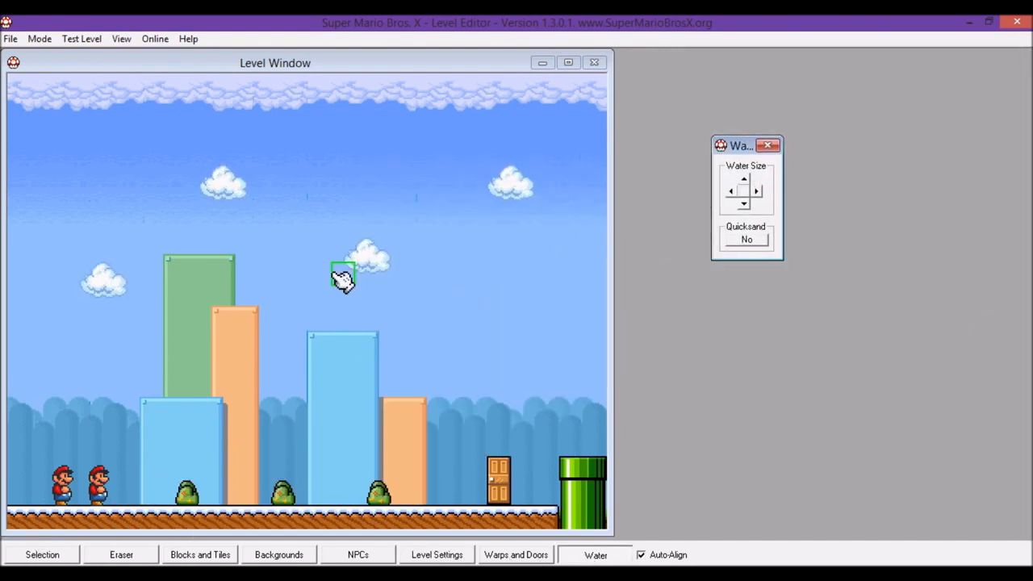
click(734, 188)
click(744, 179)
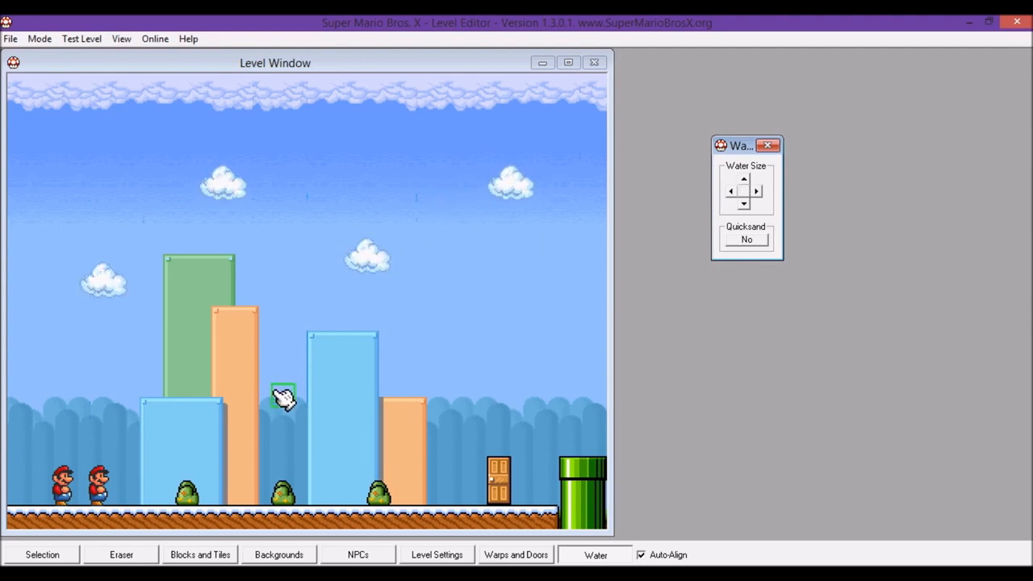
click(737, 244)
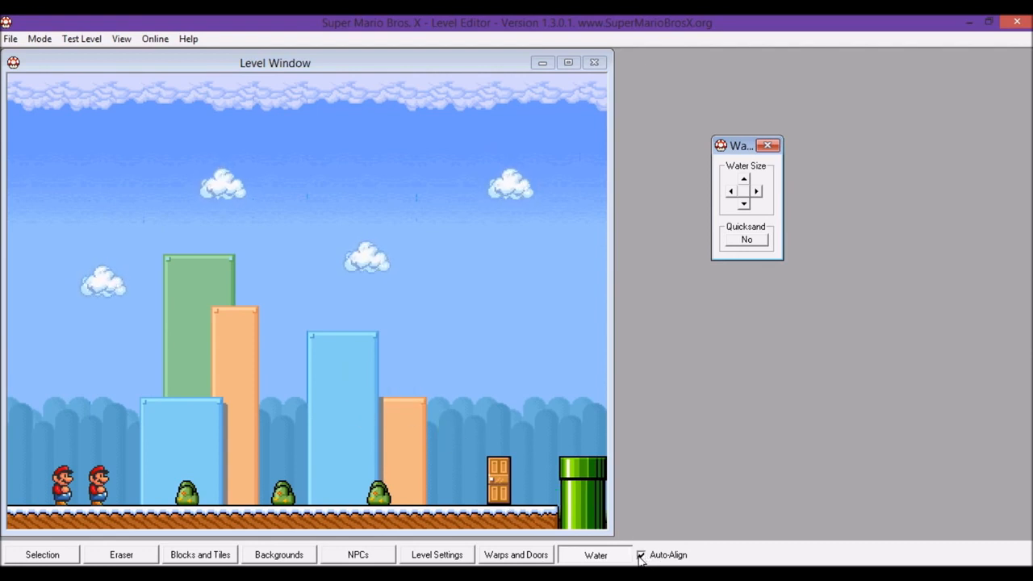
mouse_move(456, 381)
mouse_down()
mouse_move(276, 372)
mouse_move(418, 438)
mouse_move(406, 473)
mouse_move(436, 460)
mouse_up()
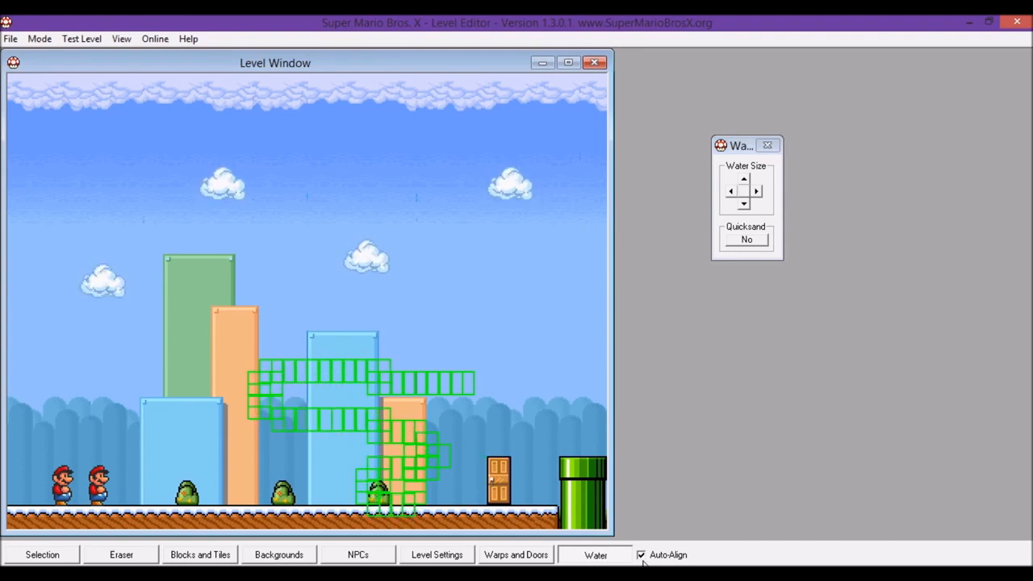
- Paint overlapping water areas freely across the sky with Auto-Align off, and turn Auto-Align back on
click(642, 559)
mouse_move(493, 262)
mouse_down()
mouse_move(519, 295)
mouse_move(189, 180)
mouse_move(196, 271)
mouse_move(363, 363)
mouse_move(461, 300)
mouse_move(491, 318)
mouse_move(459, 411)
mouse_move(521, 411)
mouse_move(512, 438)
mouse_move(480, 457)
mouse_up()
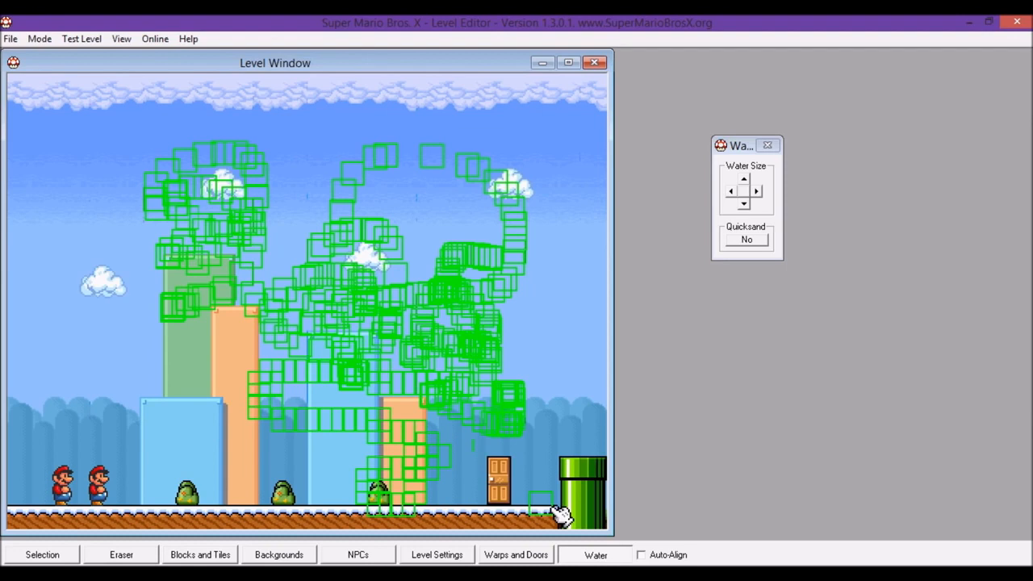
click(641, 556)
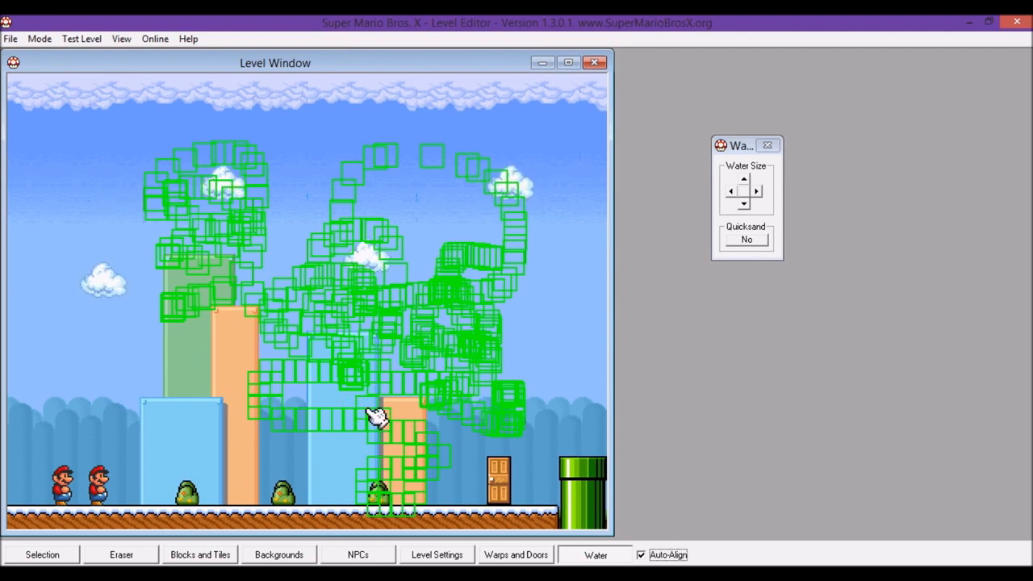
- Erase all the painted water areas, including the clouds and the third bush lying under them
click(131, 554)
mouse_move(326, 418)
mouse_down()
mouse_move(265, 368)
mouse_move(360, 230)
mouse_move(172, 276)
mouse_move(235, 205)
mouse_move(201, 193)
mouse_move(147, 227)
mouse_move(198, 337)
mouse_move(241, 339)
mouse_move(515, 286)
mouse_move(408, 313)
mouse_move(370, 352)
mouse_up()
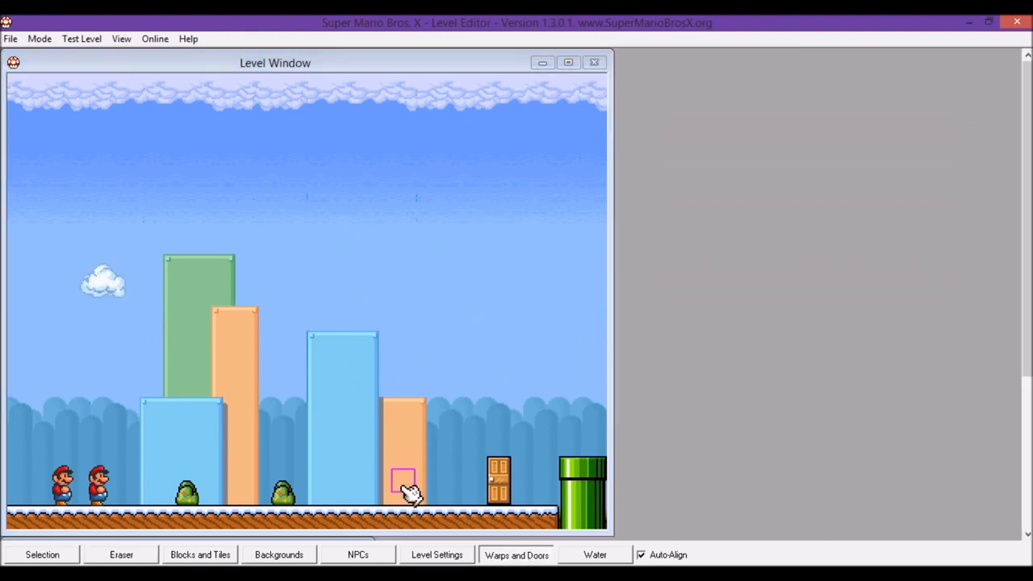
- Place a left-facing Super Mario Bros. 3 Goomba on the snowy ground below the tall blue block
click(339, 553)
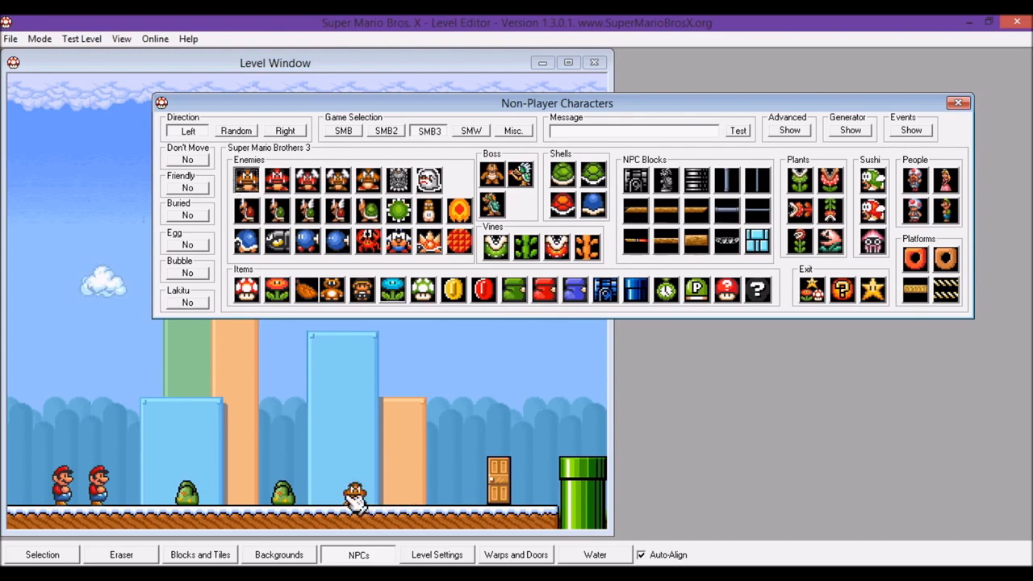
click(358, 489)
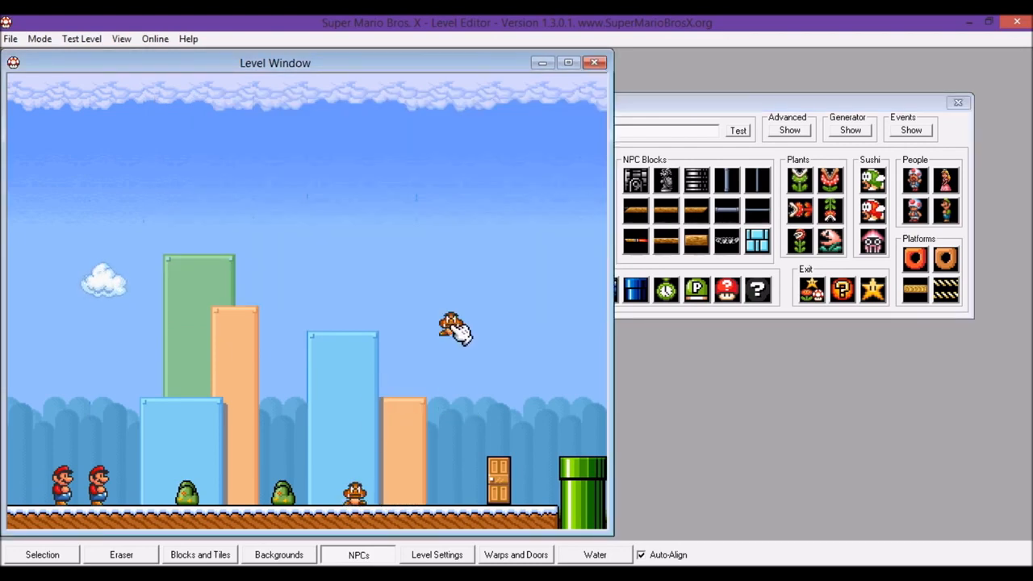
- Try the Left and Right NPC directions for the Goomba and set the direction to Random
click(732, 271)
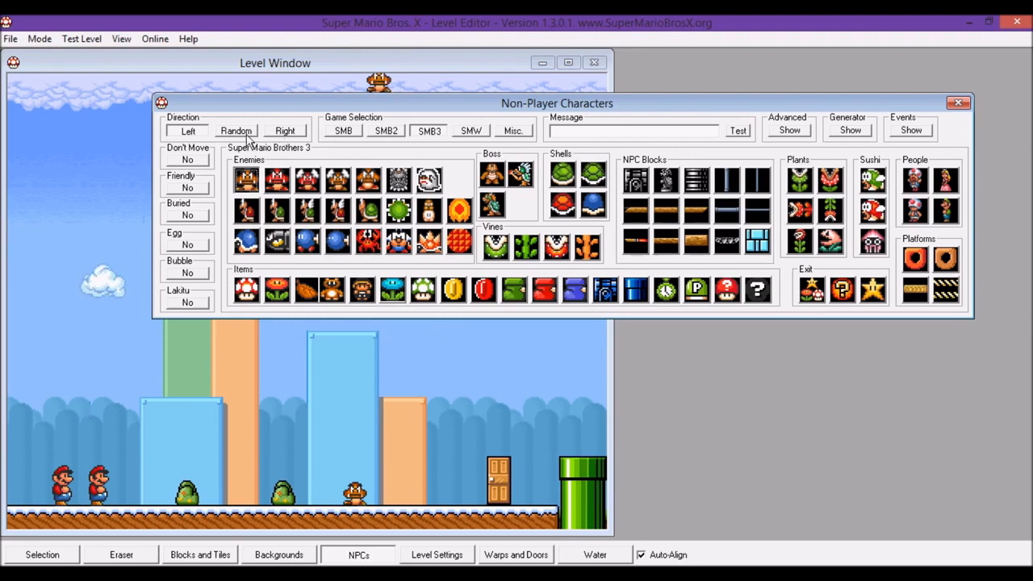
click(194, 131)
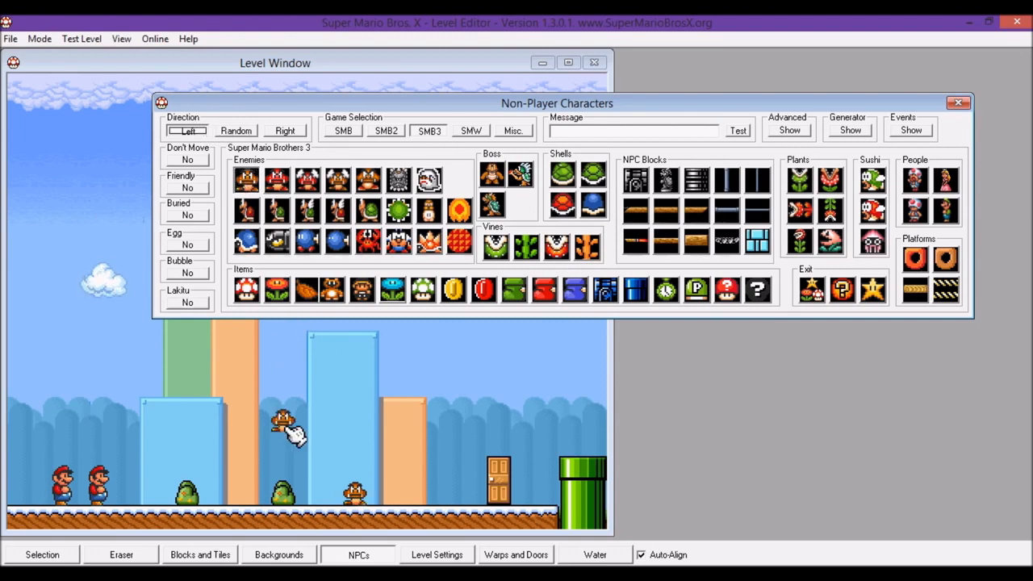
click(281, 134)
click(236, 131)
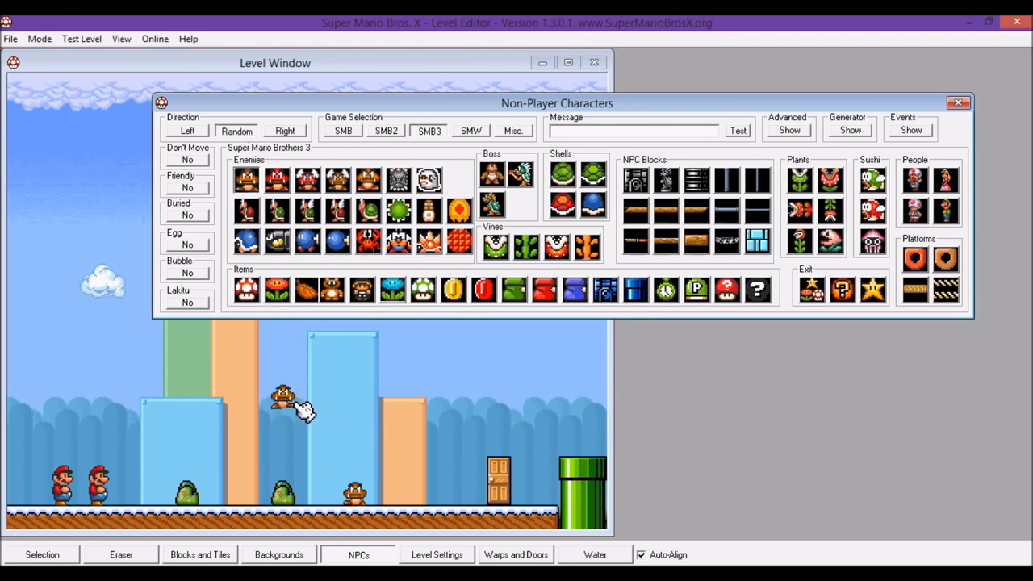
click(249, 134)
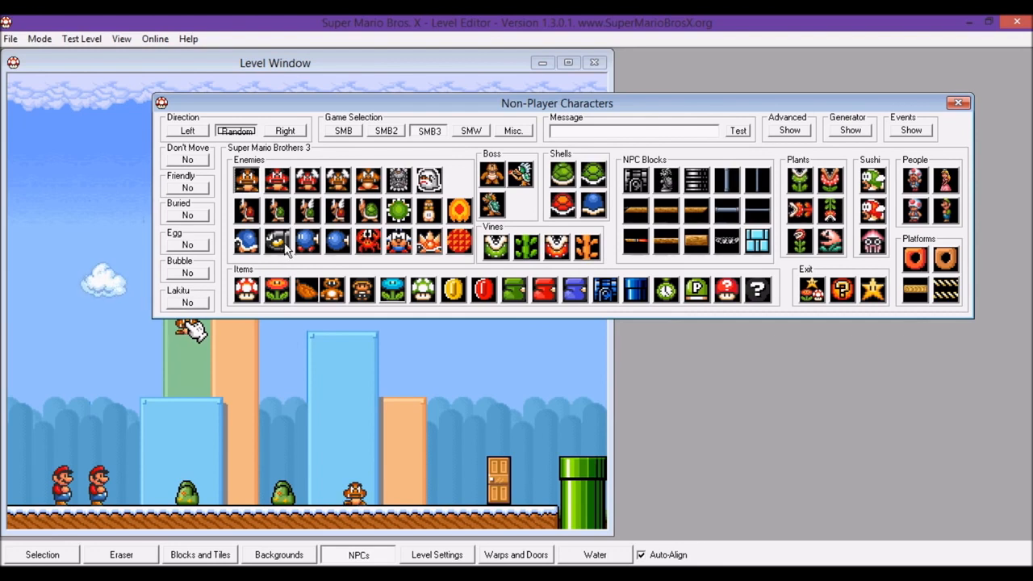
- Pick the first SMB3 NPC block and look through the SMB2, SMB, SMB3, SMW and Misc. NPC sets
click(642, 184)
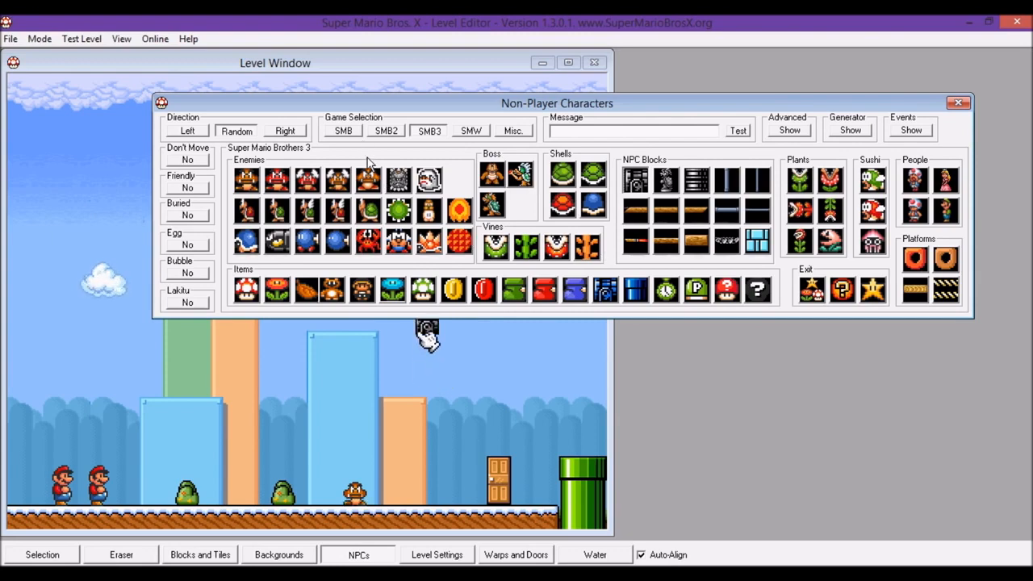
click(389, 134)
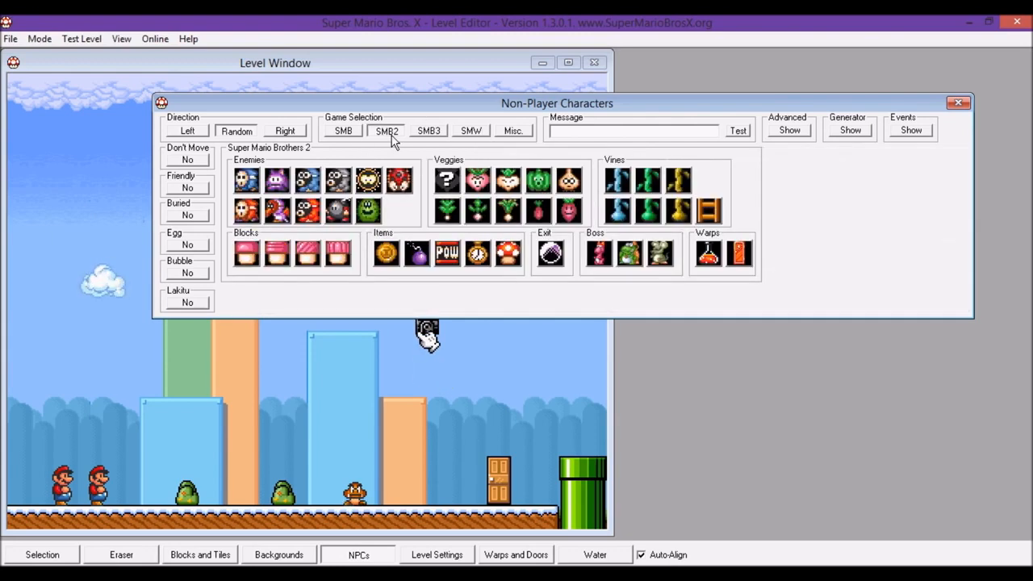
click(339, 132)
click(428, 132)
click(472, 131)
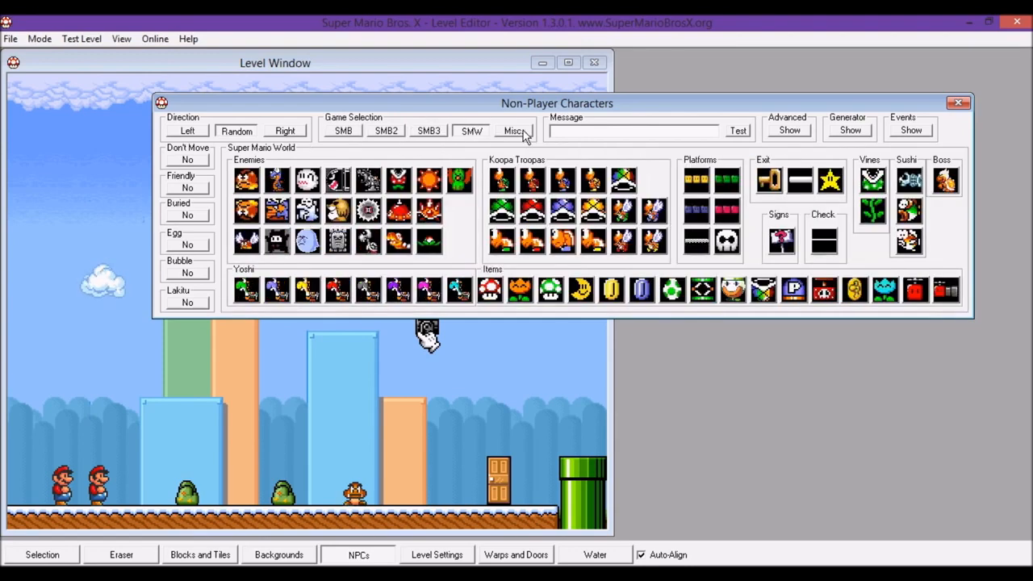
click(517, 131)
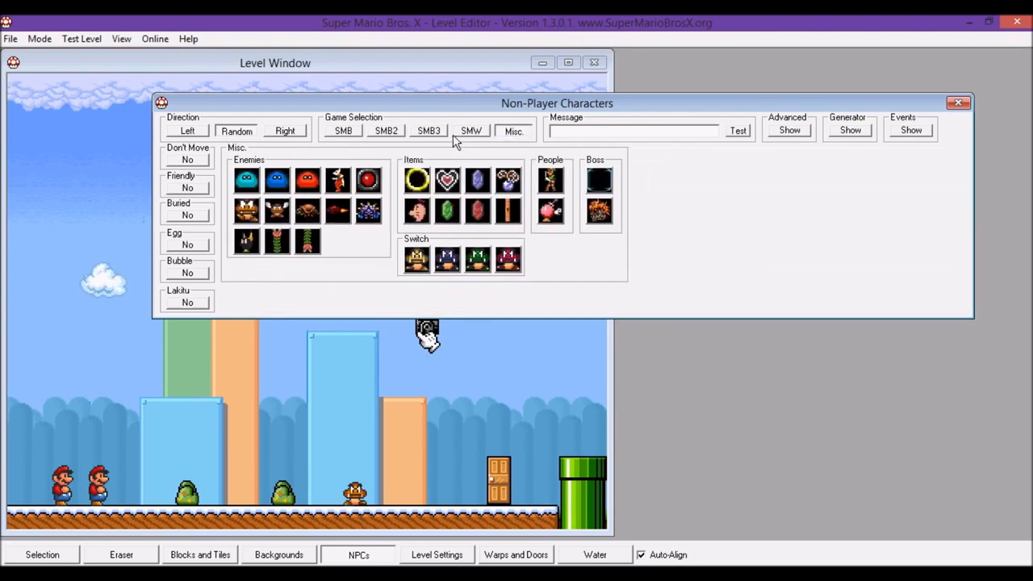
- Look through the SMW, SMB, SMB2 and SMB3 NPC sets and the Advanced NPC Settings
click(468, 132)
click(386, 131)
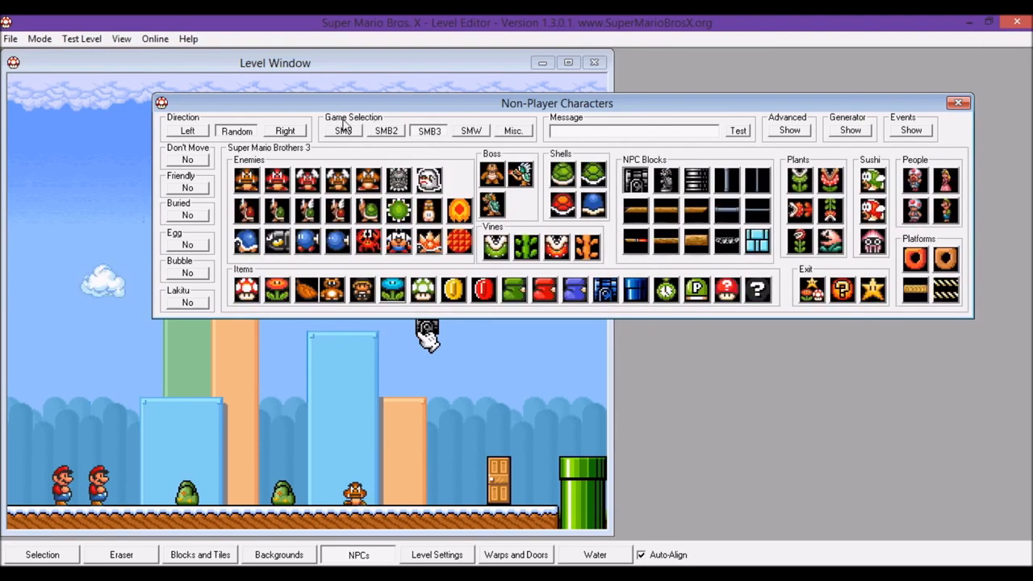
click(344, 130)
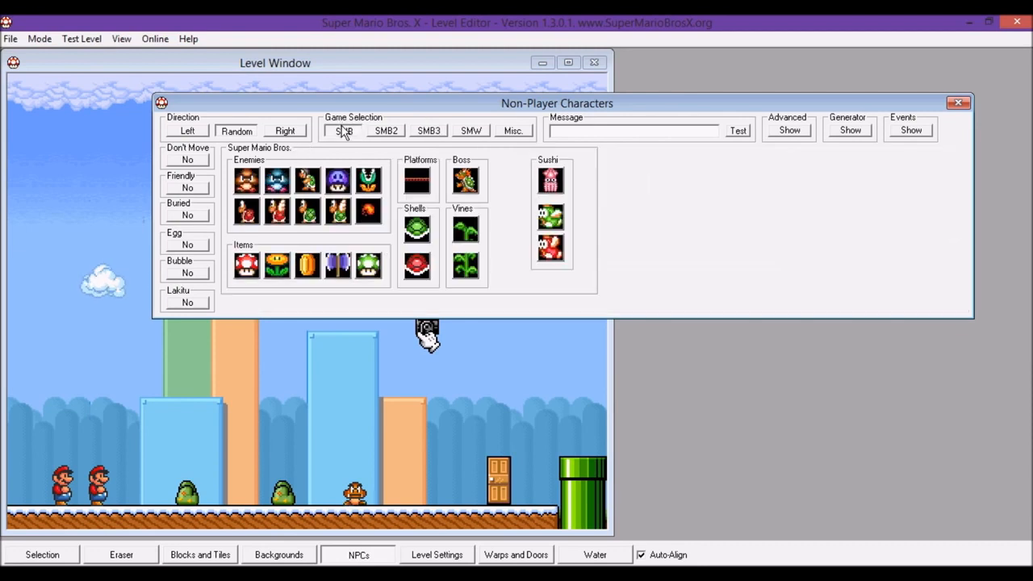
click(791, 131)
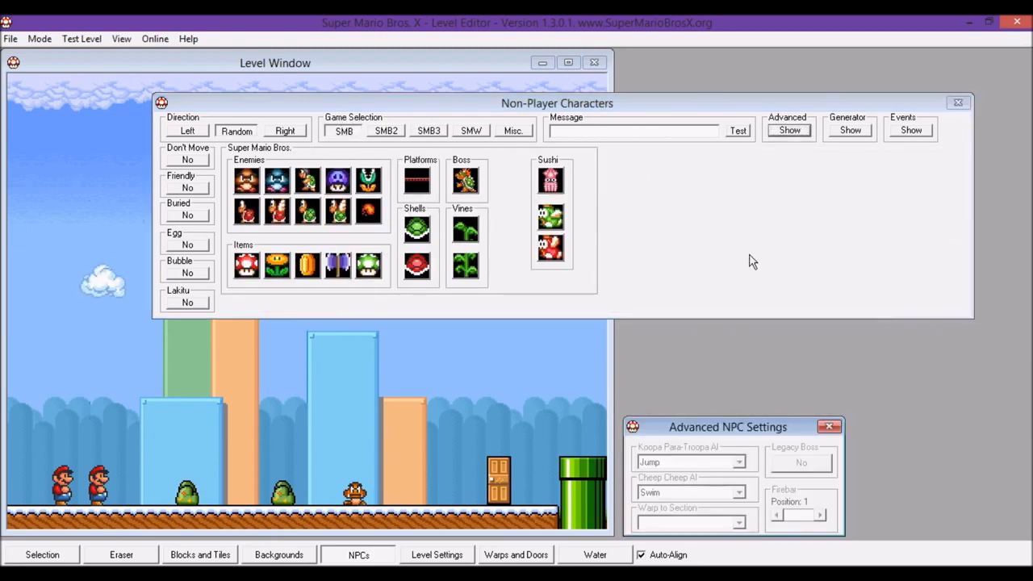
click(827, 428)
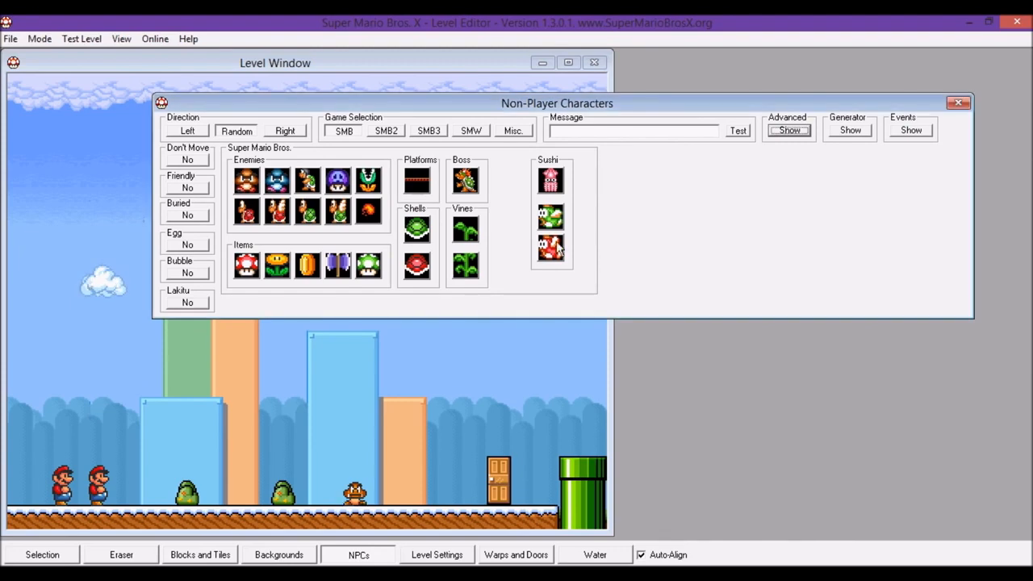
click(391, 132)
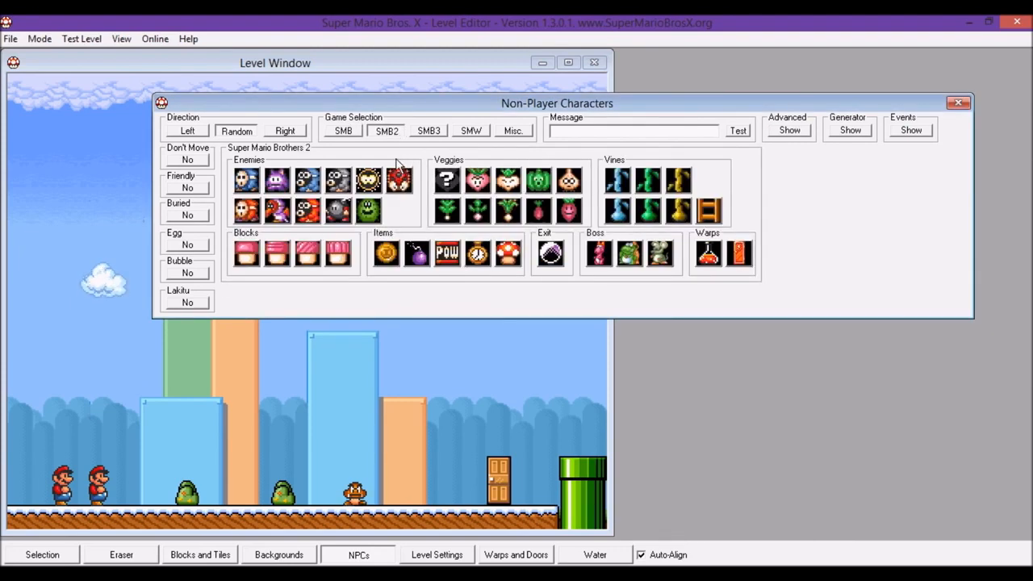
click(440, 133)
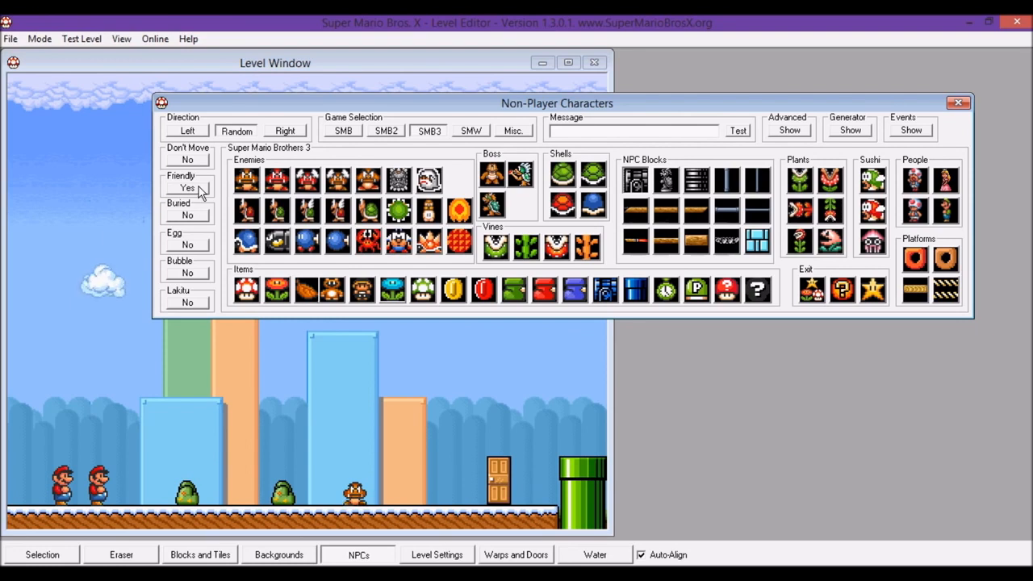
- Place a buried SMB3 Goomba on the ground at the short orange block and one in an egg beside the second bush
click(196, 215)
click(246, 179)
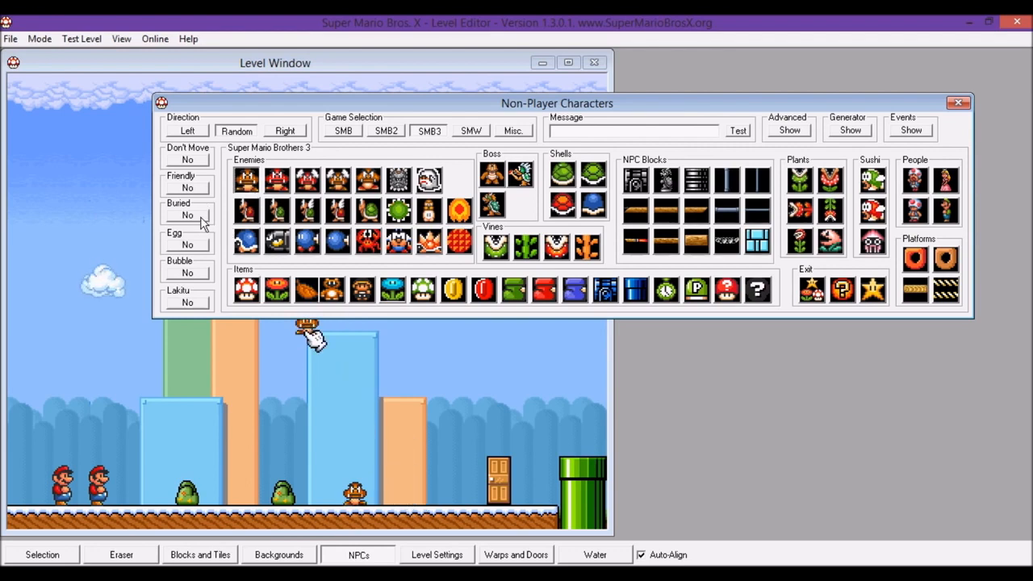
click(405, 488)
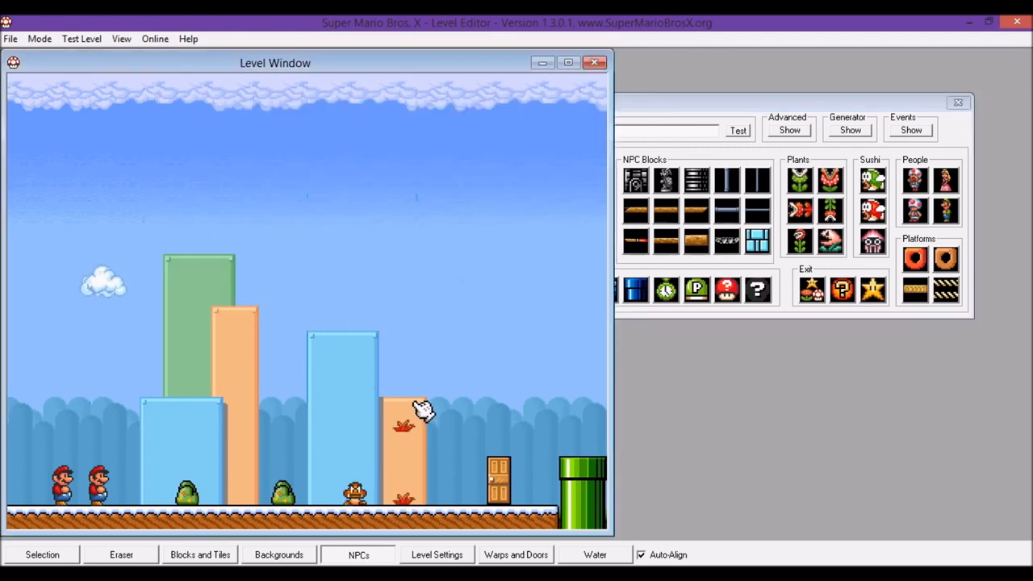
click(652, 159)
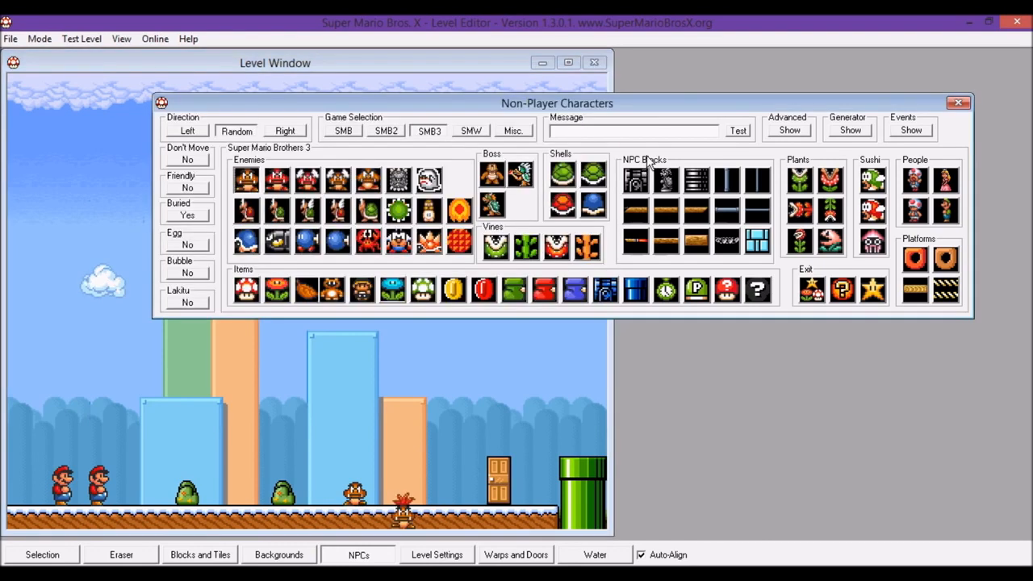
click(186, 246)
click(322, 494)
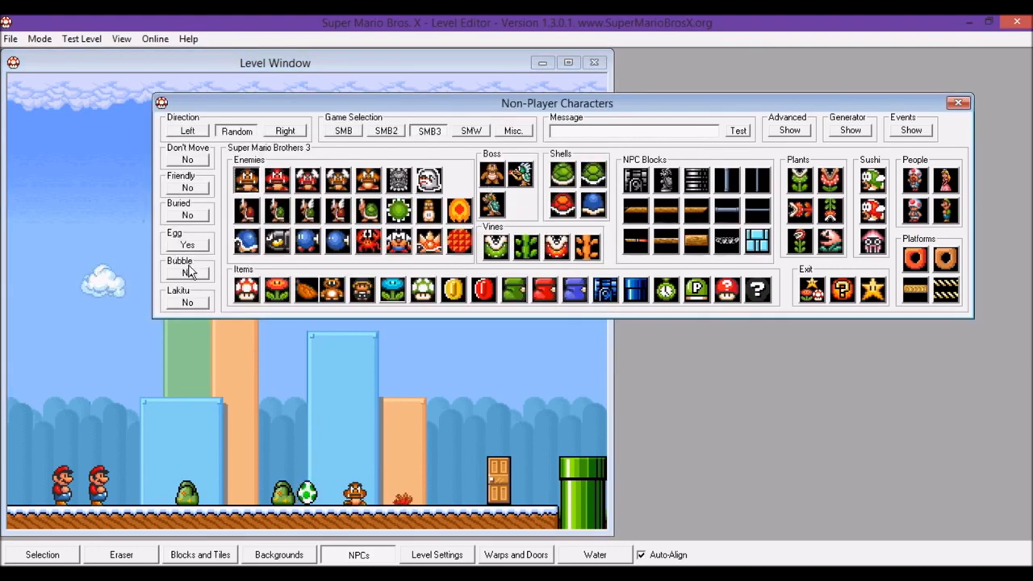
- Place a Goomba in a bubble at the tall orange block and a Lakitu version near the top of the tall blue block
click(188, 274)
click(259, 436)
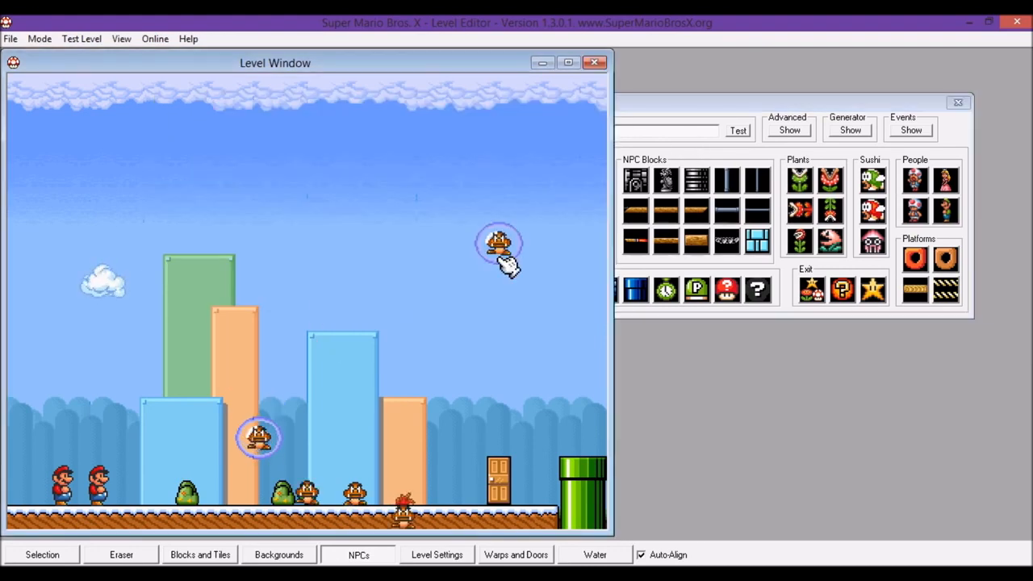
click(669, 152)
click(205, 299)
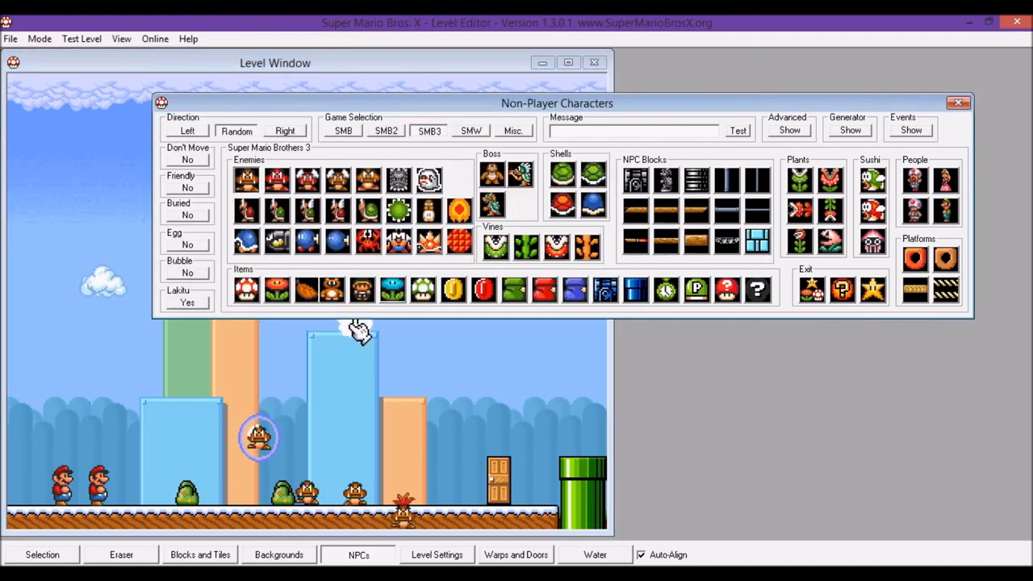
click(360, 347)
right_click(408, 296)
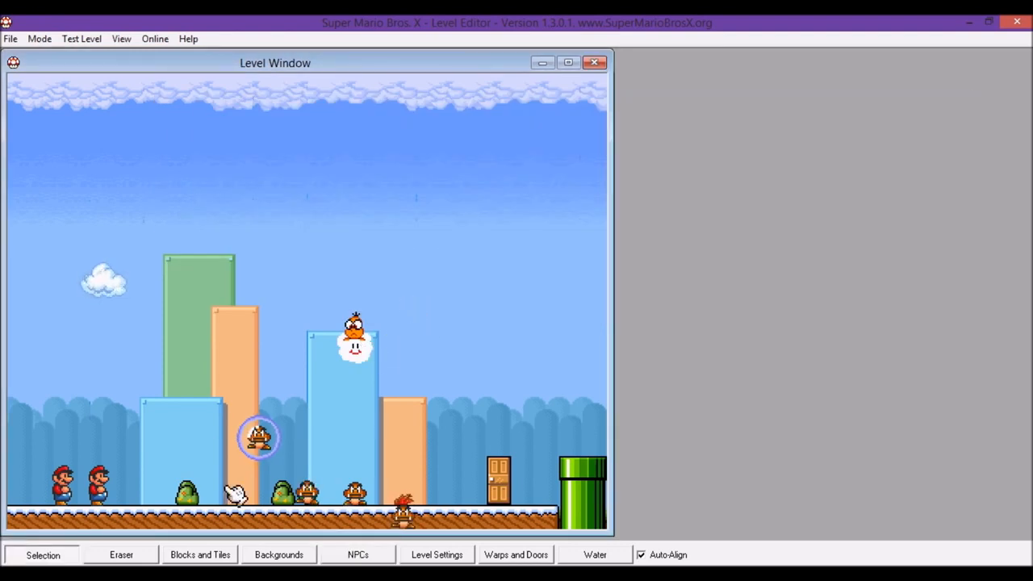
- Erase the Lakitu and the bubble, egg, normal and buried Goombas from the level
click(122, 555)
click(355, 339)
click(258, 439)
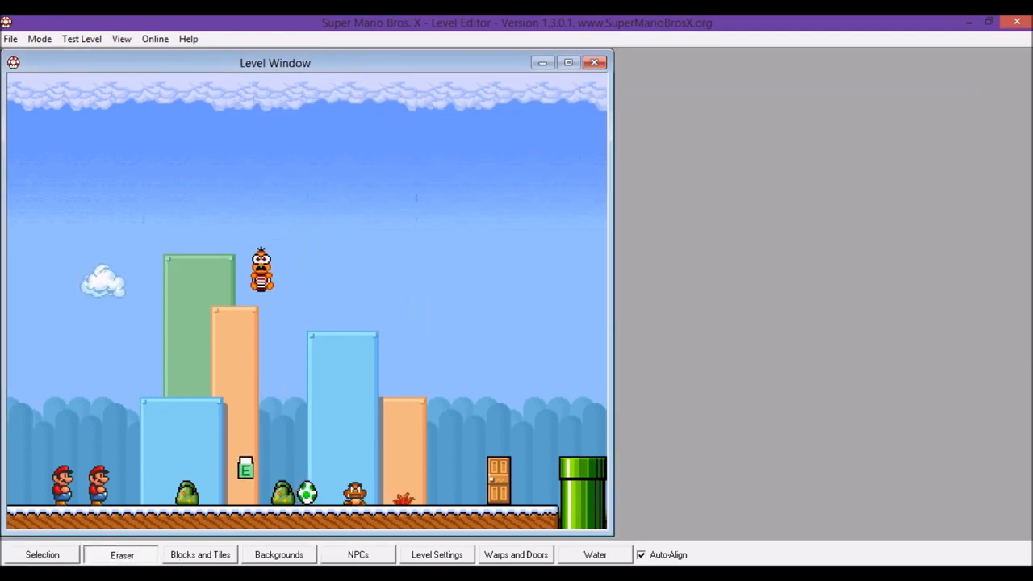
click(305, 484)
click(353, 488)
click(405, 499)
- Turn off the Lakitu option and place a friendly SMB3 Toad with the message "Hey!" on the ground at the short orange block
click(202, 555)
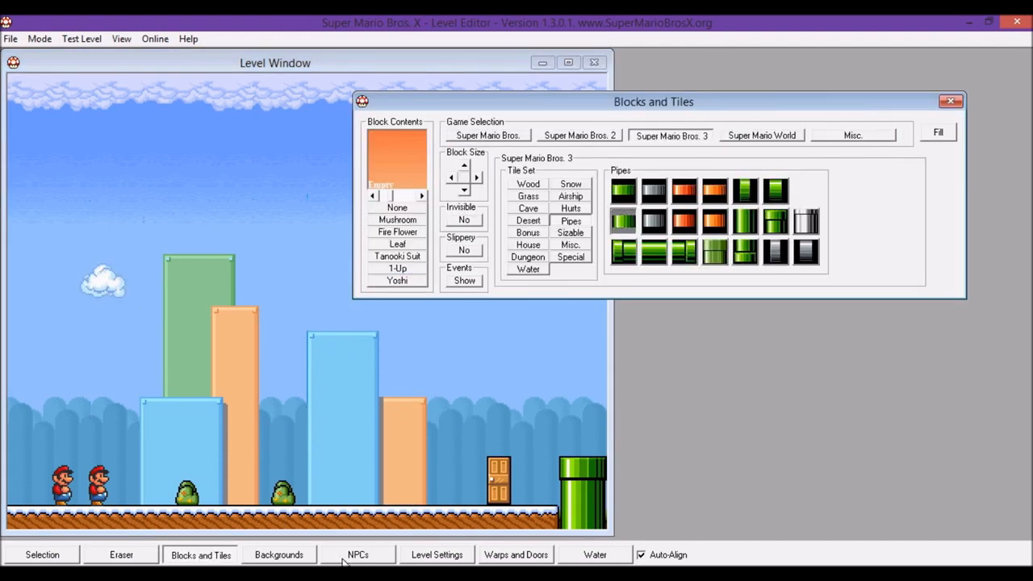
click(358, 554)
click(187, 302)
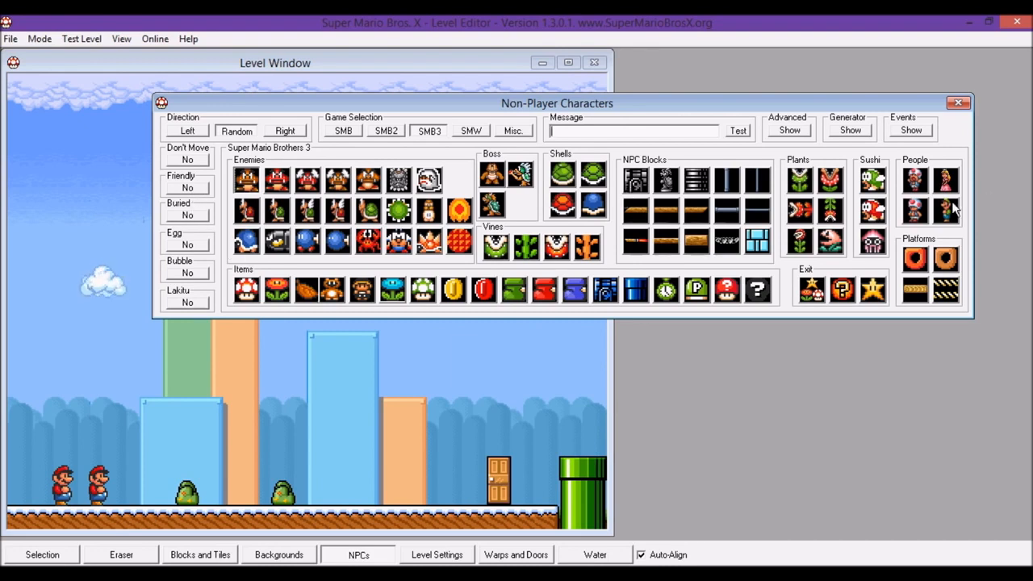
click(917, 182)
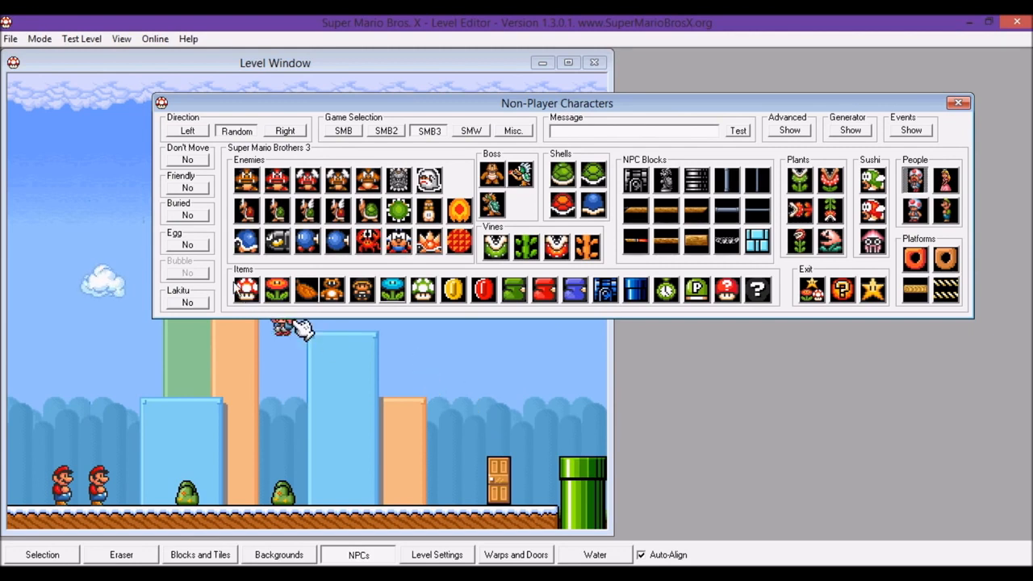
click(187, 189)
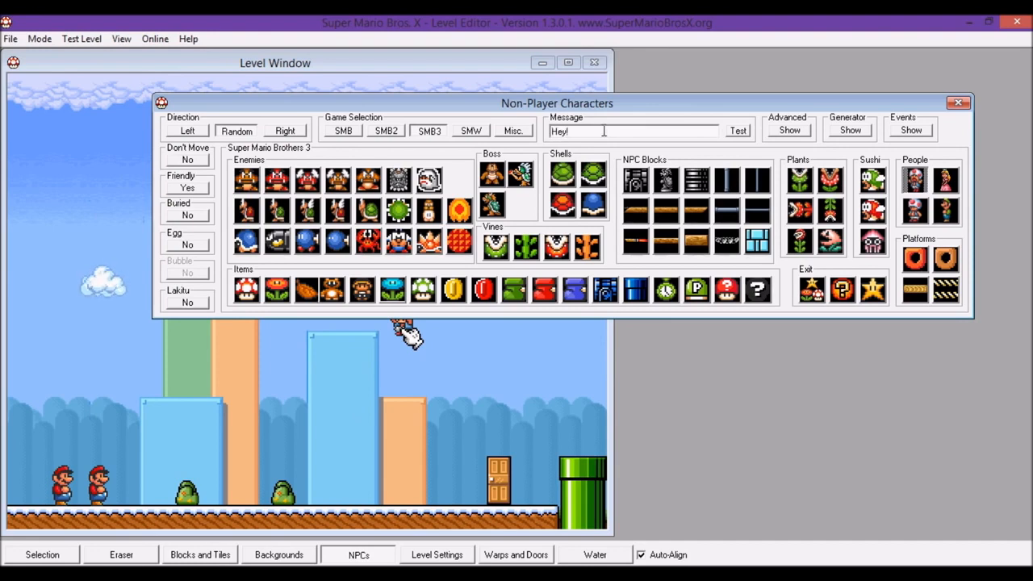
click(402, 485)
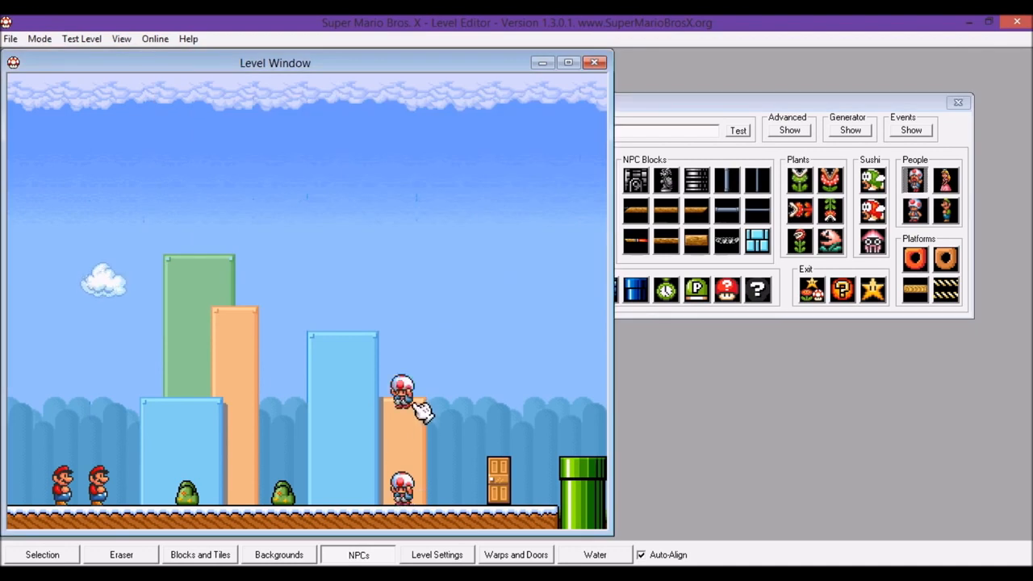
- Try to test the level in one-player mode
click(64, 39)
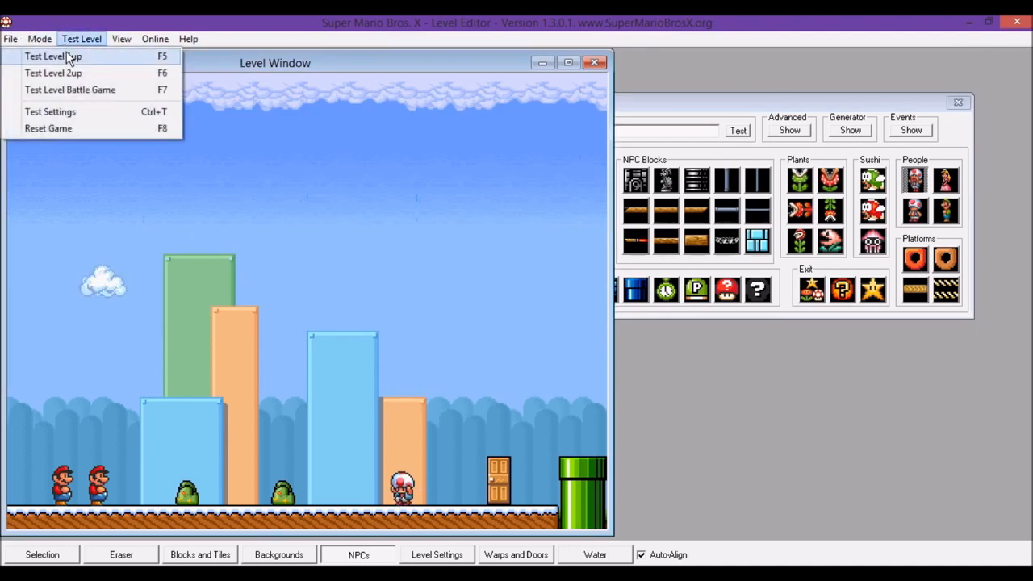
click(71, 54)
click(545, 345)
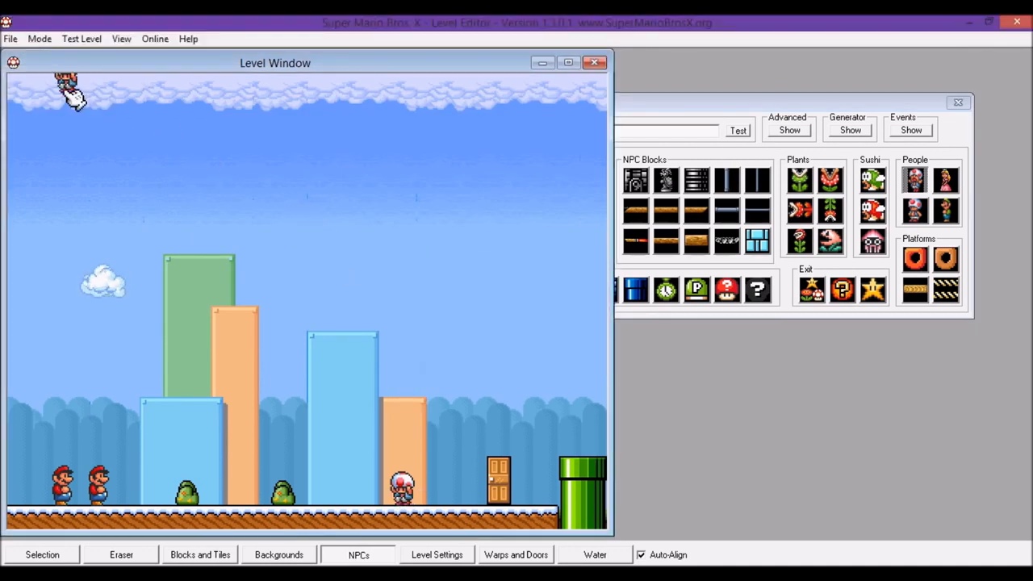
- Open the Save Level dialog and browse the smbx, worlds and battle folders for a save location
click(12, 39)
click(34, 78)
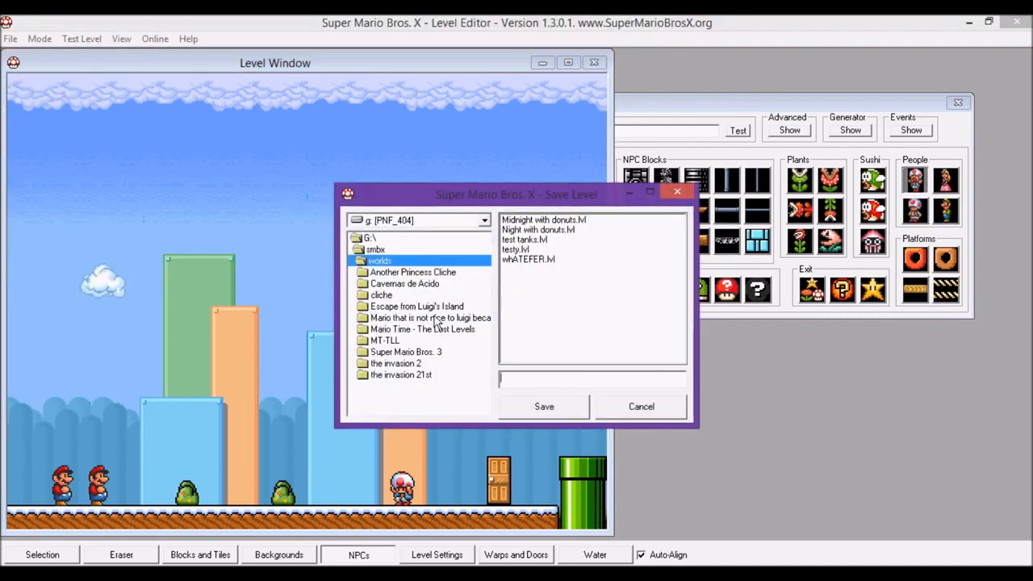
double_click(379, 251)
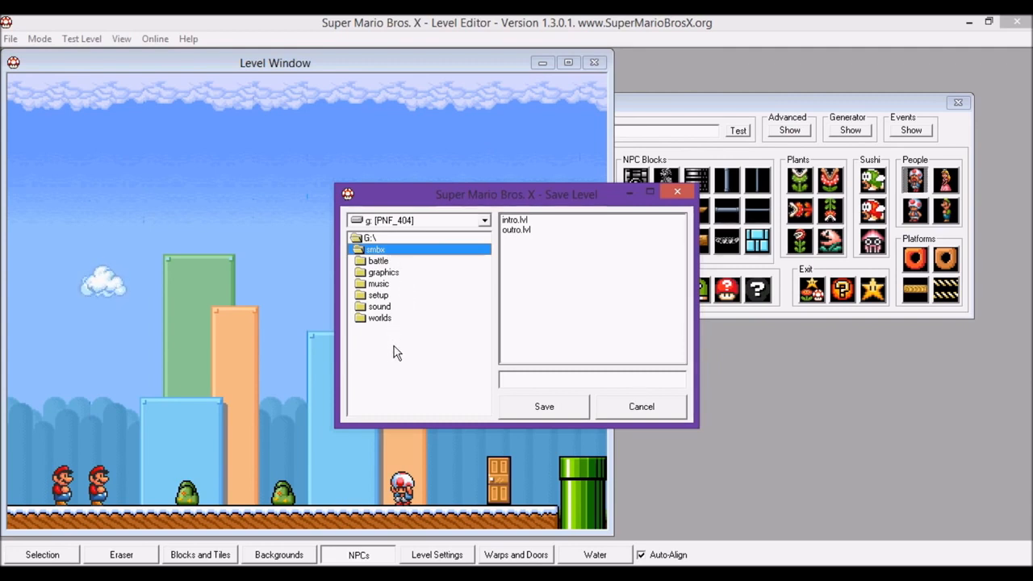
double_click(378, 261)
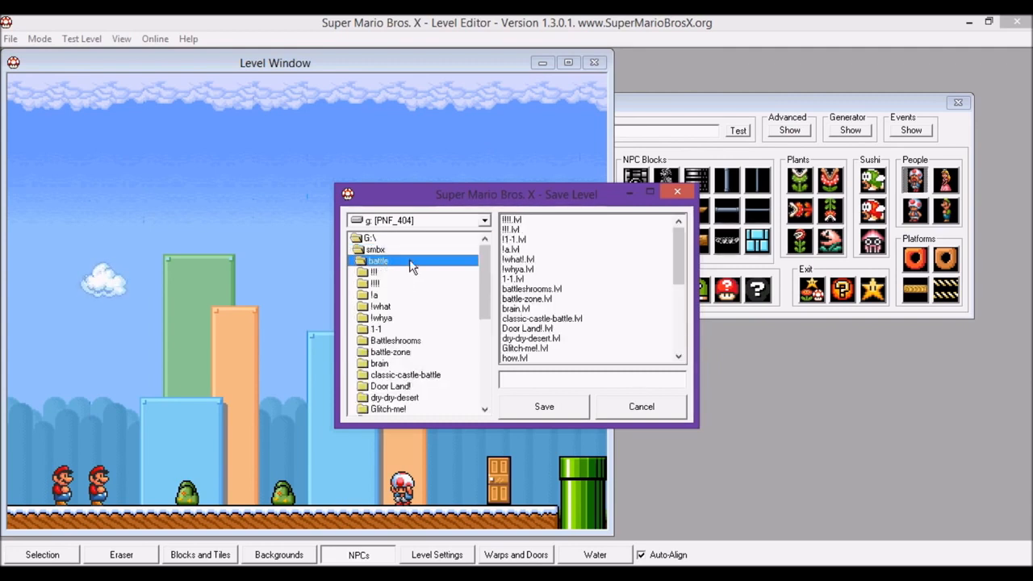
double_click(377, 250)
double_click(380, 318)
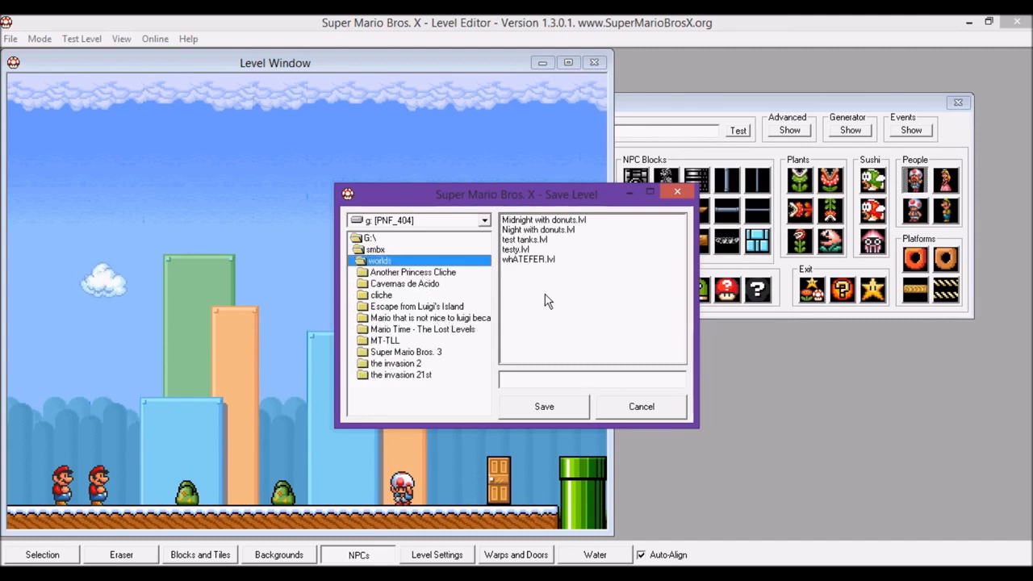
double_click(377, 250)
double_click(378, 261)
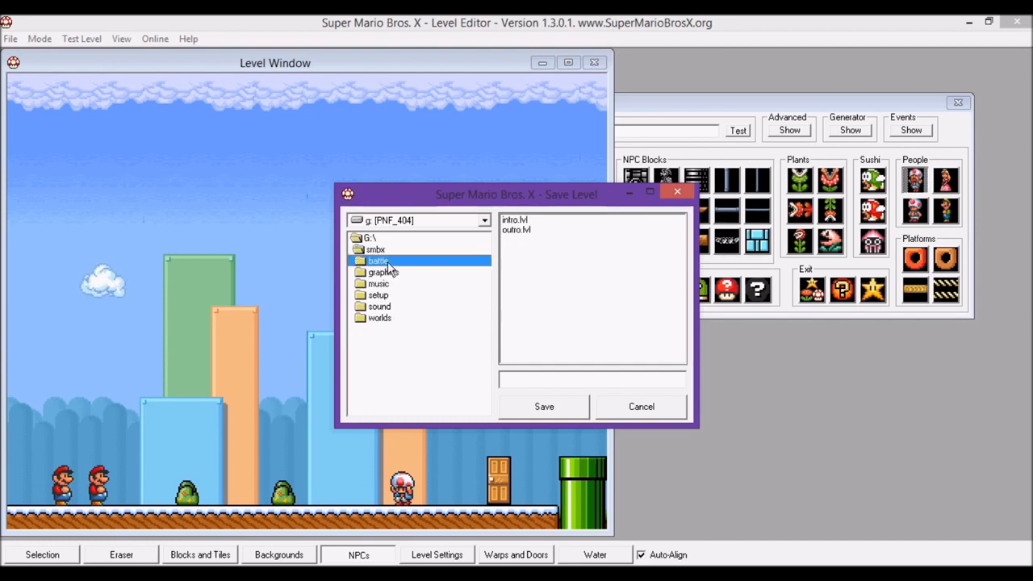
- Look through the battle folder's contents, picking the existing woody-warzone, ze havoc zone and ze warp zone level files
scroll(596, 287, down, 5)
drag(683, 260, 672, 321)
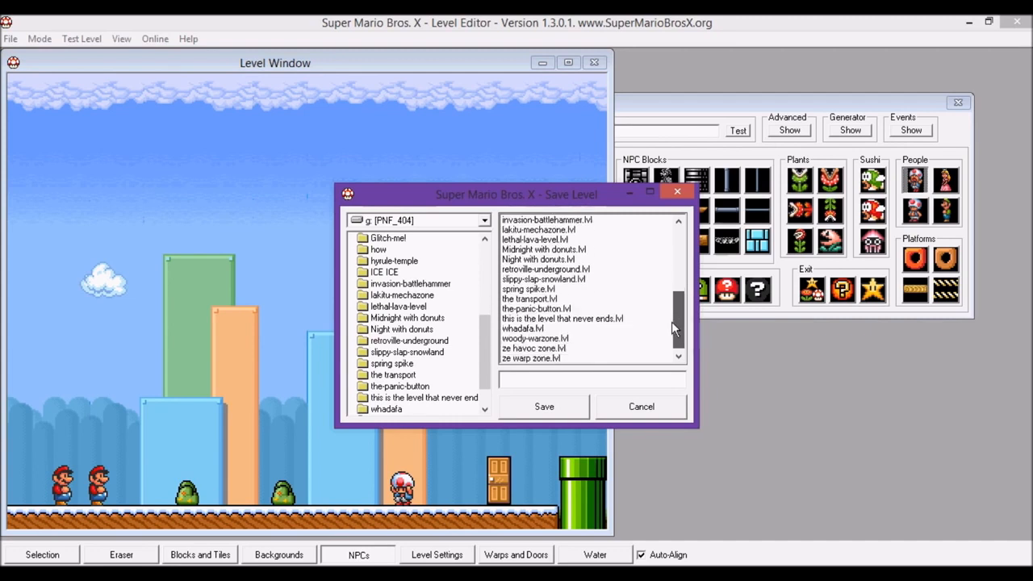
click(561, 349)
click(551, 357)
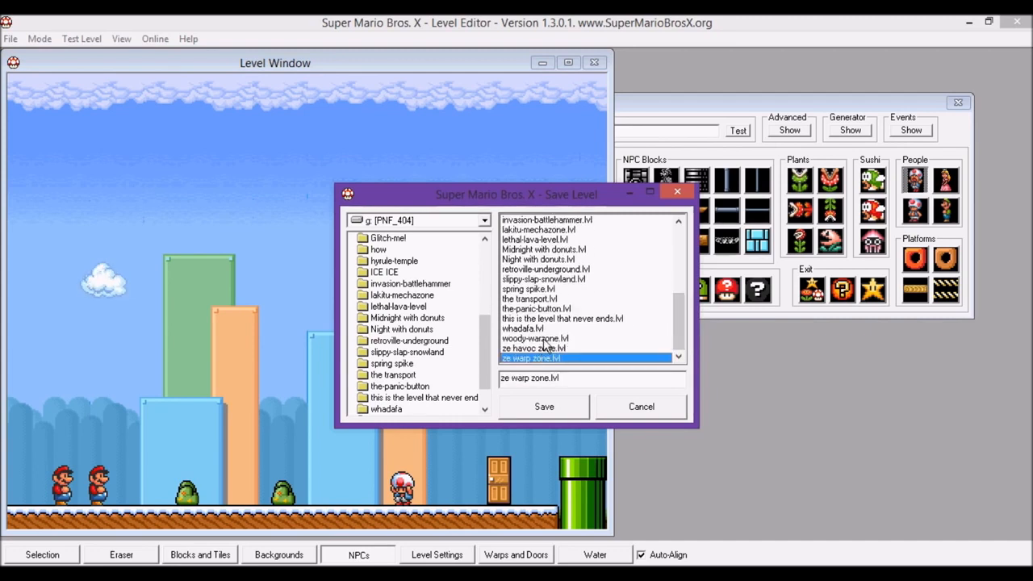
click(549, 338)
click(549, 349)
click(549, 358)
click(382, 240)
scroll(476, 287, up, 4)
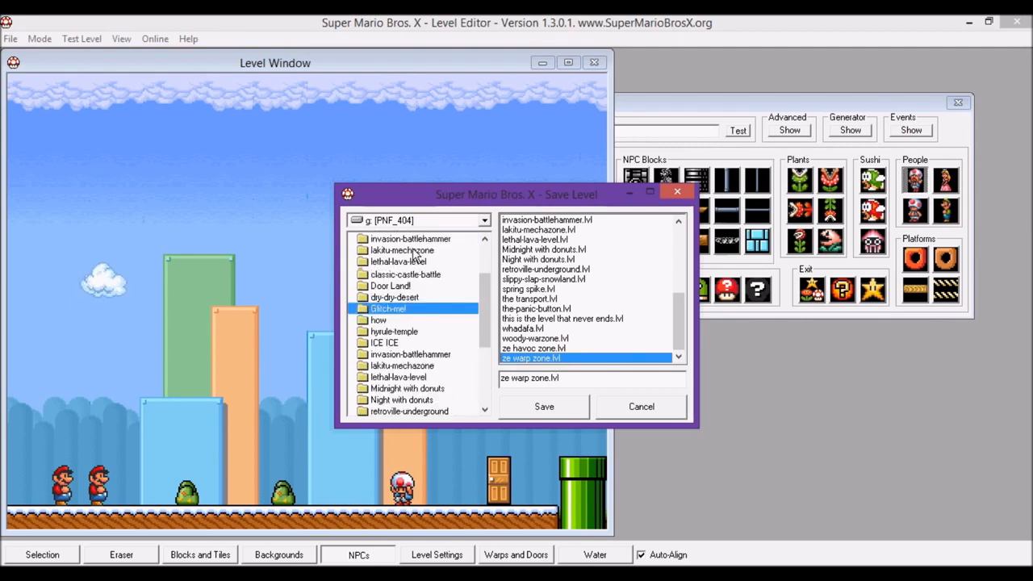
scroll(477, 288, up, 1)
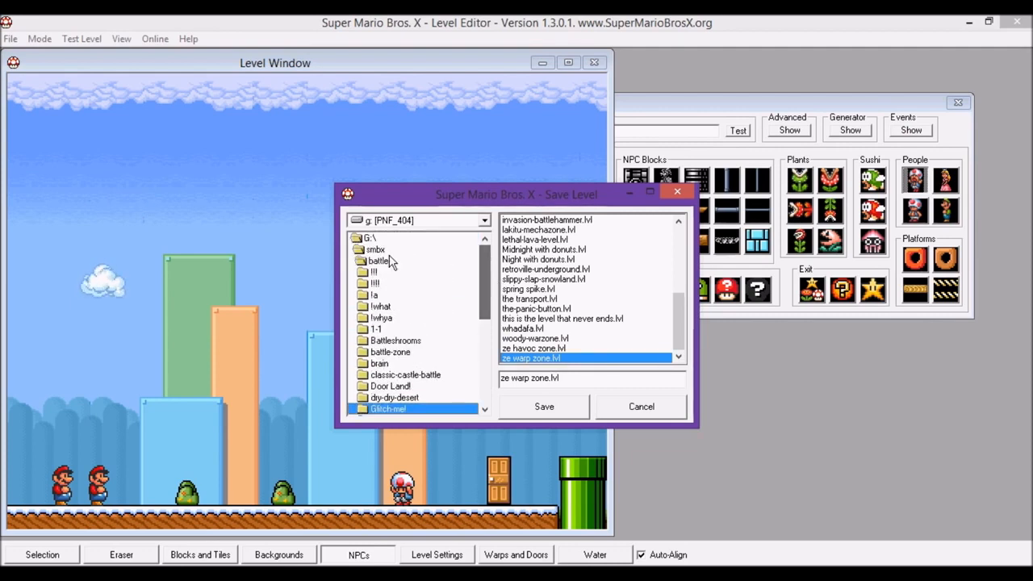
- Save the level in the smbx battle folder under the name "test"
click(381, 260)
double_click(378, 251)
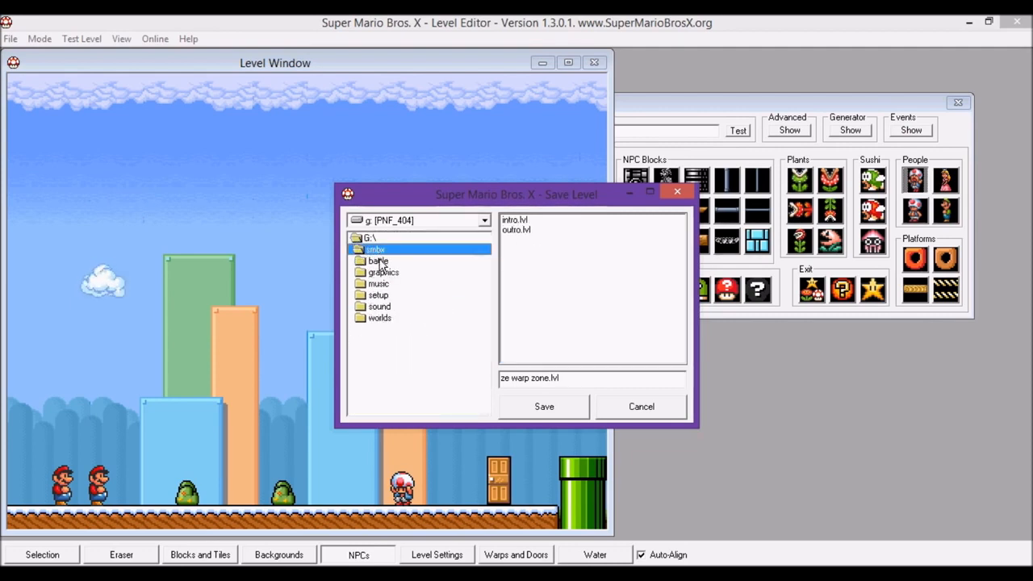
double_click(378, 261)
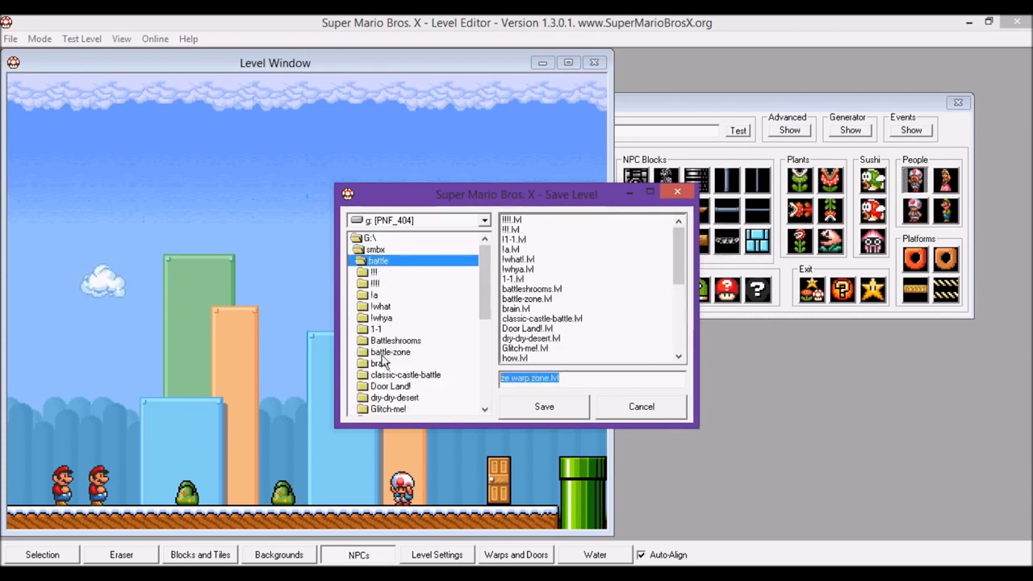
text(test)
key(Return)
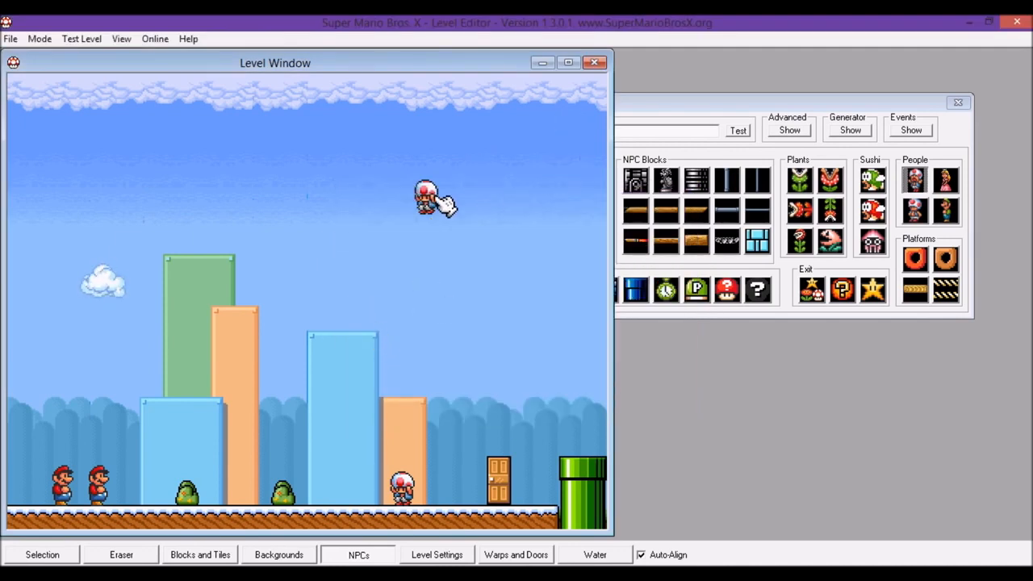
- Start a one-player test of the level, saving the changes first
key(ctrl+o)
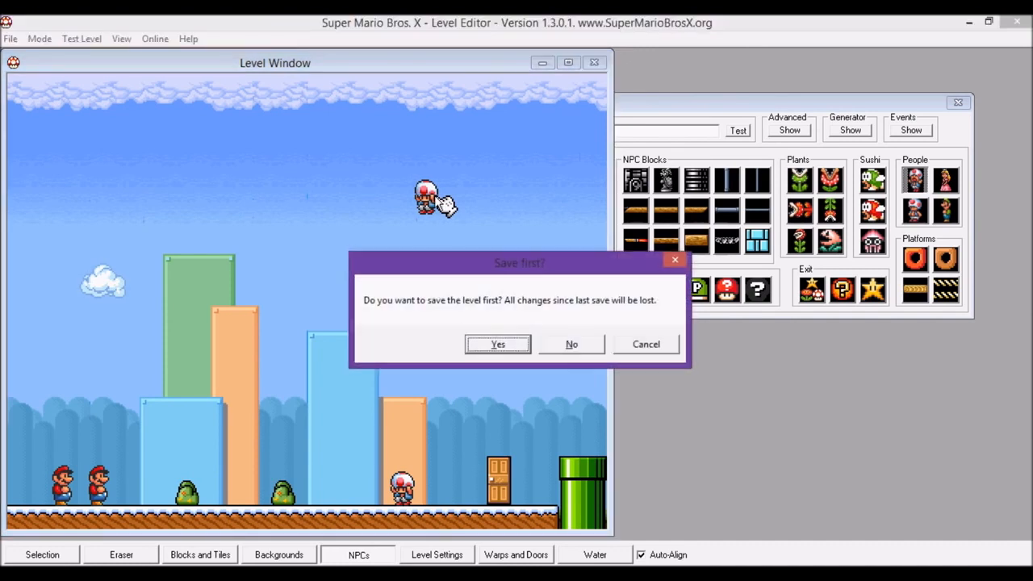
key(Return)
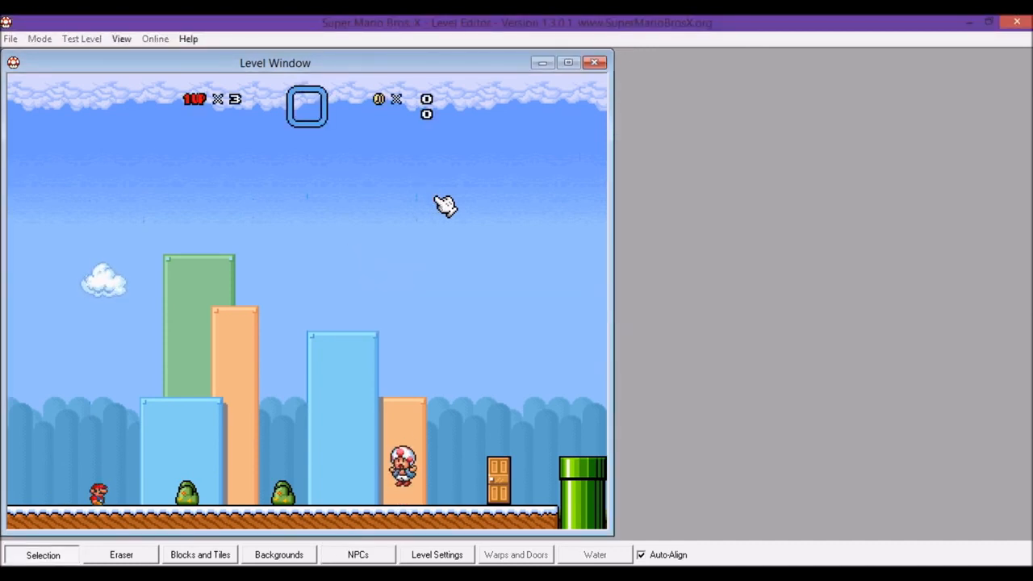
- Run Mario past the green hills to the Toad and try to talk to him
key(Right)
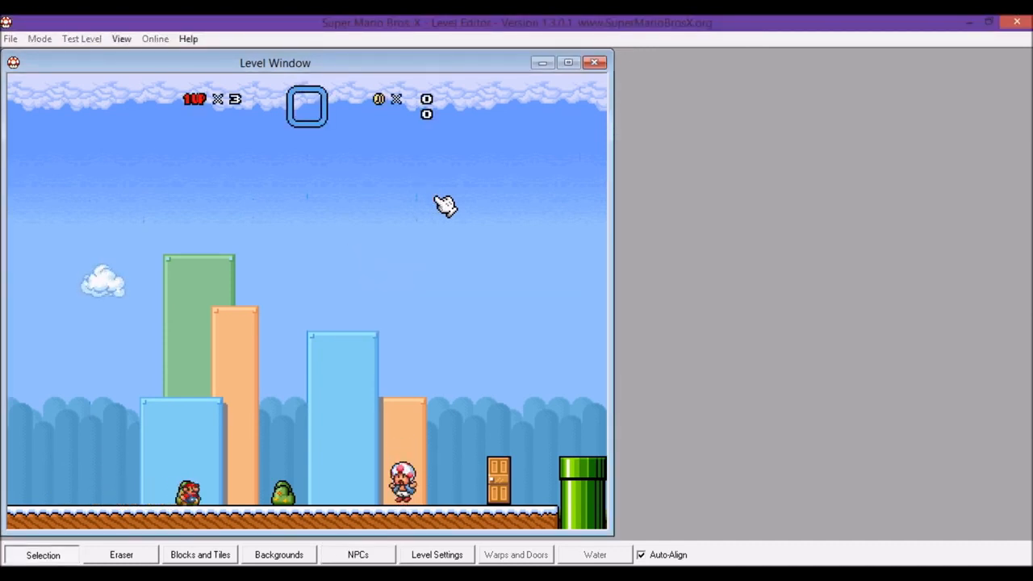
key(Right)
key(z)
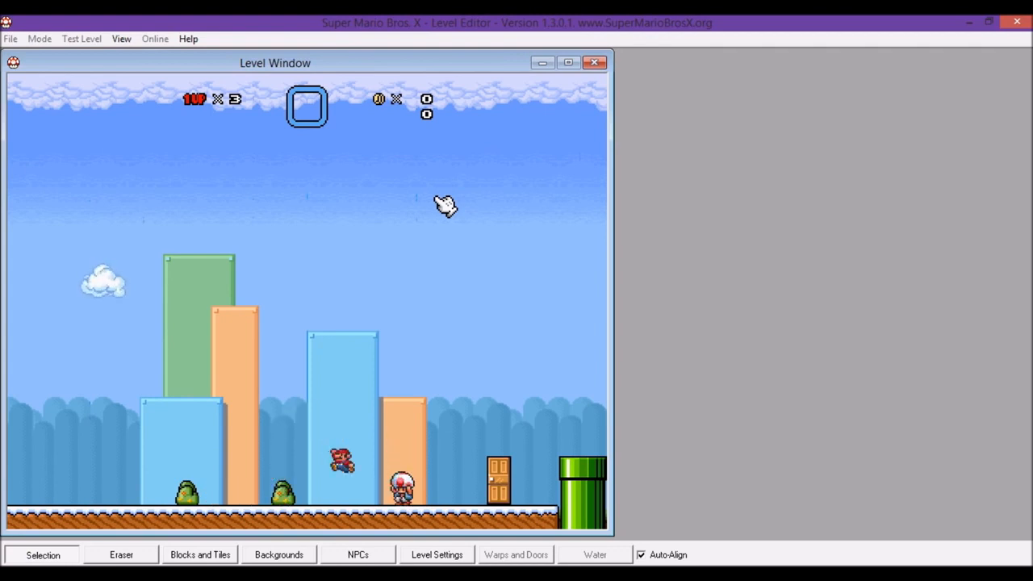
key(Right)
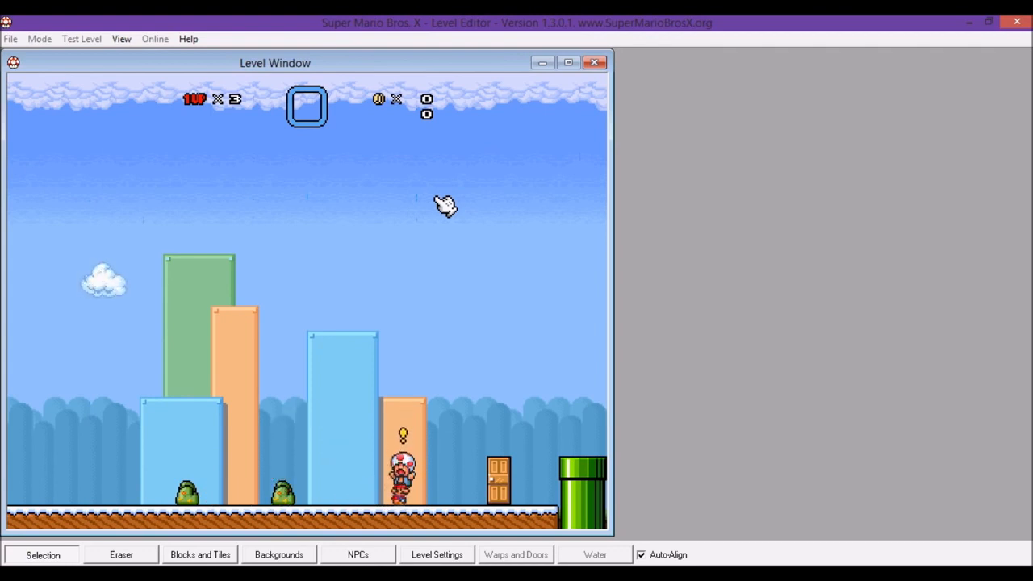
key(Up)
key(z)
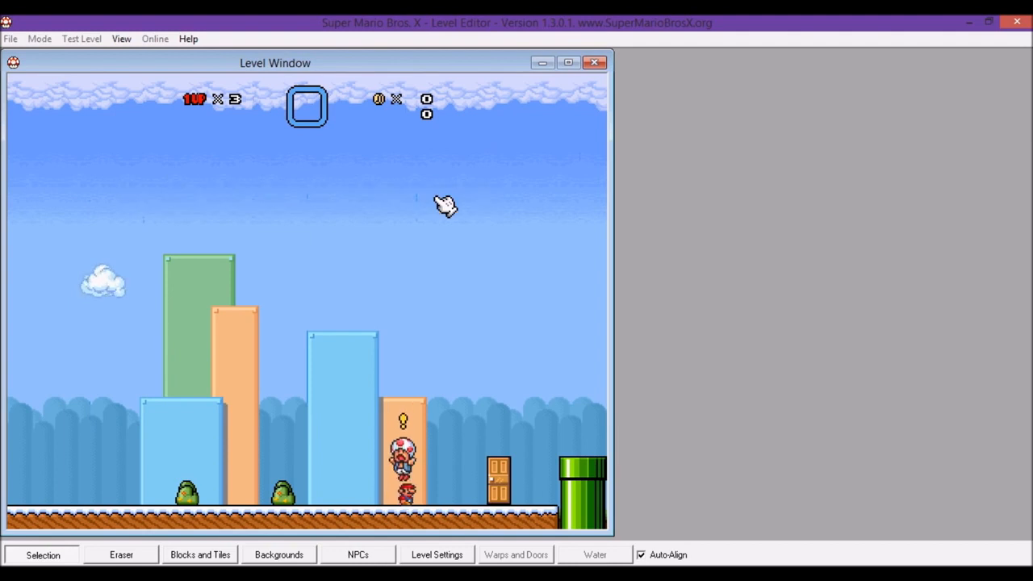
- Move Mario past the door and jump onto the green pipe
key(Right)
key(Right)
key(z)
key(Left)
key(Right)
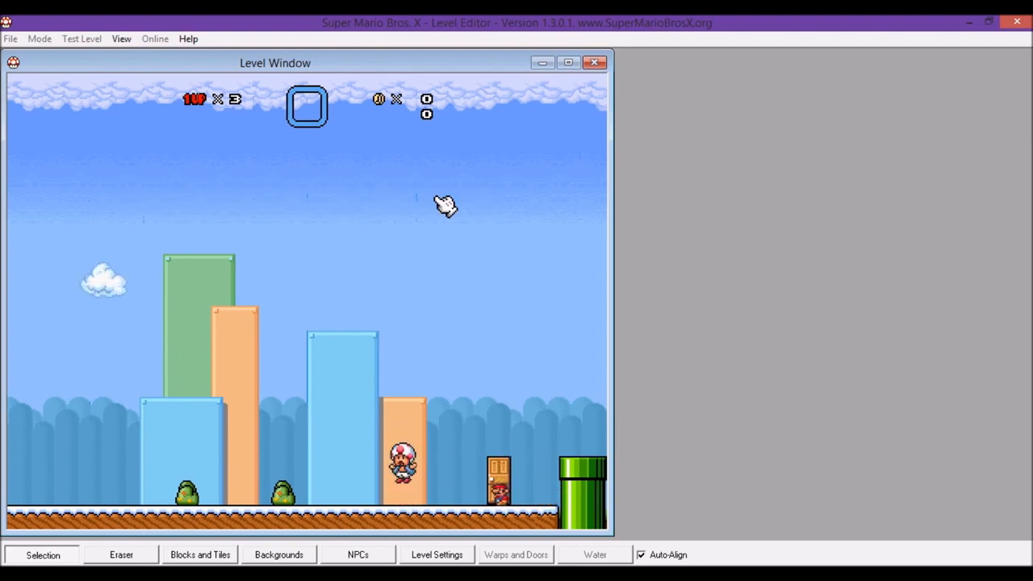
key(z)
key(Right)
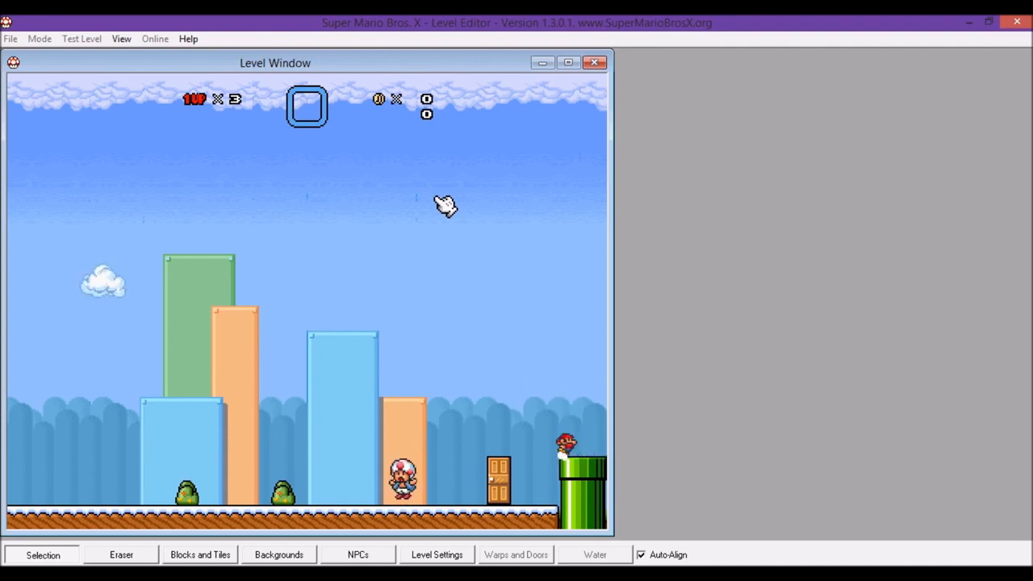
- Run Mario off the level's edge beyond the pipe several times to test the level wrap
key(Right)
key(Right)
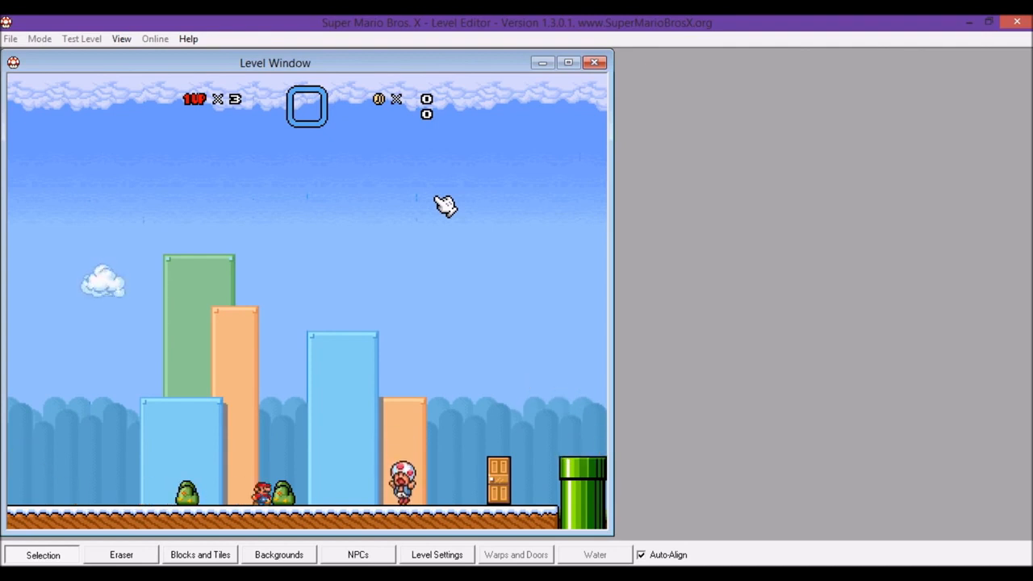
key(z)
key(Right)
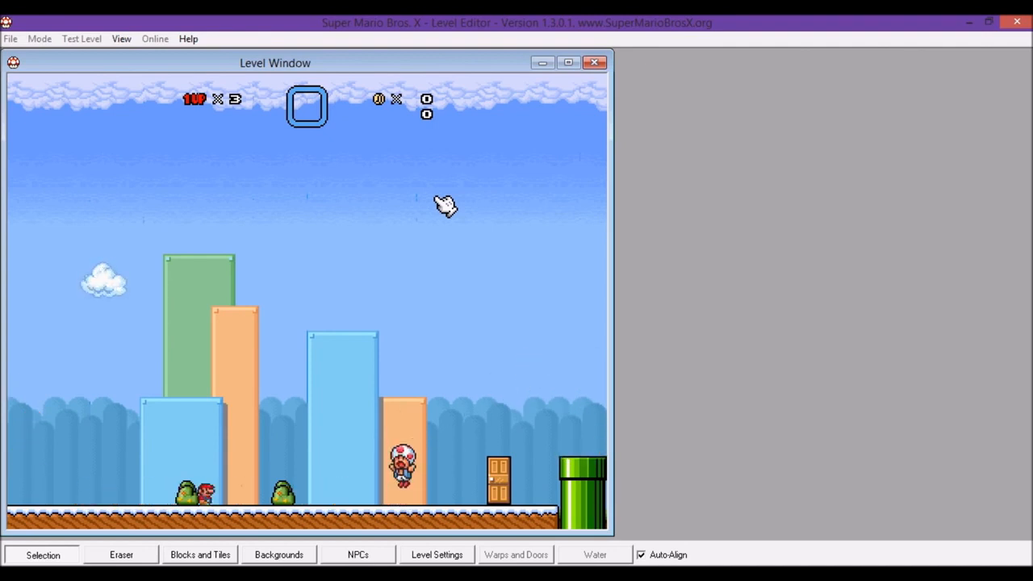
key(z)
key(Right)
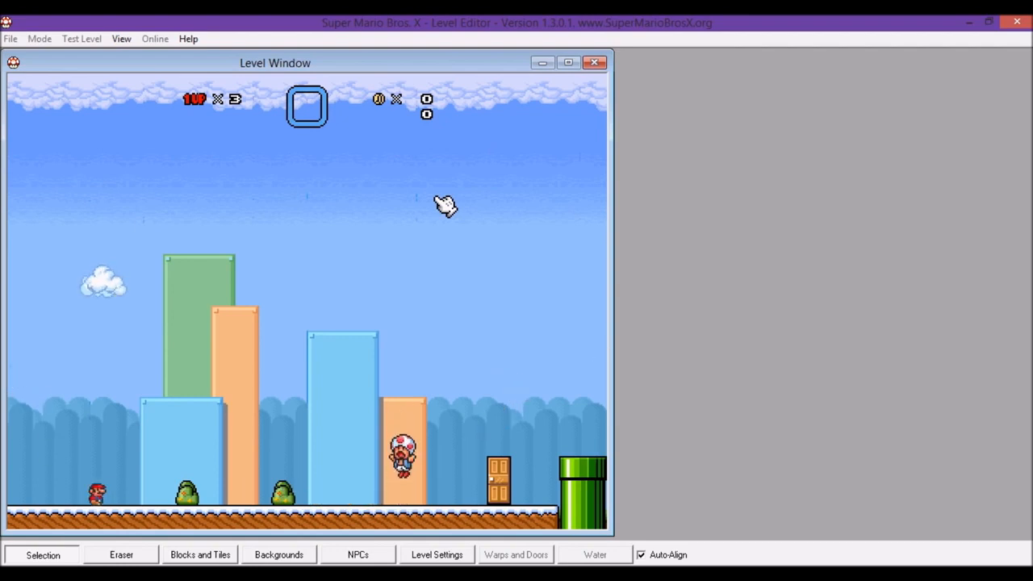
- Bring up Level Settings, end the level test, and close the settings window
click(438, 556)
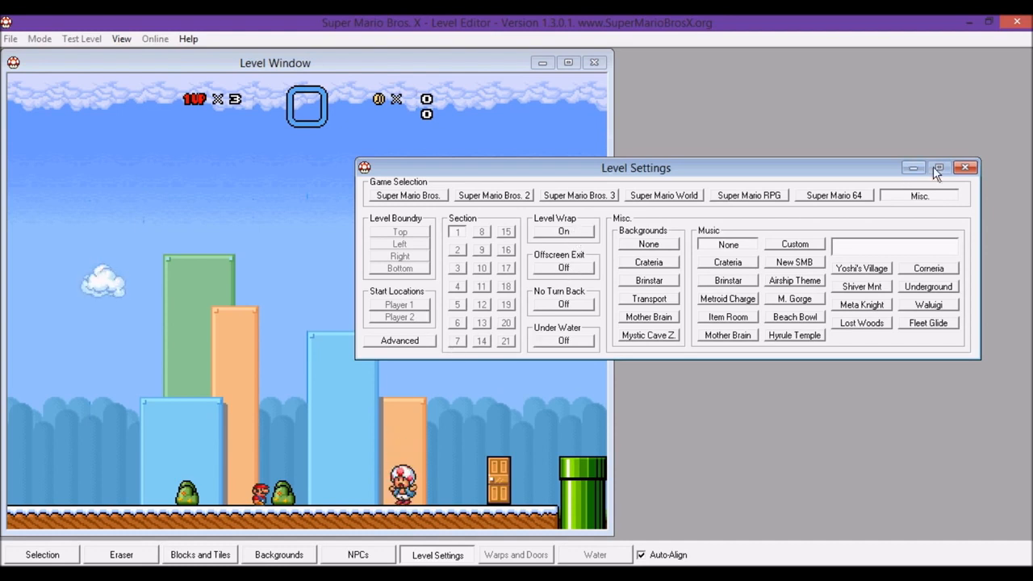
click(178, 215)
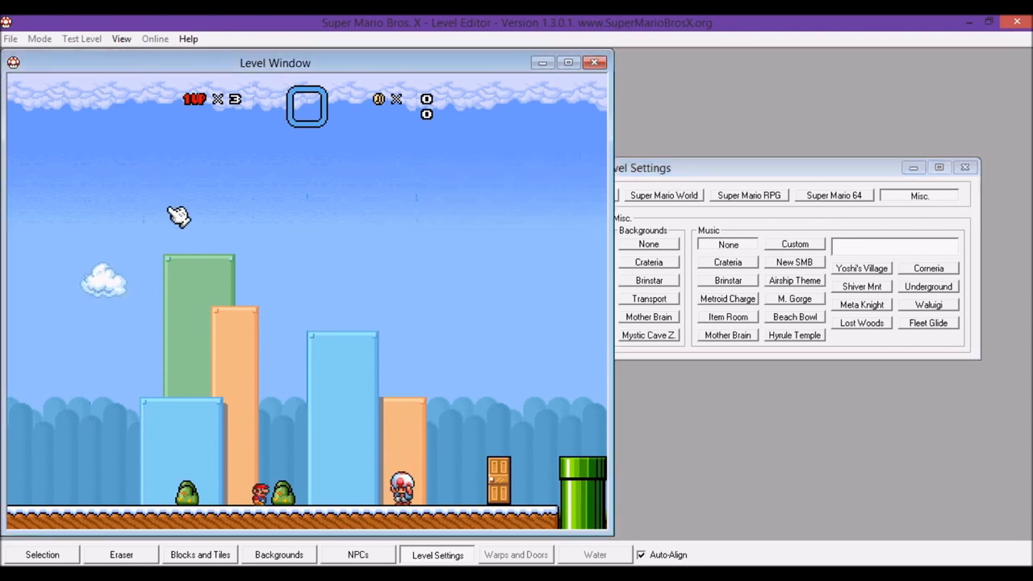
click(438, 554)
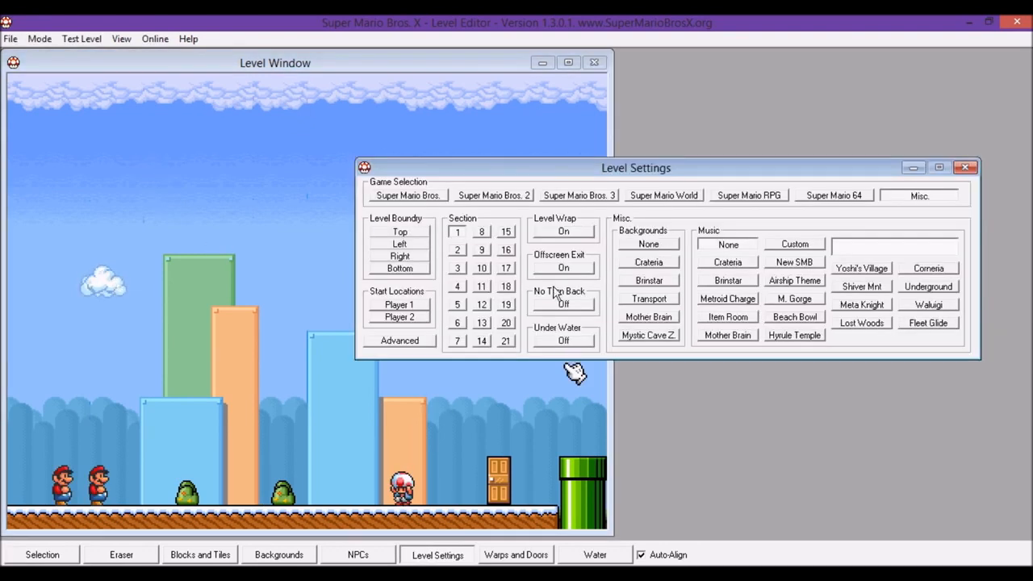
click(966, 167)
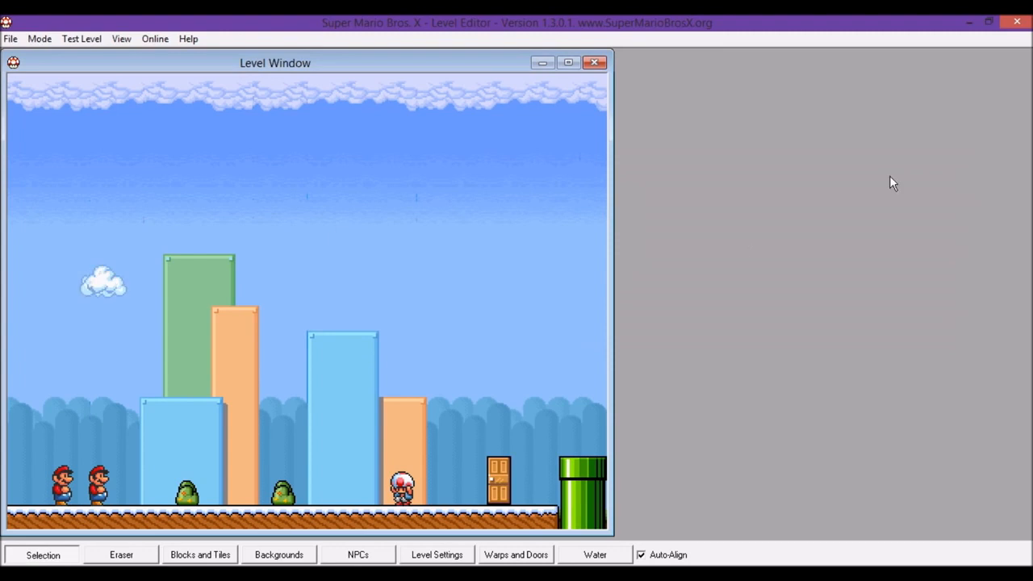
- Open the NPC list with the Advanced NPC Settings and select the winged brown Goomba from the SMB3 enemies
click(464, 555)
click(359, 555)
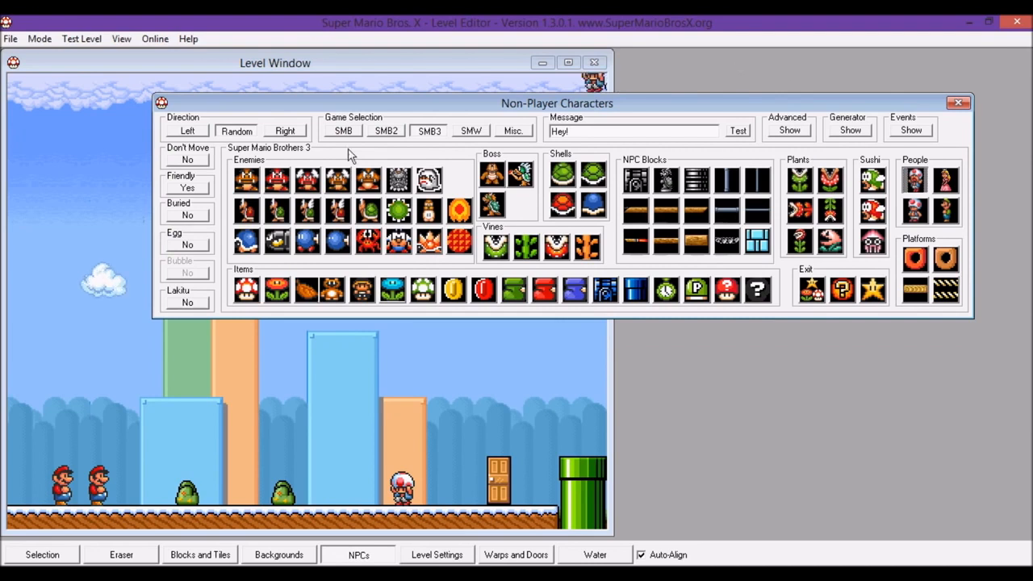
click(789, 131)
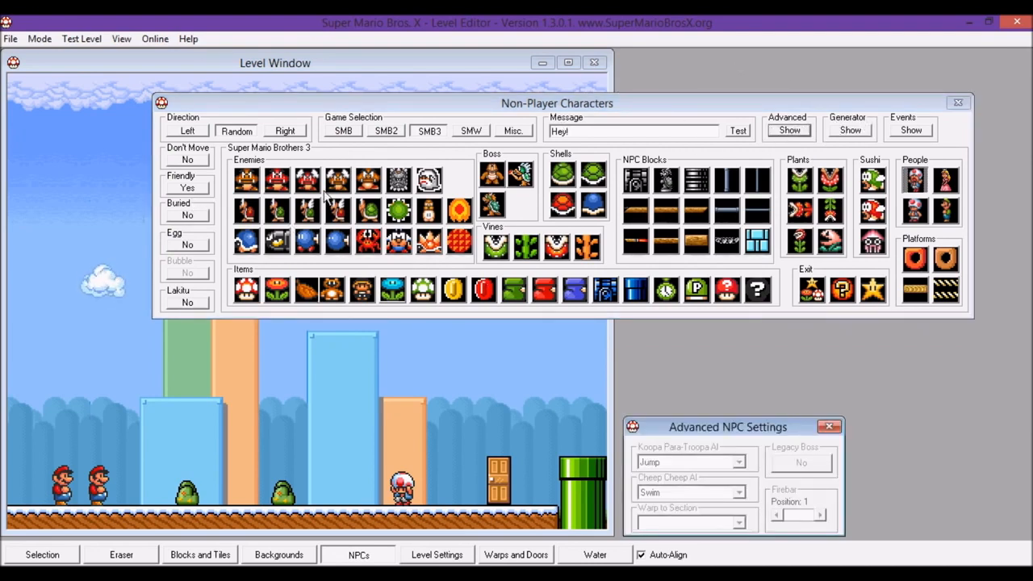
click(349, 189)
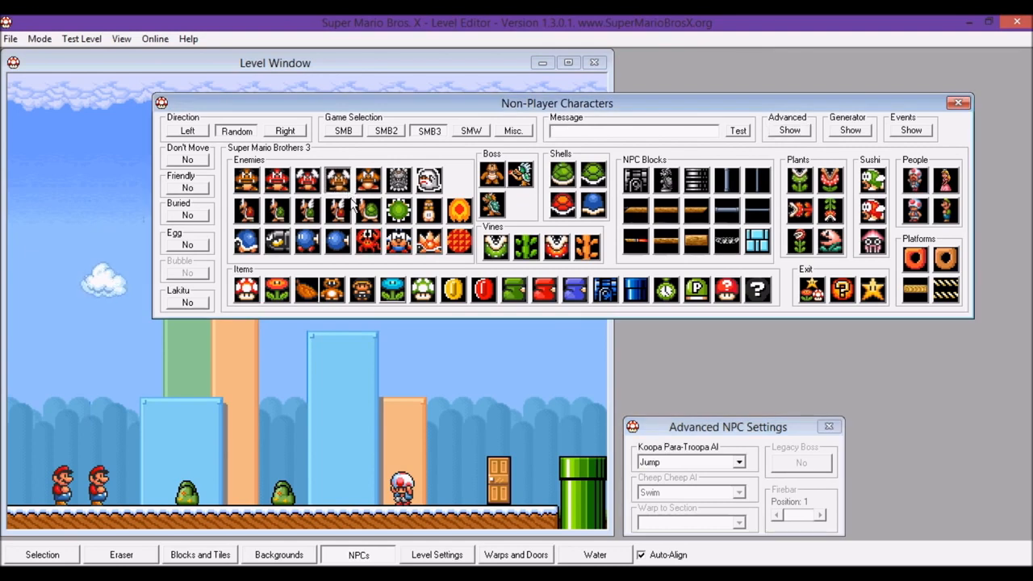
- Try the Chase and Jump behaviours for the winged Goomba's Koopa Para-Troopa AI and settle on Hover Up/Down
click(738, 462)
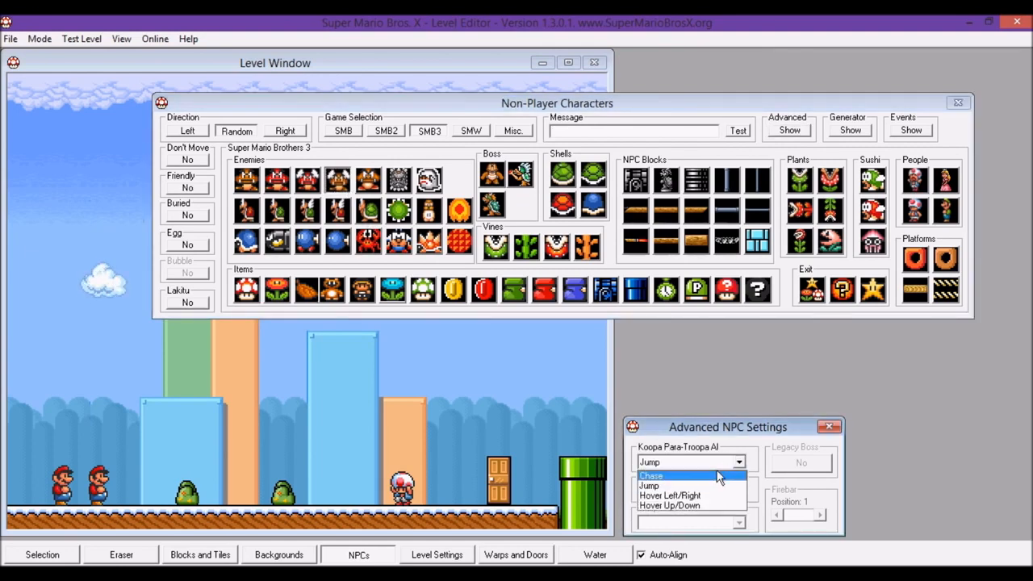
click(710, 476)
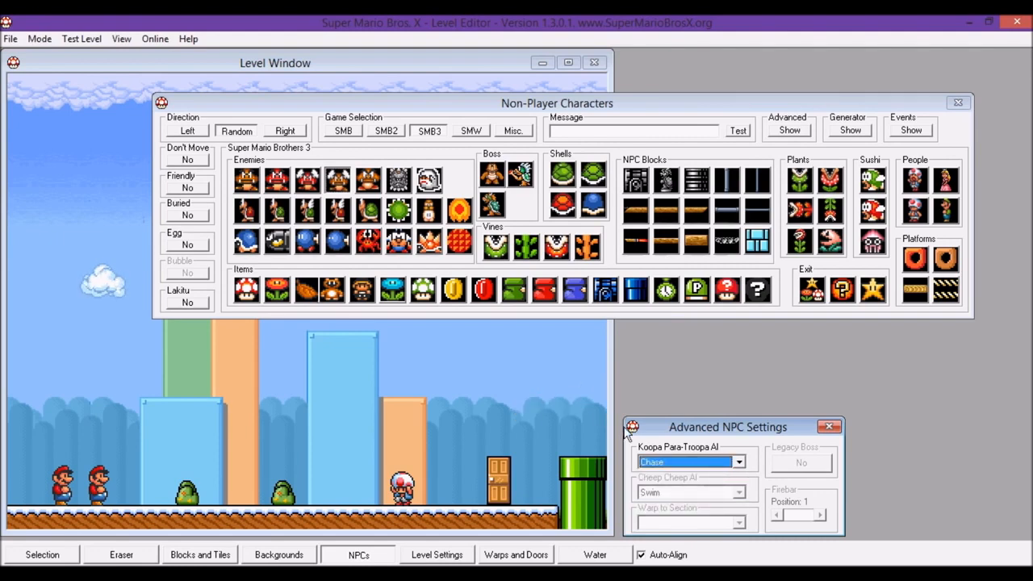
click(681, 464)
click(677, 486)
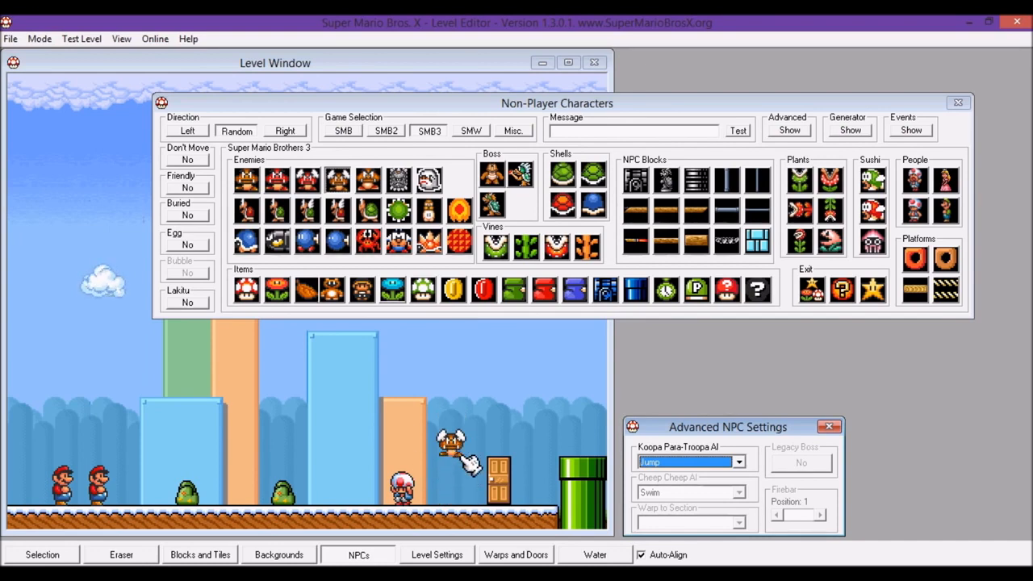
click(677, 463)
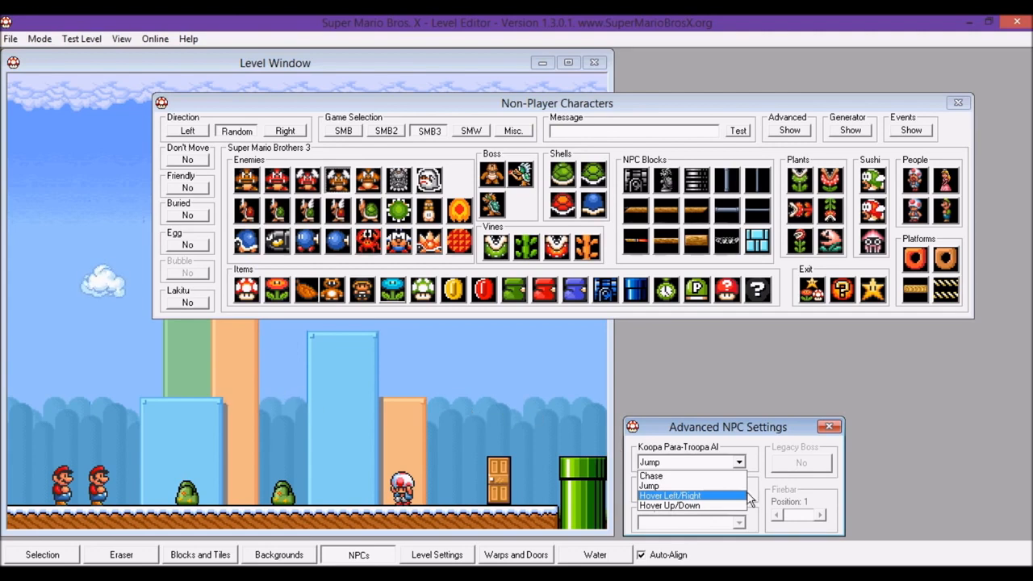
click(708, 506)
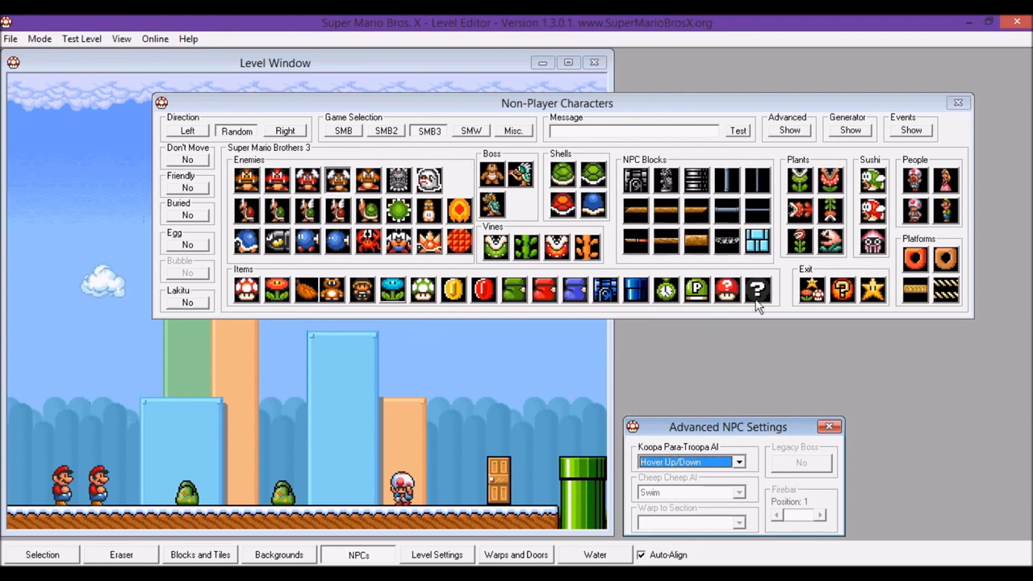
- Select the red Cheep Cheep and try the Jump and Projectile options for its Cheep Cheep AI
click(872, 215)
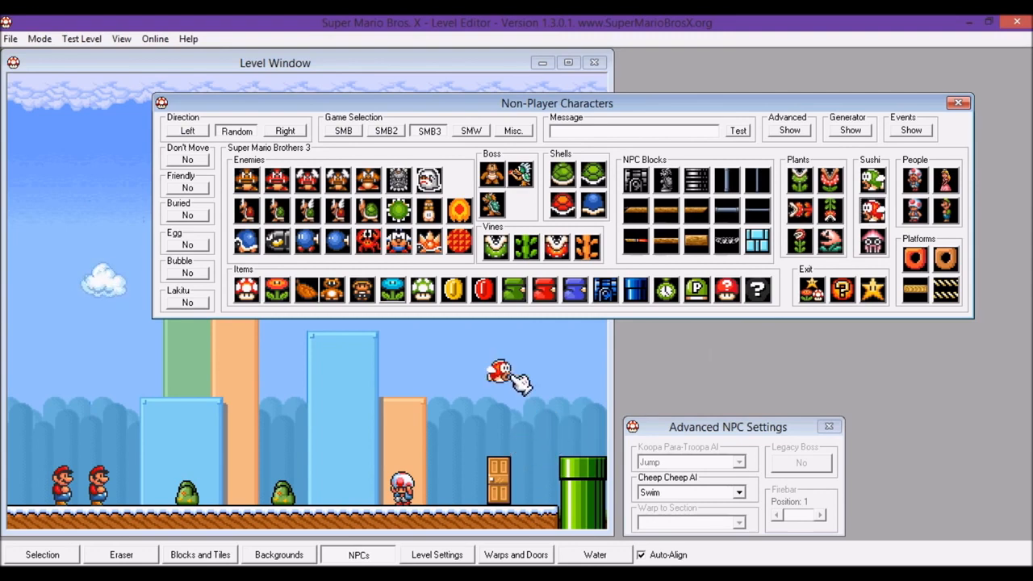
click(699, 492)
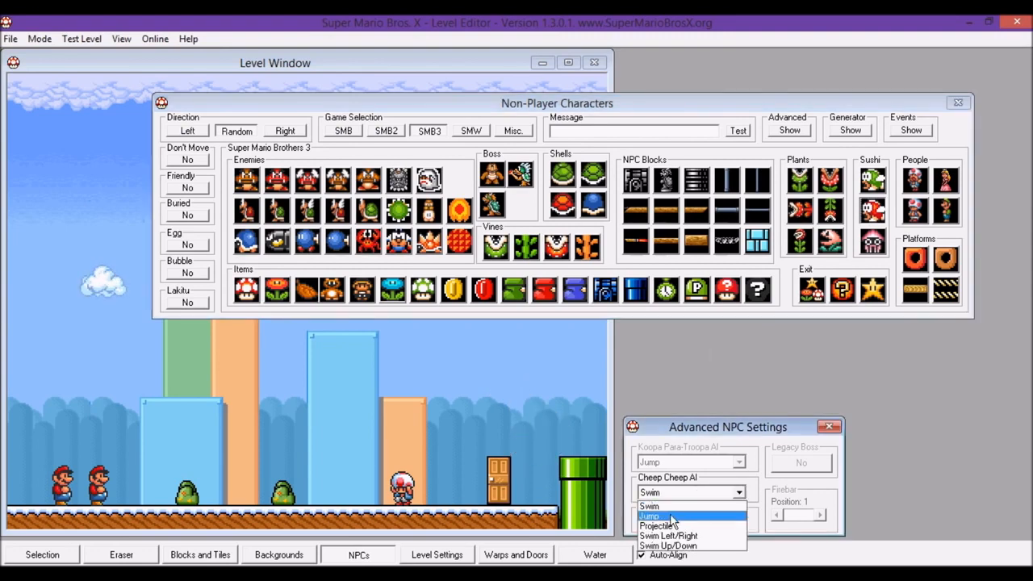
click(671, 517)
click(680, 496)
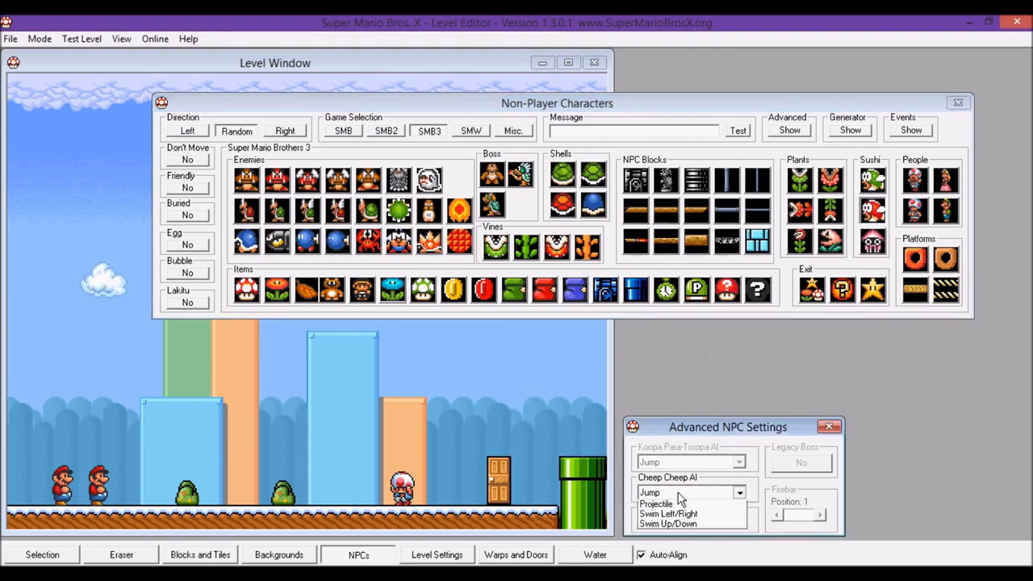
click(666, 504)
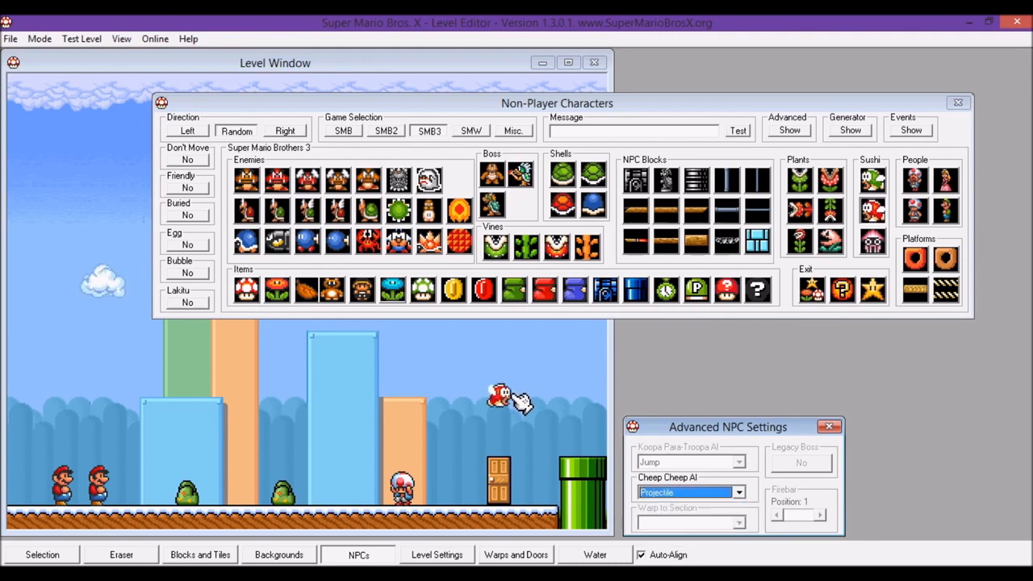
- Set the Cheep Cheep AI to Swim Left/Right and recheck the remaining behaviour options
click(698, 496)
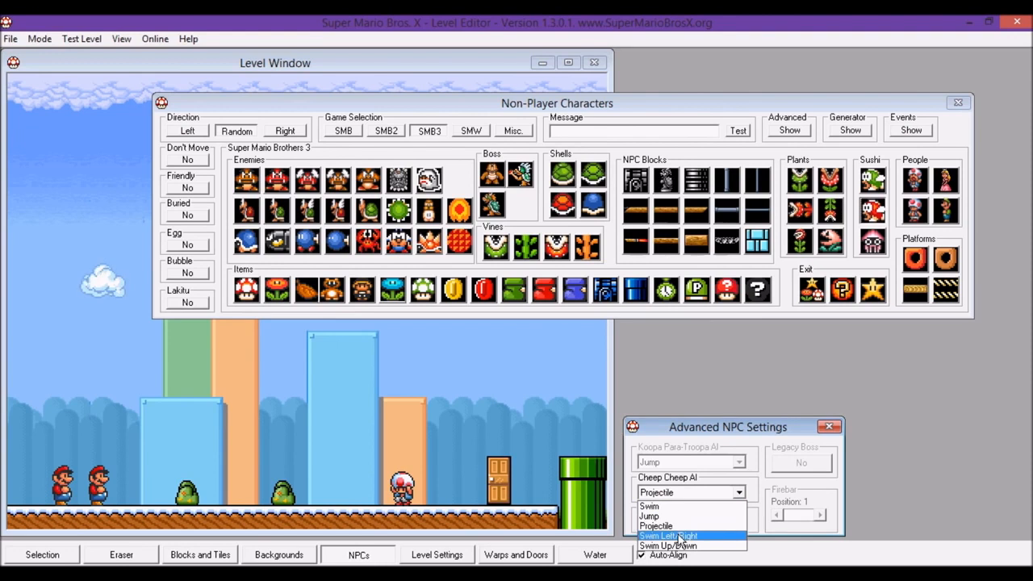
click(680, 537)
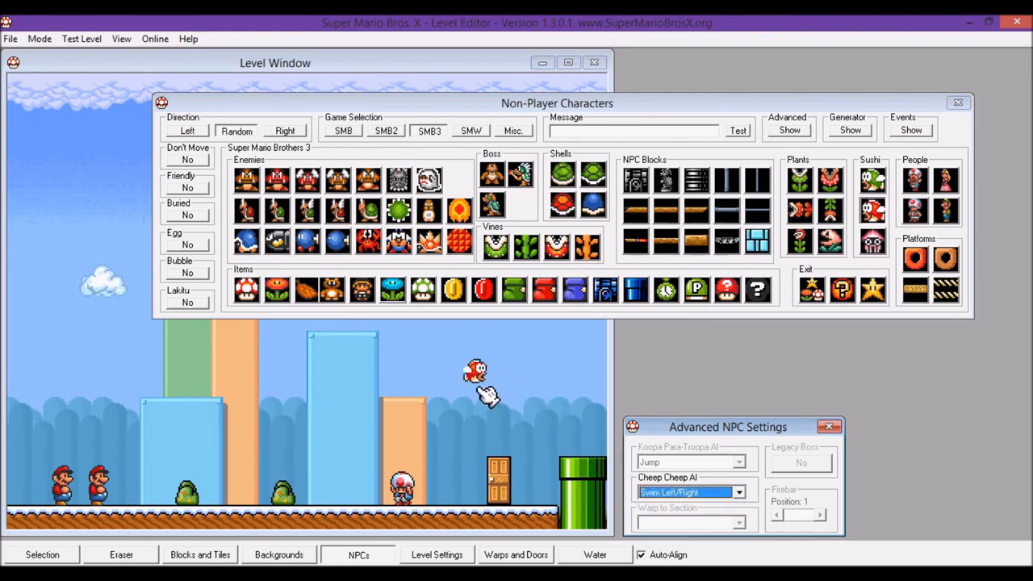
click(698, 493)
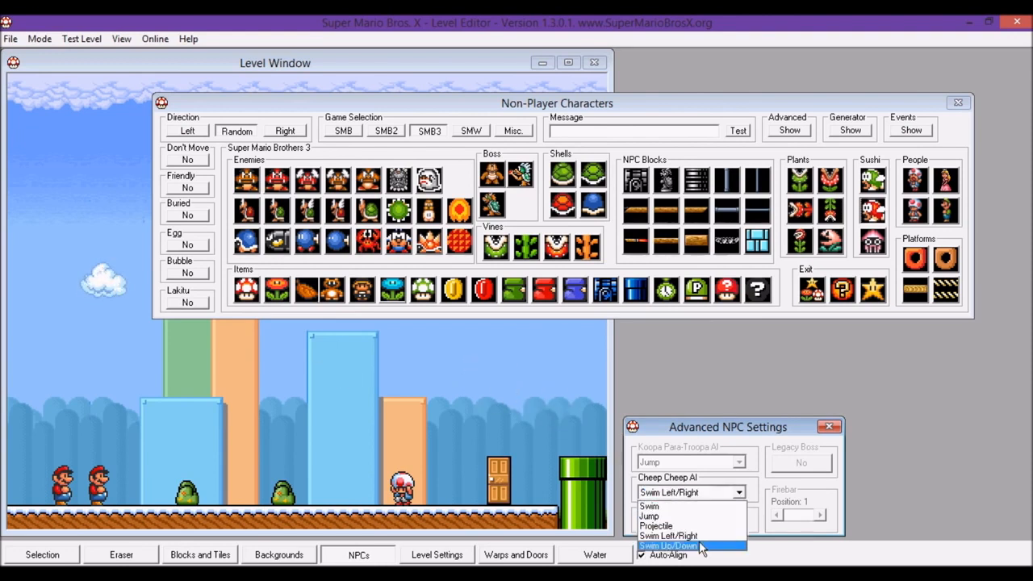
click(713, 475)
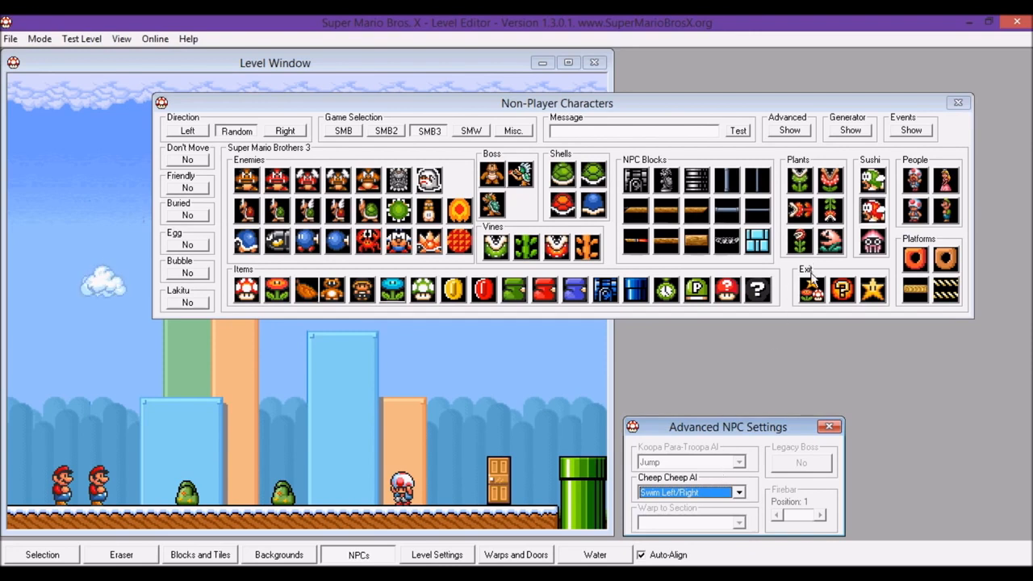
click(737, 493)
click(735, 494)
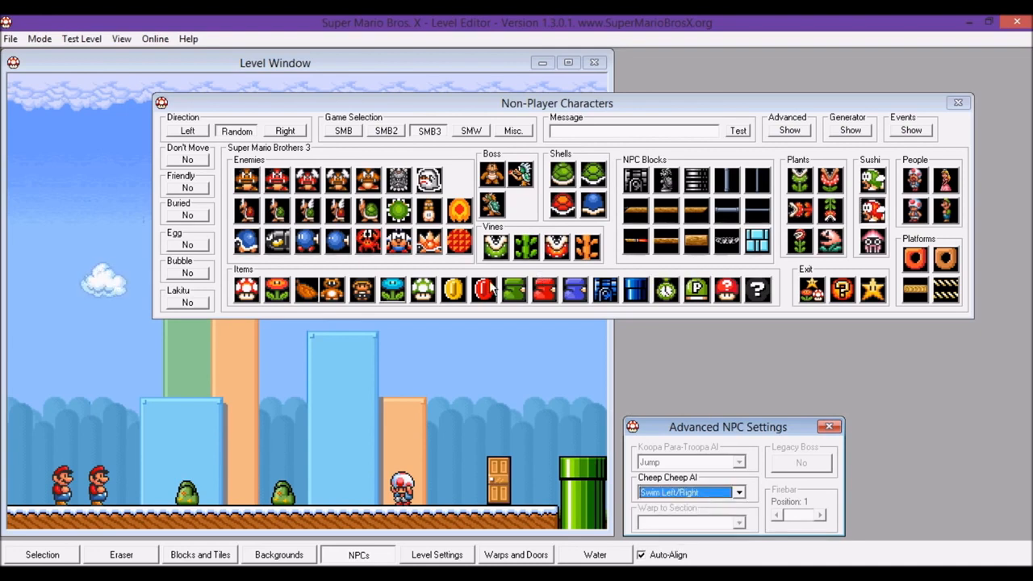
- Go through the SMB3 exit items and turn on Legacy Boss for the first SMB3 boss
click(874, 291)
click(815, 297)
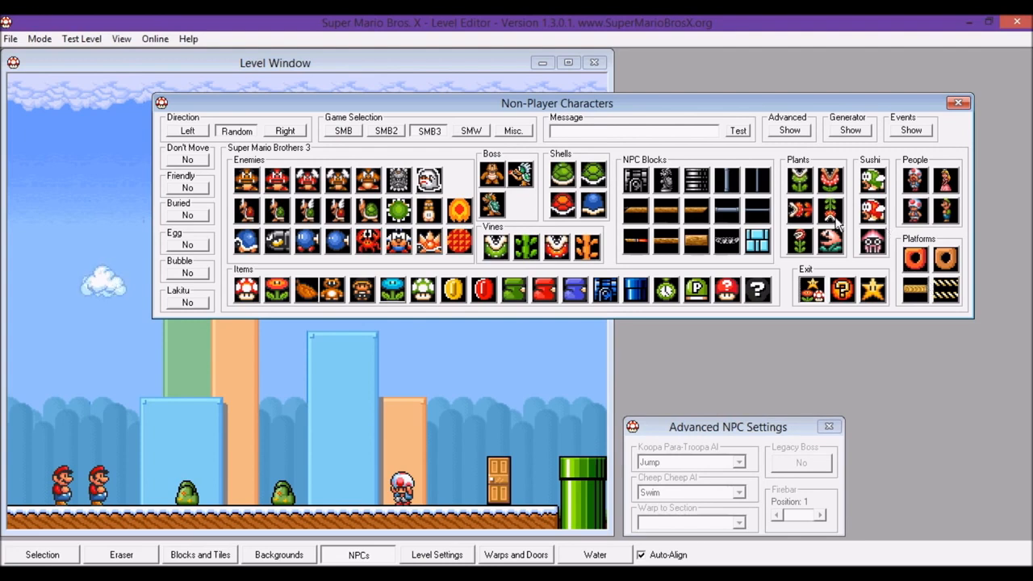
click(488, 171)
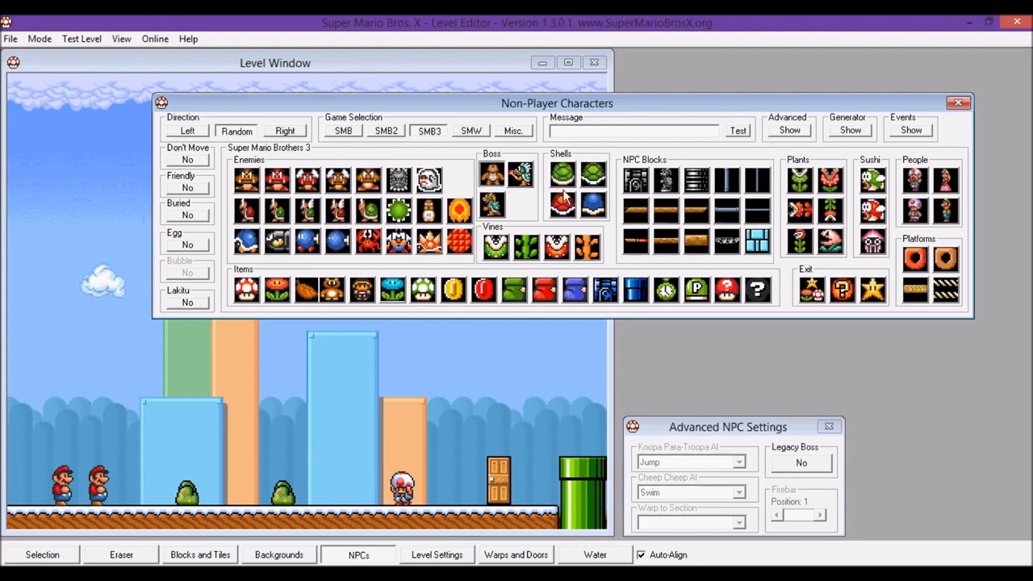
click(803, 464)
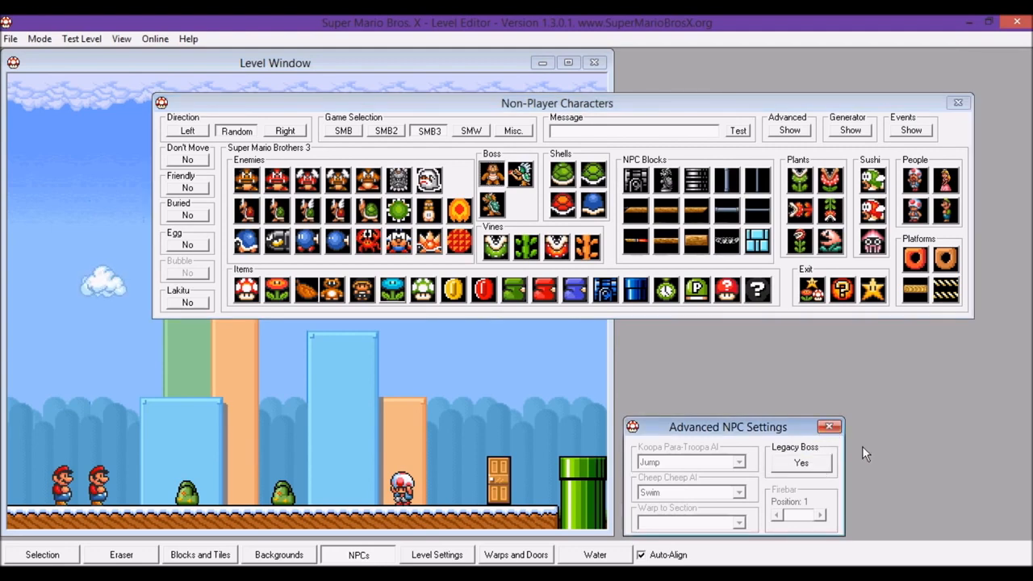
click(843, 292)
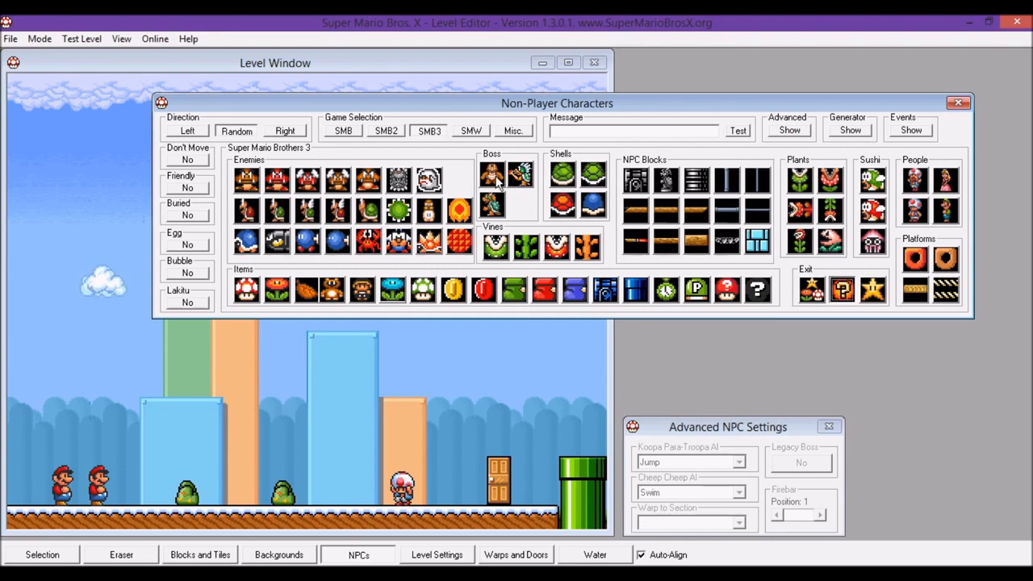
click(769, 445)
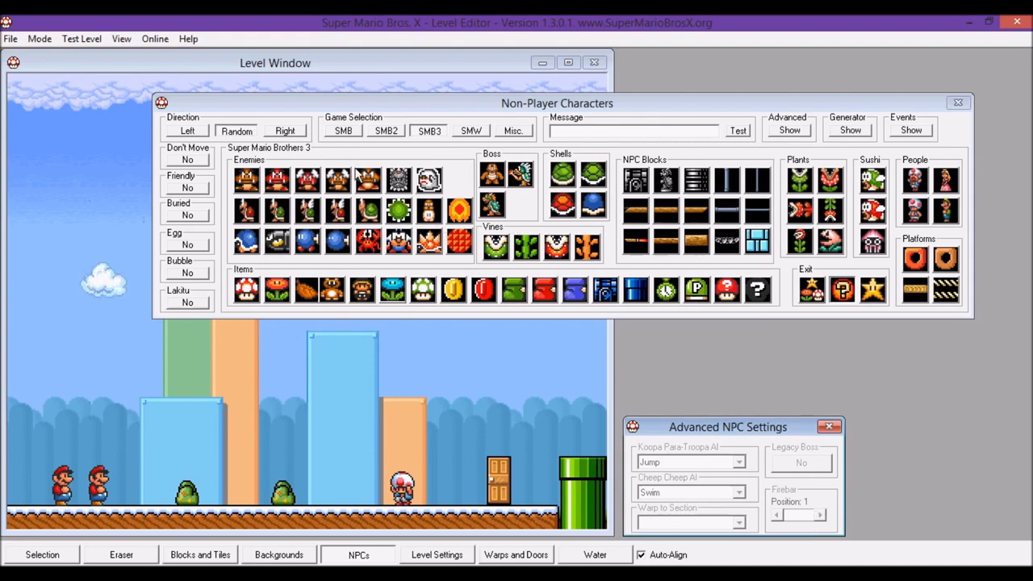
- Select the firebar among the SMB enemies and set its position to 32
click(355, 132)
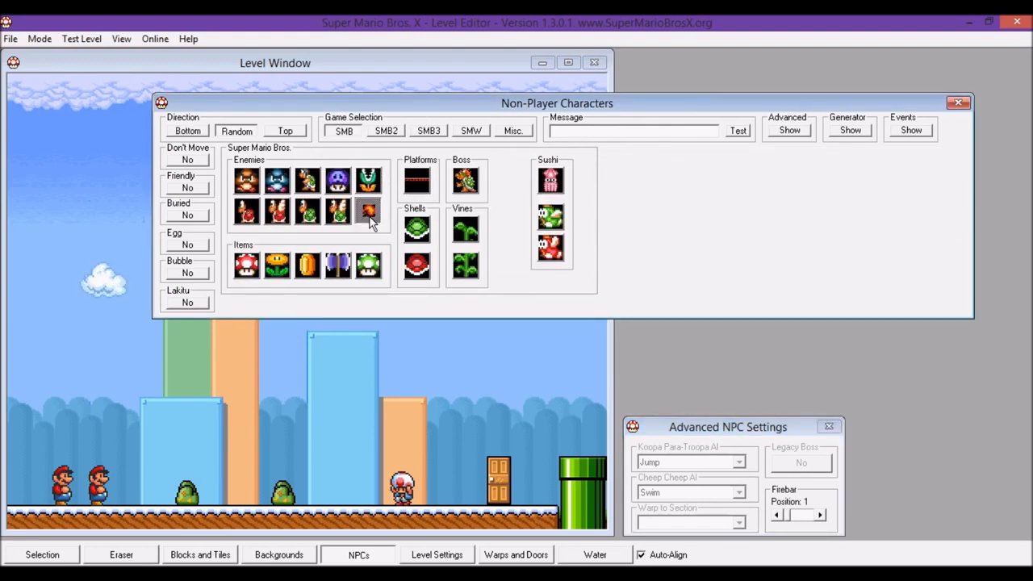
click(821, 515)
click(819, 515)
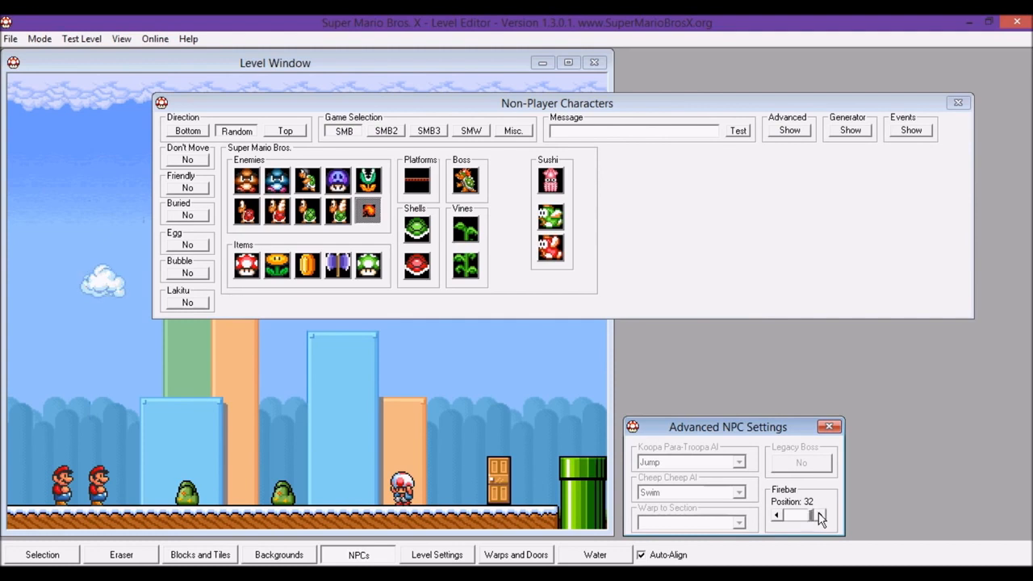
- Check which advanced settings apply to the SMB platform, piranha plant and axe and the SMB2 exit orb
click(413, 181)
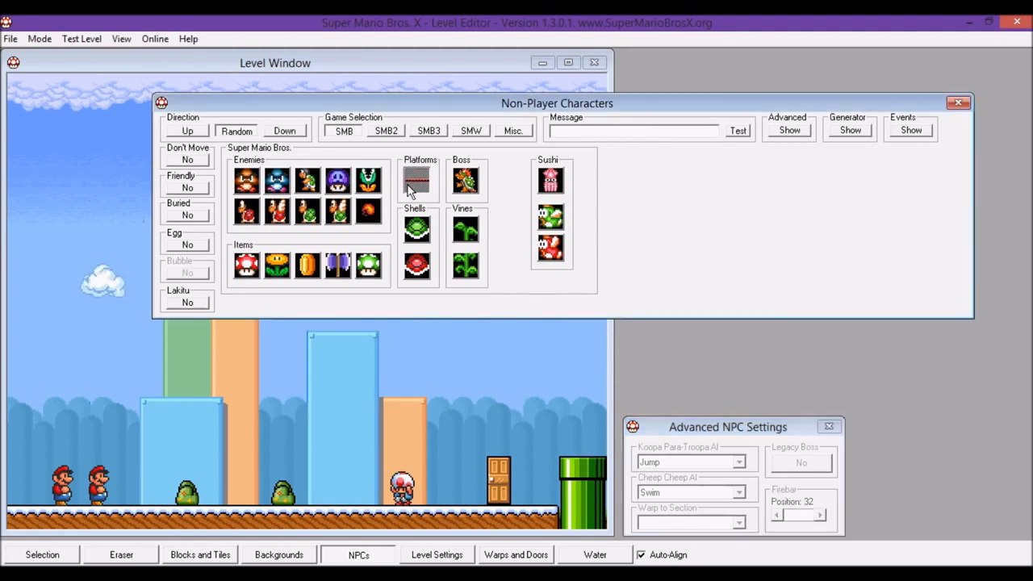
click(373, 185)
click(394, 133)
click(363, 133)
click(347, 271)
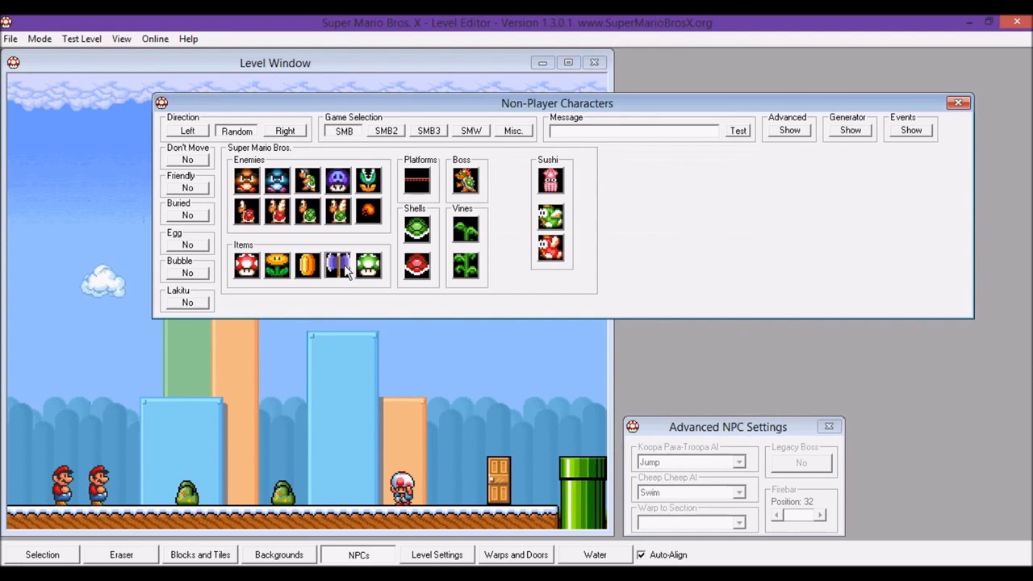
click(380, 131)
click(551, 254)
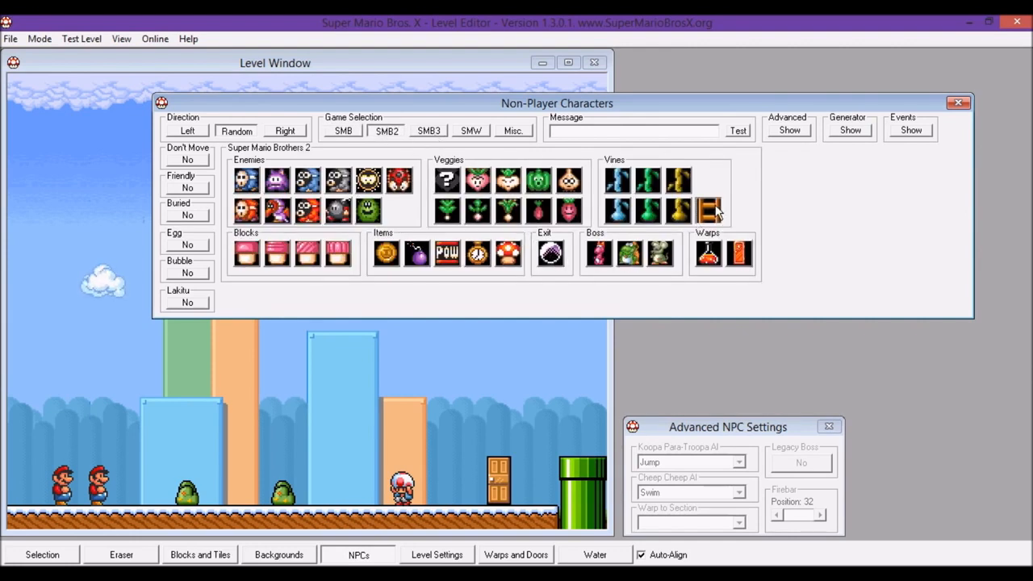
- Compare the SMB2 warp door and potion, and examine the potion's Warp to Section options
click(738, 253)
click(712, 257)
click(737, 256)
click(706, 256)
click(737, 257)
click(707, 257)
click(735, 256)
click(714, 256)
click(742, 257)
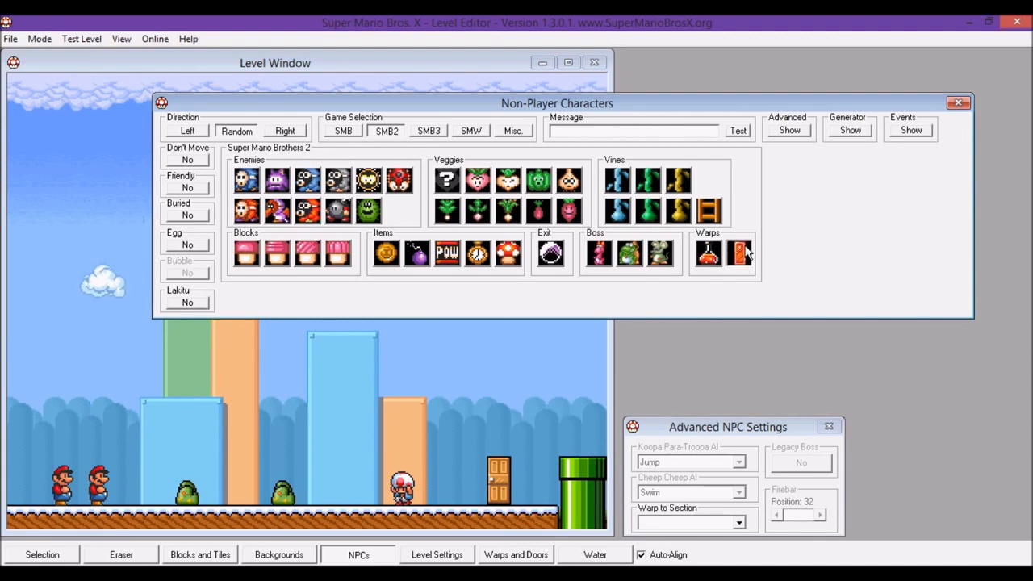
click(711, 257)
click(739, 523)
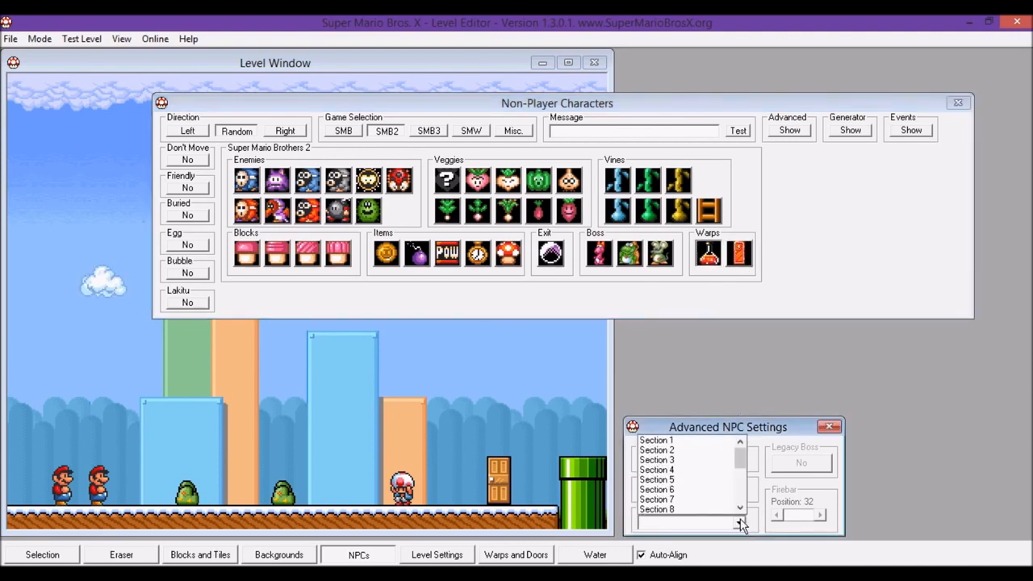
click(741, 523)
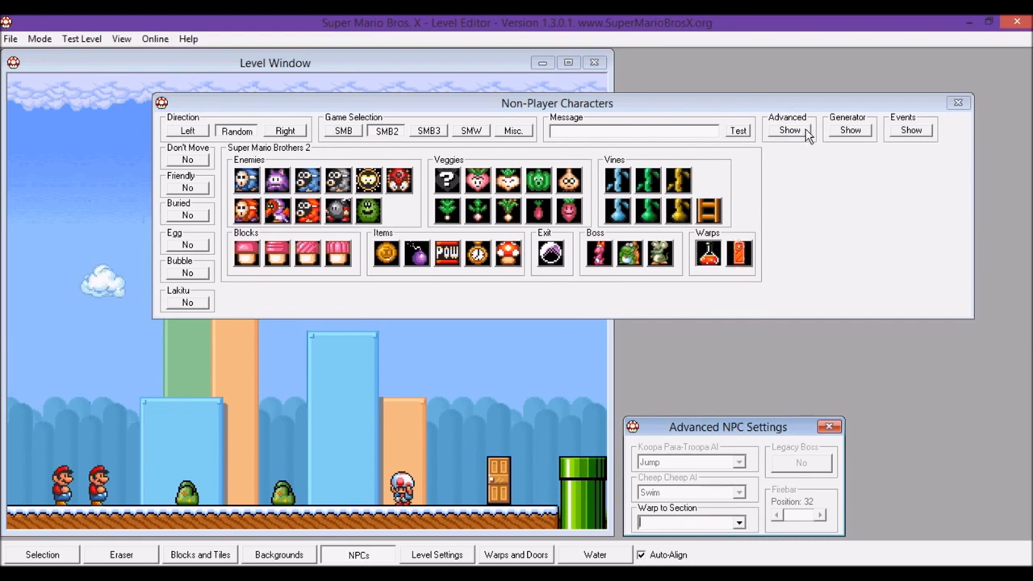
- Show the NPC Generator beside the SMB3 characters, move its window clear of them, and close the advanced NPC settings
click(848, 132)
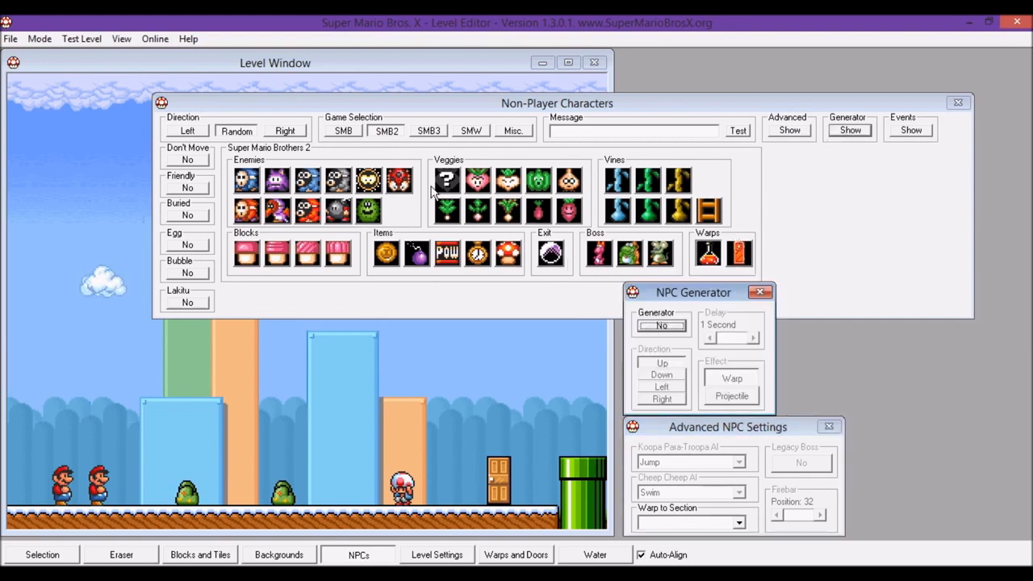
click(428, 134)
click(680, 353)
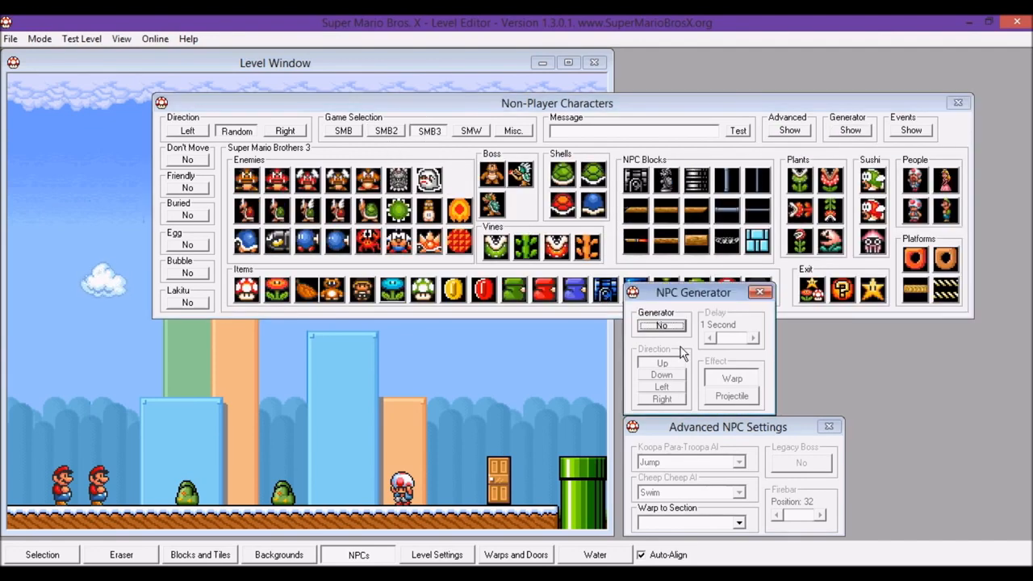
drag(692, 297, 695, 359)
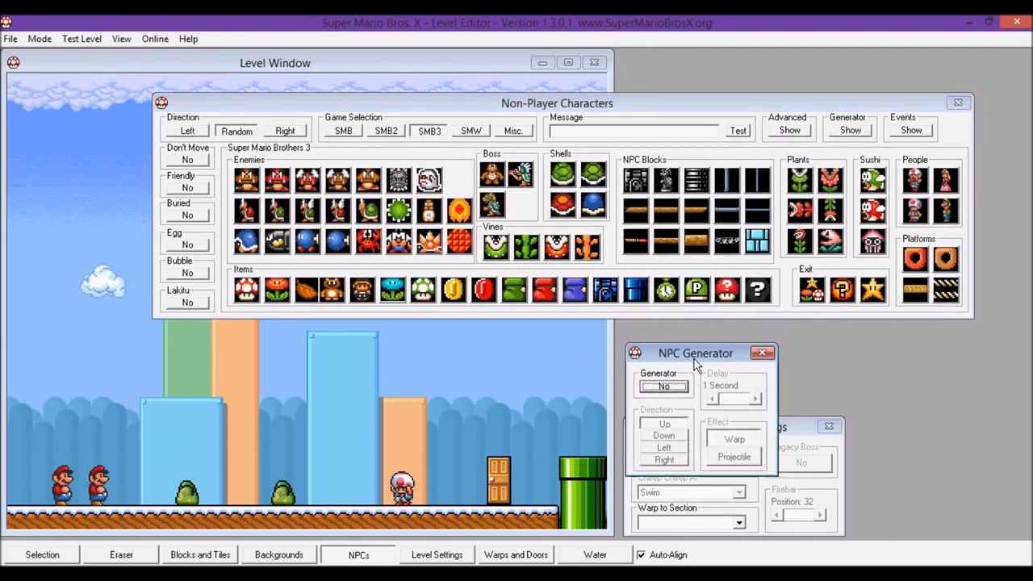
click(828, 426)
- Turn on the generator for the SMB3 Goomba and place it on the ground between Toad and the door
click(246, 179)
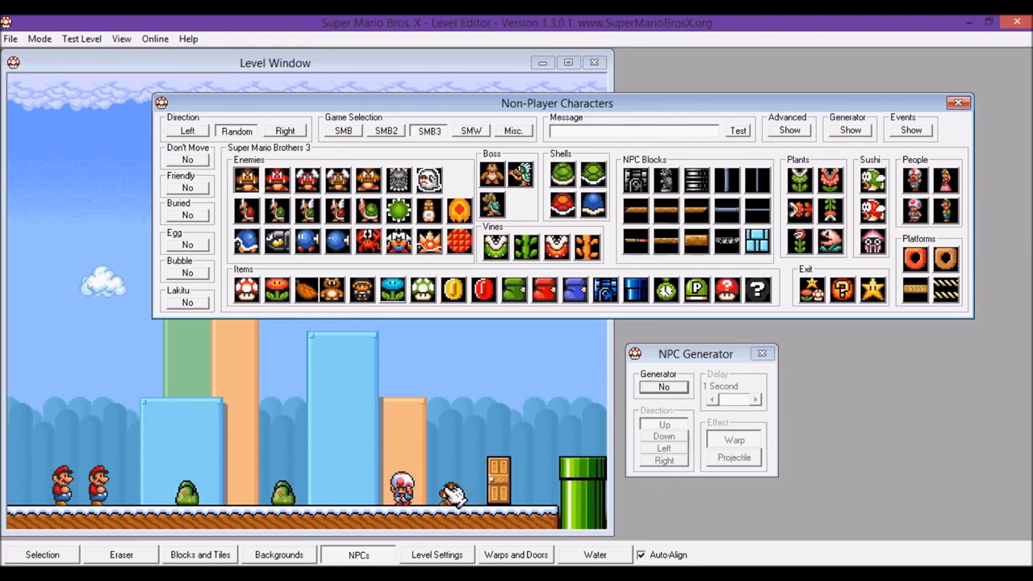
click(659, 389)
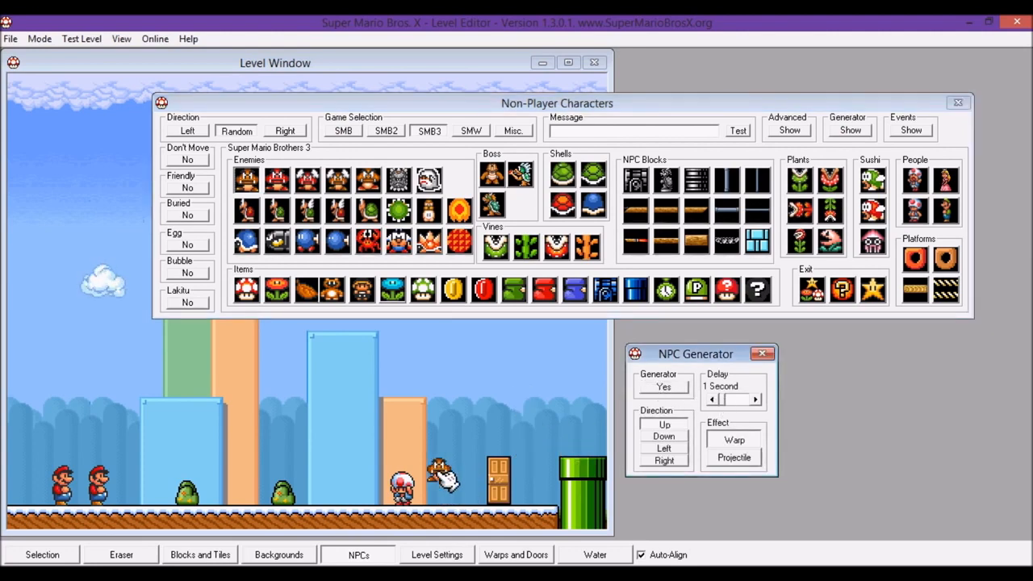
click(457, 500)
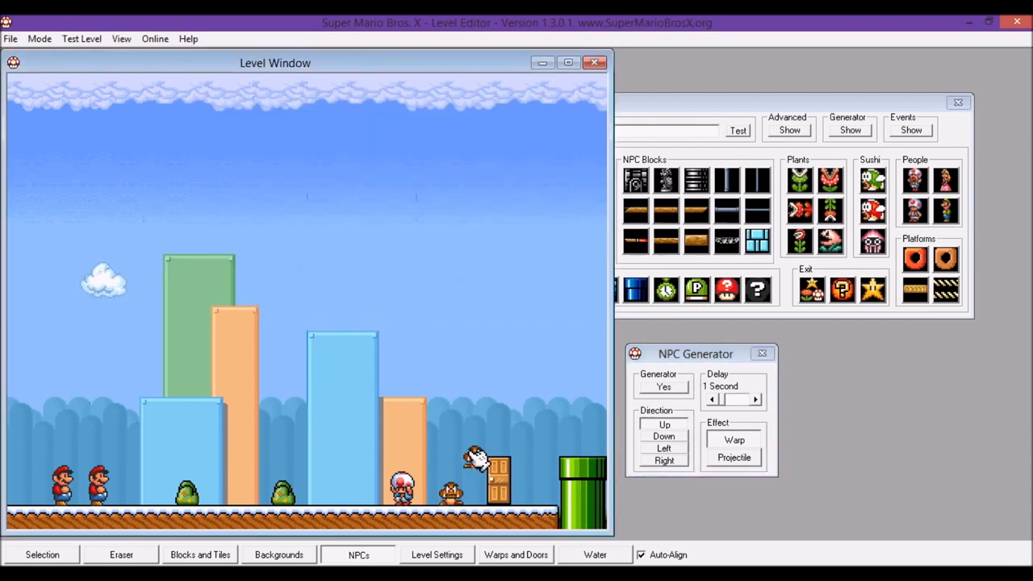
- Test the level with one player and stomp the Goombas coming from the generator
click(93, 41)
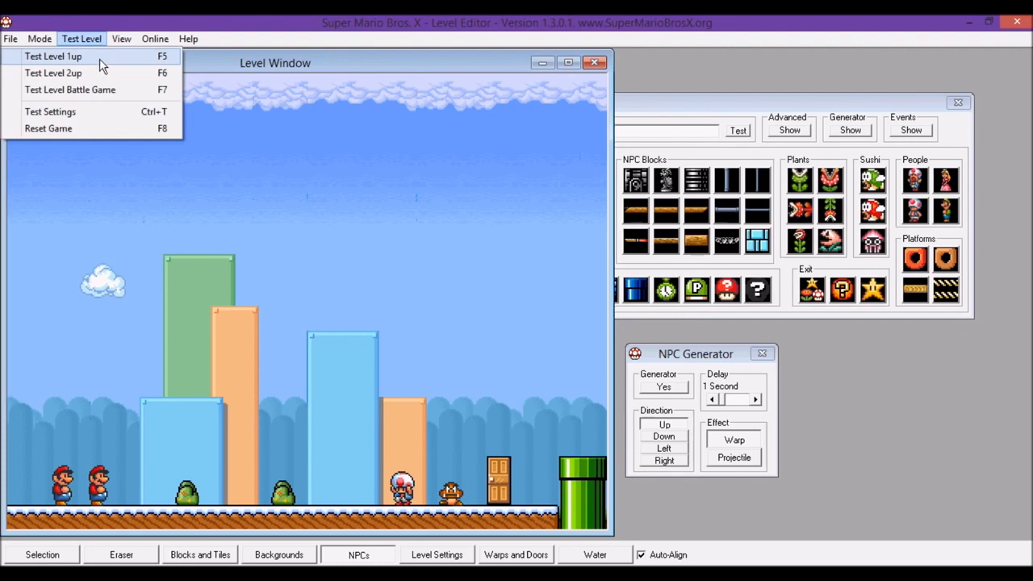
click(97, 58)
click(498, 345)
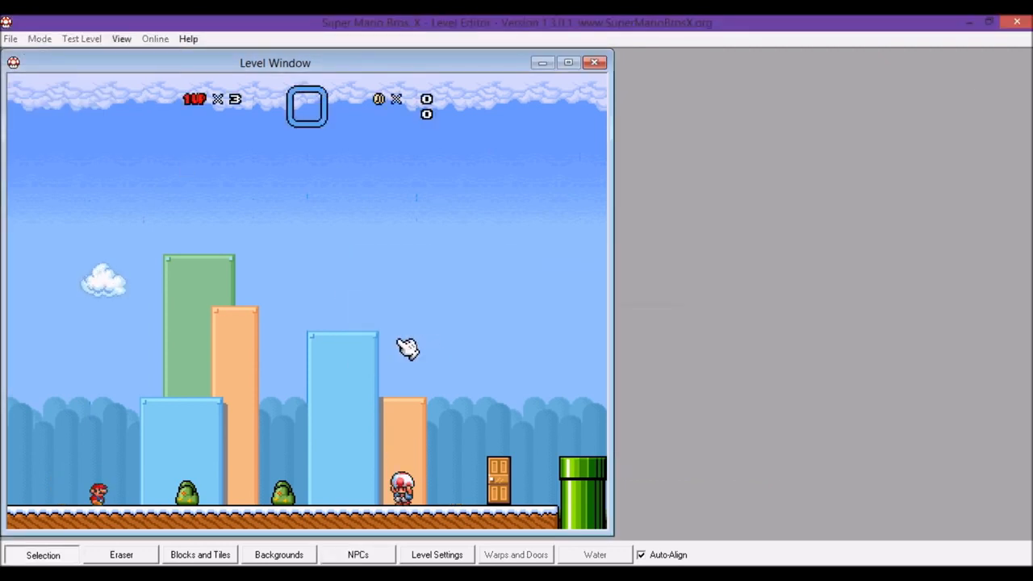
key(Right)
key(Right)
key(z)
key(Right)
key(z)
key(Left)
key(Right)
key(Left)
key(z)
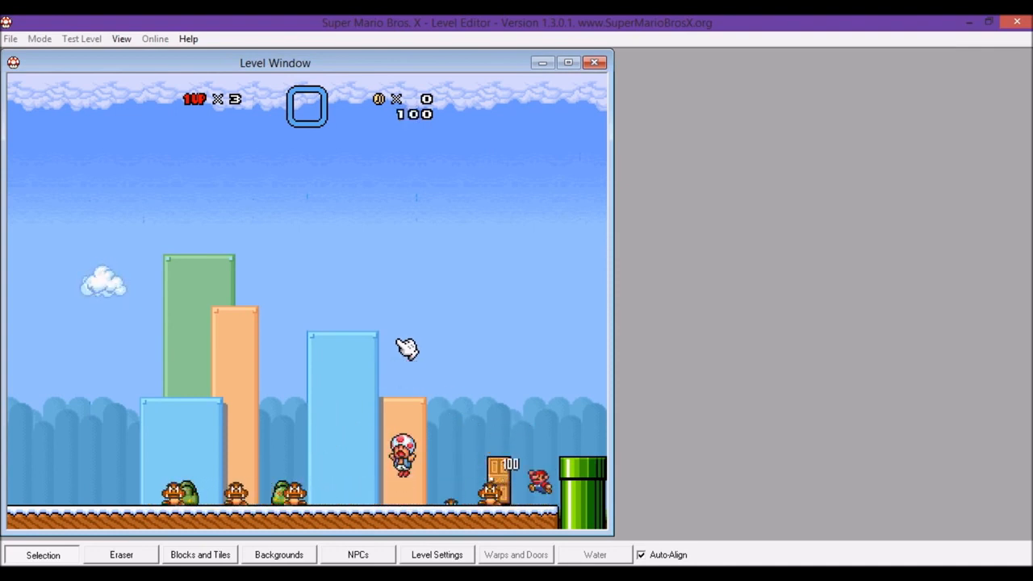
key(Right)
key(z)
key(Left)
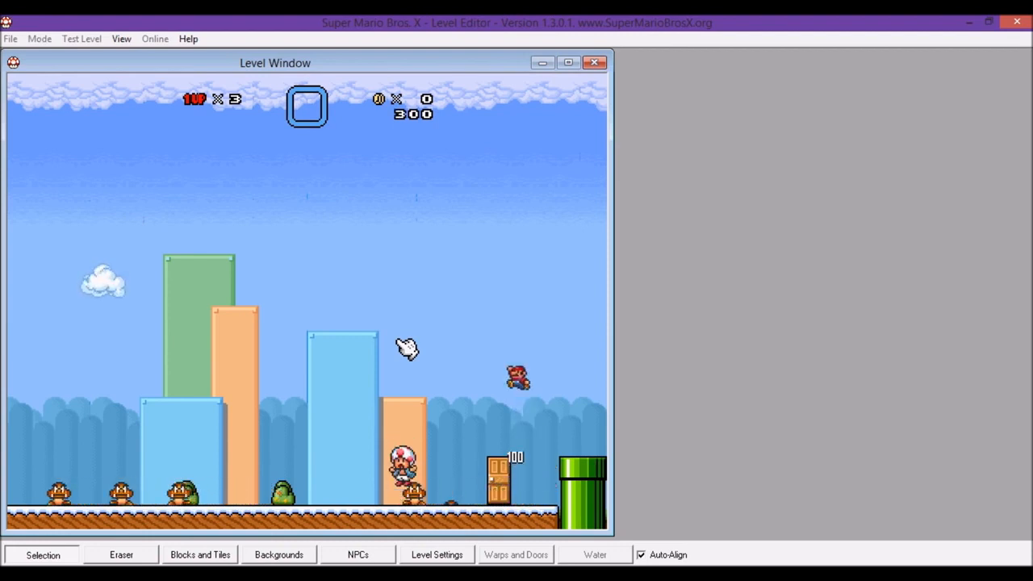
key(Left)
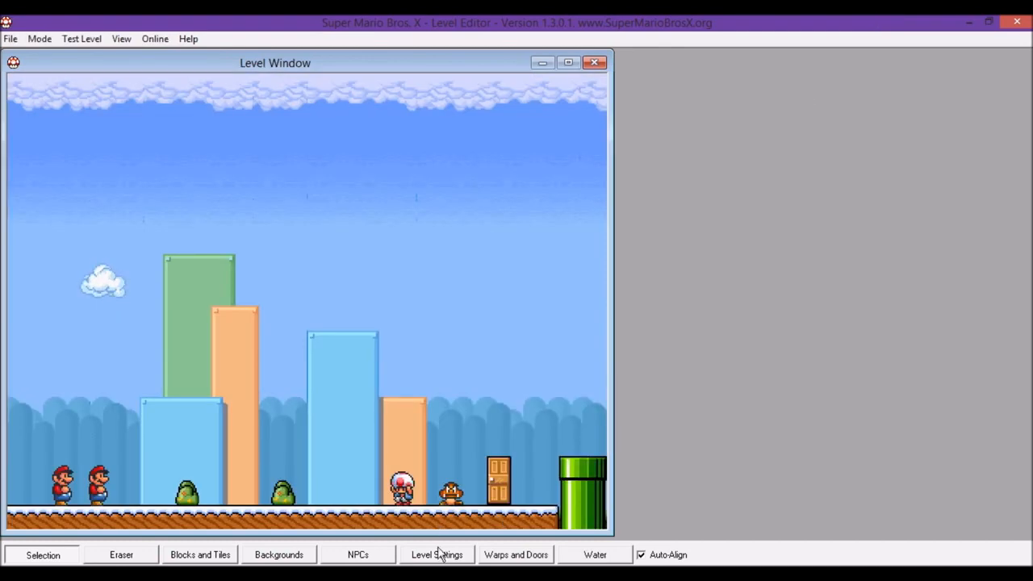
- Reopen the NPC Generator and set the Goomba's effect to Projectile and its delay to 4.8 seconds
click(437, 555)
click(357, 555)
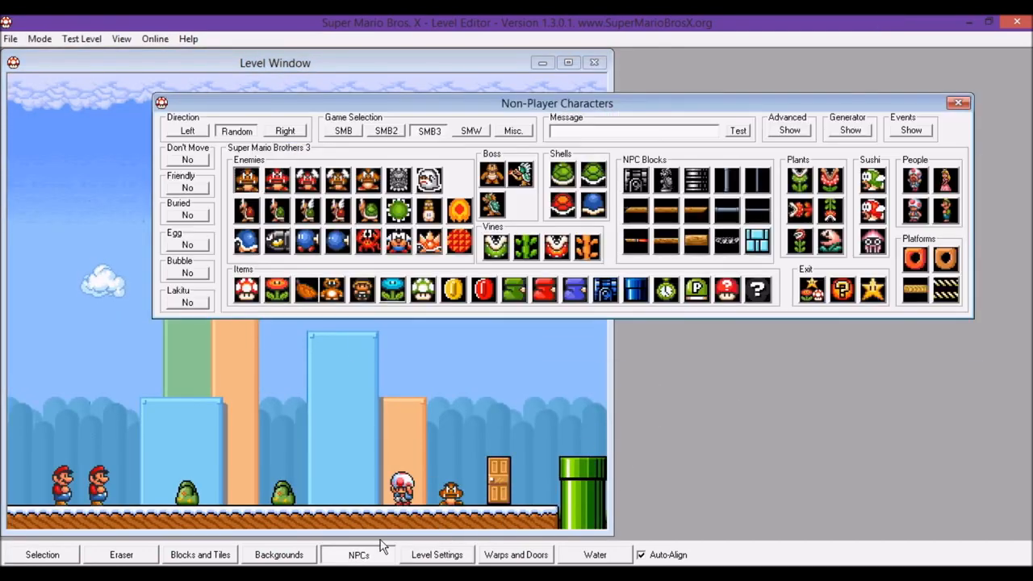
click(847, 133)
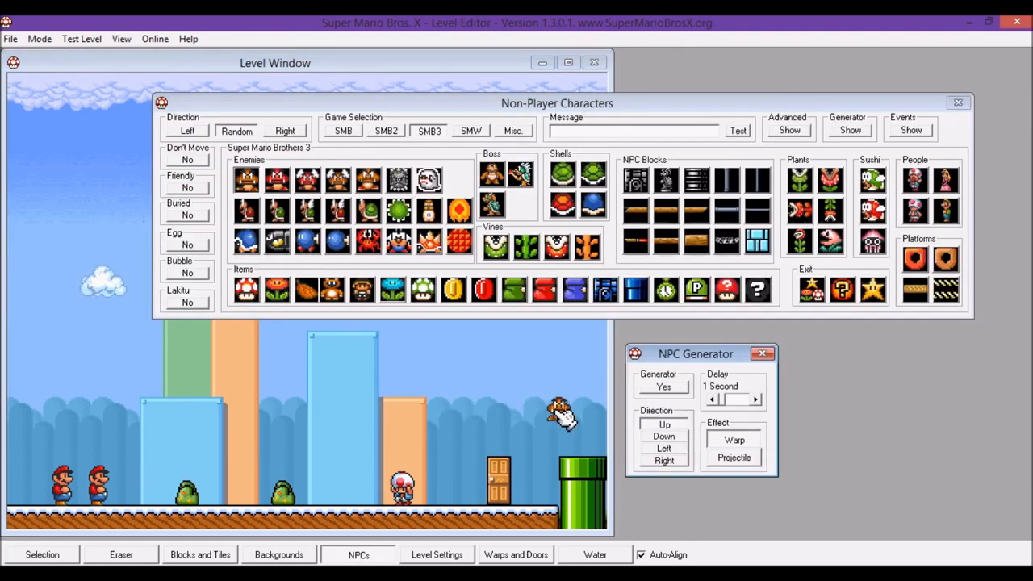
click(735, 458)
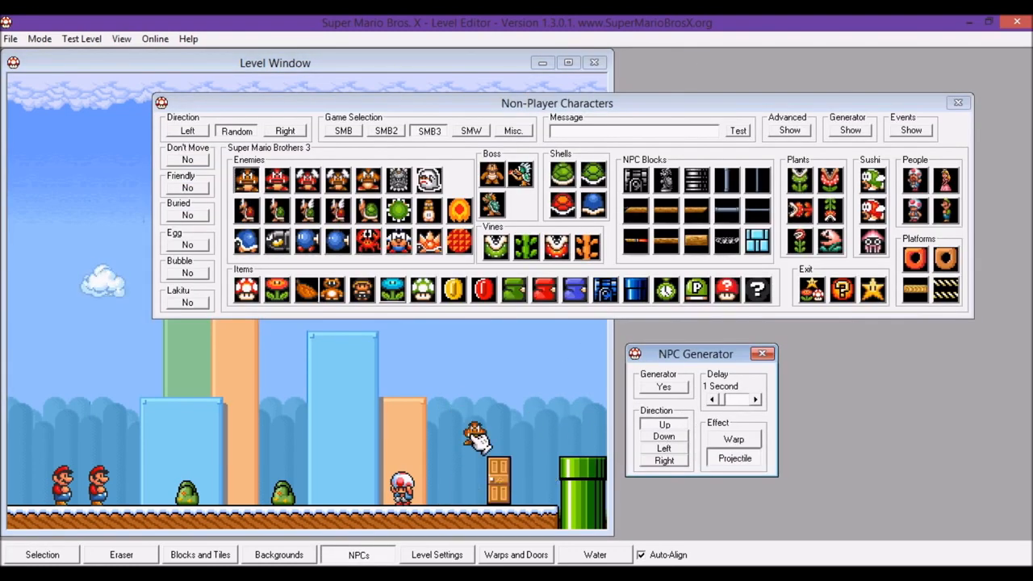
click(758, 399)
click(758, 400)
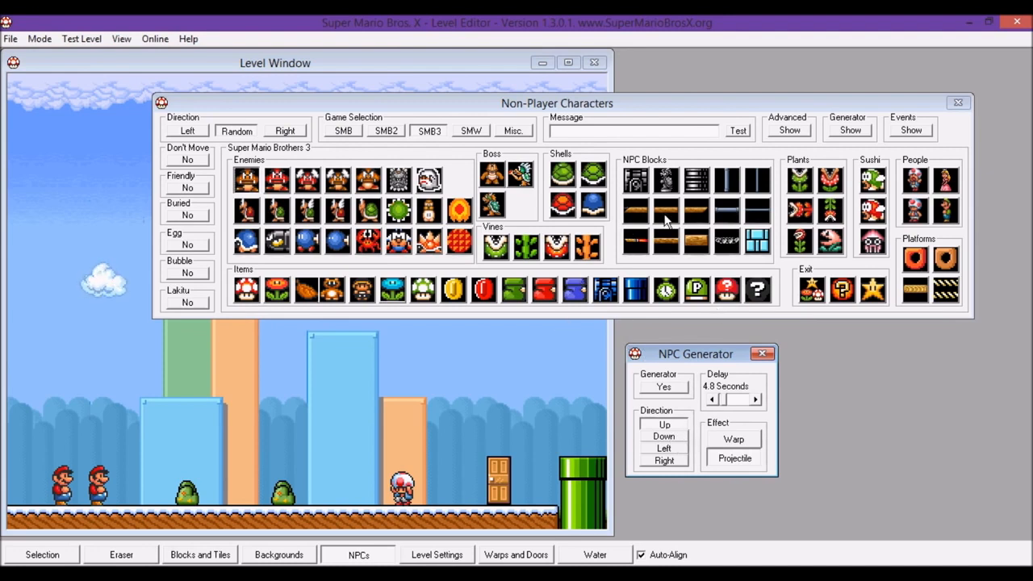
- Look over the NPC event triggers and the layer and event viewing options
click(912, 131)
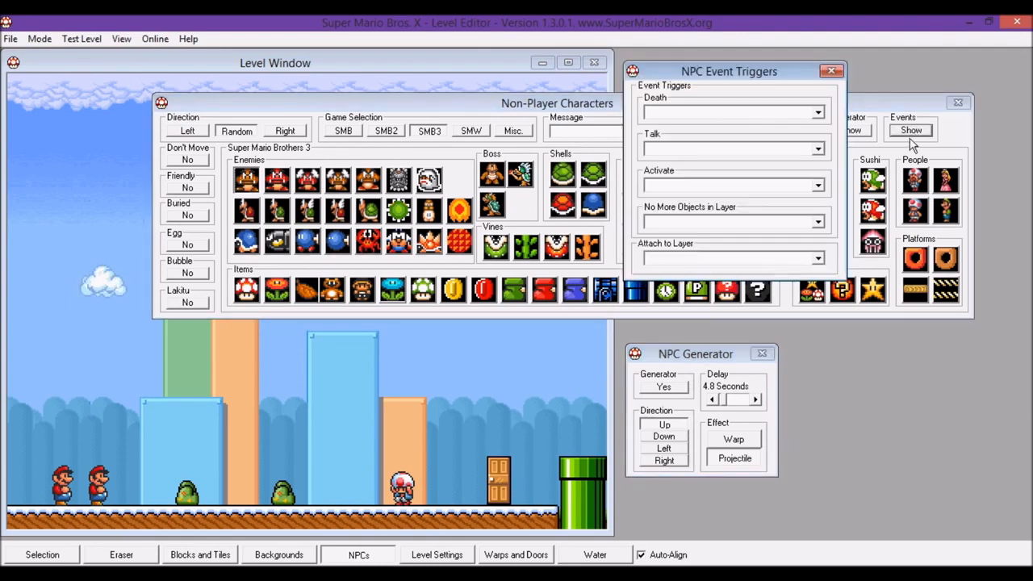
click(831, 71)
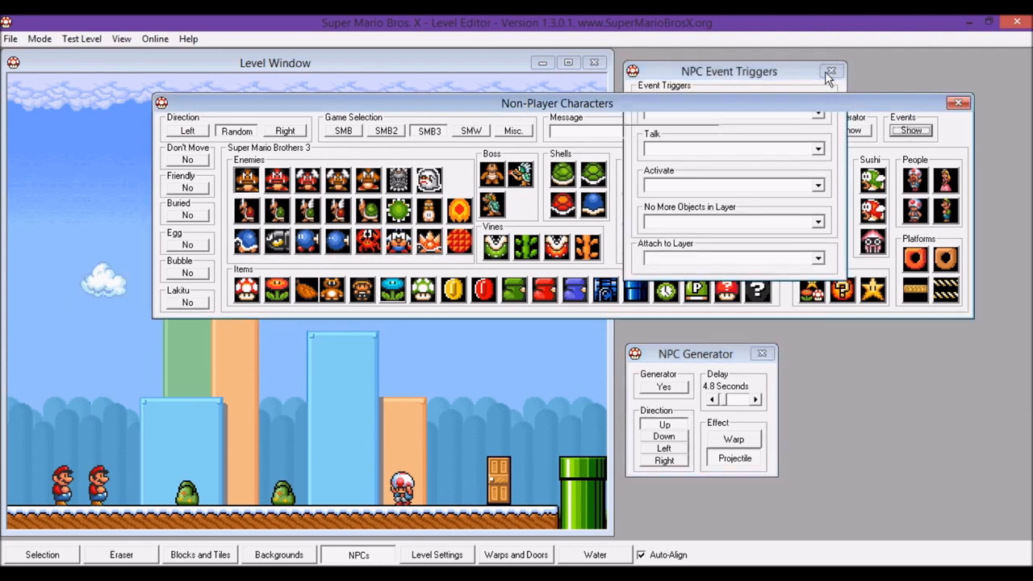
click(120, 38)
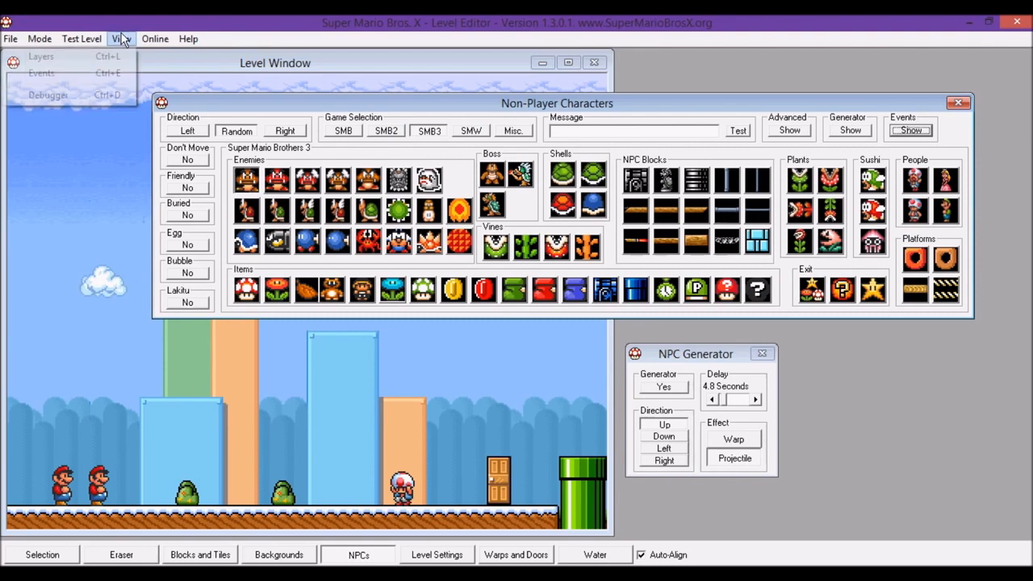
click(396, 23)
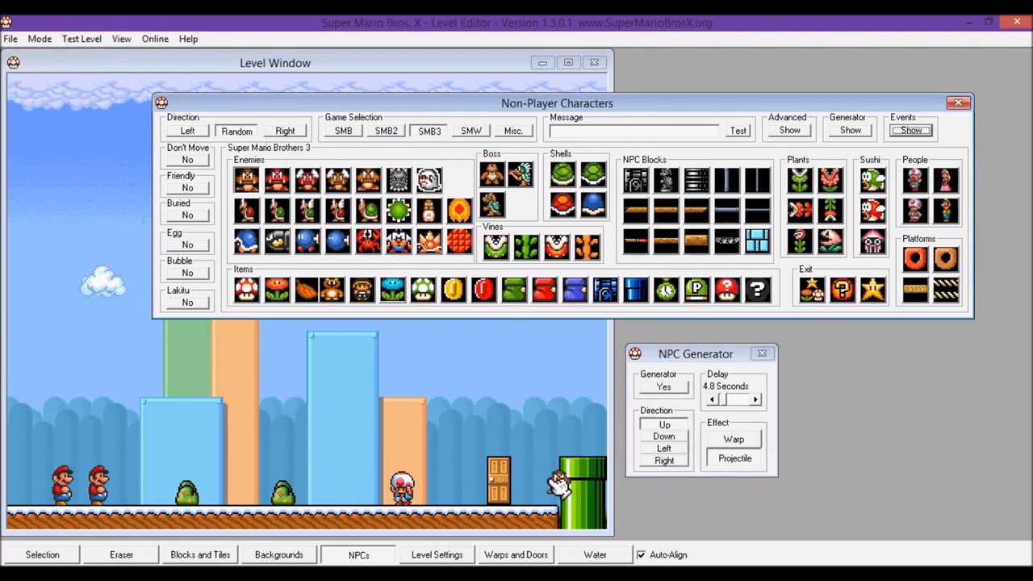
- Open the Warps and Doors settings and move their window clear of the level
click(518, 556)
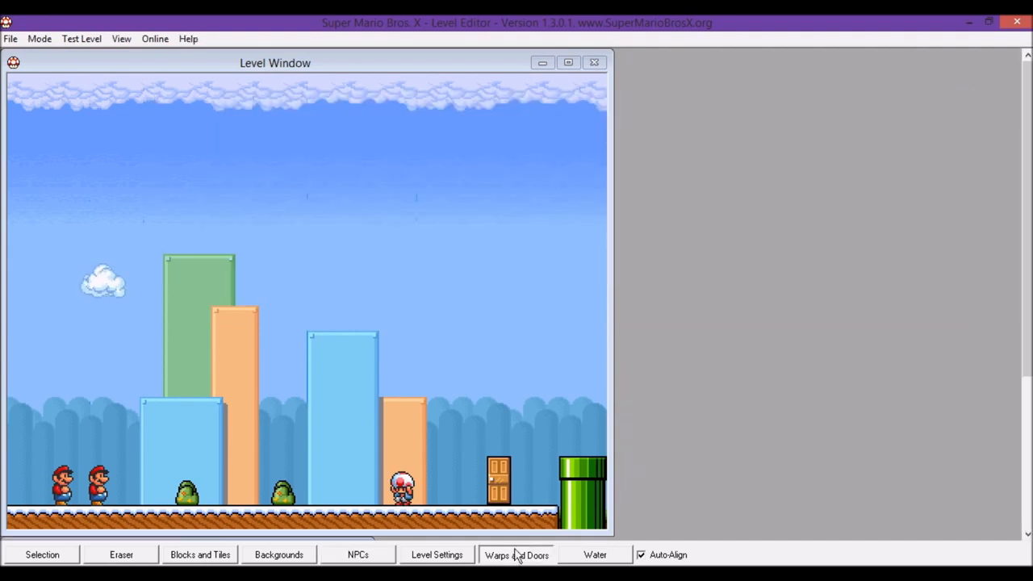
drag(473, 321, 885, 85)
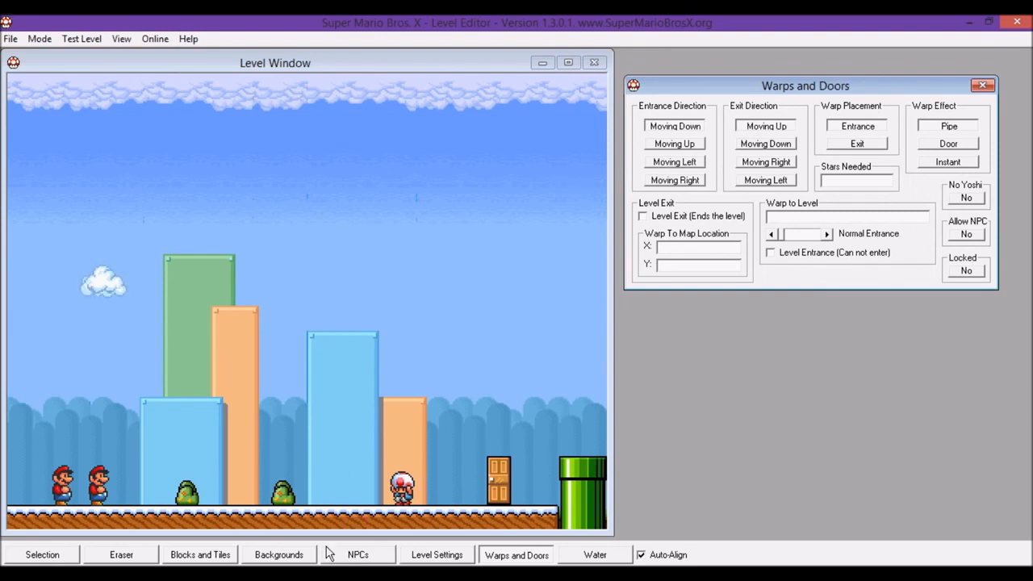
- Build a green SMB3 pipe hanging down from the level's ceiling directly above the ground pipe
click(184, 557)
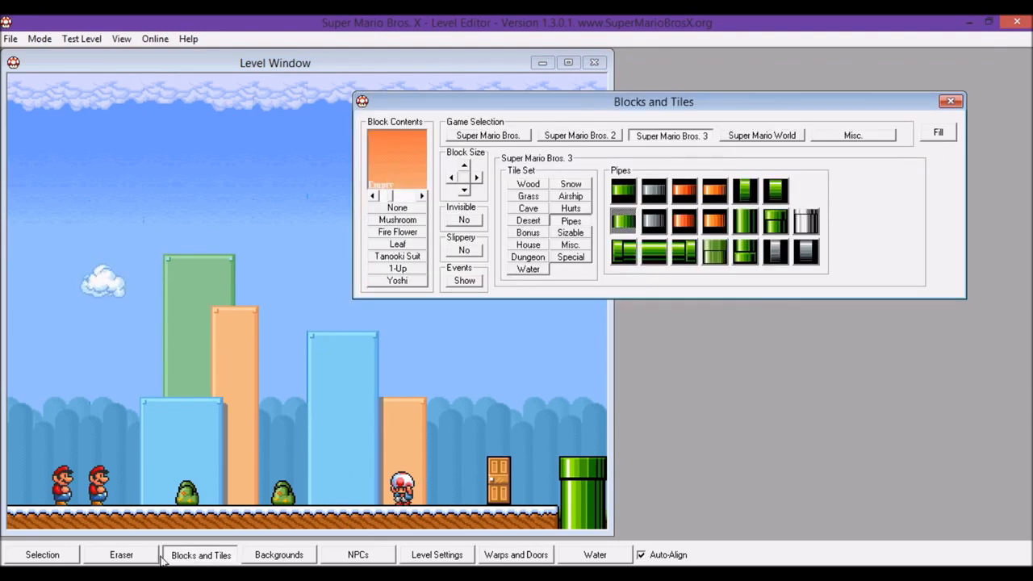
click(633, 194)
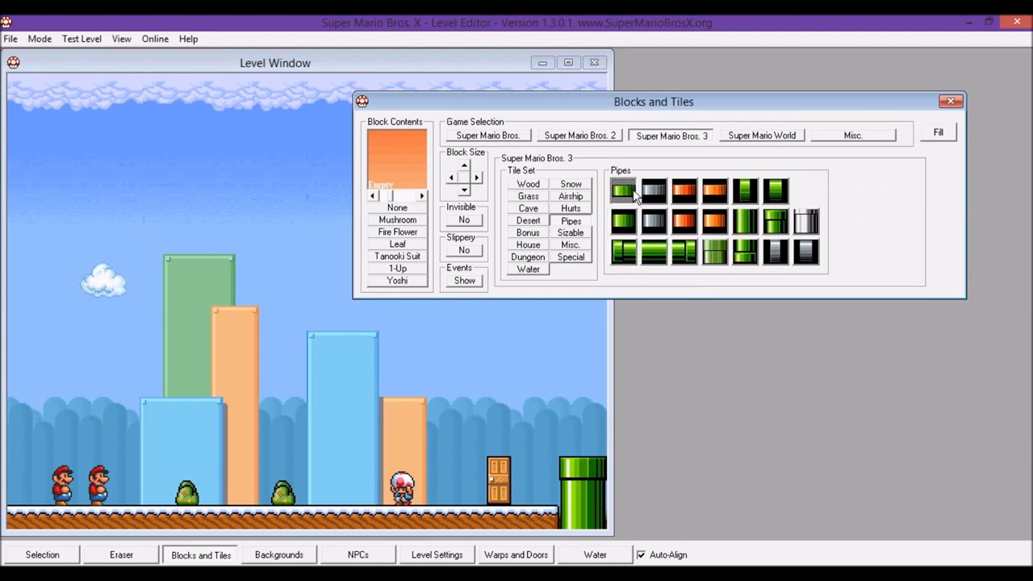
drag(616, 108, 833, 98)
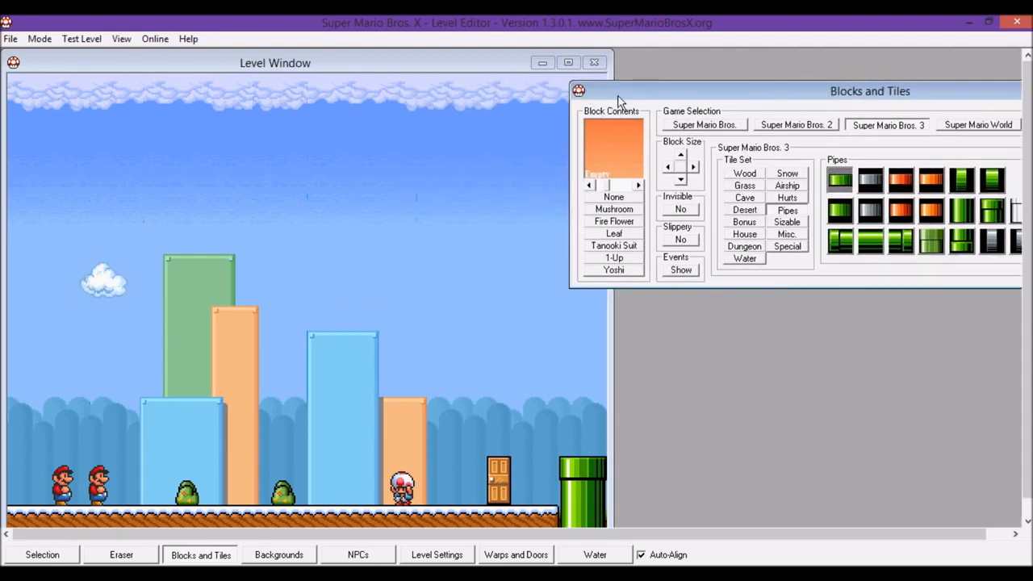
drag(618, 96, 723, 100)
click(578, 182)
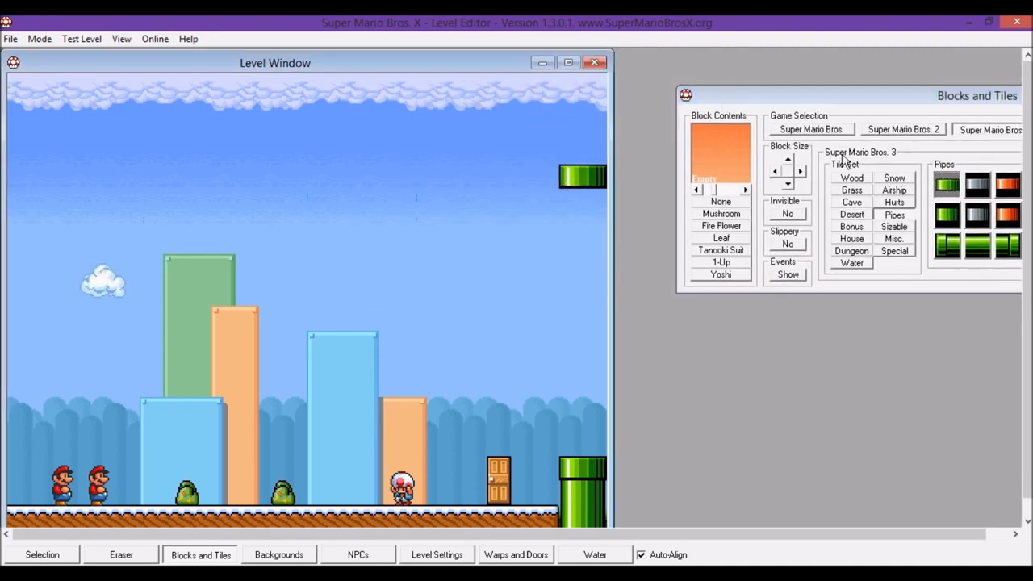
click(937, 214)
drag(578, 155, 583, 101)
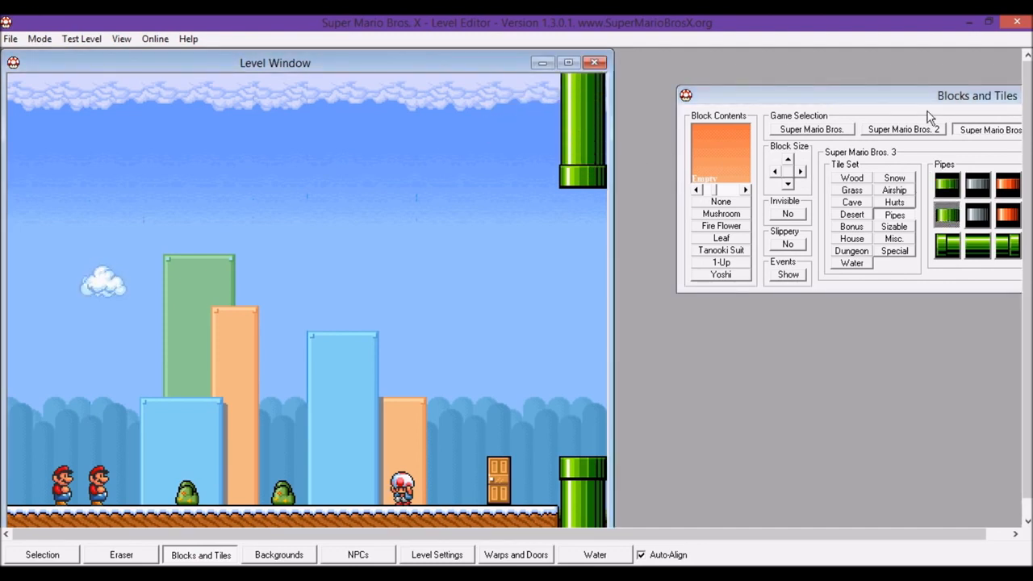
drag(930, 95, 882, 98)
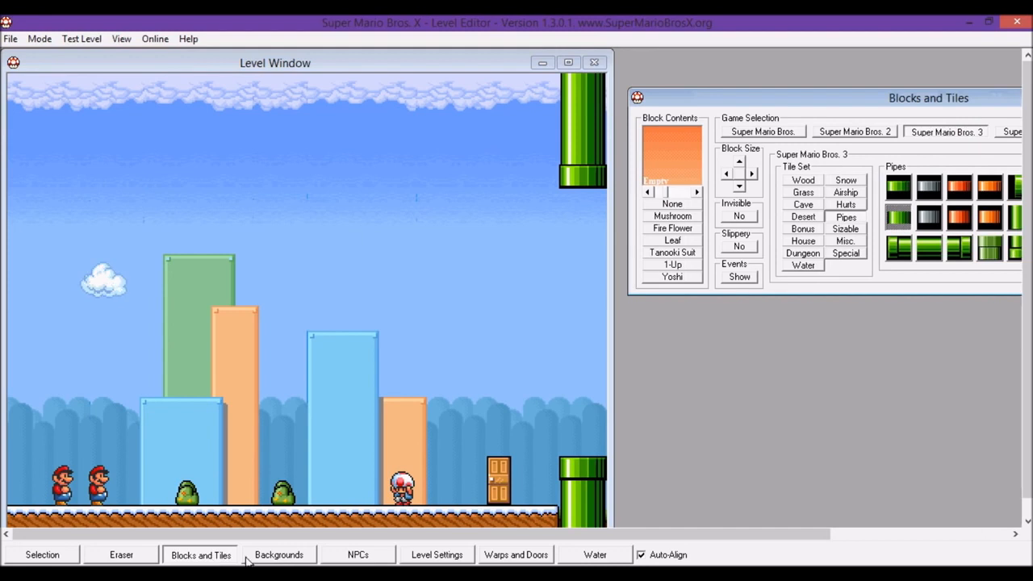
- Place a second Super Mario Bros. 3 wooden door on the snowy ground between the two green bushes
click(274, 555)
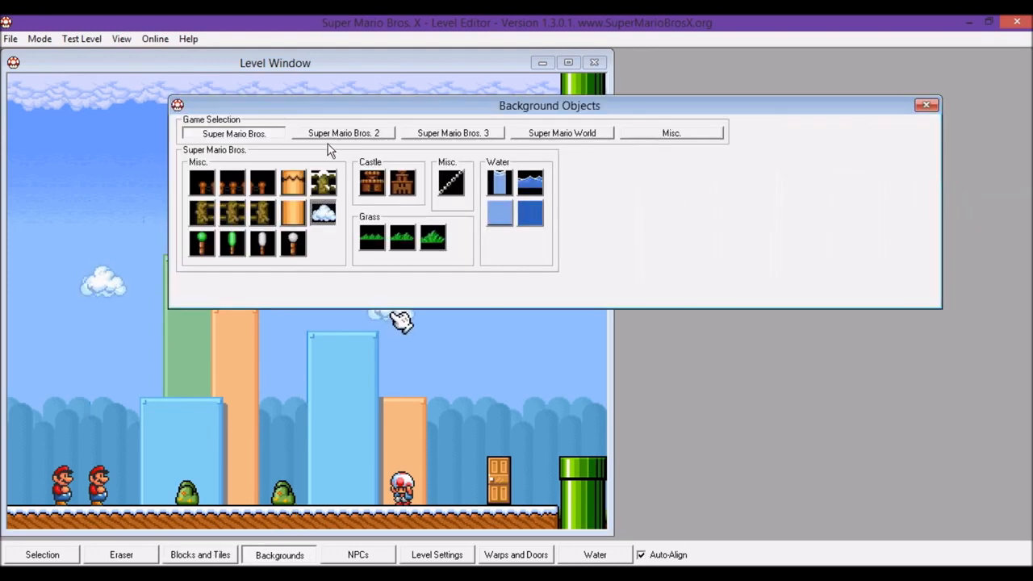
click(465, 134)
click(598, 261)
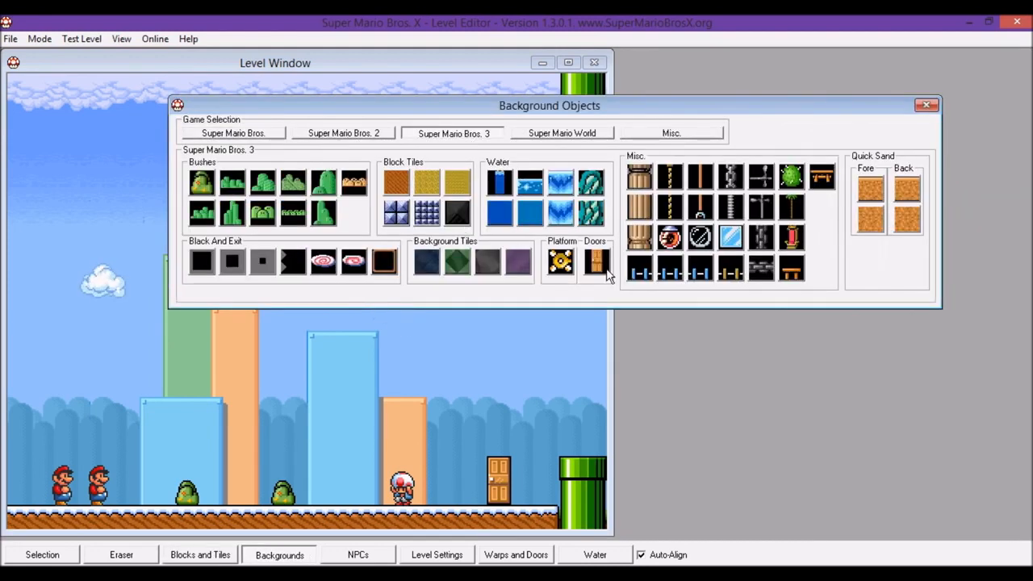
click(238, 491)
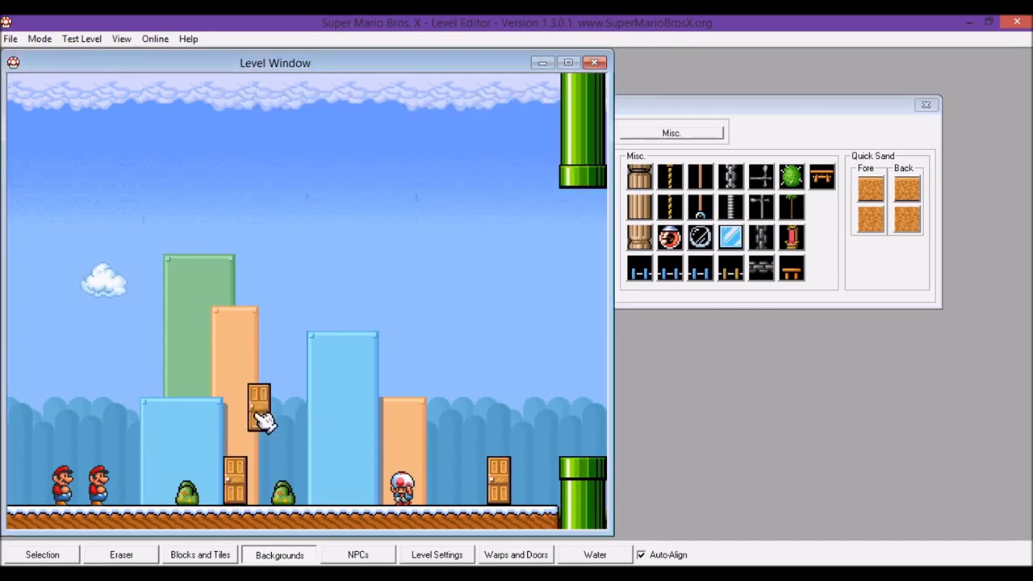
- Configure a warp entrance with the Pipe effect, exit direction Moving Down, NPCs allowed, and the No Yoshi and Locked options off
click(516, 554)
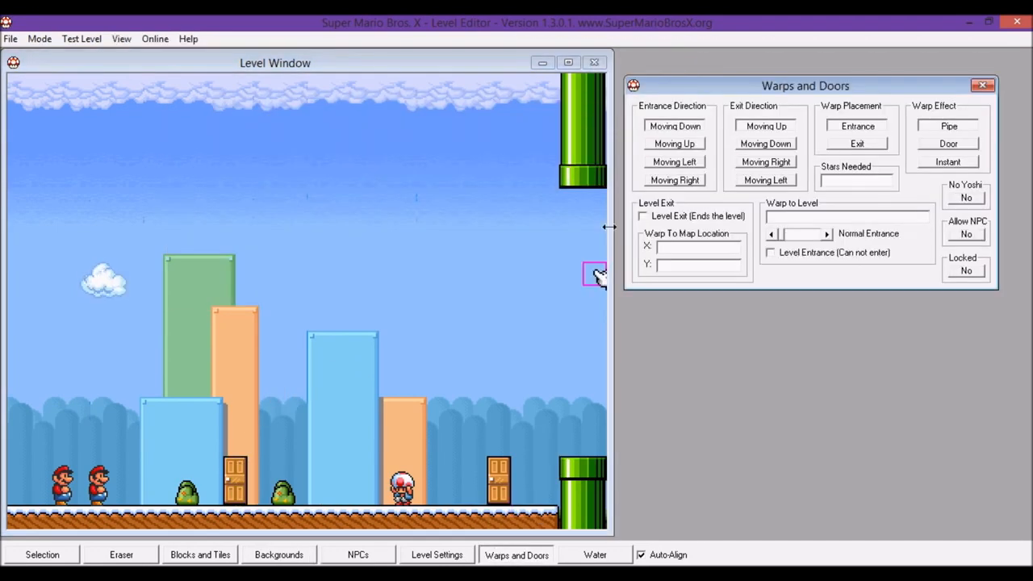
click(948, 127)
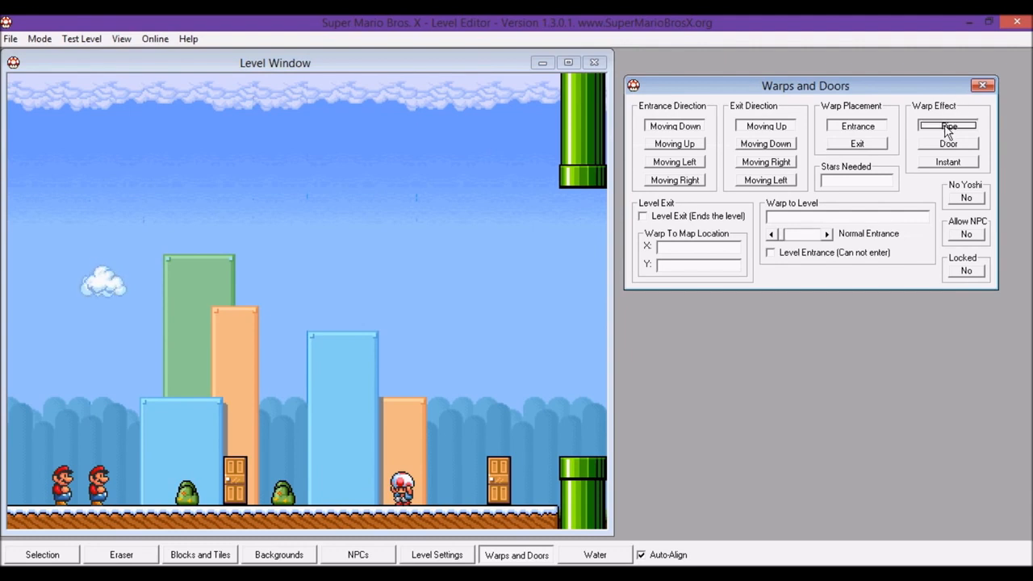
click(856, 129)
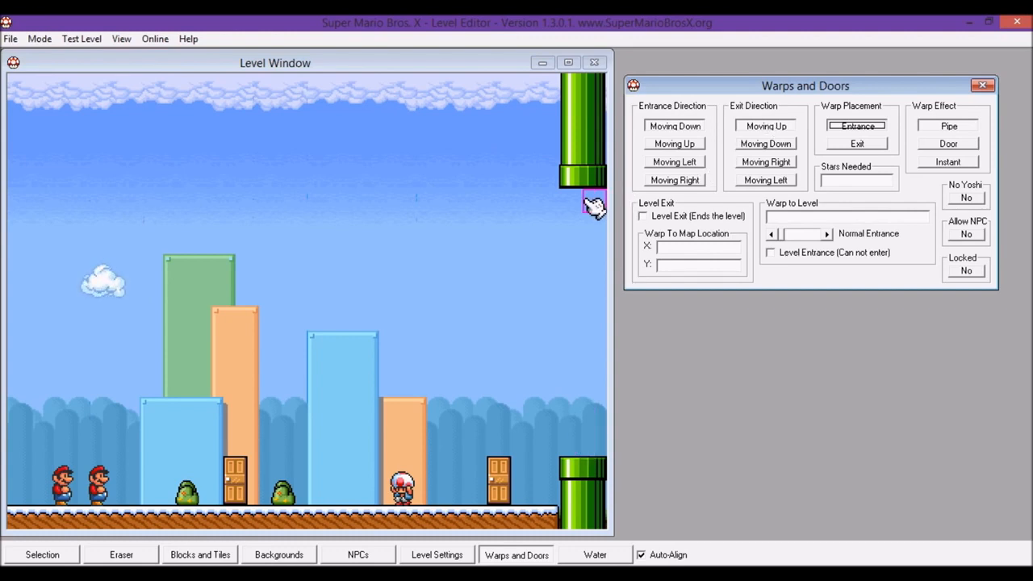
click(740, 145)
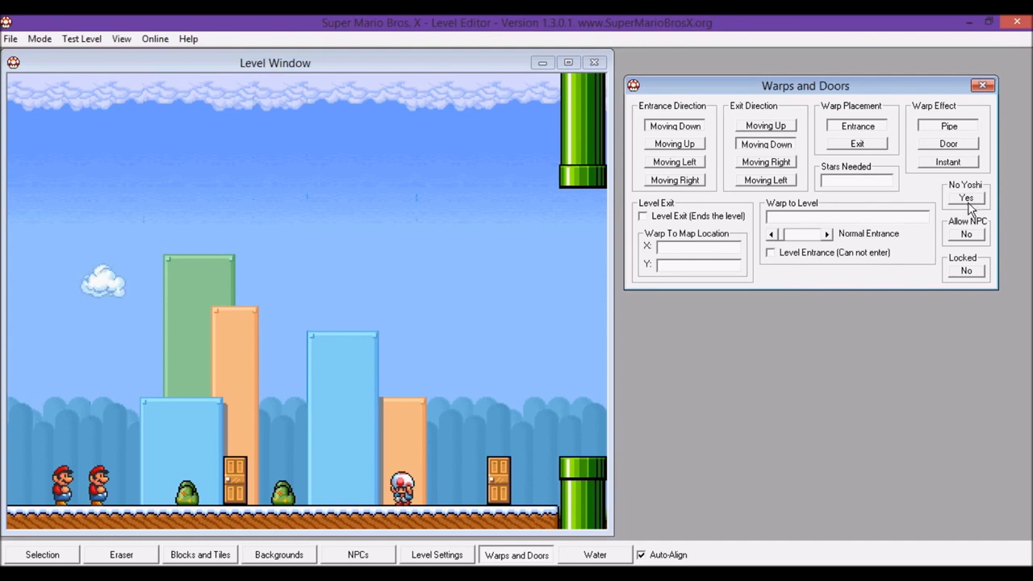
click(966, 233)
click(966, 234)
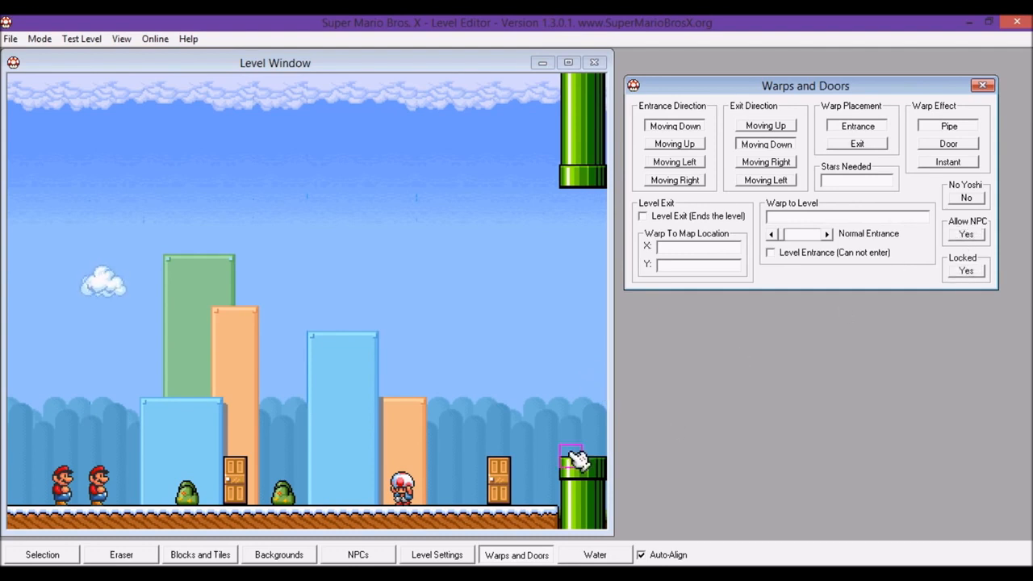
click(967, 270)
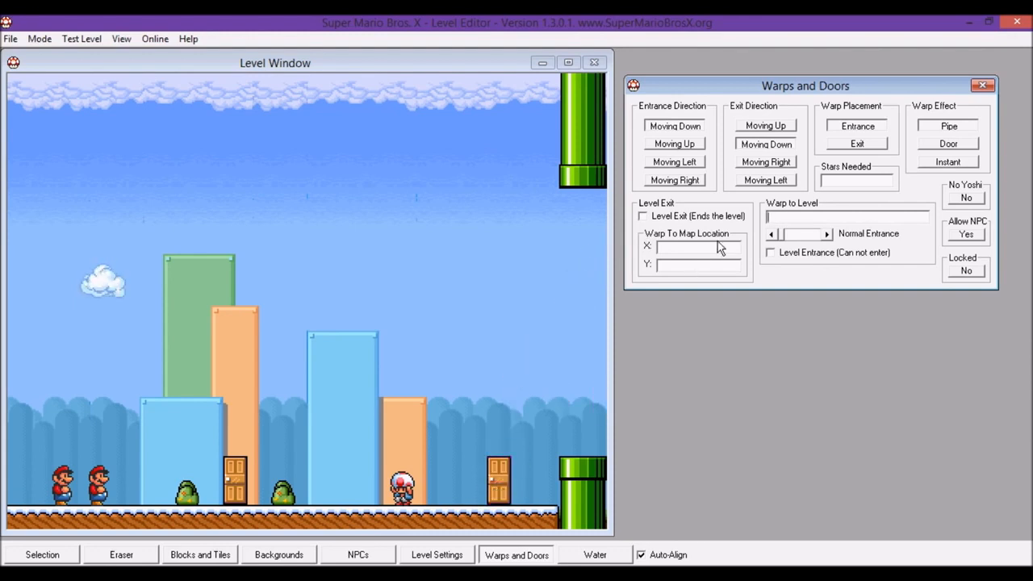
- Place the first pipe warp's entrance on top of the ground pipe and its exit just below the ceiling pipe
click(587, 440)
click(858, 143)
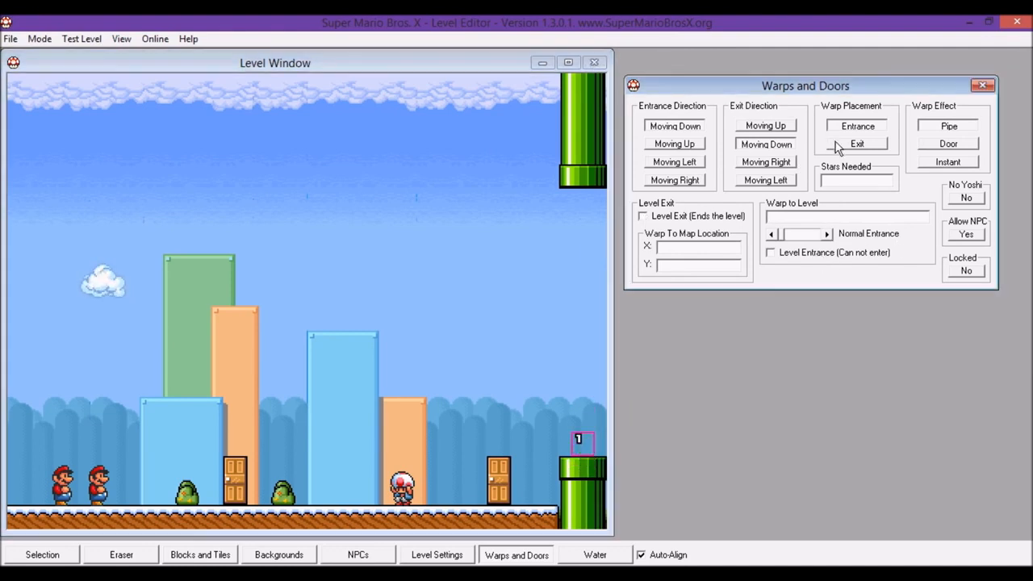
click(581, 205)
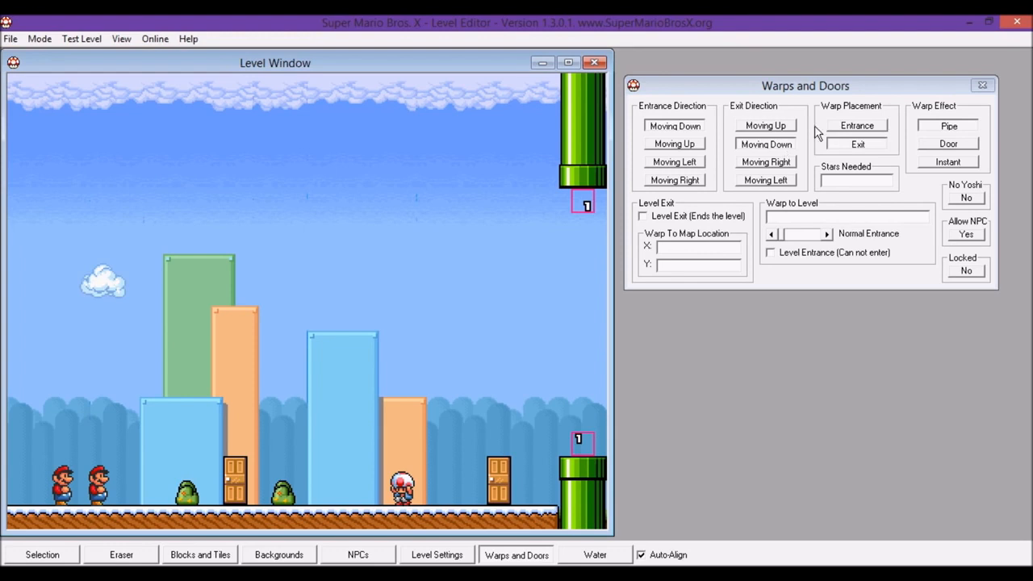
- Place a second warp's entrance just below the ceiling pipe and switch the warp placement to Exit
click(857, 125)
click(594, 207)
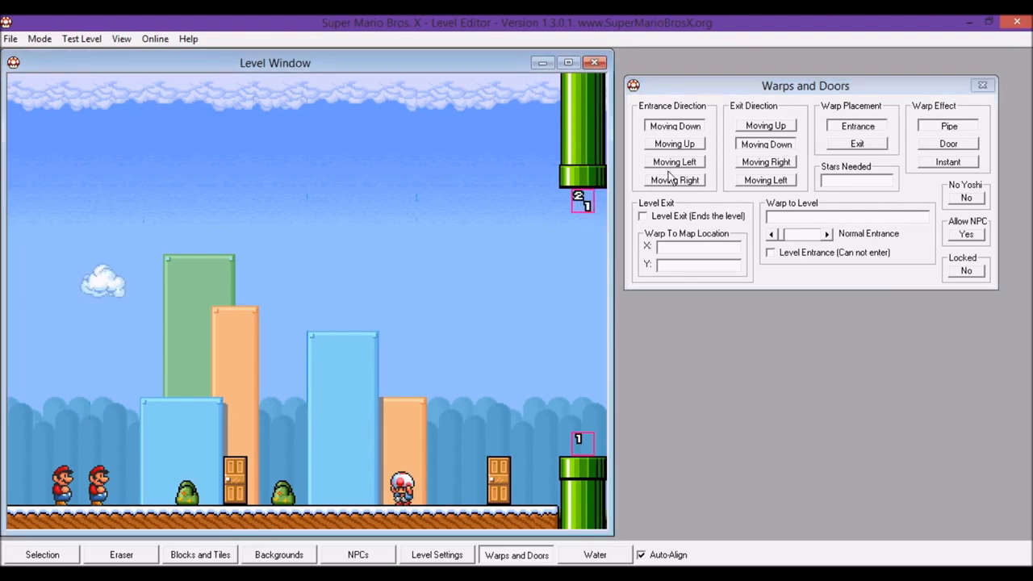
click(839, 150)
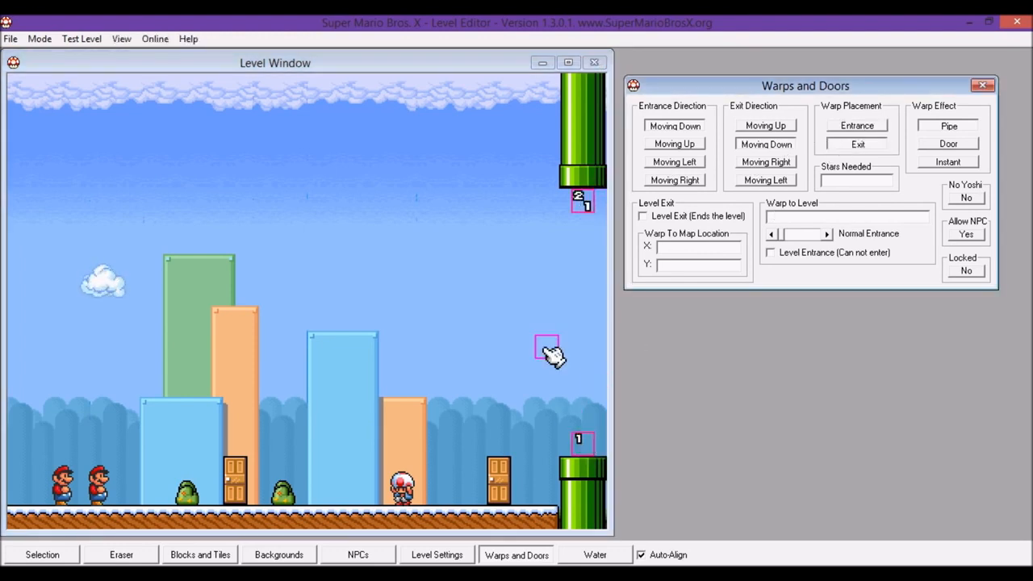
- Move the first warp's exit off the second warp's entrance into the open sky beside the ceiling pipe
right_click(546, 343)
click(580, 186)
click(580, 185)
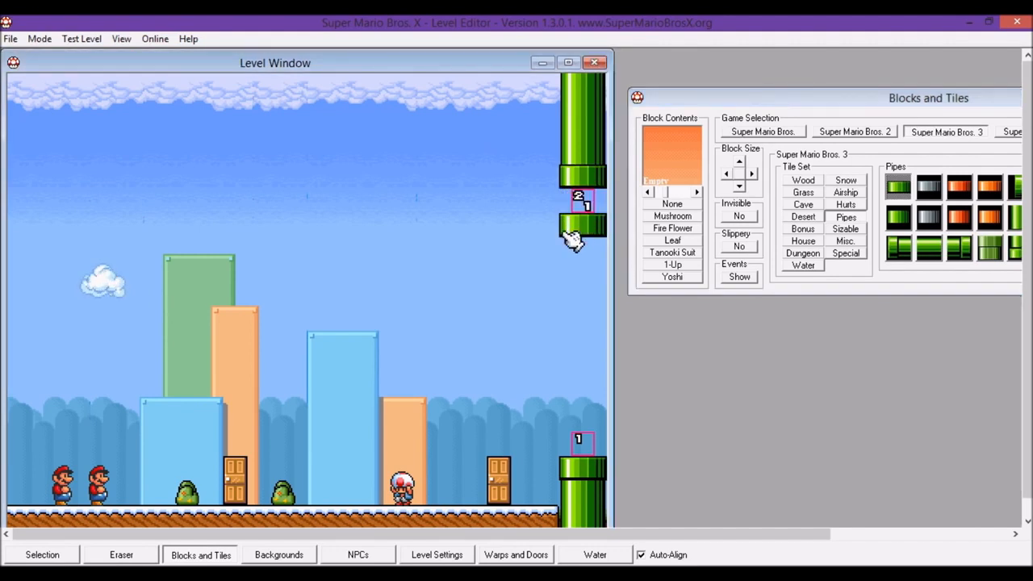
right_click(564, 232)
click(577, 203)
click(531, 268)
right_click(558, 240)
- Set the second warp's entrance and exit directions to Moving Up and put its entrance back below the ceiling pipe
click(587, 207)
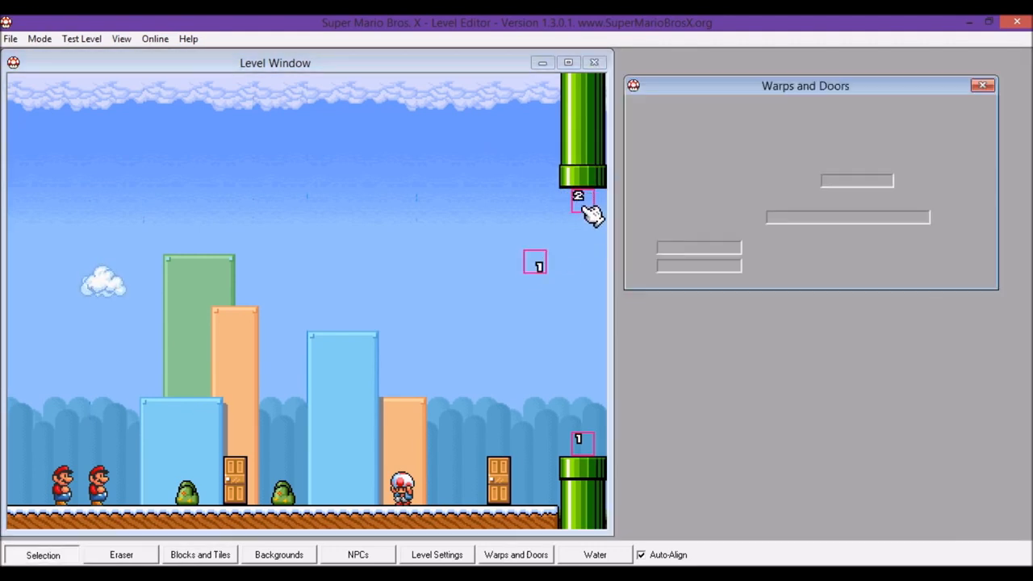
click(697, 145)
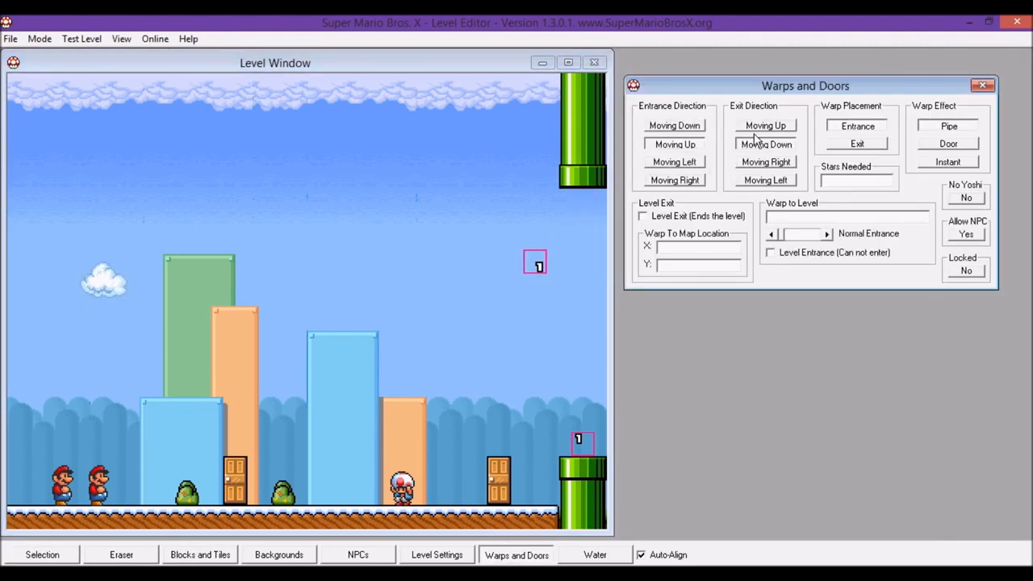
click(766, 126)
click(593, 206)
- Move the first warp's exit from the open sky back to just below the ceiling pipe
right_click(576, 228)
click(587, 202)
click(581, 203)
right_click(572, 239)
click(532, 257)
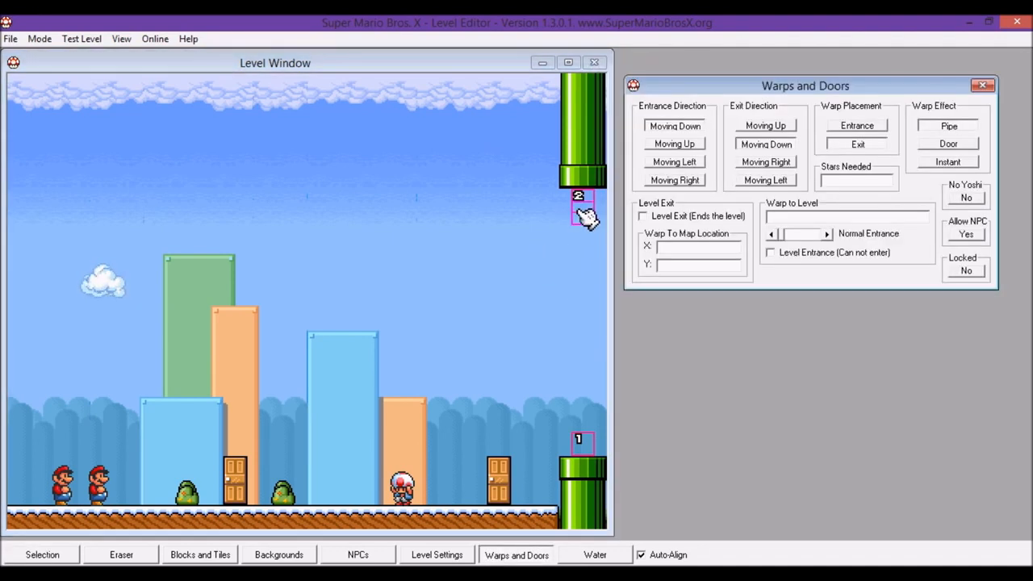
click(578, 209)
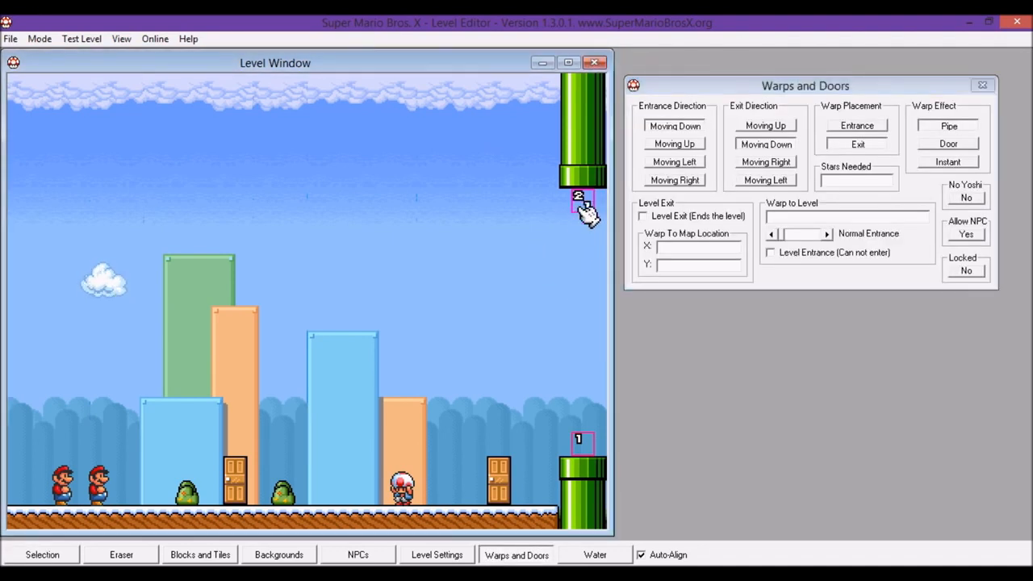
- Place the second warp's entrance below the ceiling pipe again and its exit on top of the ground pipe
click(856, 143)
click(581, 440)
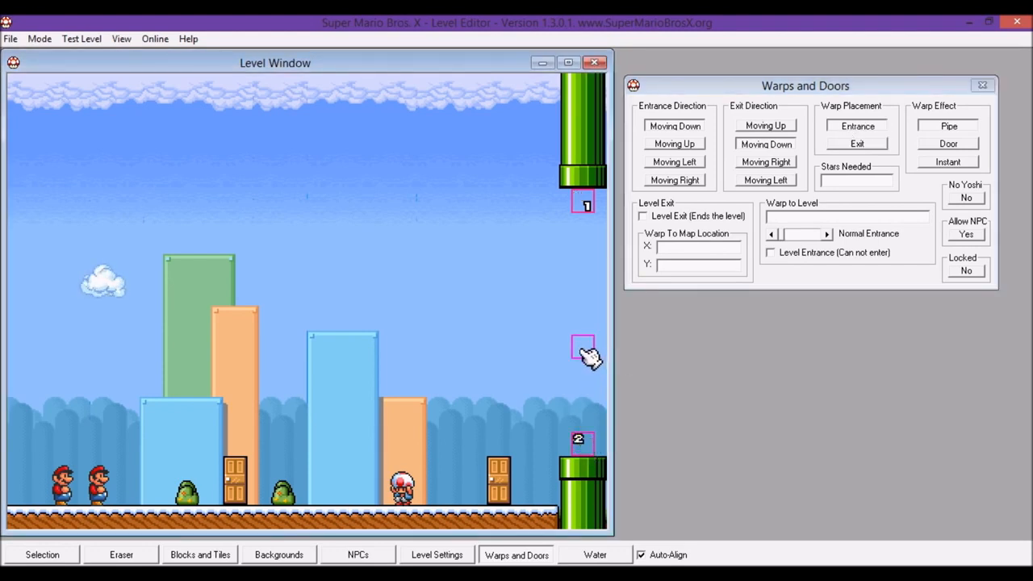
click(578, 197)
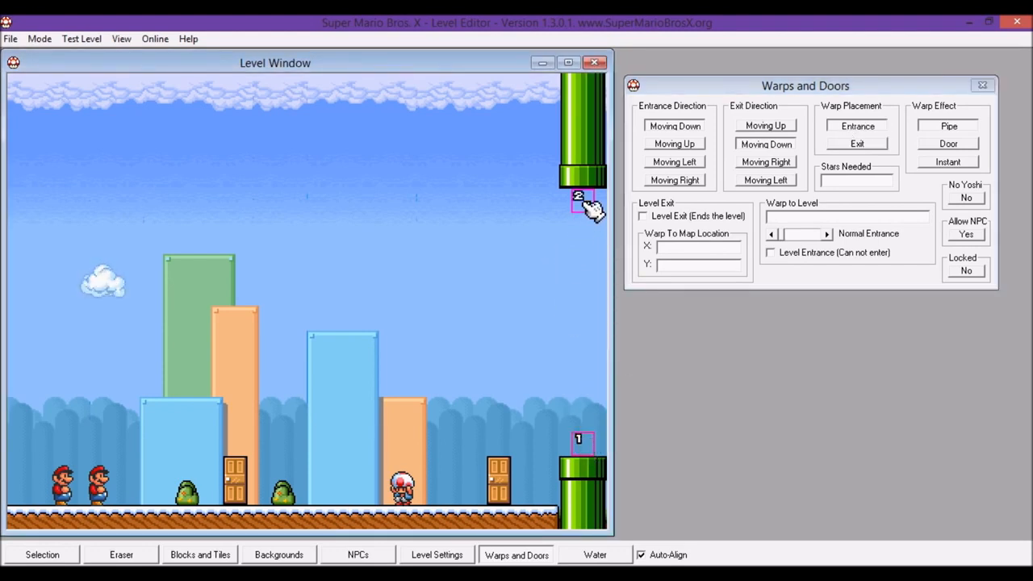
click(880, 145)
click(583, 444)
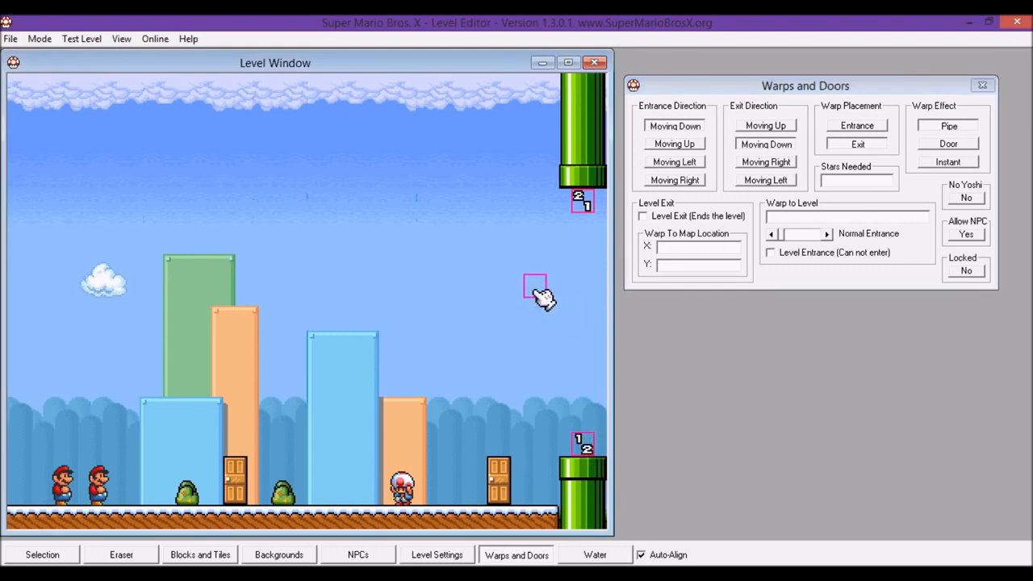
right_click(540, 297)
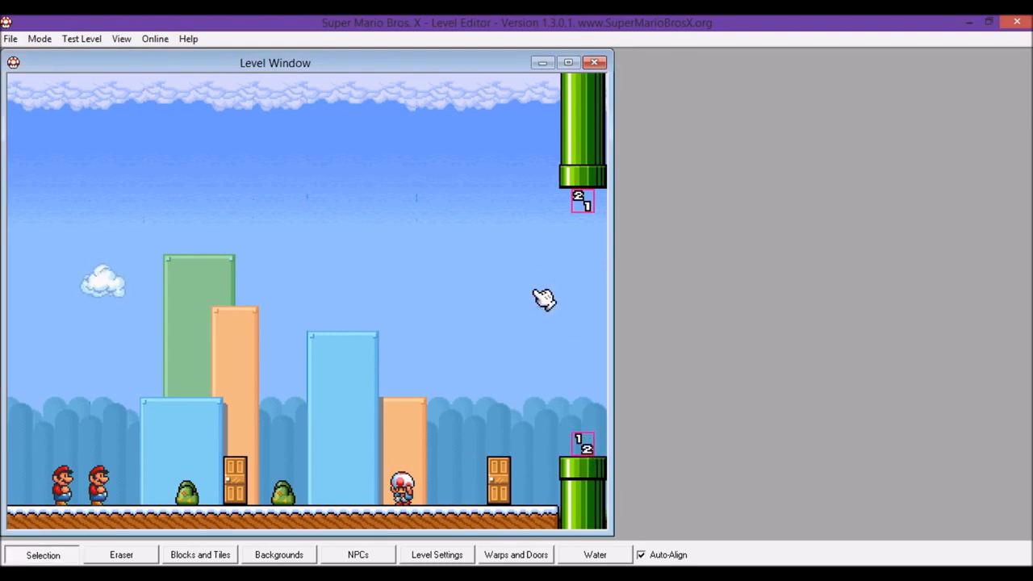
- Test the level with one player, taking Mario onto the ground pipe to try the pipe warp, and end the test
click(83, 41)
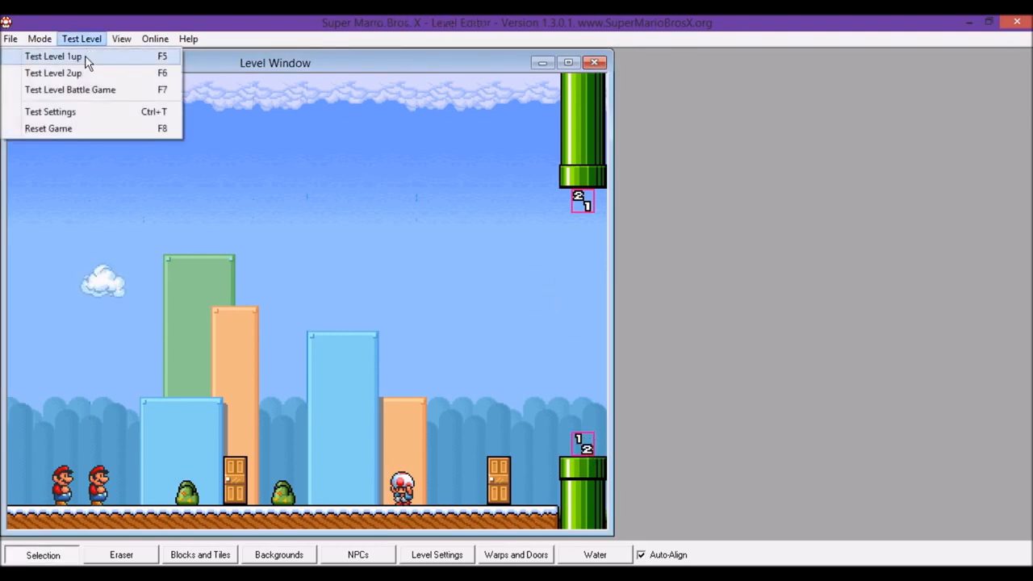
click(86, 57)
click(502, 345)
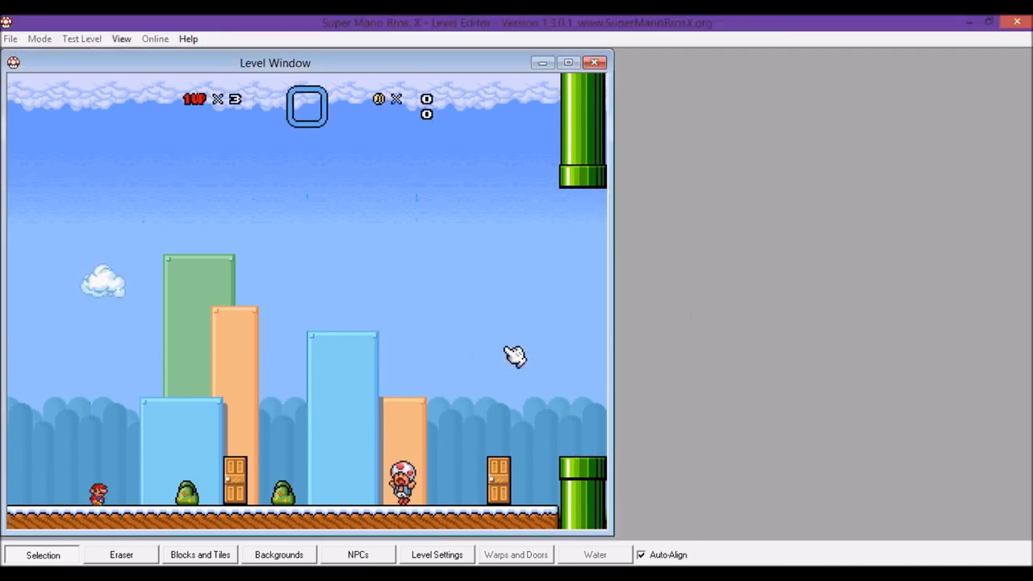
key(Right)
key(Right)
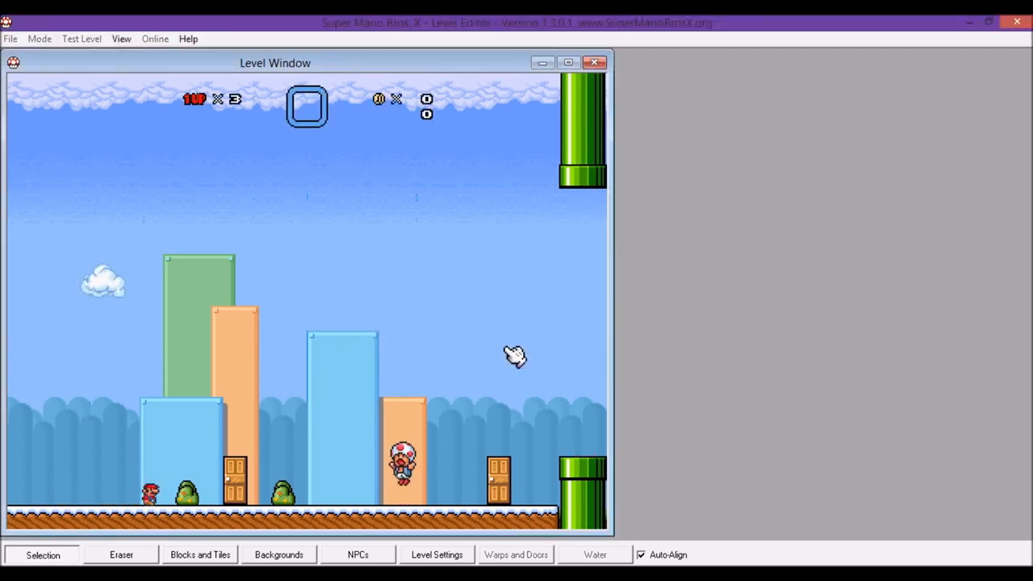
key(Right)
key(z)
key(Down)
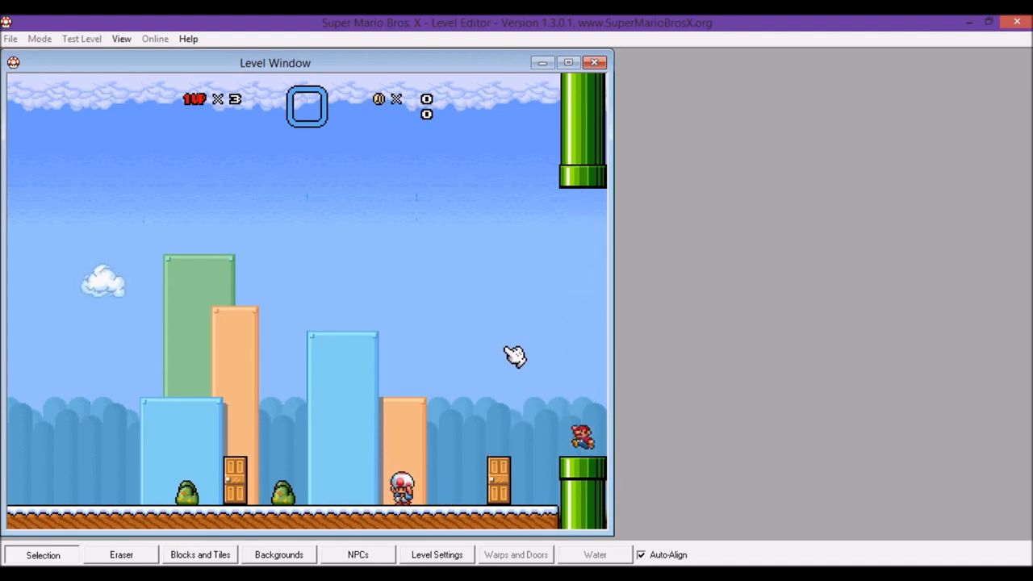
key(Down)
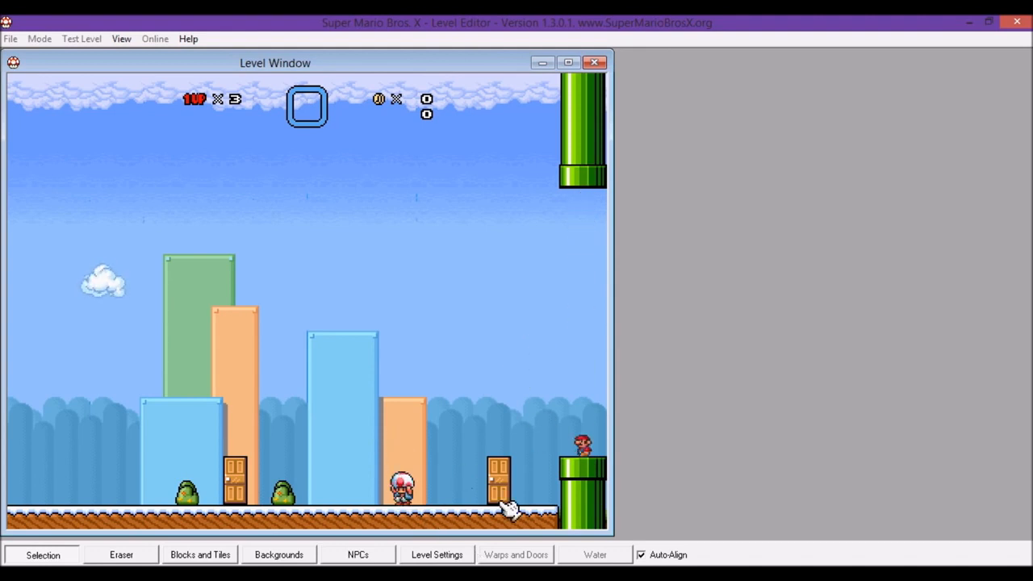
key(Escape)
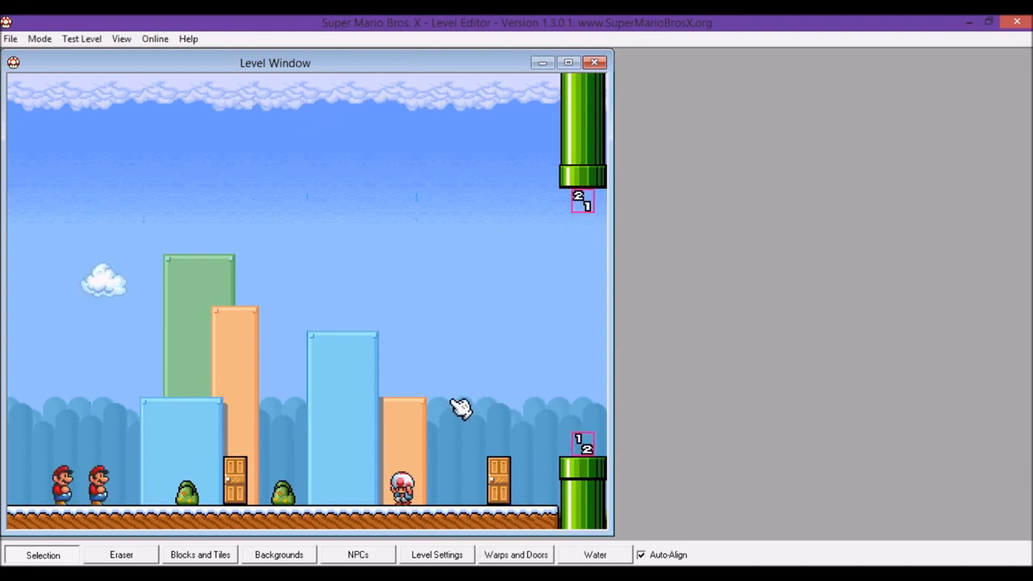
- Create a Door warp with its entrance on the door beside the ground pipe and its exit on the door between the bushes
click(543, 555)
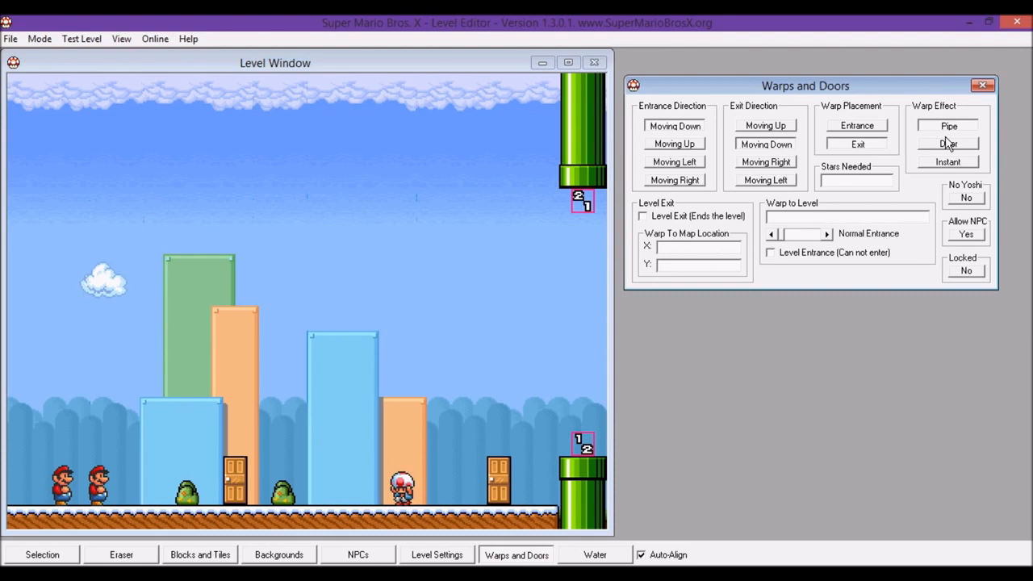
click(965, 145)
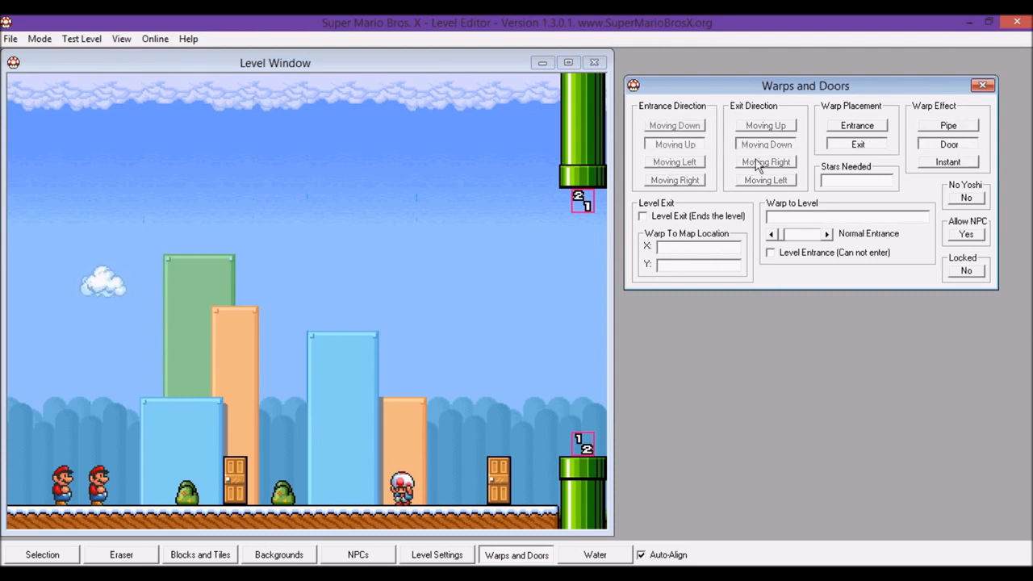
click(856, 127)
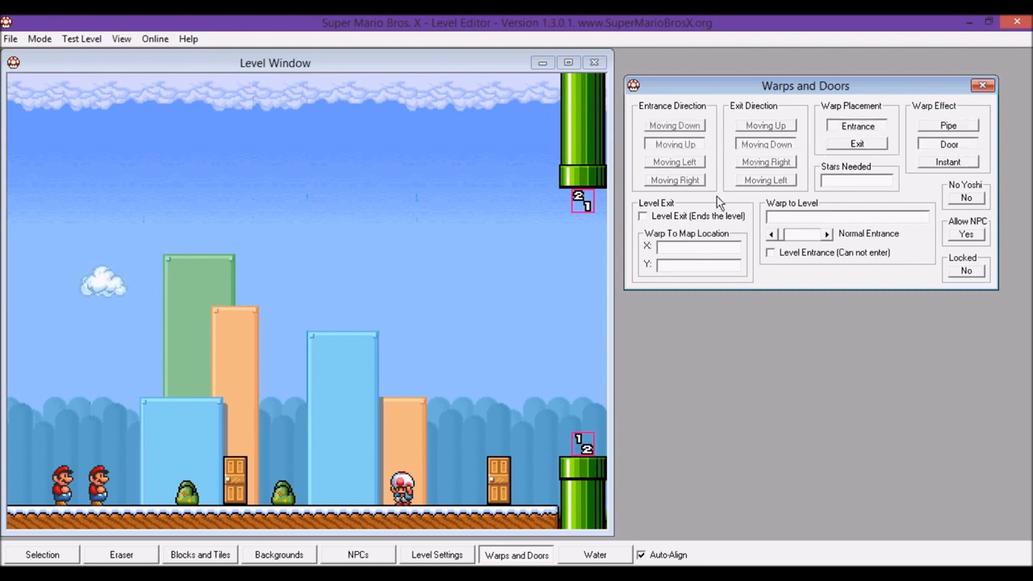
click(497, 490)
click(857, 144)
click(234, 491)
- Add a return Door warp from the door between the bushes to the door beside the ground pipe, and reselect Entrance placement
click(843, 127)
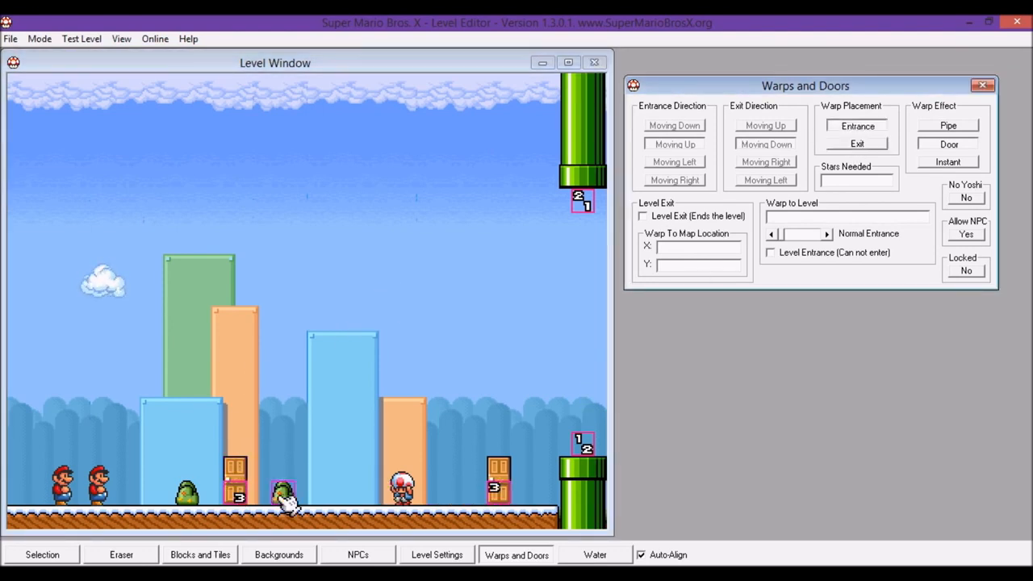
click(234, 490)
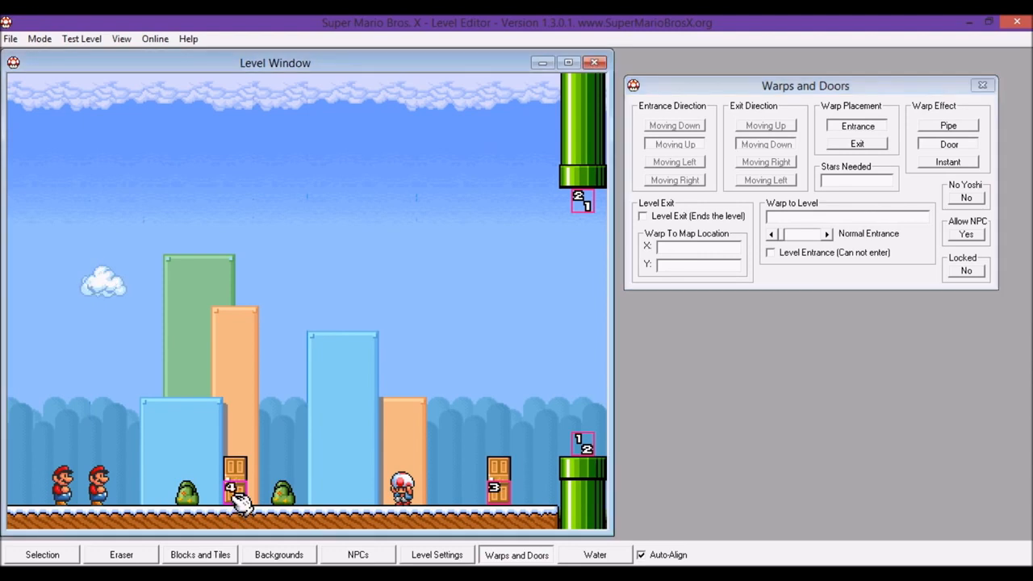
click(858, 143)
click(499, 493)
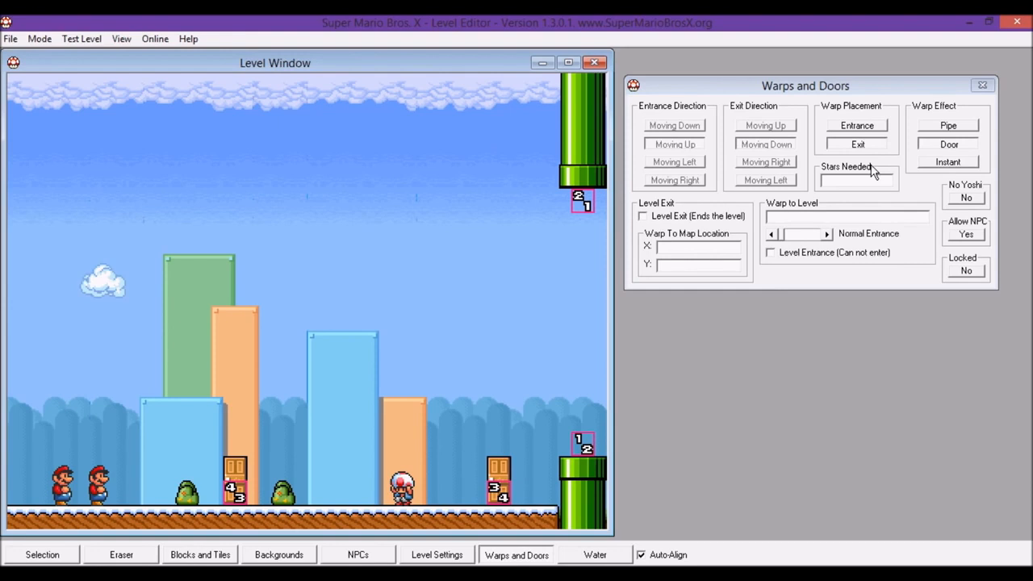
click(864, 127)
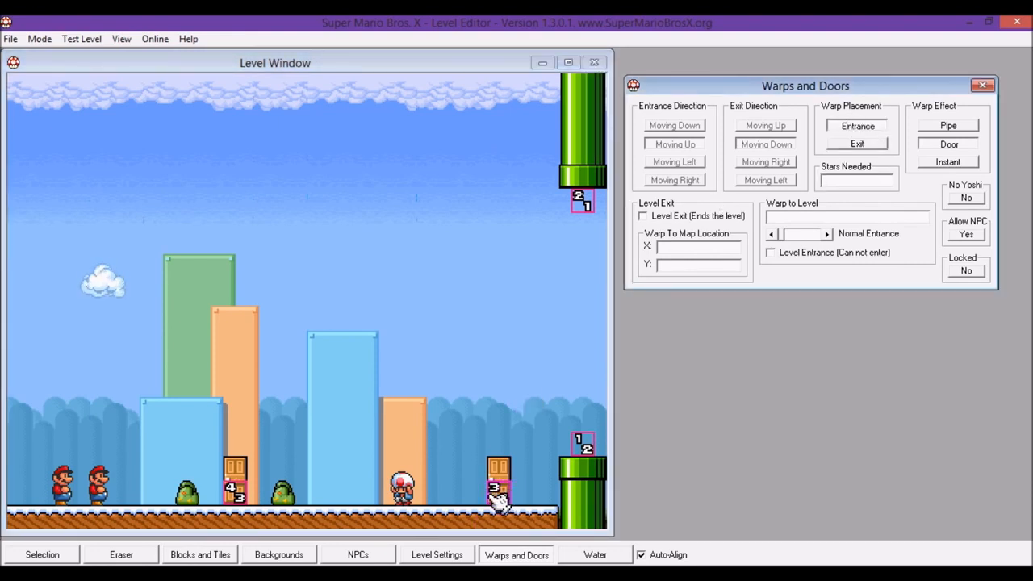
- Place the return Door warp's exit on the door beside the ground pipe, then save the level and start a test
click(876, 145)
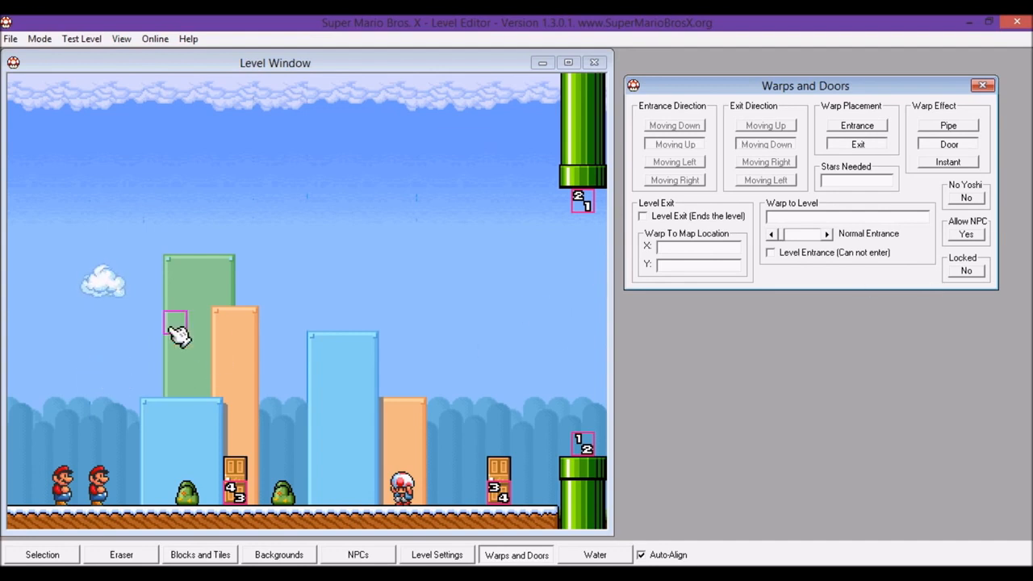
click(81, 38)
click(102, 60)
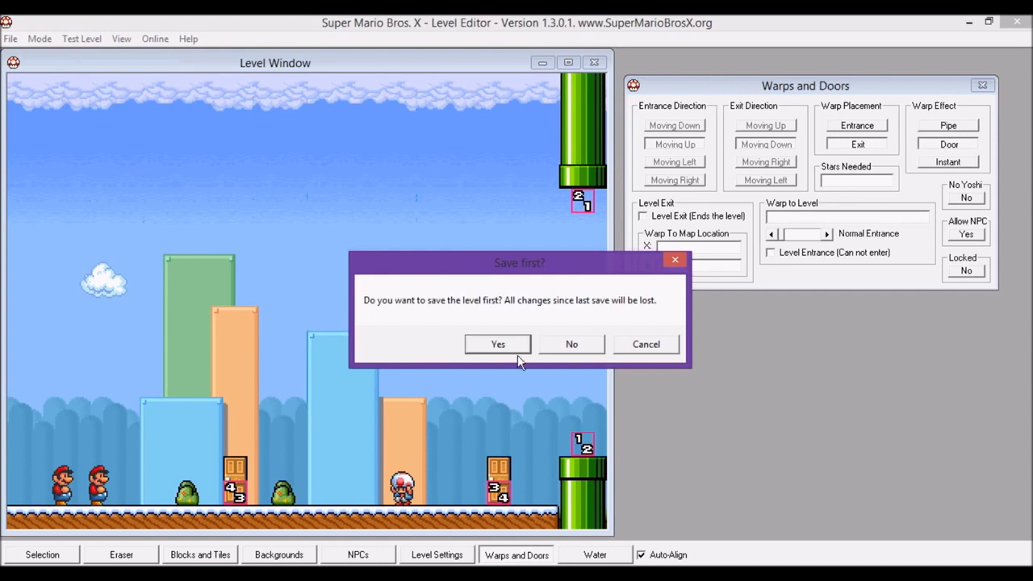
click(524, 343)
- Take Mario through the door warps in both directions and walk him over to the Toad
key(Right)
key(Up)
key(Up)
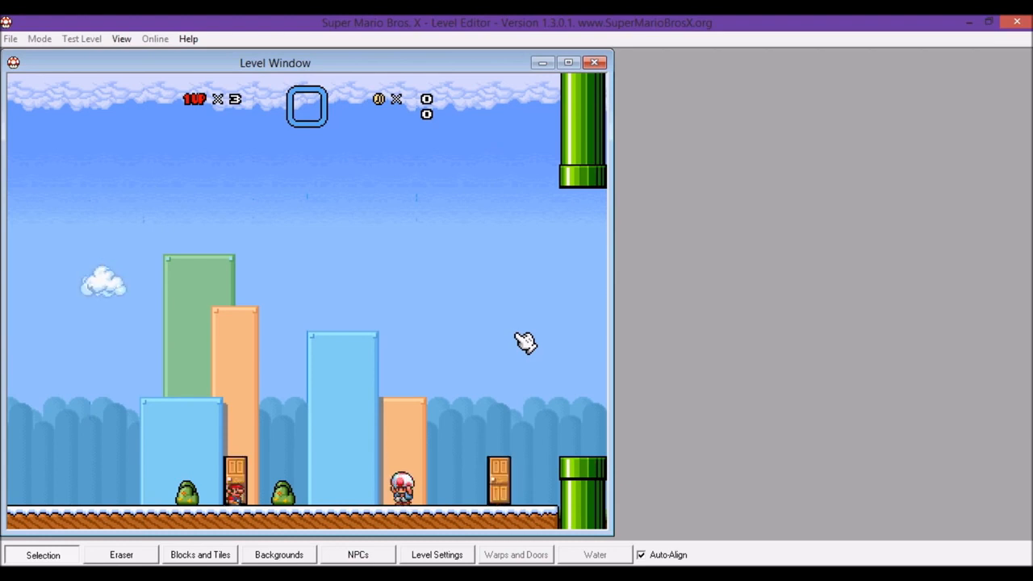
key(Up)
key(Left)
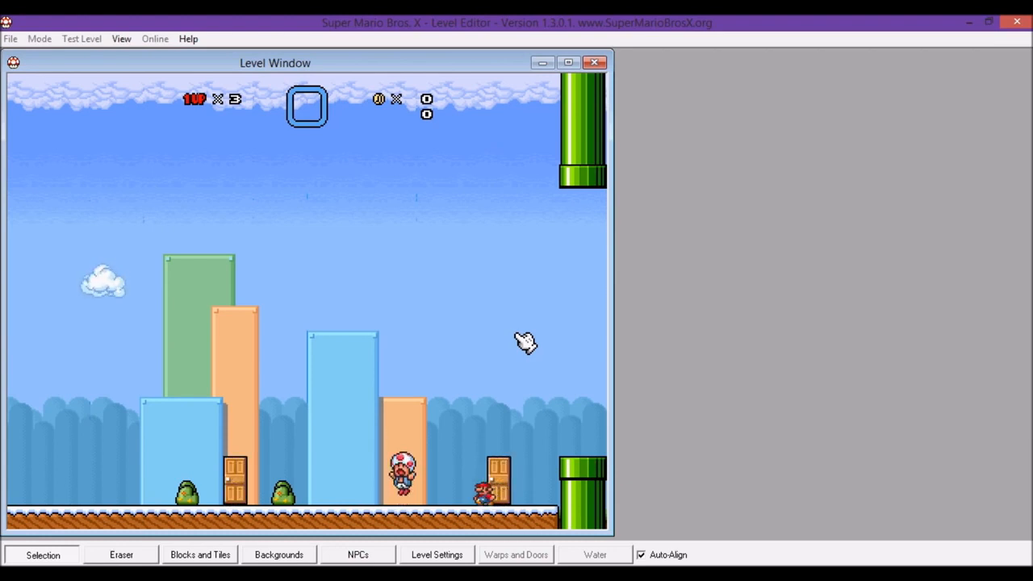
key(Up)
key(z)
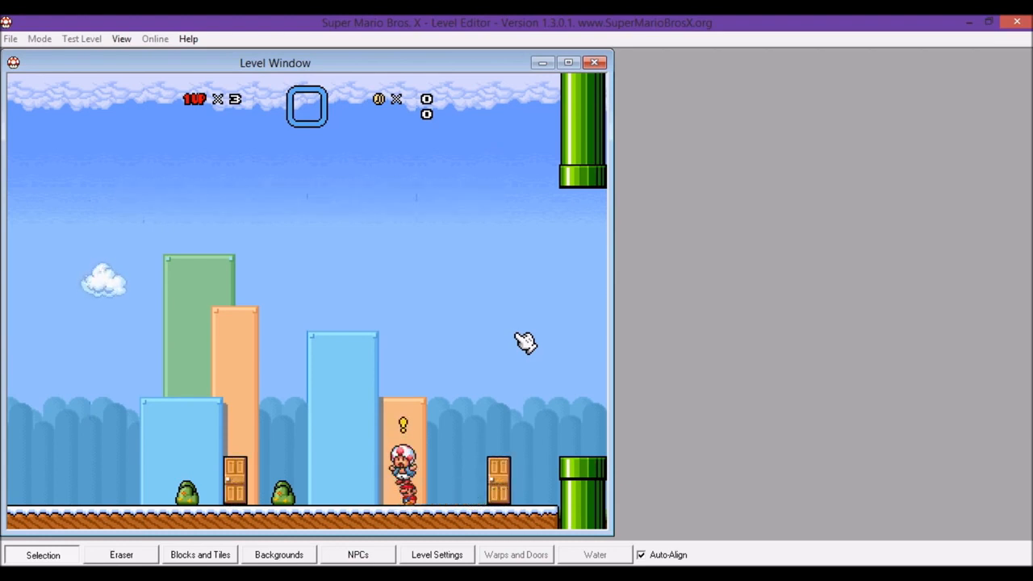
- Move Mario onto the ground pipe, try its downward warp, return to the nearby door, and end the test
key(Right)
key(z)
key(Down)
key(Right)
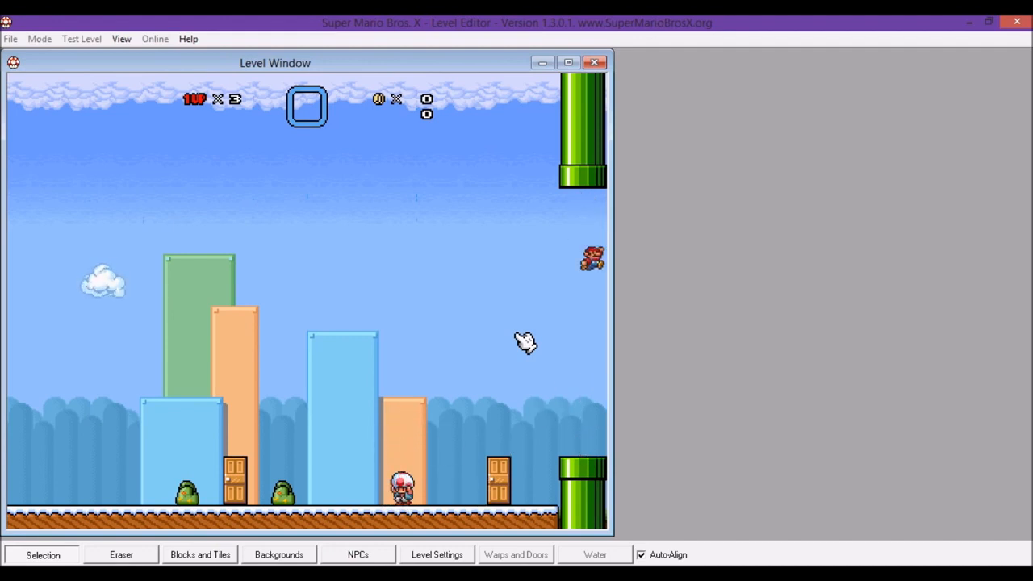
key(z)
key(Right)
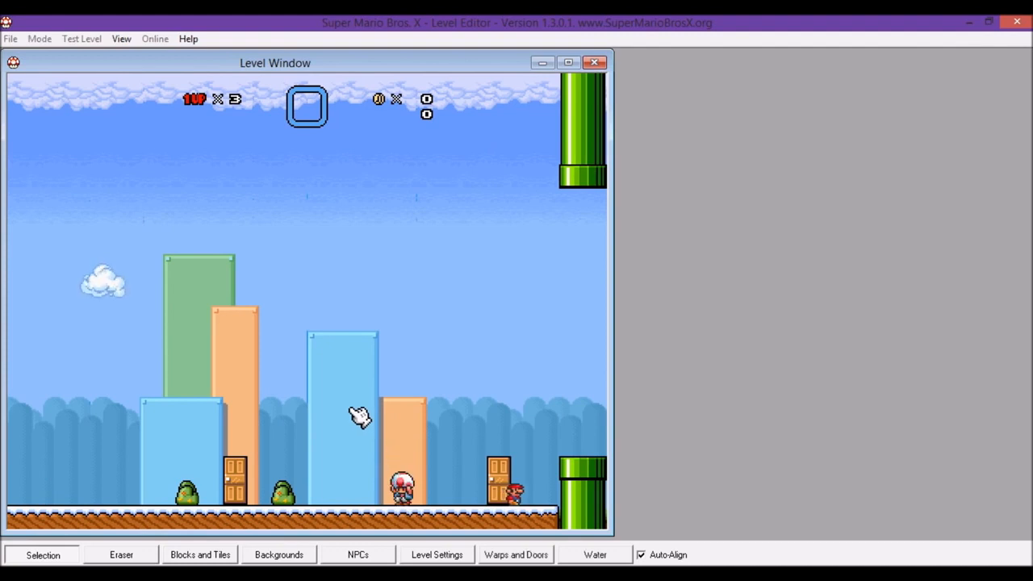
key(Escape)
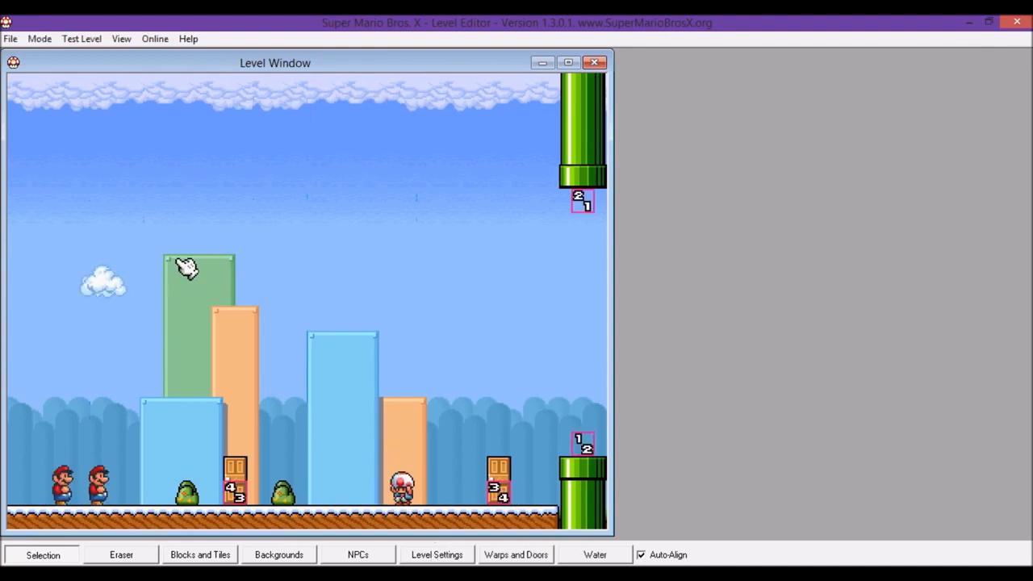
- Open the level 1-1.lvl from the Escape from Luigi's Island folder inside smbx worlds
click(9, 39)
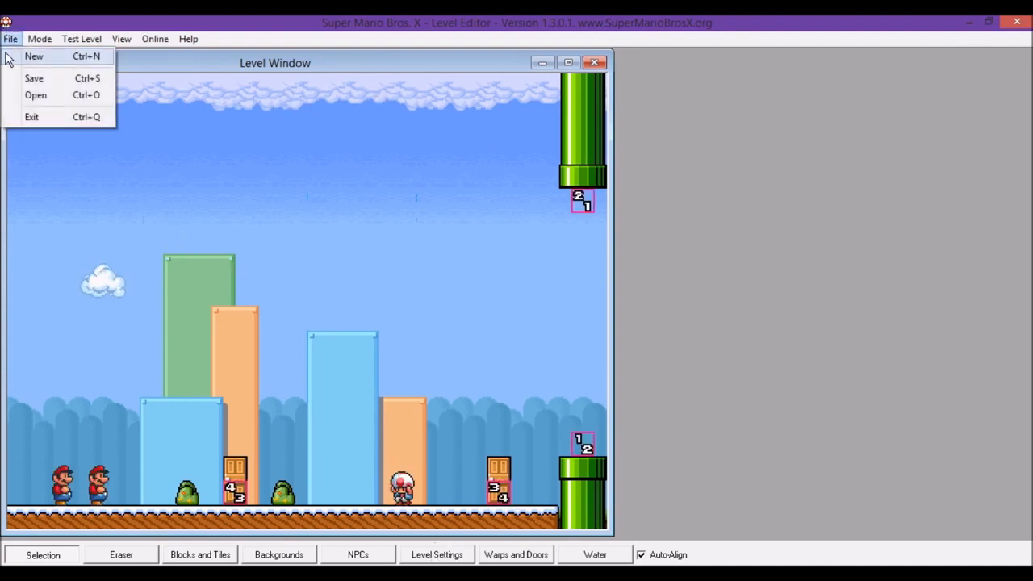
click(13, 94)
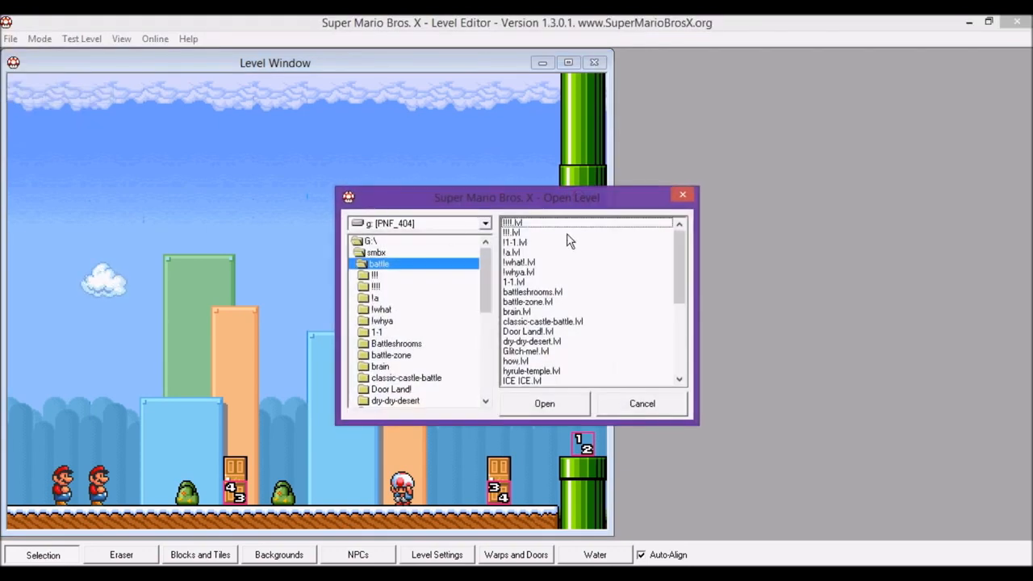
drag(682, 255, 682, 348)
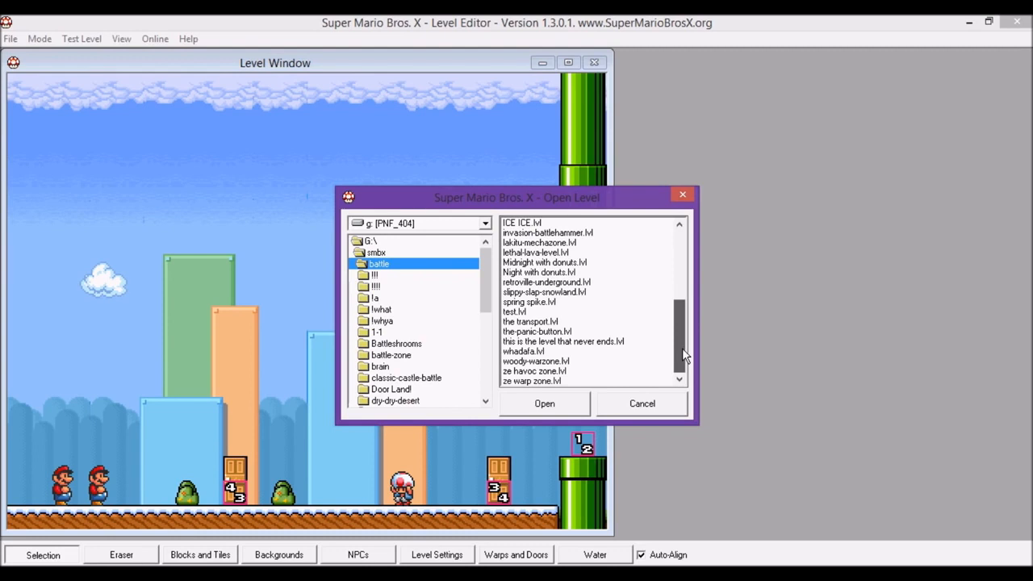
drag(682, 348, 700, 265)
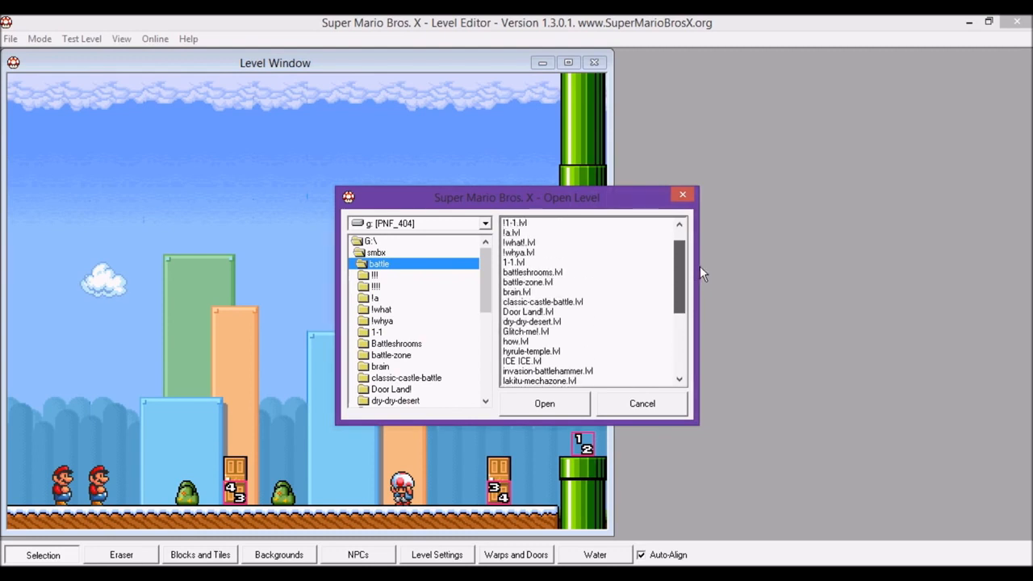
double_click(377, 253)
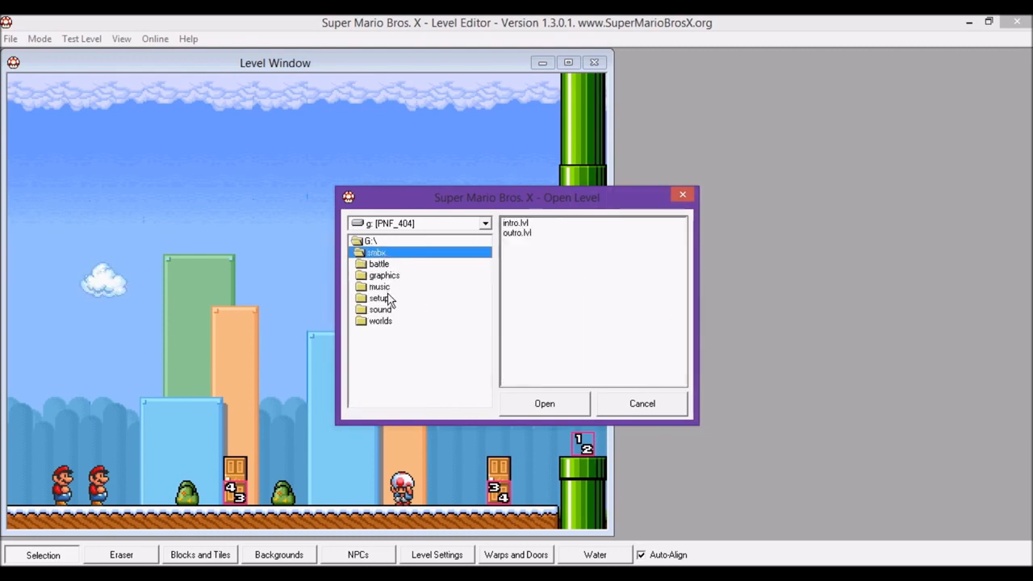
double_click(381, 321)
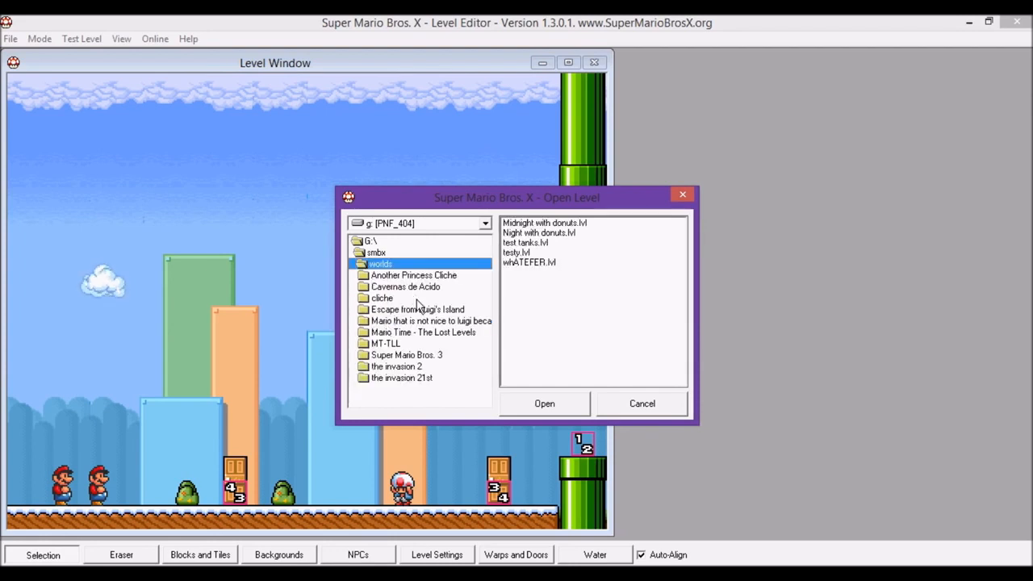
double_click(427, 312)
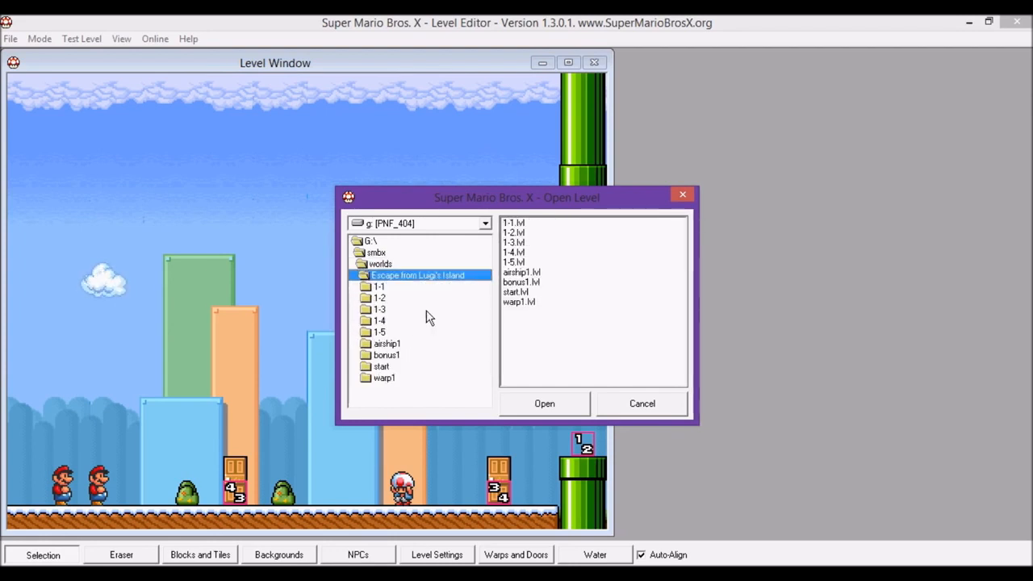
click(533, 274)
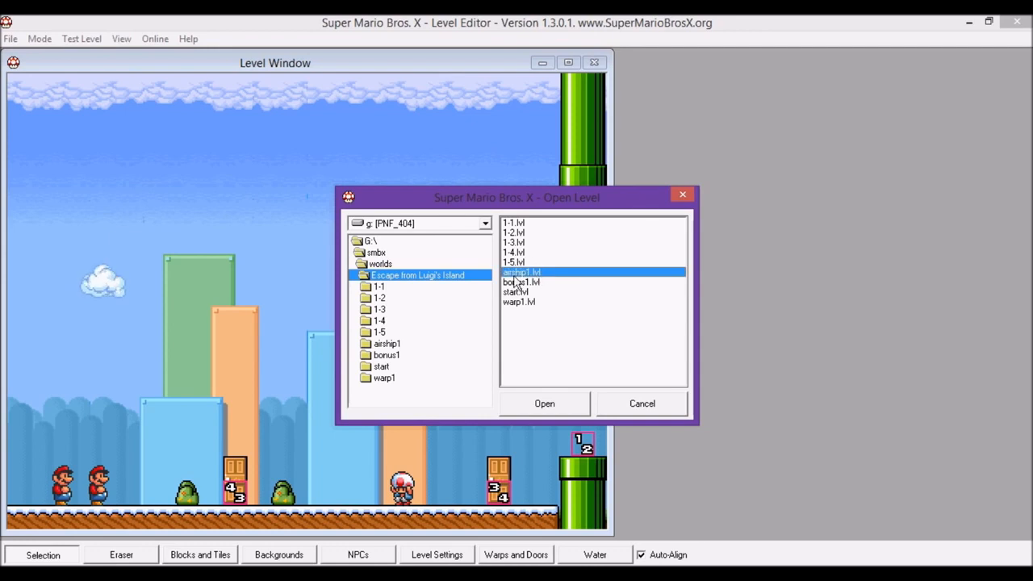
double_click(517, 224)
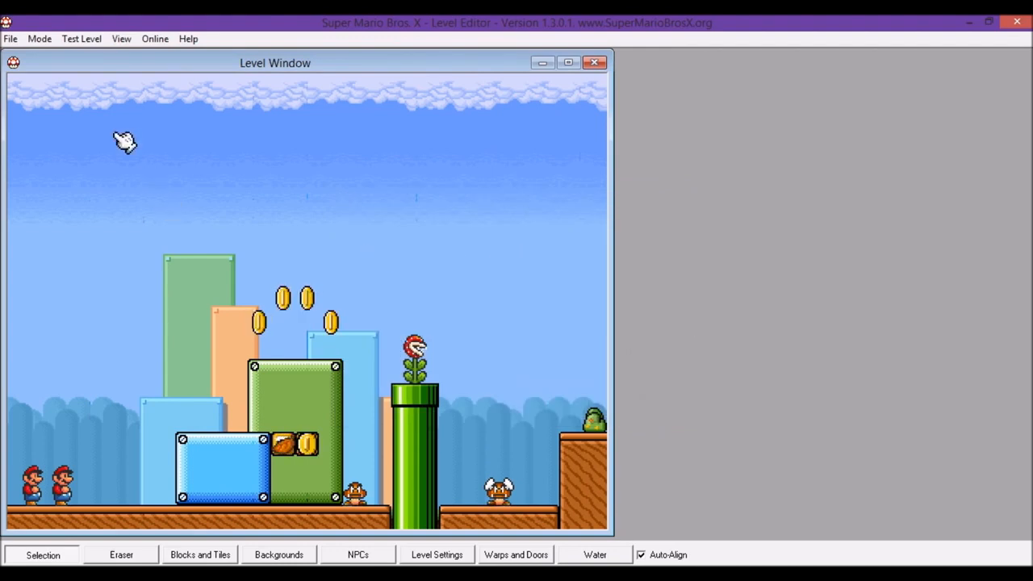
- Save the level and test it, having Mario hit the two question blocks and reach the foot of the pipe
click(82, 38)
click(93, 56)
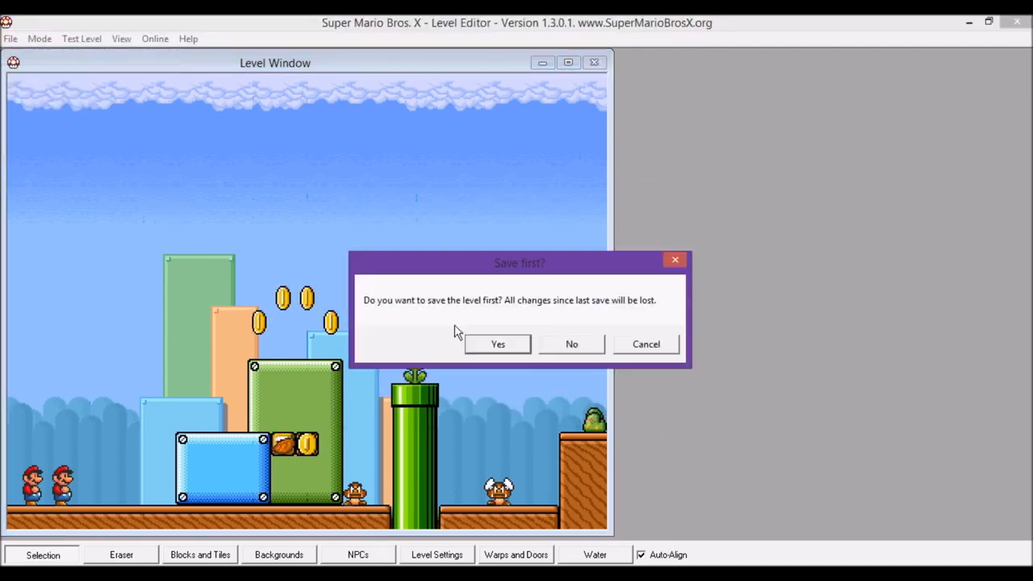
click(498, 345)
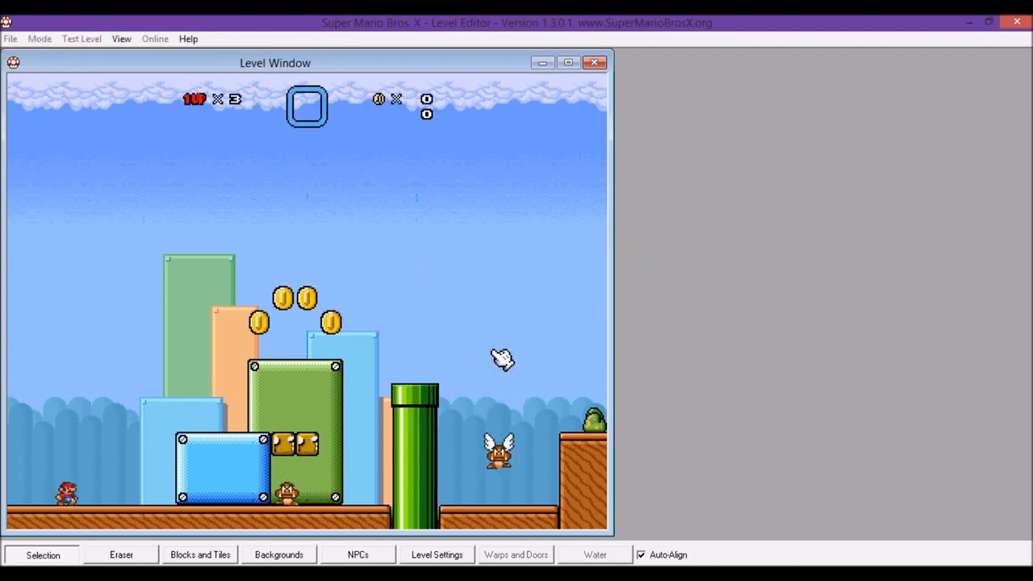
key(Right)
key(z)
key(Right)
key(z)
key(Right)
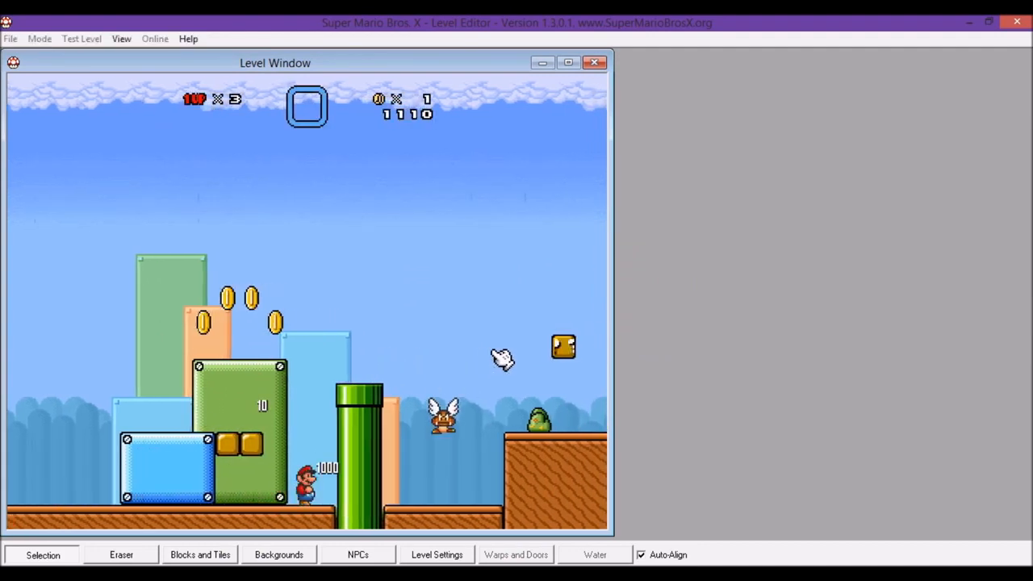
- Climb the coloured blocks with Mario, collect the four coins above them, and land on top of the pipe
key(Left)
key(z)
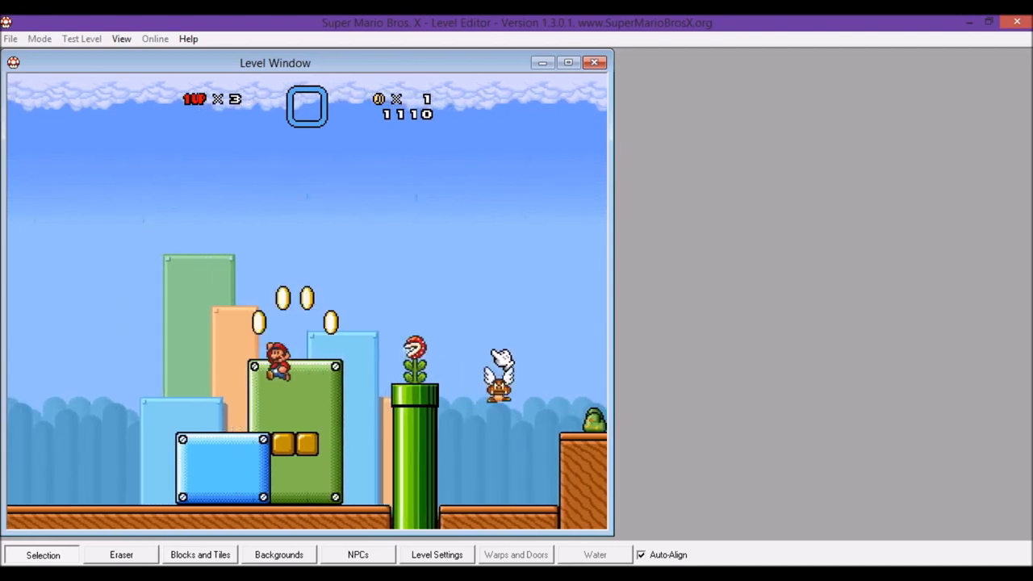
key(z)
key(Right)
key(z)
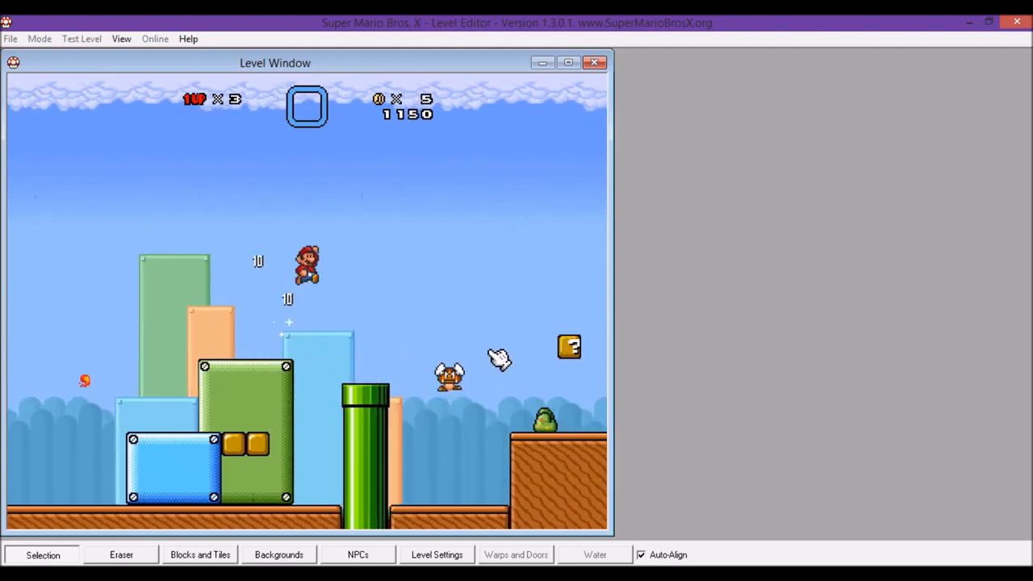
key(Right)
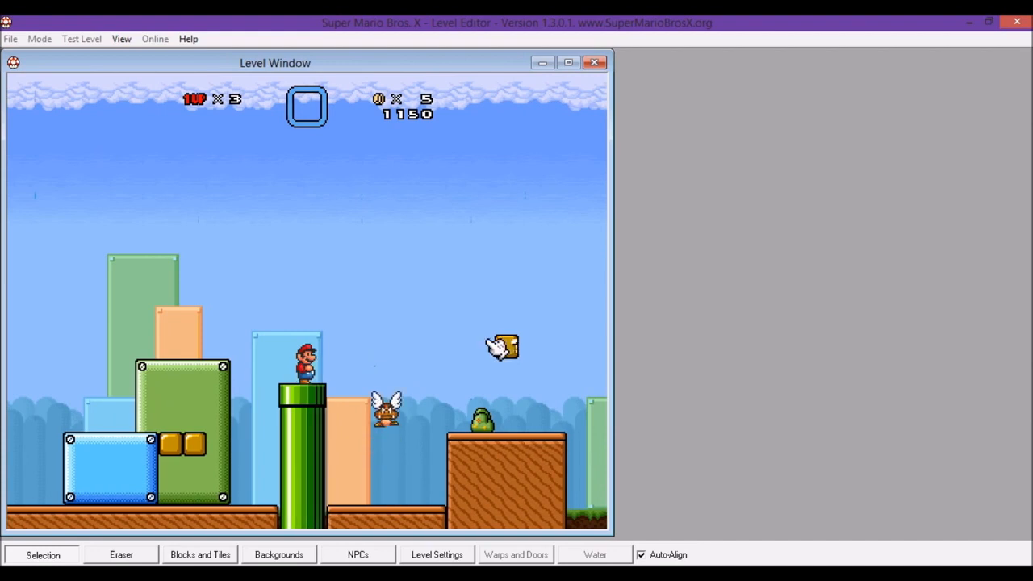
- Pick up the winged Goomba during the test, put it back beside the pipe, and inspect its Koopa Para-Troopa AI setting
right_click(396, 393)
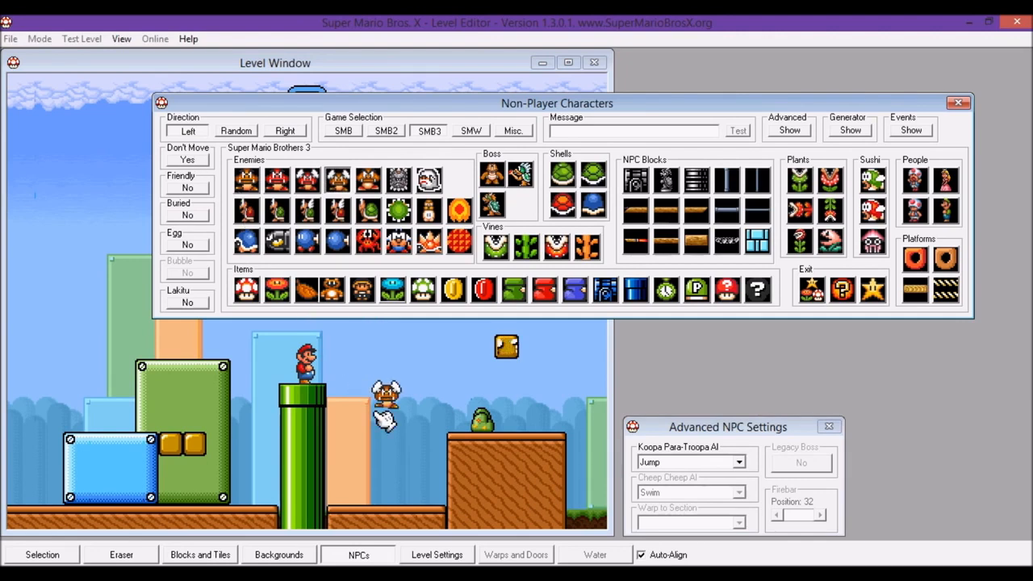
click(386, 436)
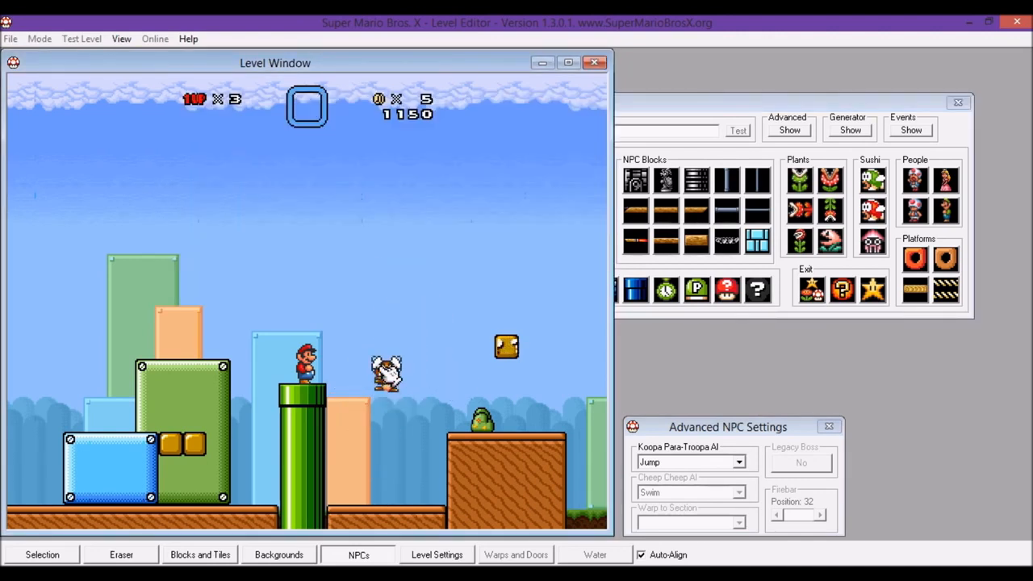
click(740, 462)
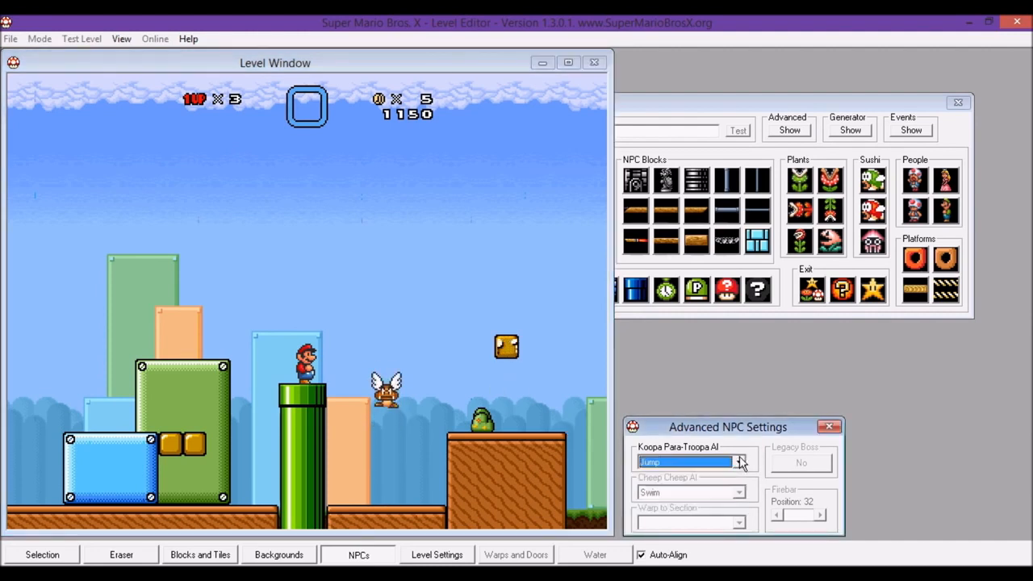
right_click(487, 387)
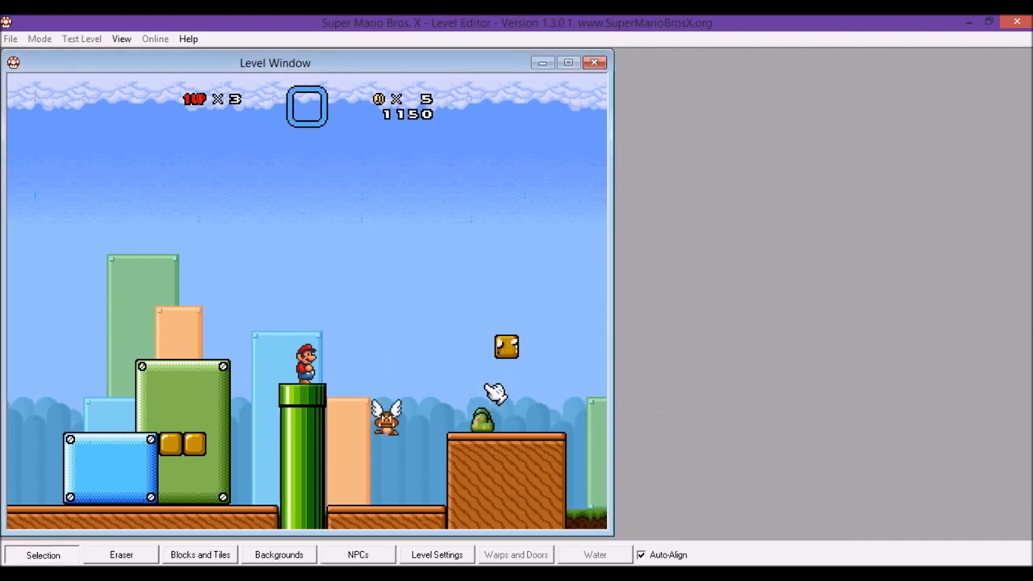
- Pick up the question block above the bush, set its contents to Tanooki Suit, and place it higher in the sky
click(512, 362)
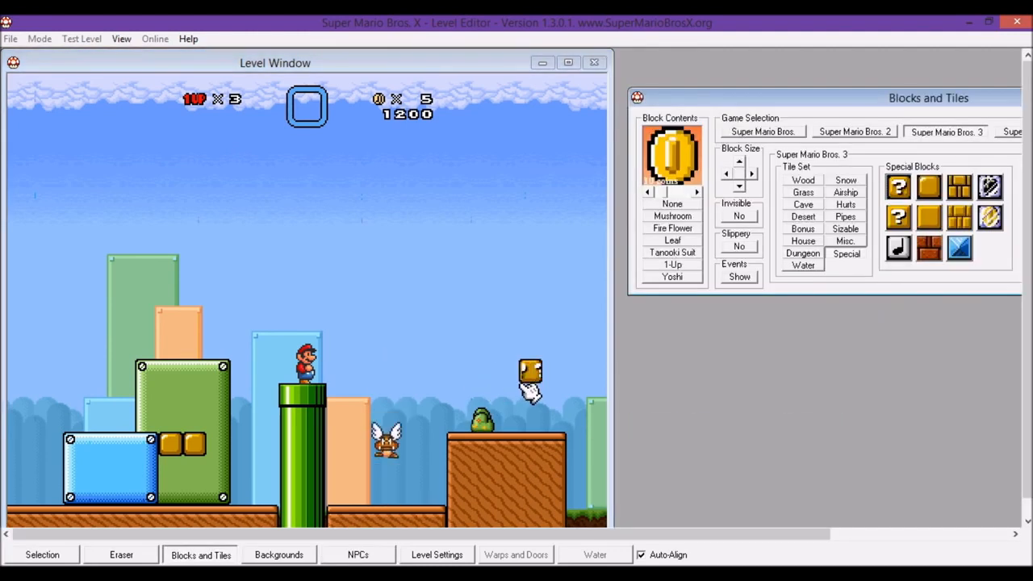
click(688, 205)
click(687, 216)
click(686, 229)
click(685, 240)
click(673, 253)
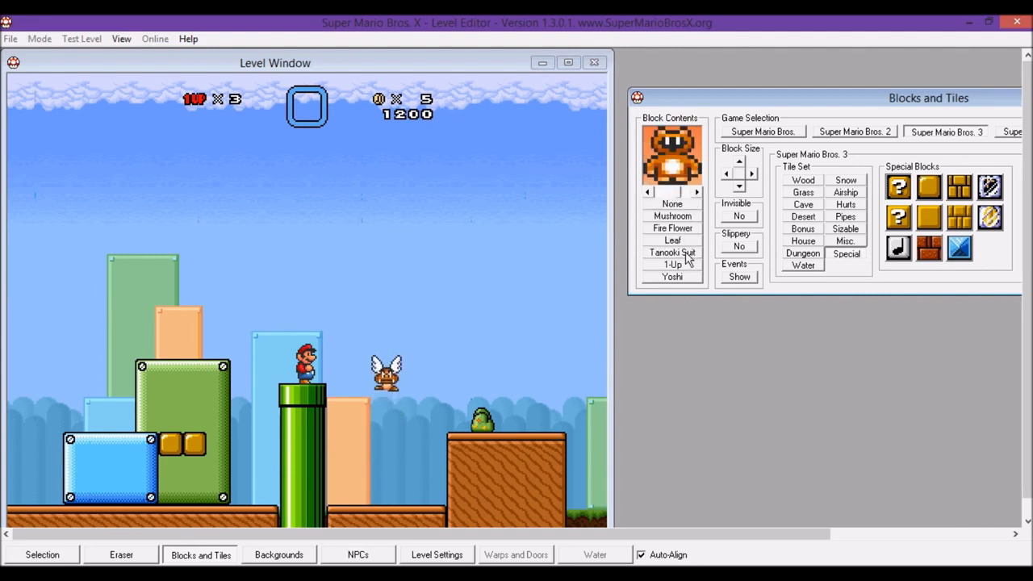
click(460, 229)
right_click(557, 270)
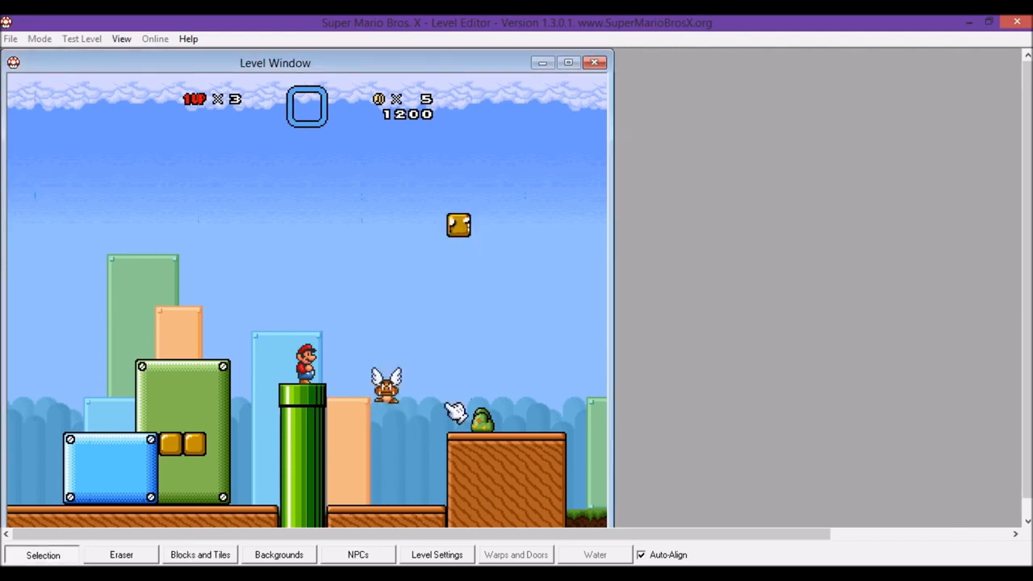
- Set the Tanooki Suit question block to invisible and place it above the bush on the brown ledge
click(202, 555)
drag(792, 109, 704, 104)
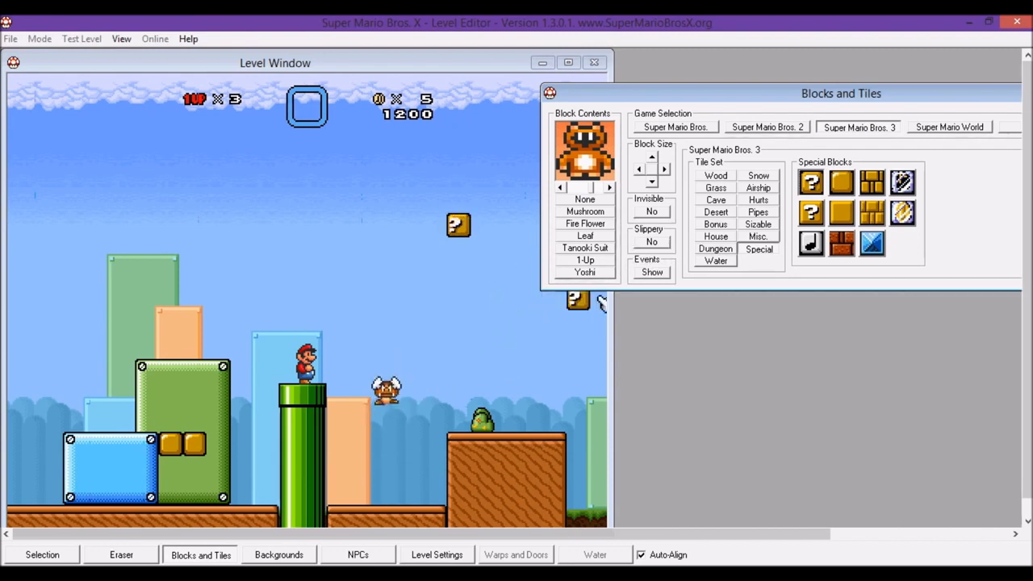
click(653, 215)
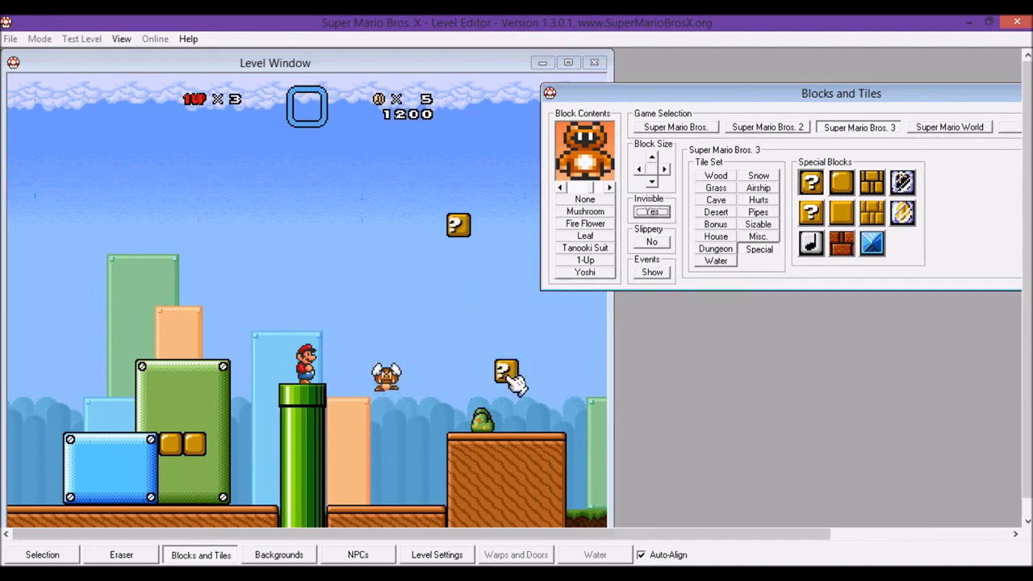
click(512, 373)
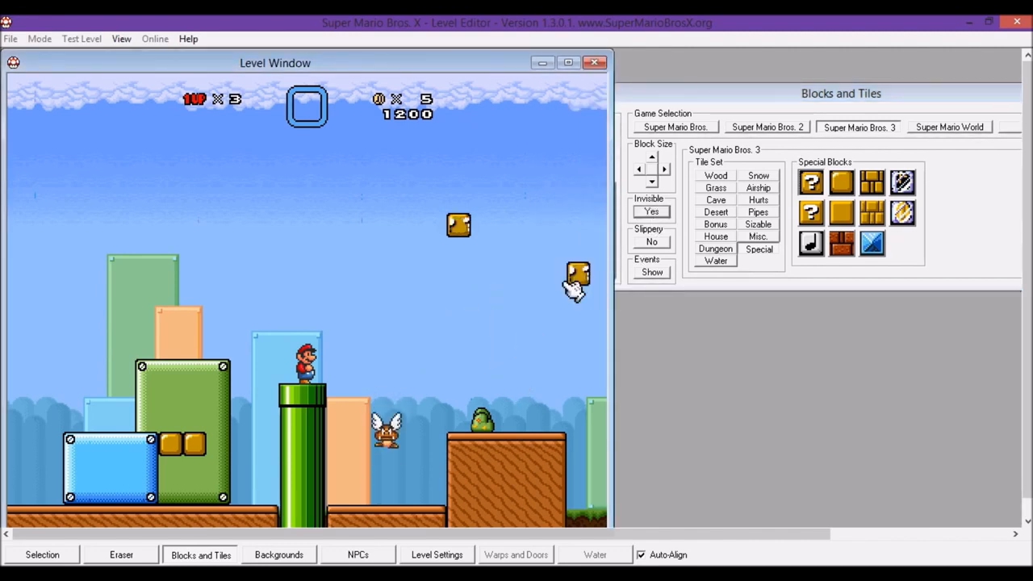
click(679, 238)
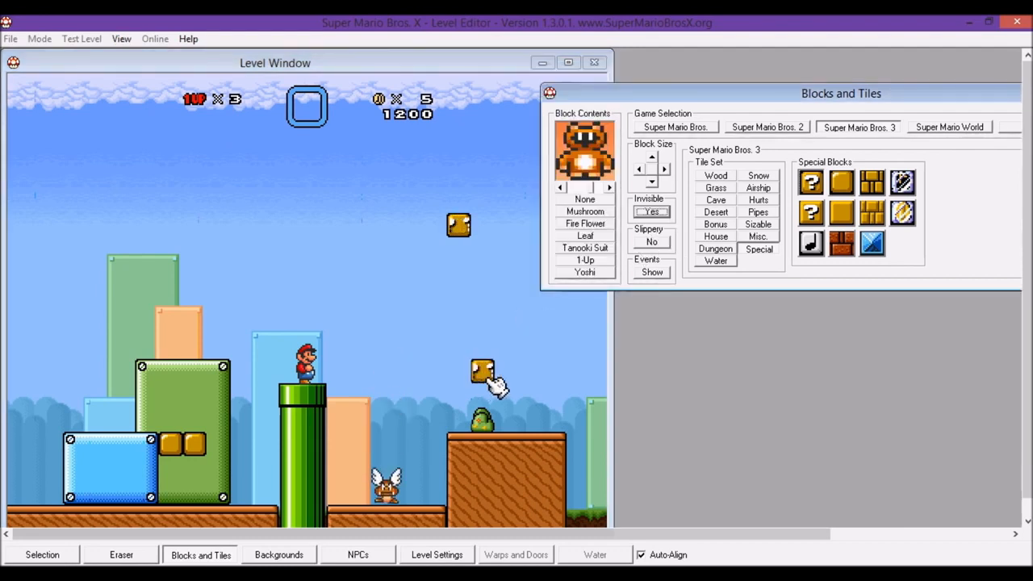
click(495, 347)
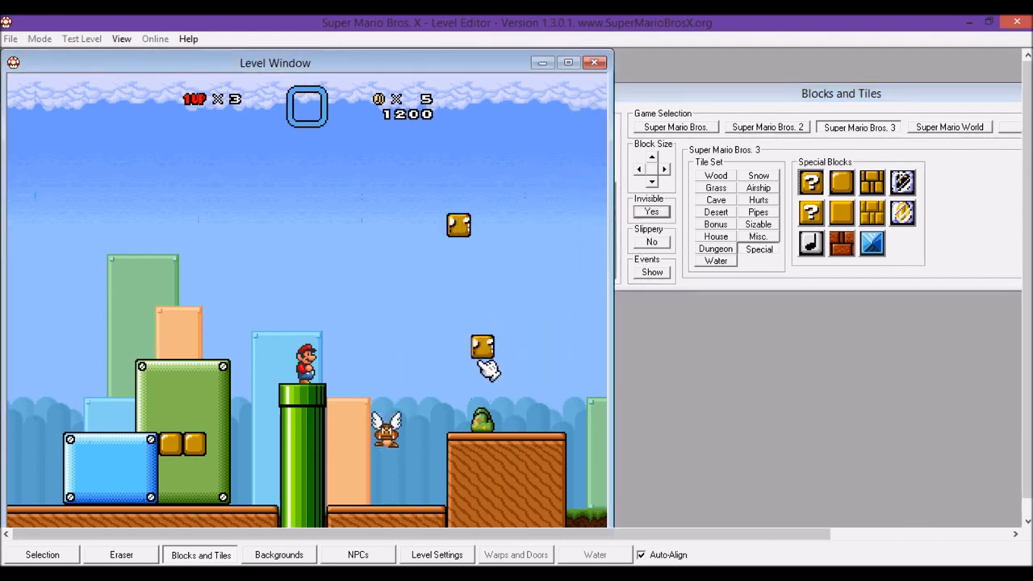
- Set the question block's contents to Fire Flower, make it slippery, and inspect its event settings
click(775, 281)
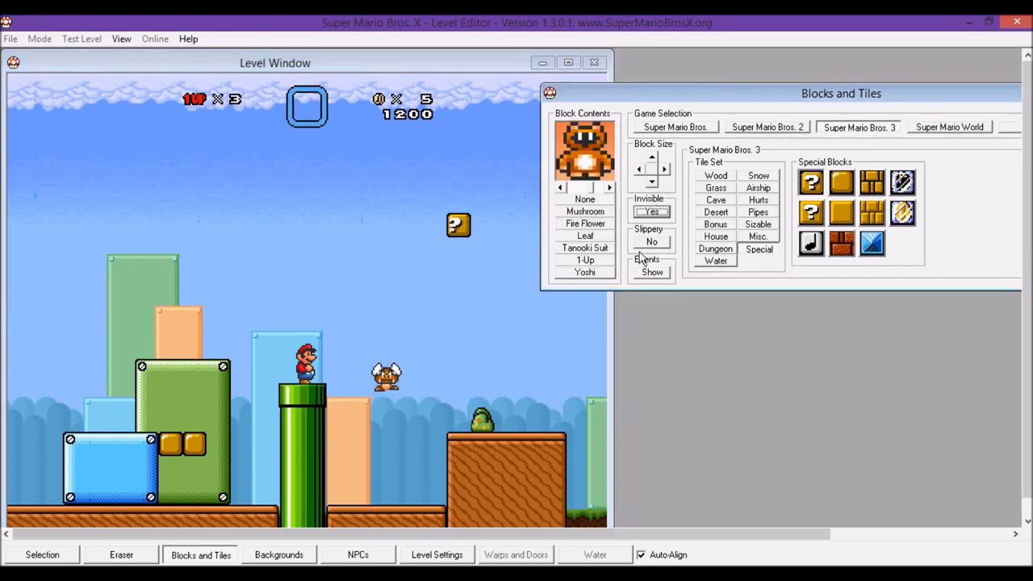
click(533, 339)
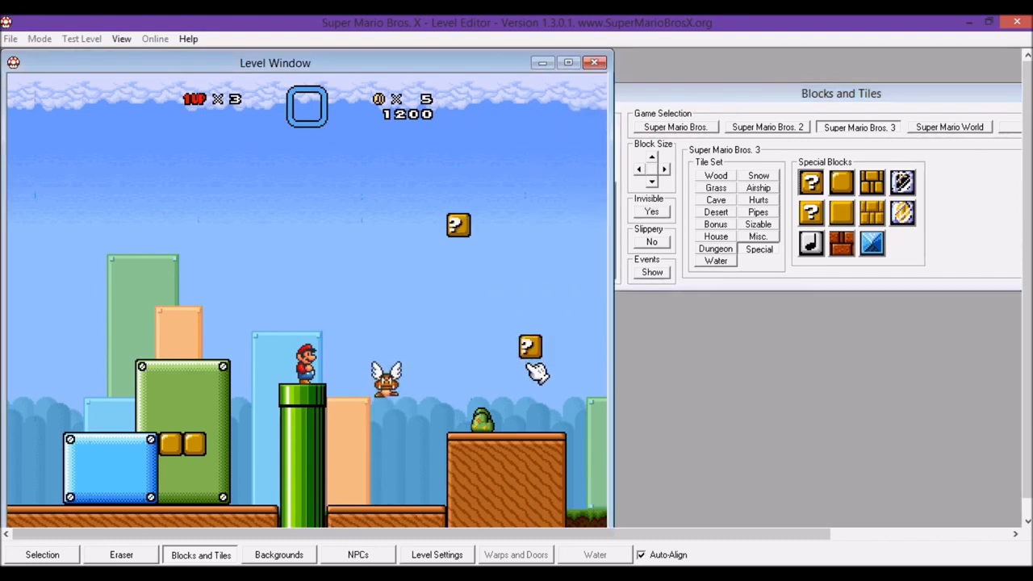
click(635, 255)
click(590, 226)
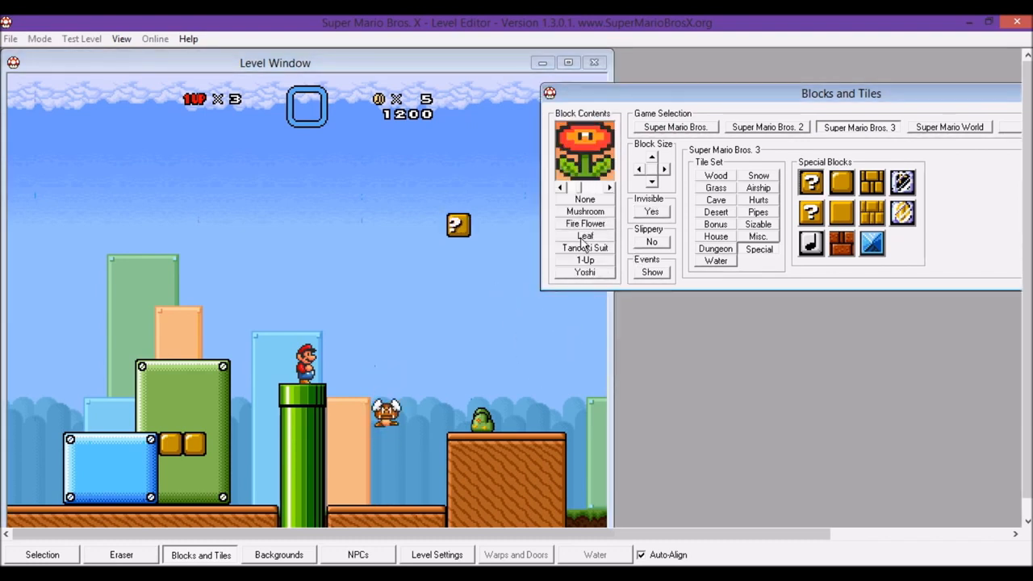
click(526, 375)
click(653, 243)
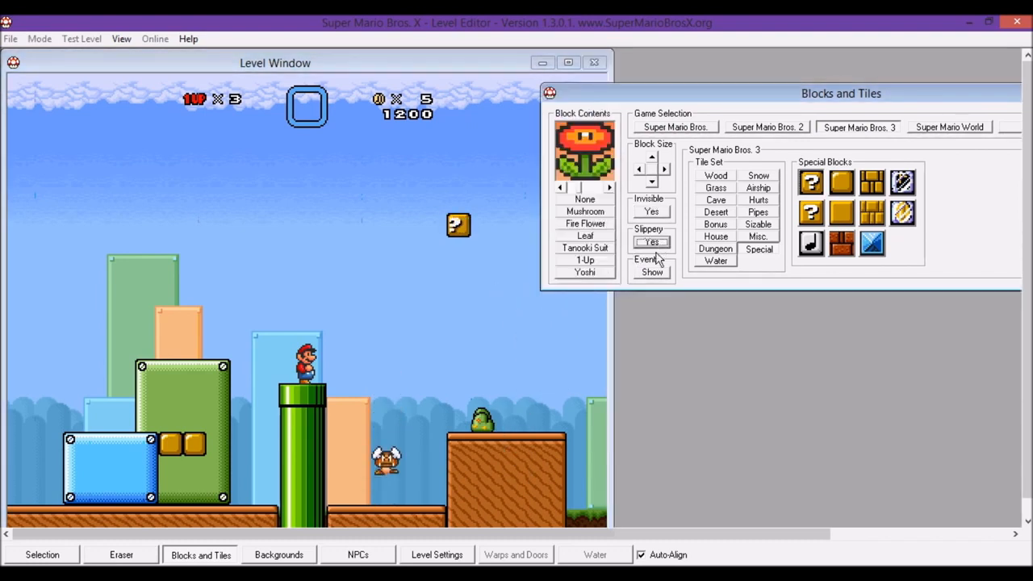
click(648, 273)
click(831, 59)
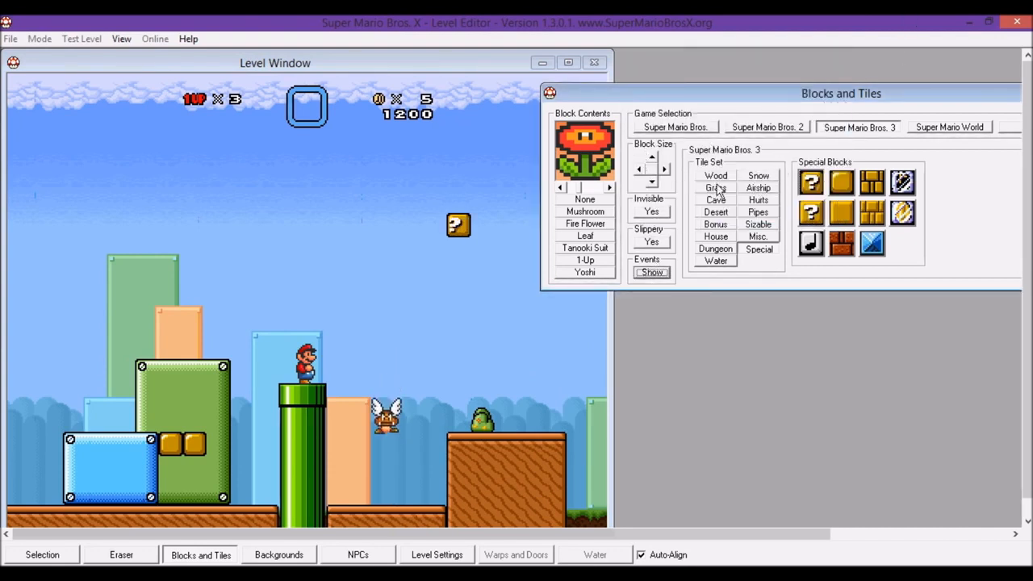
- Choose the blue Super Mario Bros. 3 sizable block and paint a cluster of overlapping blocks above the brown ledge
click(756, 226)
click(813, 217)
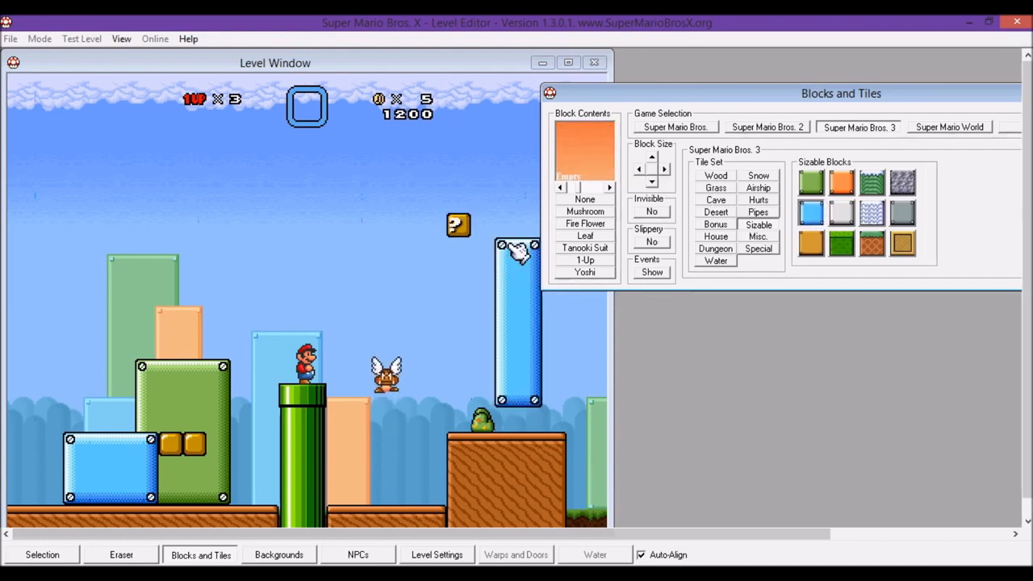
click(509, 233)
mouse_move(563, 232)
mouse_down()
mouse_move(417, 310)
mouse_move(417, 226)
mouse_move(517, 96)
mouse_move(557, 243)
mouse_move(586, 115)
mouse_move(533, 342)
mouse_move(615, 198)
mouse_up()
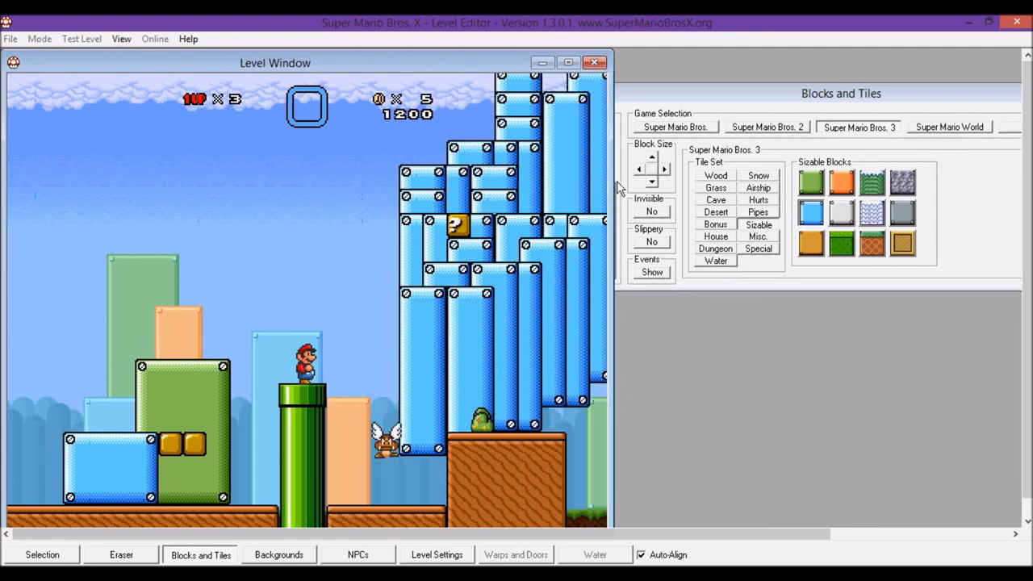
- Climb the blue block cluster with Mario, collect the Tanooki Suit from the question block, and continue to the green hill
key(Right)
key(z)
key(Left)
key(z)
key(Right)
key(z)
key(Left)
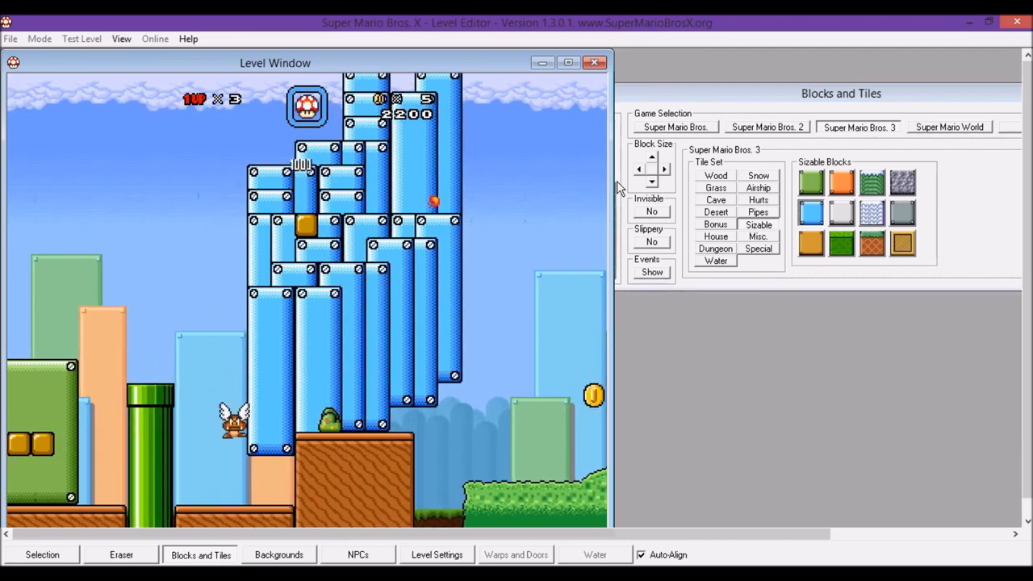
key(Right)
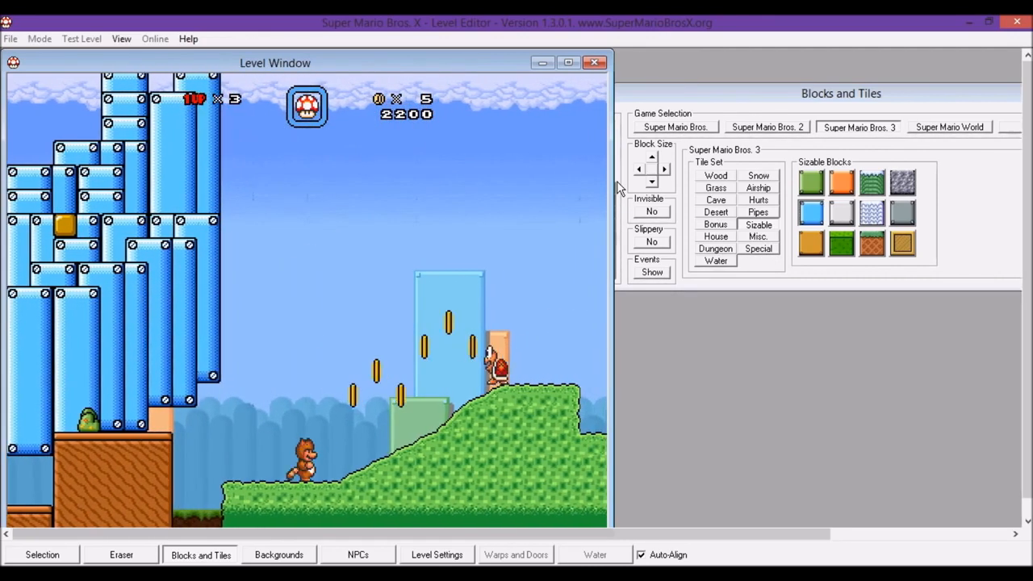
- Collect the coins over the green hill as Tanooki Mario while dealing with the red Koopa on the slope
key(Right)
key(z)
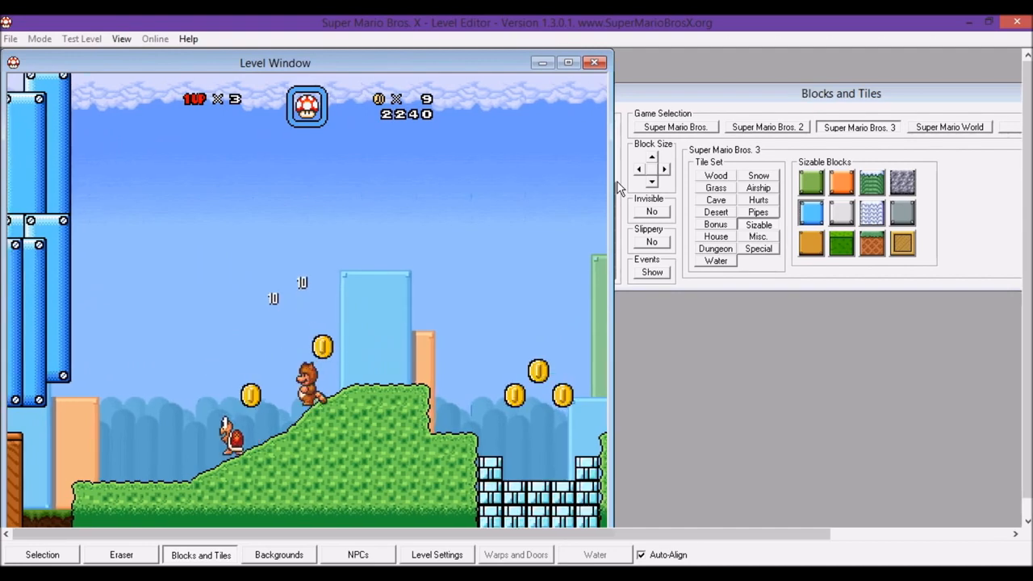
key(Left)
key(z)
key(Left)
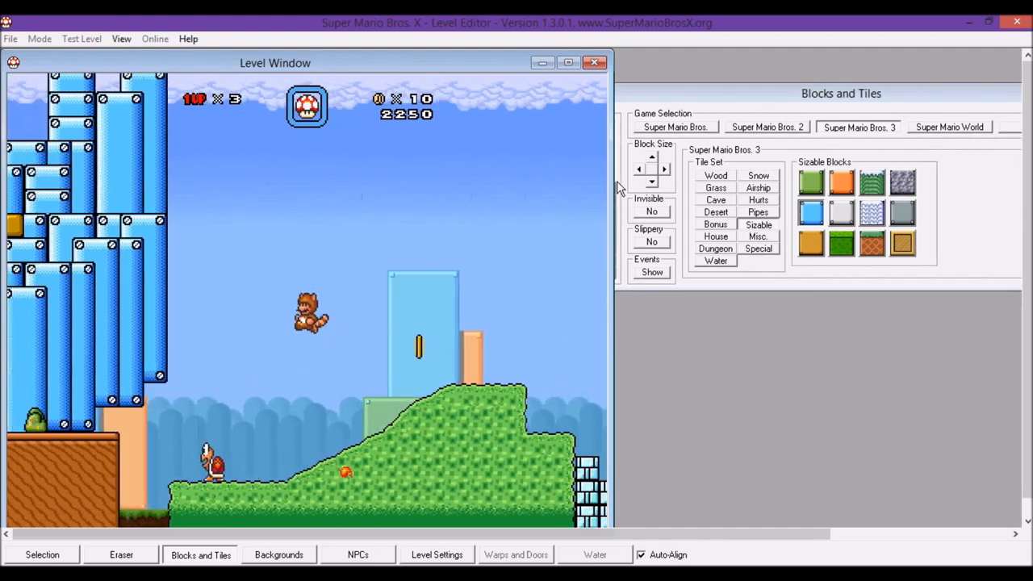
key(Right)
key(Left)
key(Right)
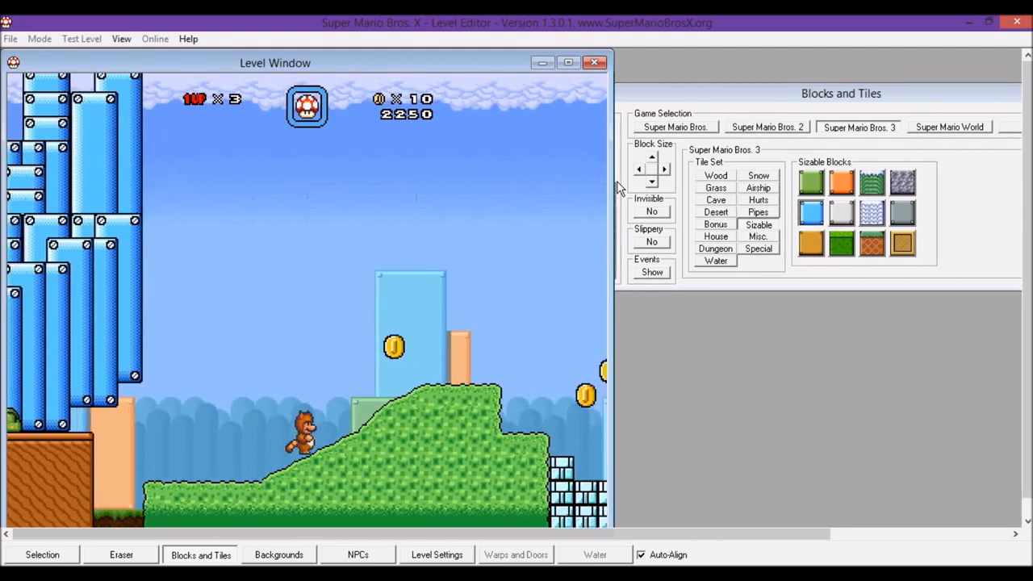
- Cross the ice-block pit with Mario, grab a block there, and release the leaf from the question block before the vine
key(z)
key(Right)
key(x)
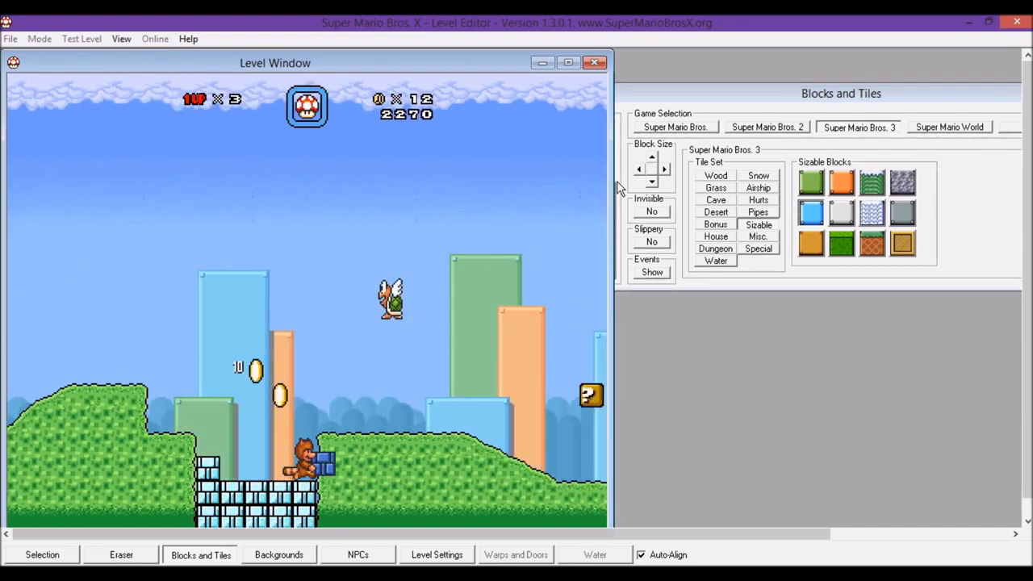
key(z)
key(Left)
key(Right)
key(Right)
key(z)
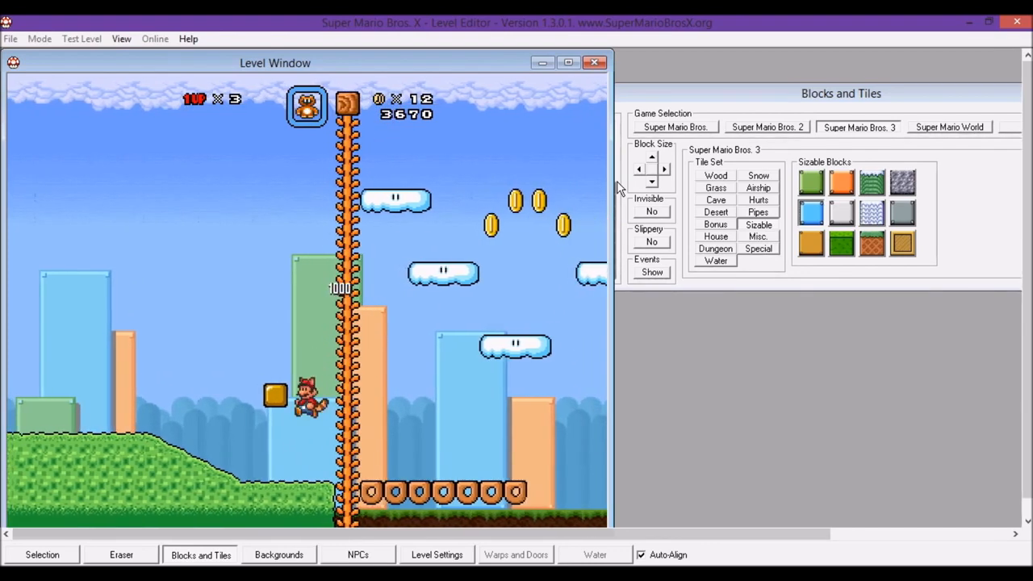
- Jump Mario onto the tall orange vine and climb to the level of the clouds
key(Right)
key(Up)
key(Up)
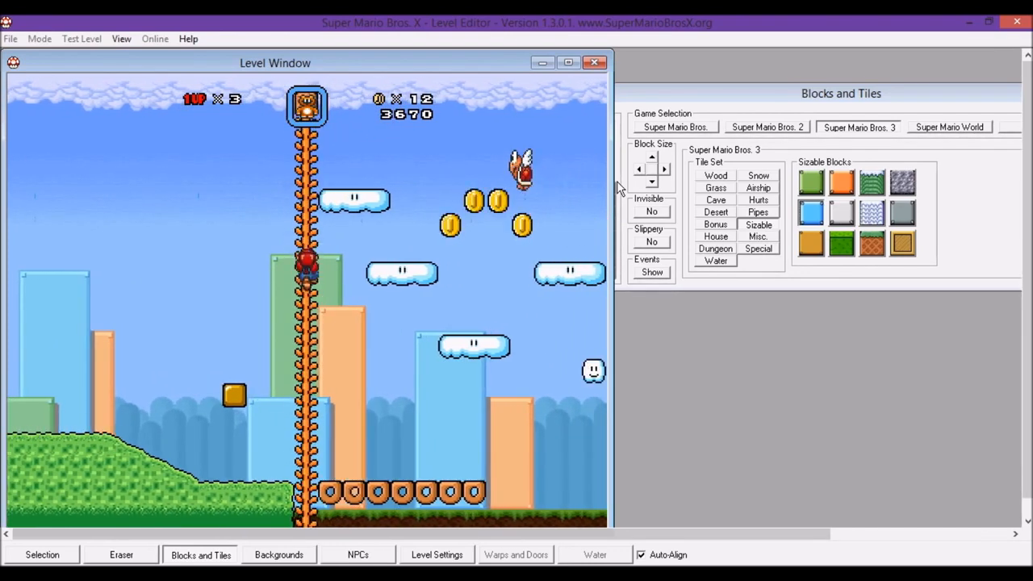
- Examine the Super Mario Bros. 3 vines and doughnut platforms among the non-player characters
click(380, 554)
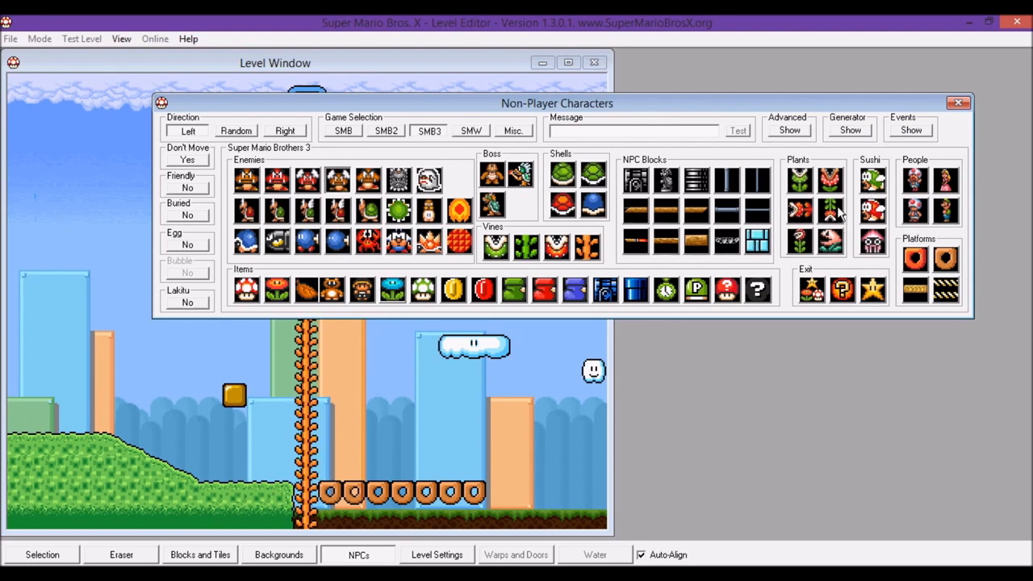
click(587, 247)
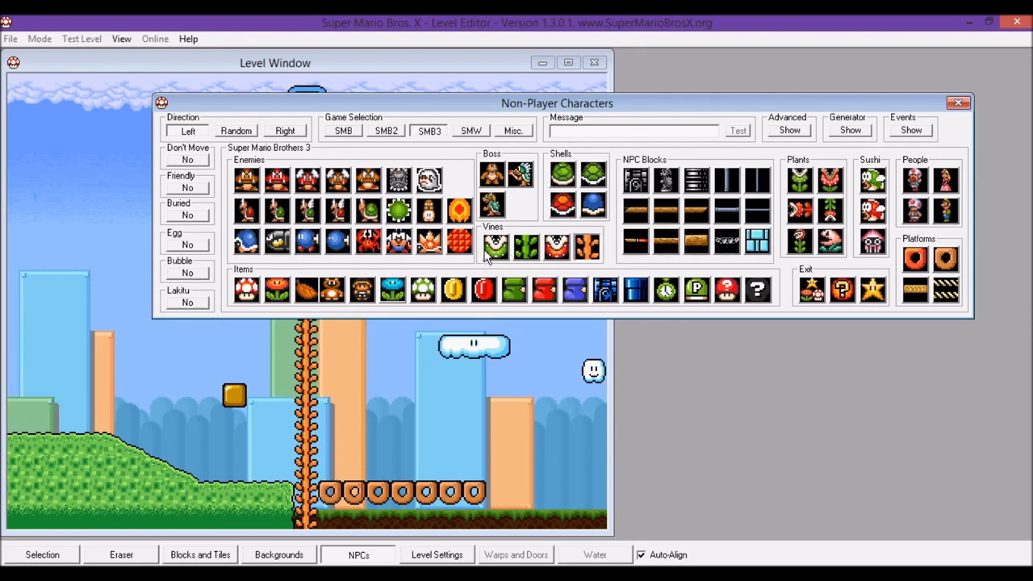
click(525, 252)
click(946, 260)
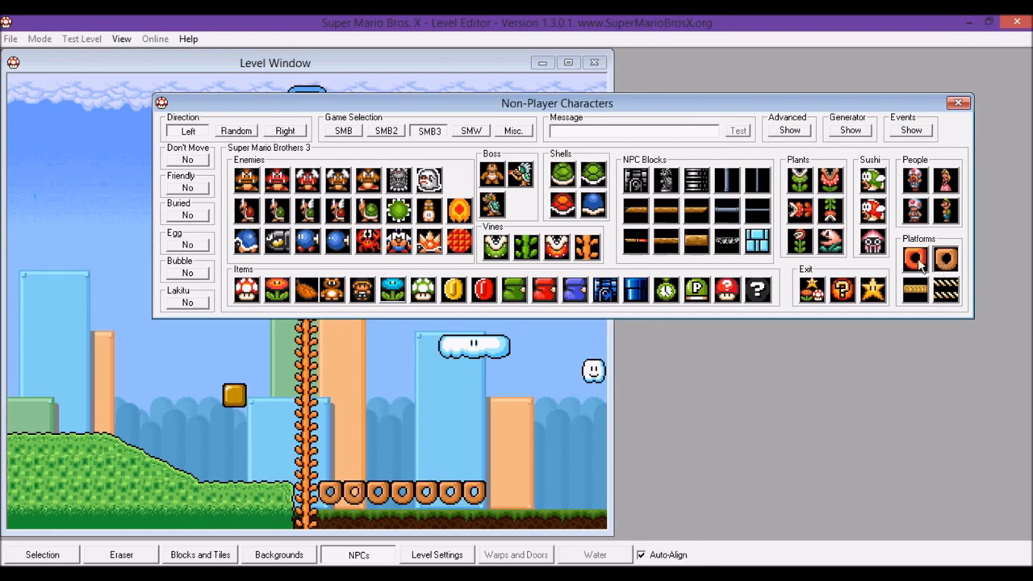
click(917, 262)
click(946, 260)
- Place a row of striped conveyor belts beside the doughnut platforms, just above the ground
click(946, 289)
click(549, 483)
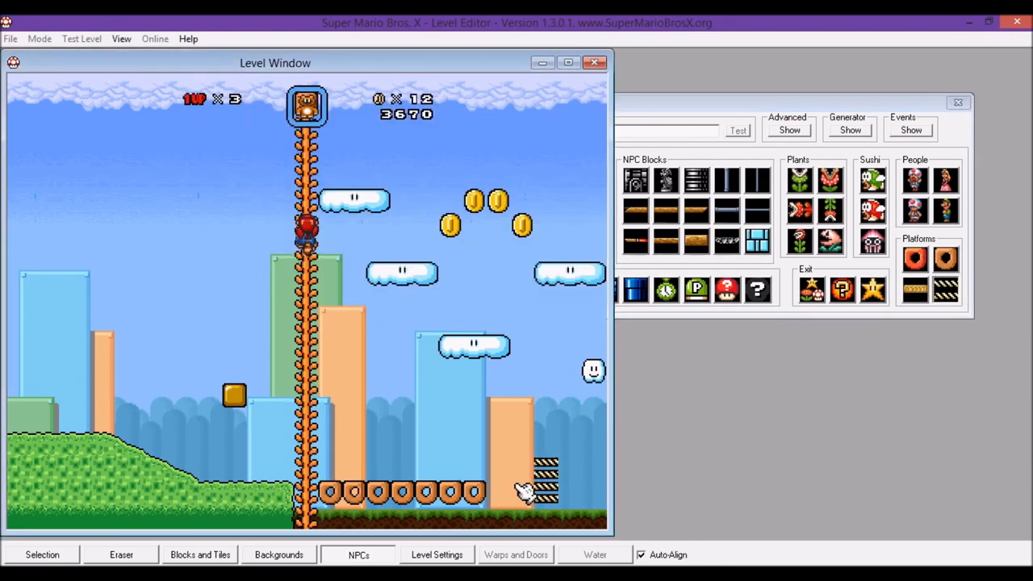
click(515, 488)
click(492, 492)
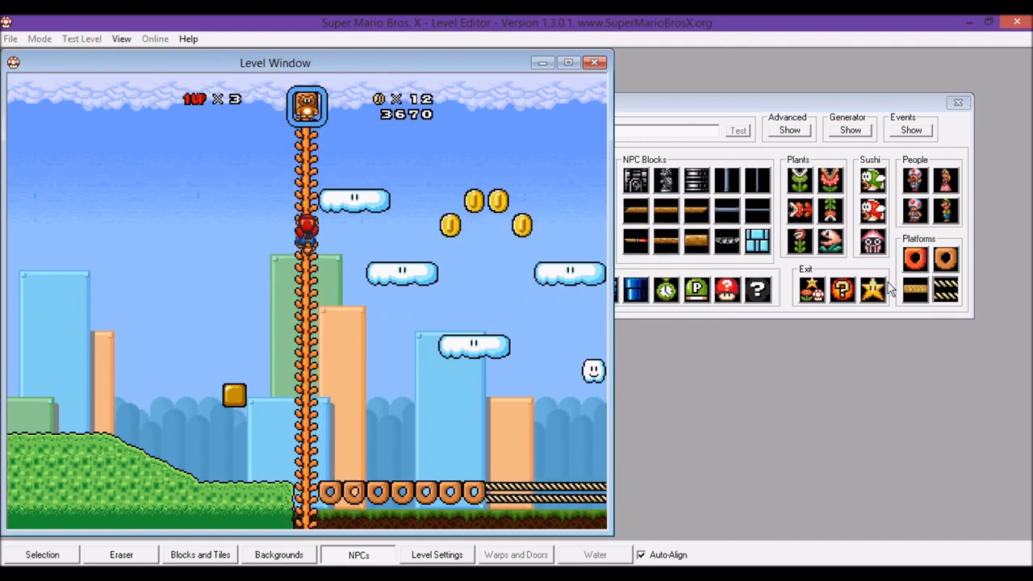
- Choose the tank wheels from the NPC blocks and place them on the doughnut platforms
click(692, 315)
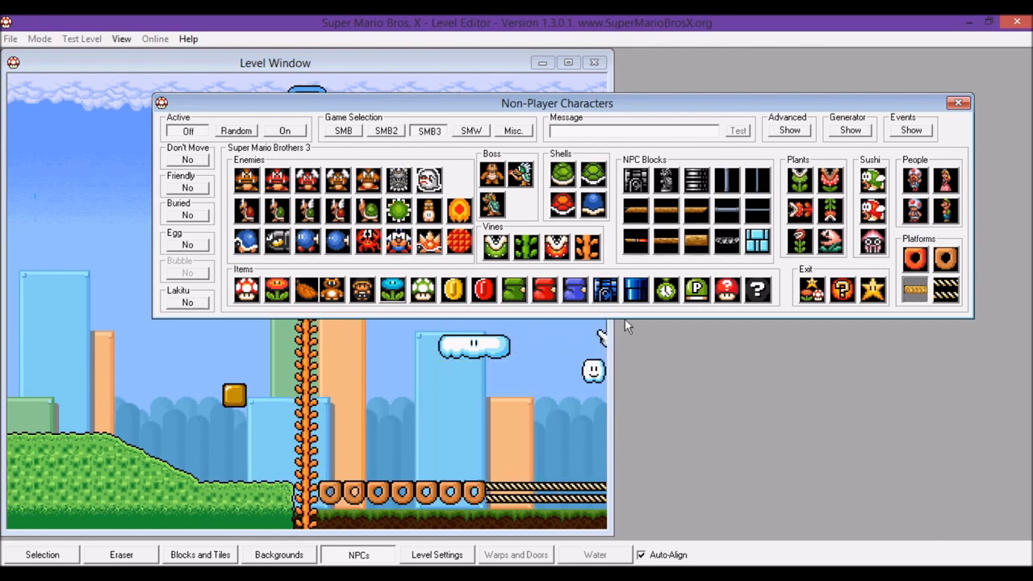
click(726, 240)
click(454, 483)
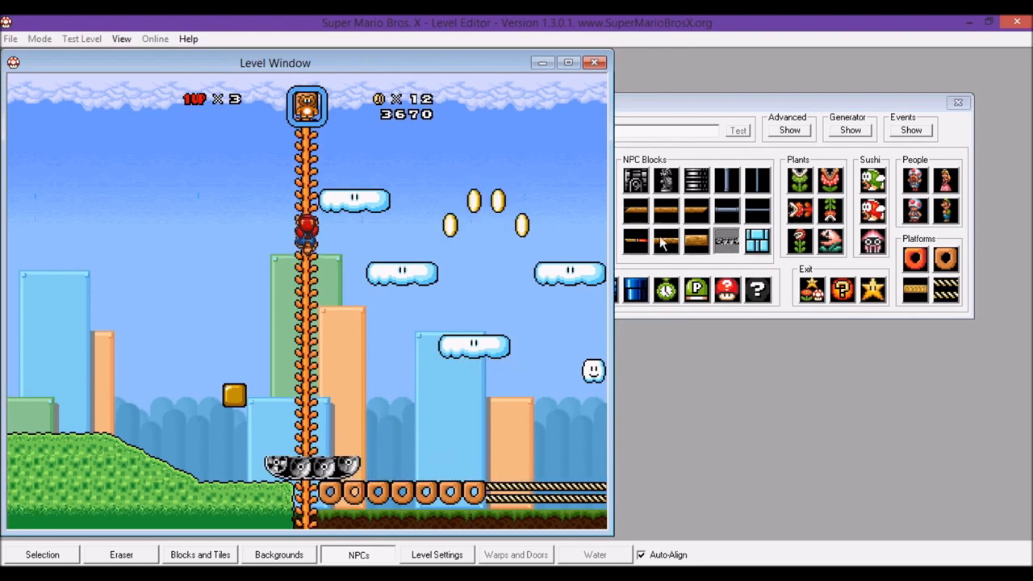
- Place wooden NPC blocks on the green slope, at the vine's base, and in a stack on the doughnut platforms
click(684, 266)
click(696, 240)
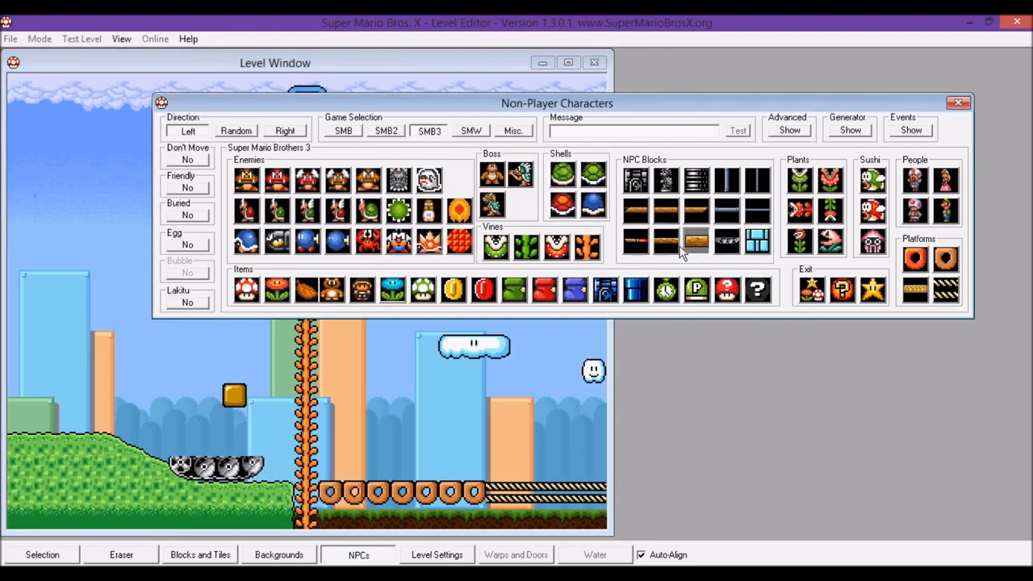
click(157, 456)
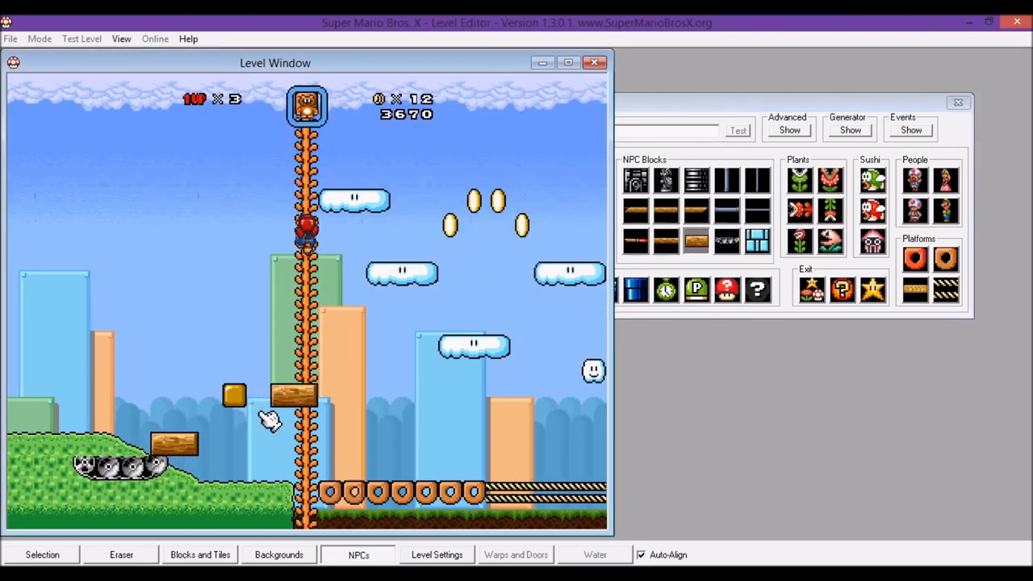
click(274, 471)
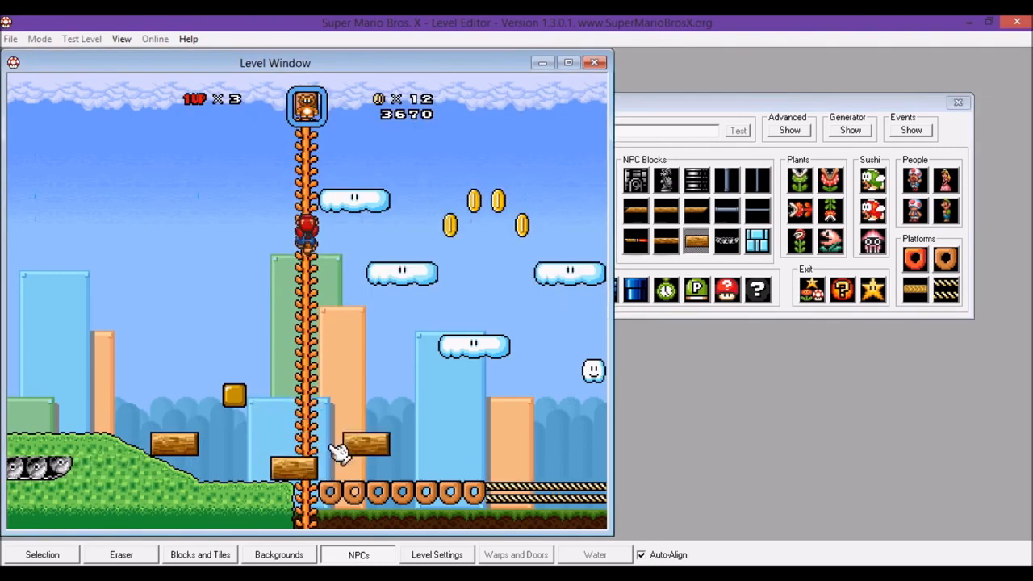
click(418, 398)
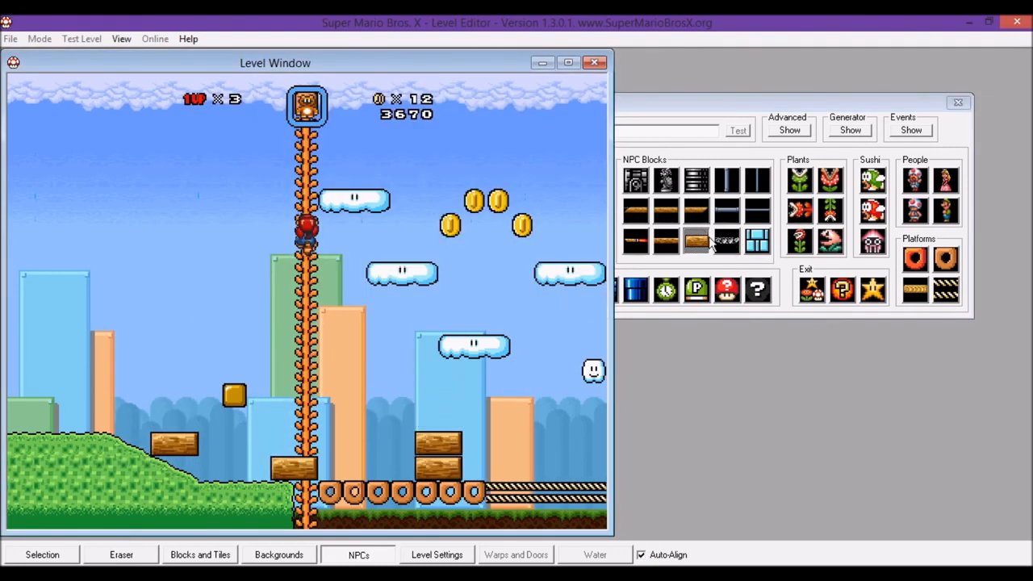
- Place another set of tank wheels on the conveyor belts and add a wooden block on top of them
click(717, 242)
click(504, 468)
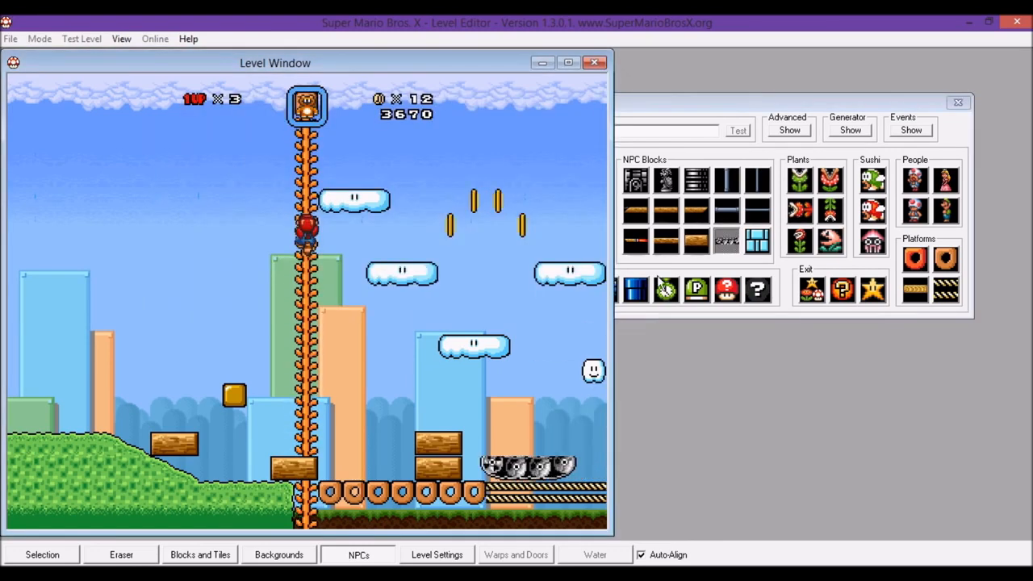
click(694, 246)
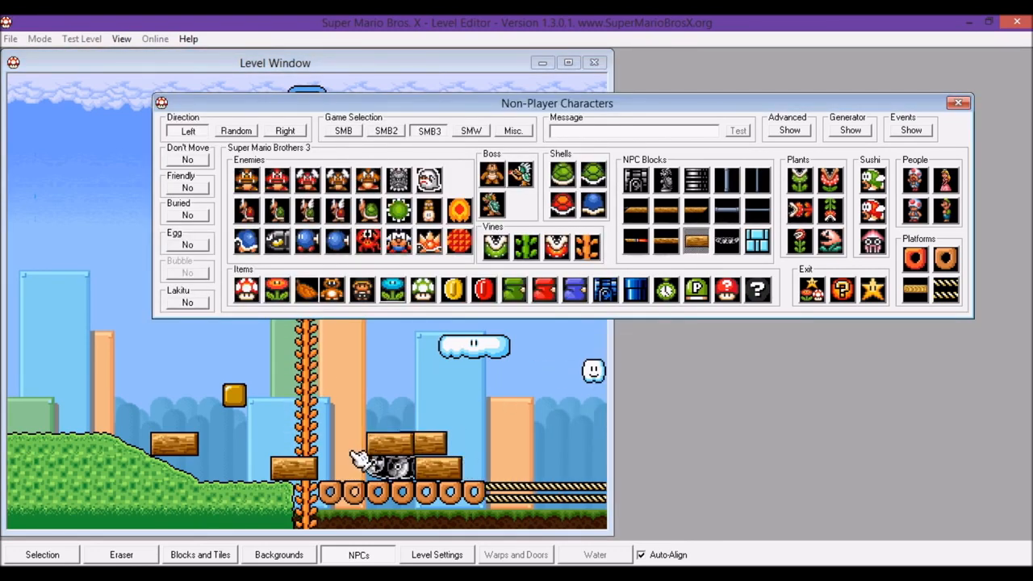
click(390, 407)
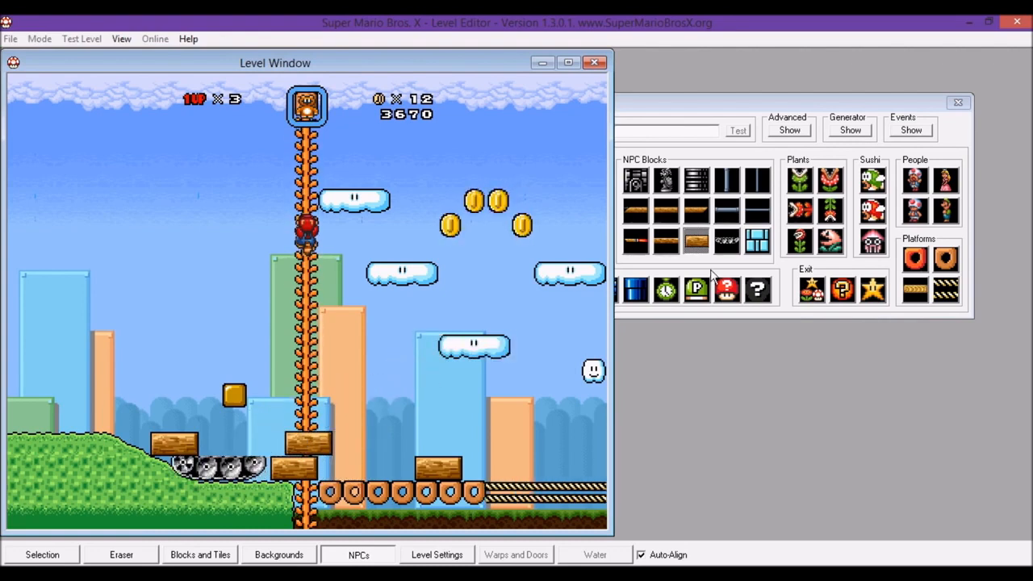
- Place a flaming rocket engine across the vine and an exit star above the conveyor belts
click(730, 158)
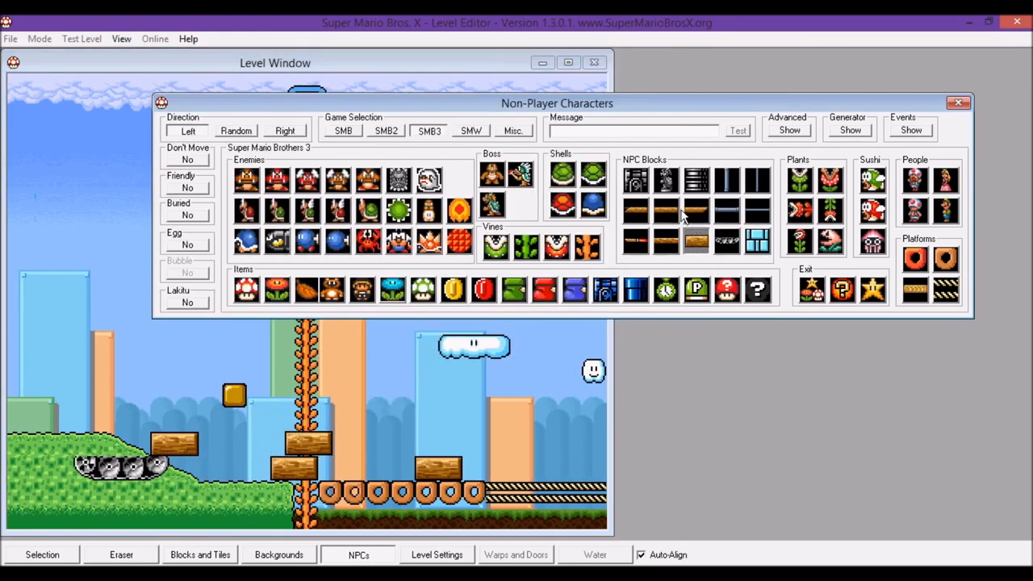
click(637, 241)
click(411, 406)
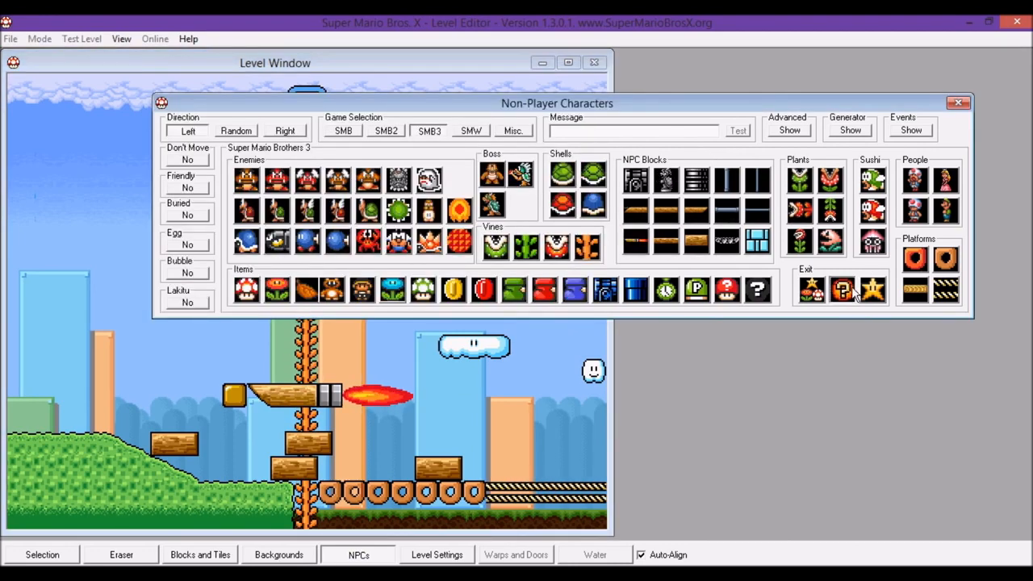
click(515, 451)
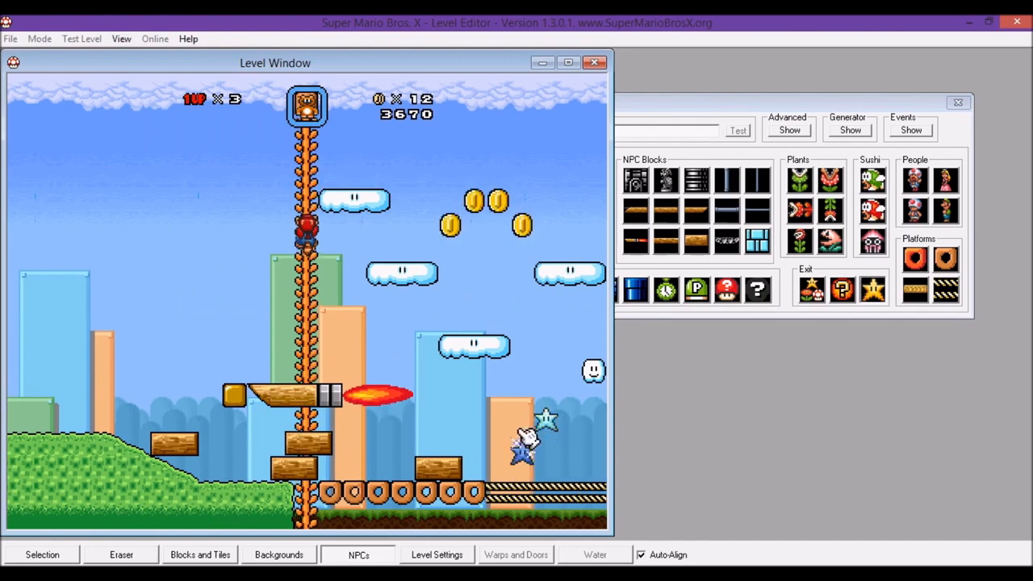
- Place a metal spool block beside the wooden block on the doughnut platforms and a statue on top of that wooden block
click(755, 162)
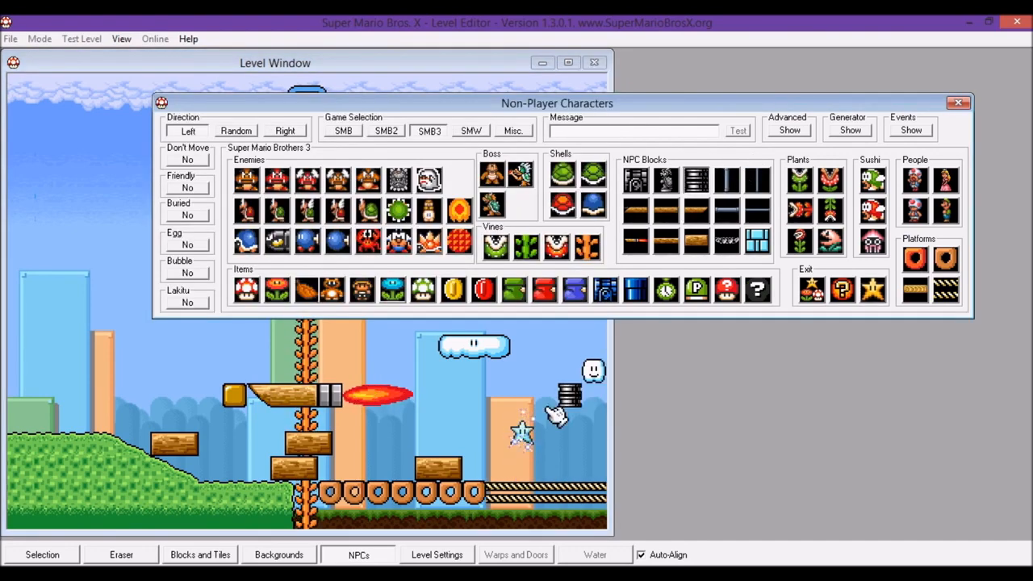
click(483, 470)
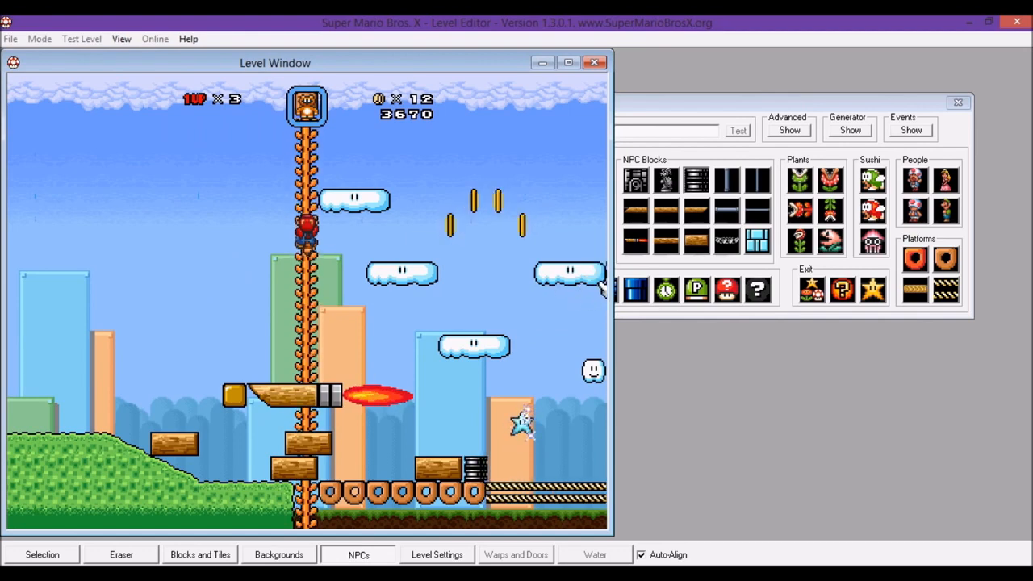
click(666, 161)
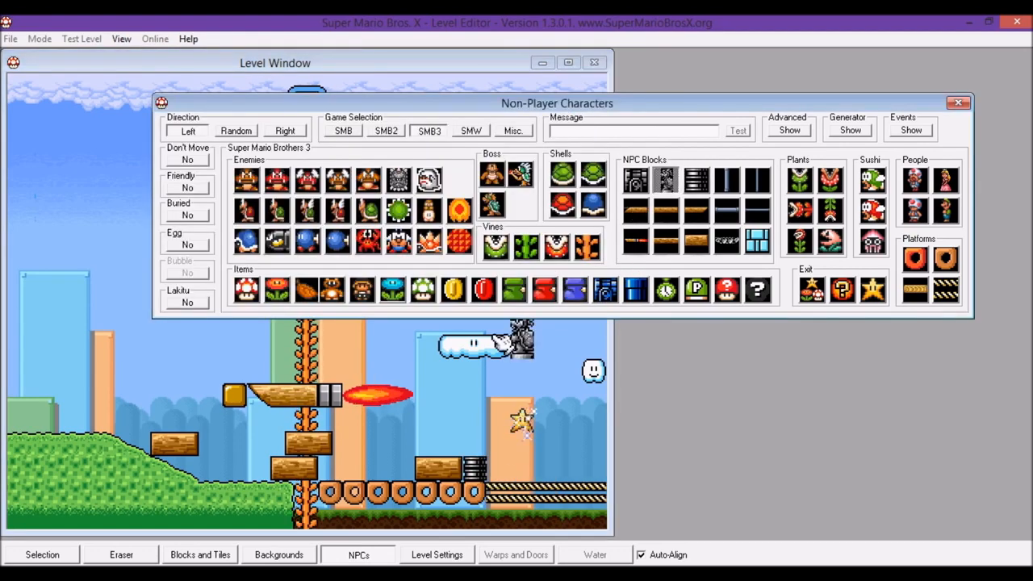
click(450, 428)
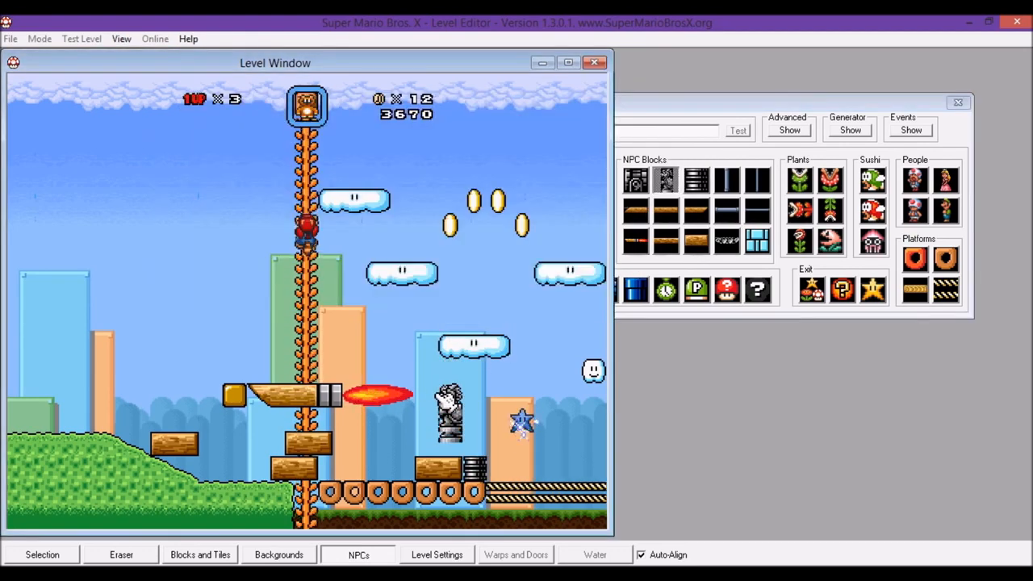
- Place a cannon on the yellow block at the rocket engine's tip and a portable cannon item on the metal spool block
click(638, 184)
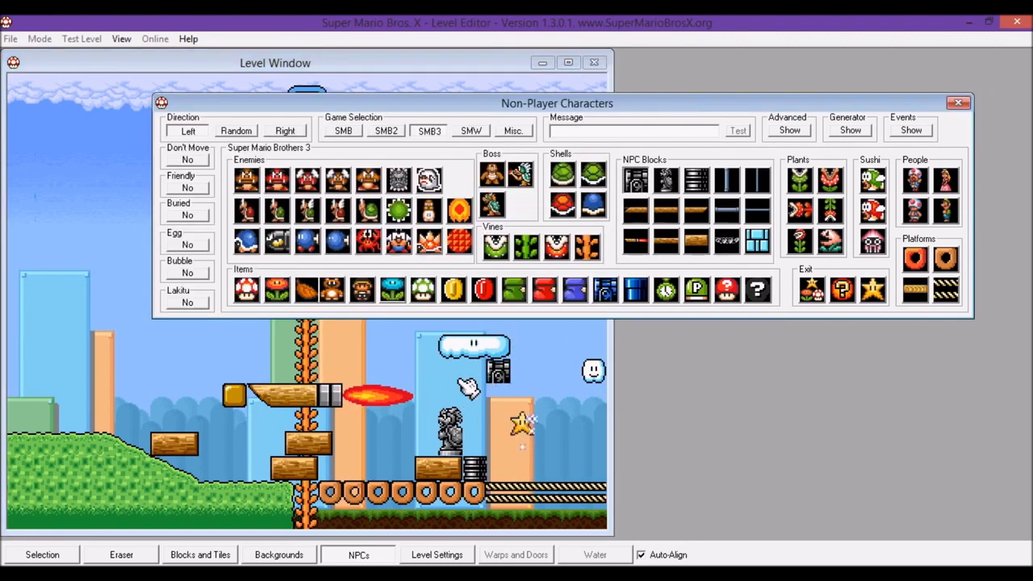
click(333, 373)
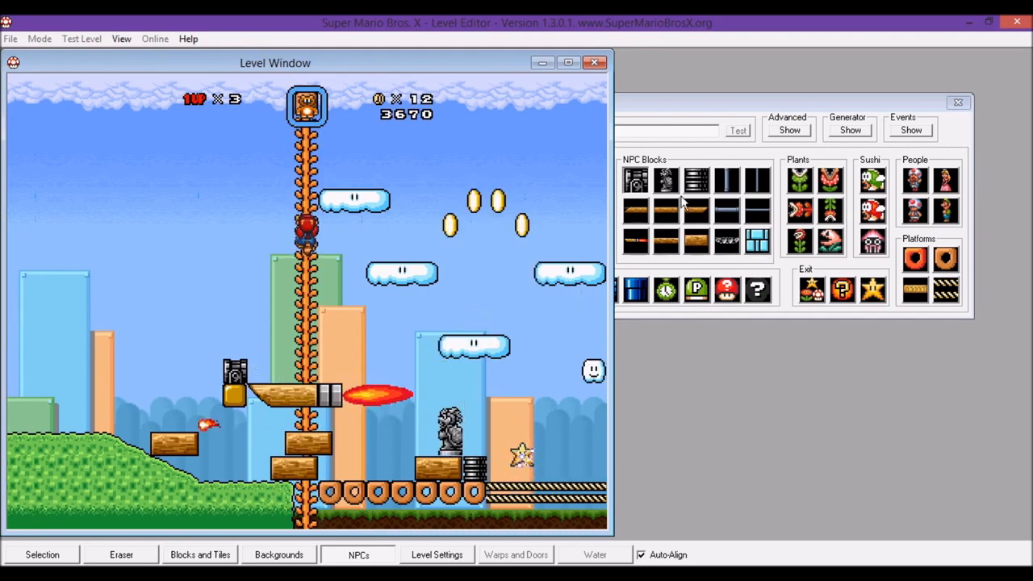
click(699, 171)
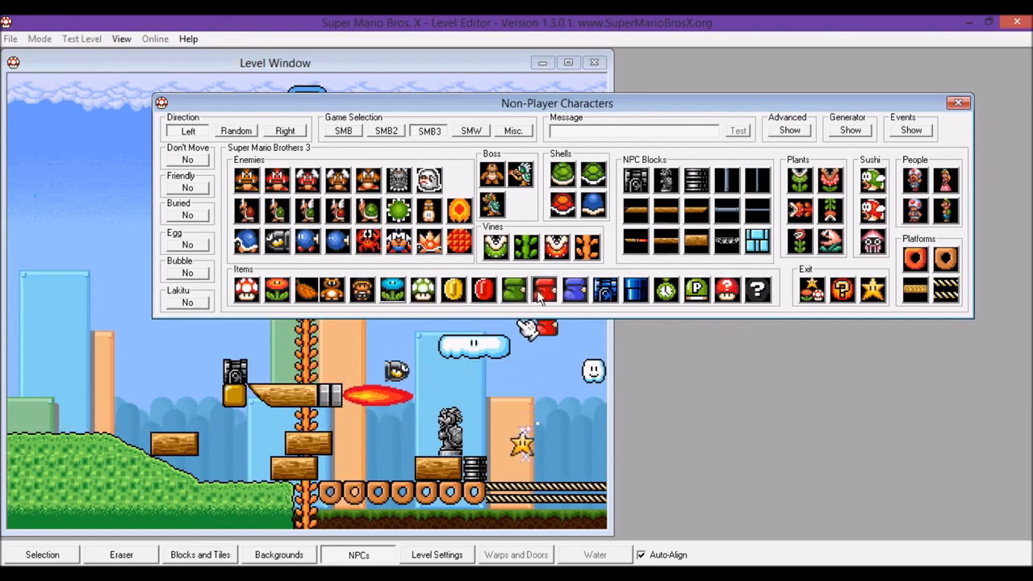
click(599, 342)
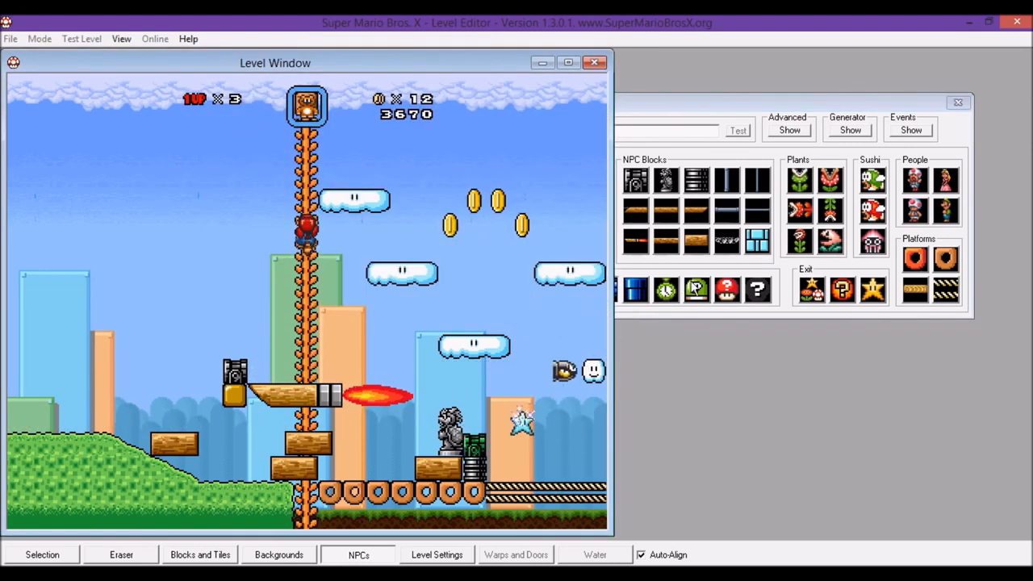
- Place a P switch on the cloud beside the top of the vine, moving the NPC window clear of the level
click(695, 289)
drag(458, 98, 682, 89)
click(339, 184)
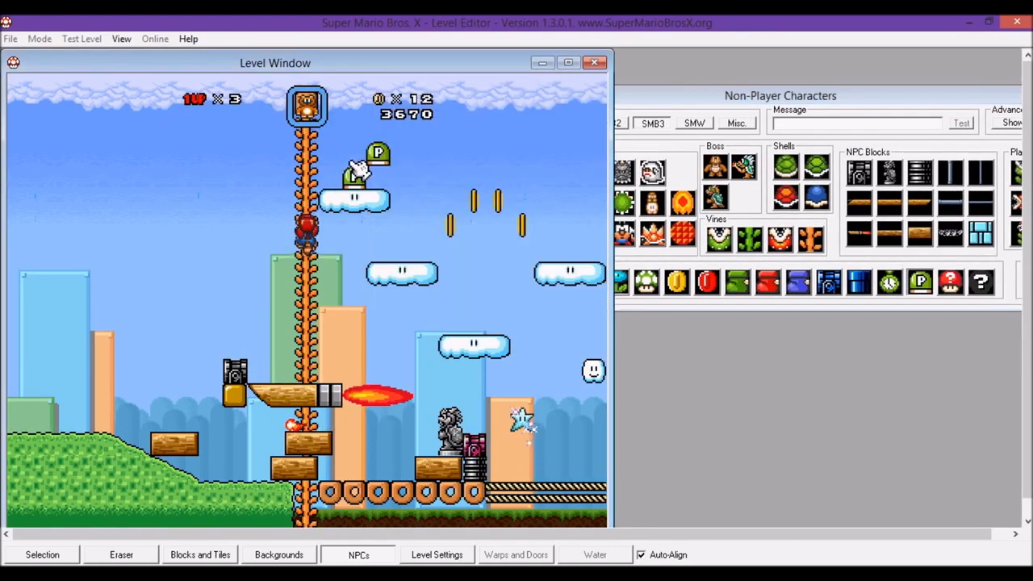
- Leave the vine, stomp the P switch and hop Mario right across the clouds, collecting the coins
key(Up)
key(Right)
key(Right)
key(z)
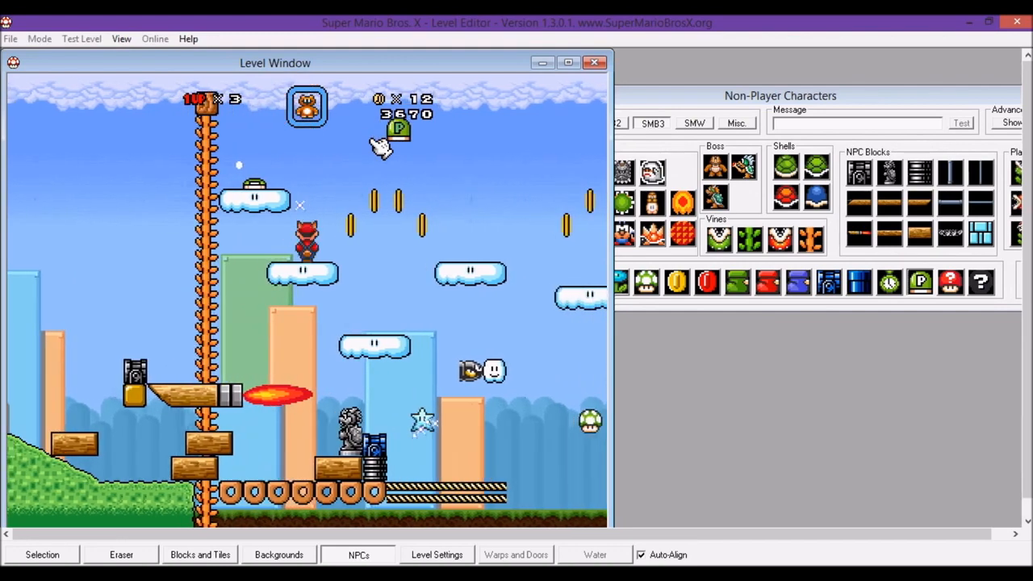
key(Right)
key(z)
key(Left)
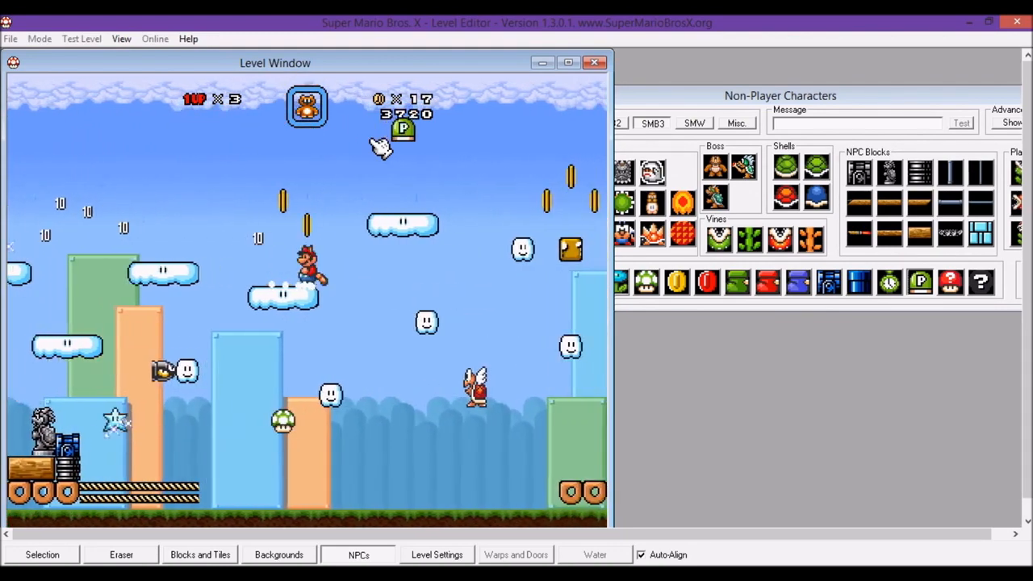
- Jump Mario up to the next cloud and on past the doughnut platforms to the grassy slope with the Goombas
key(z)
key(Right)
key(z)
key(Right)
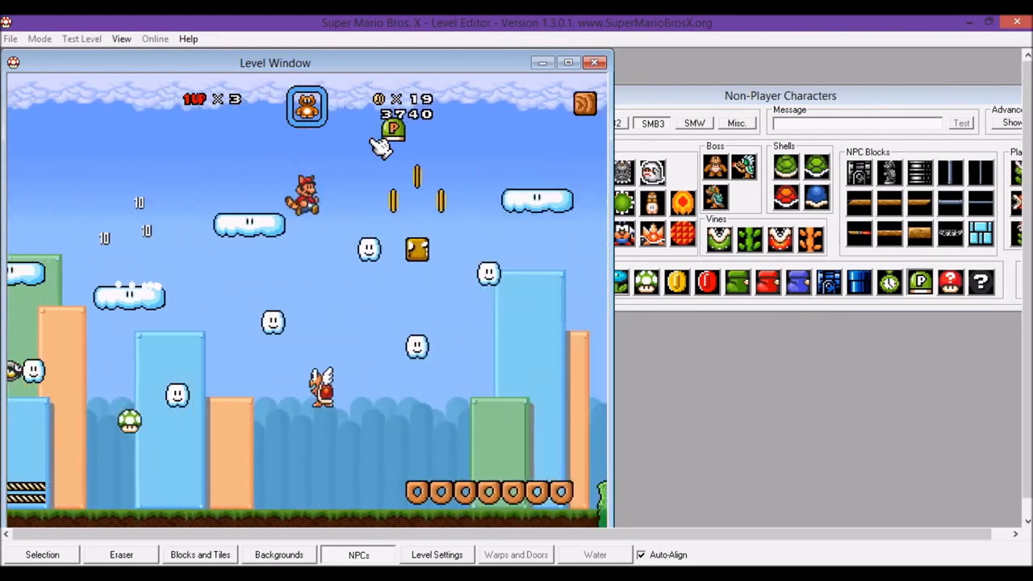
key(Right)
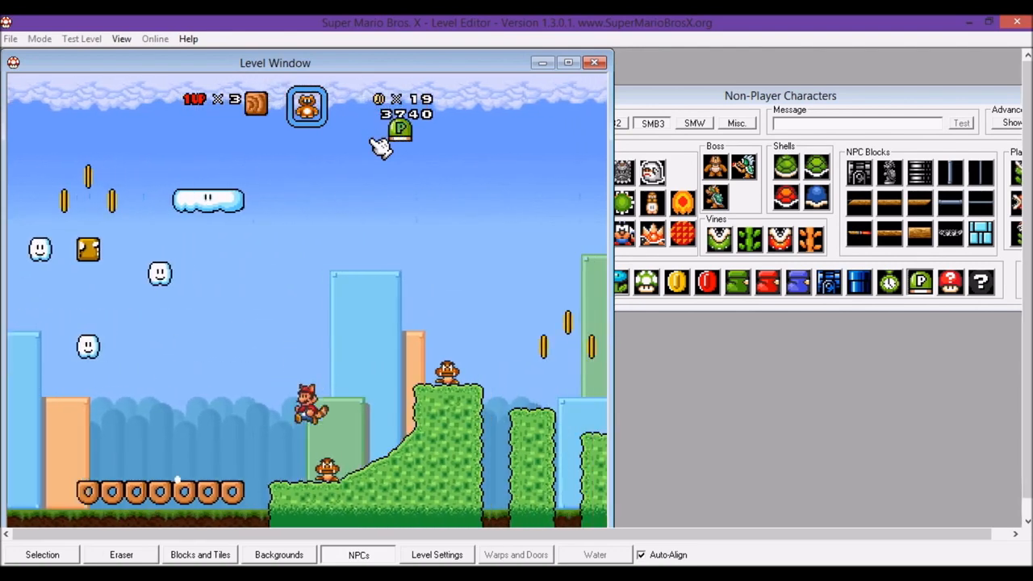
- Defeat the Goombas on the grassy slope and bring Mario back to the doughnut platforms
key(z)
key(Left)
key(z)
key(Right)
key(Right)
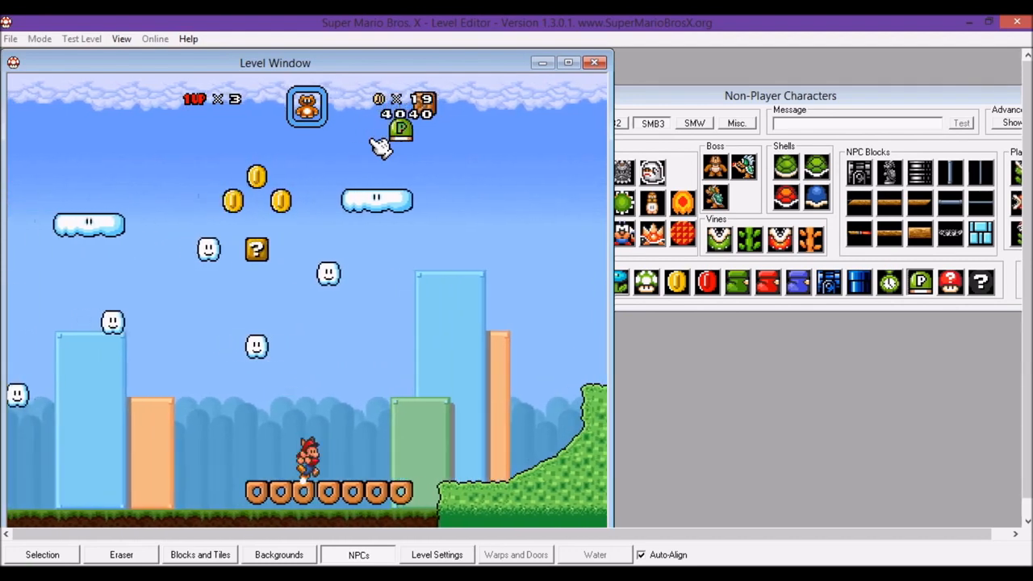
- Run Mario right over the grassy hill and across the grass columns, collecting the coins above them
key(Right)
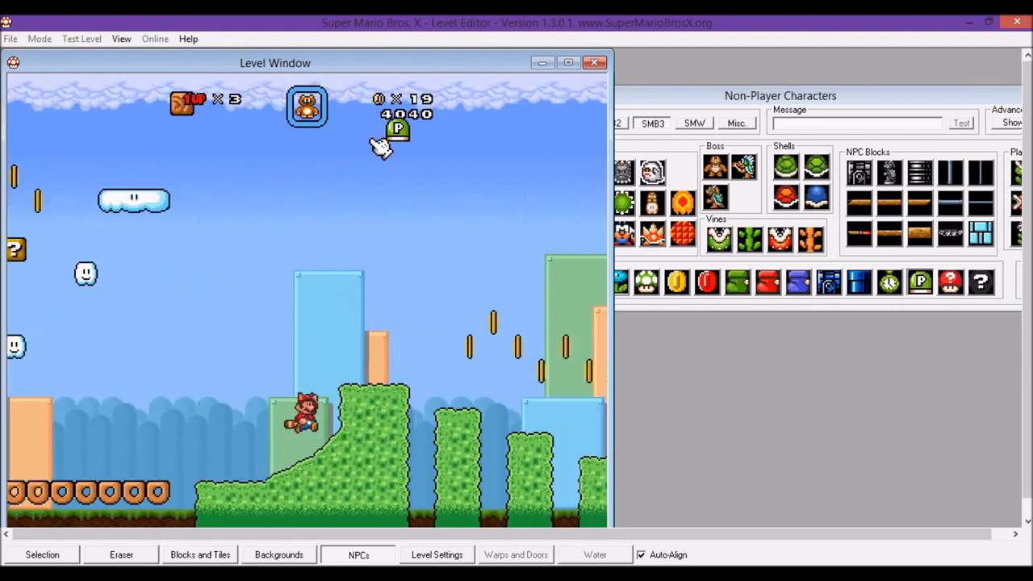
key(Right)
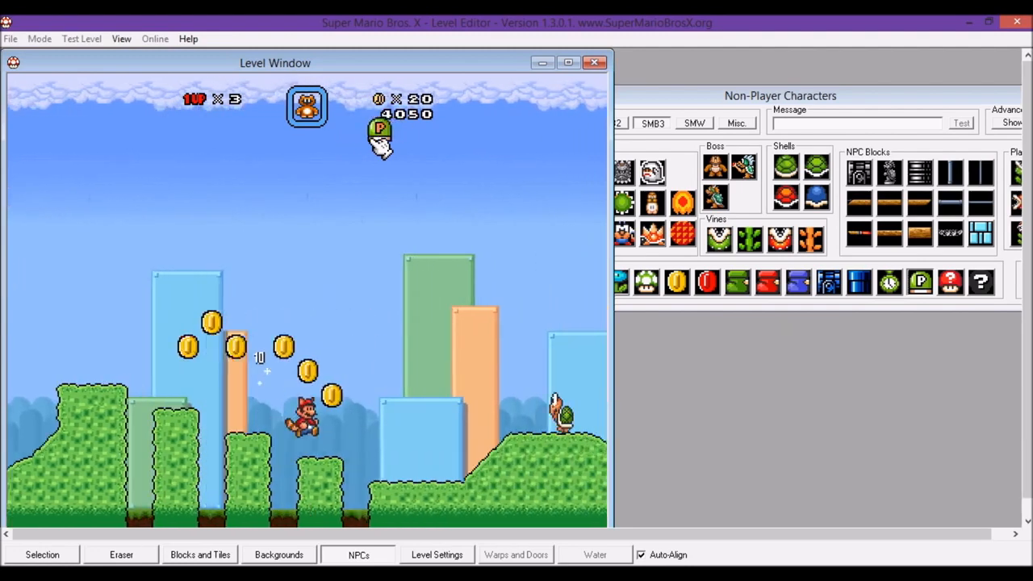
key(z)
key(Right)
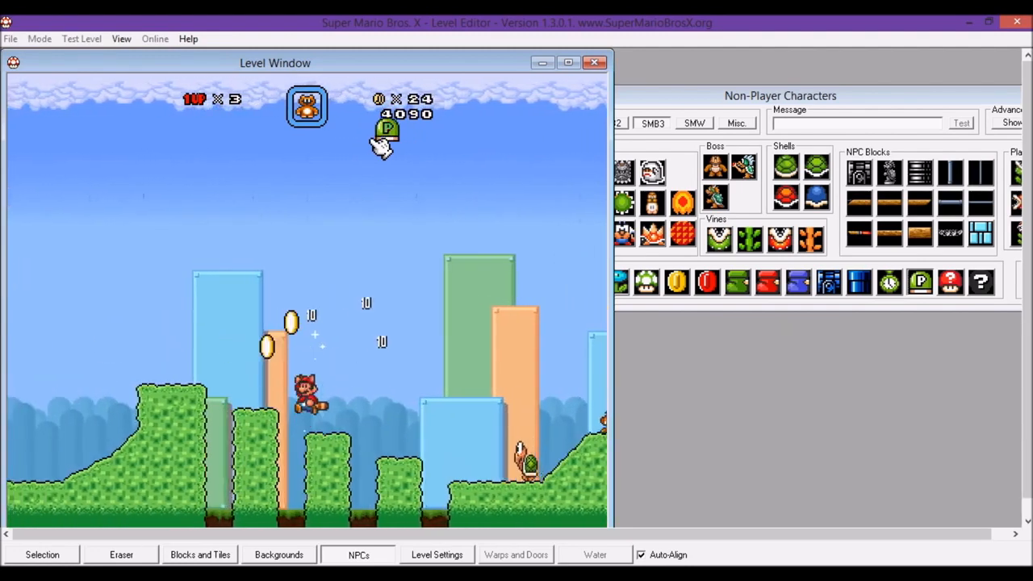
- Head back left through the remaining coins and climb Mario up the vine beside the doughnut platforms
key(Left)
key(Up)
key(Left)
key(z)
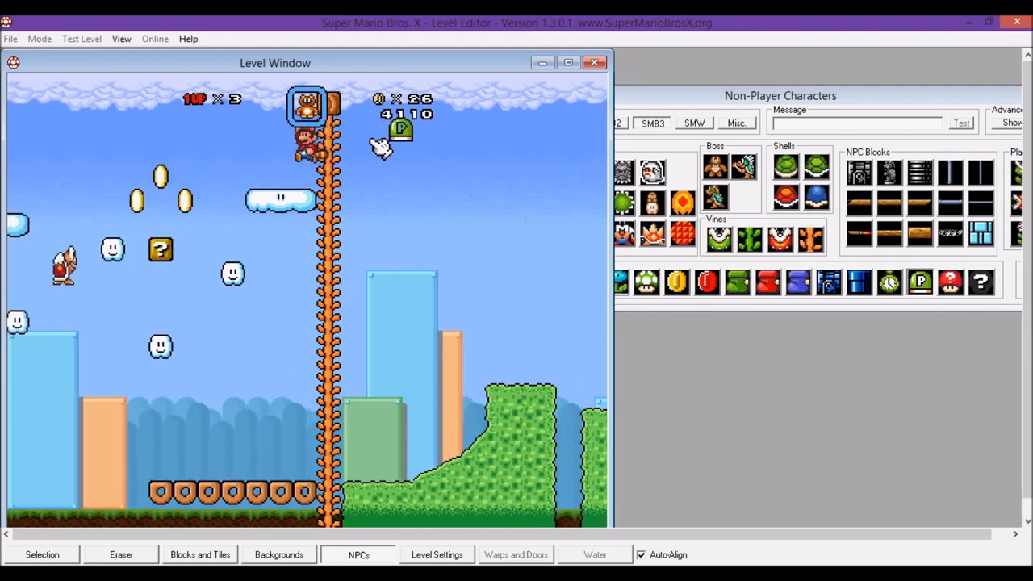
- Jump Mario left off the vine onto the clouds and down to the small smiling cloud above the green mushroom
key(z)
key(Left)
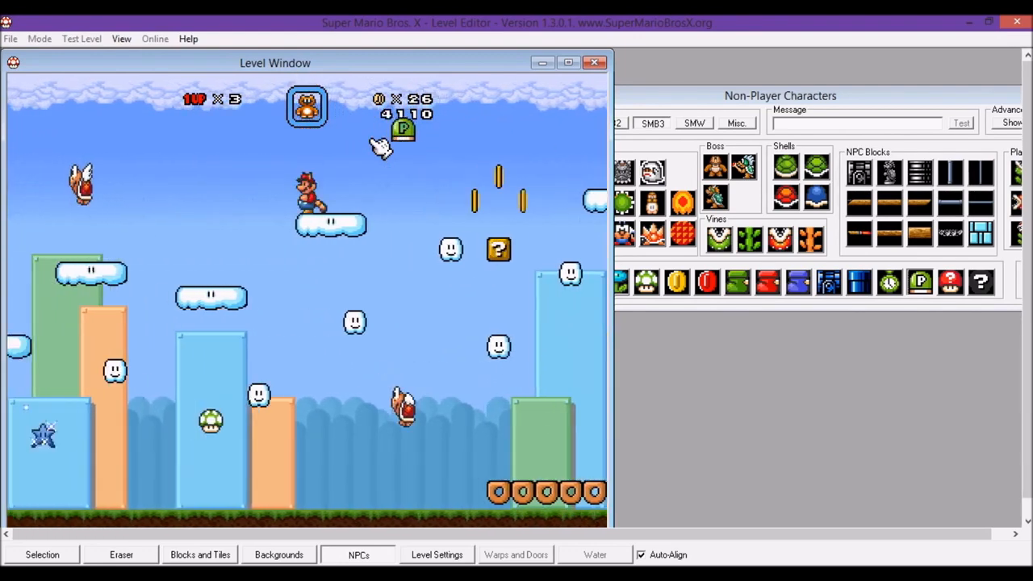
key(Right)
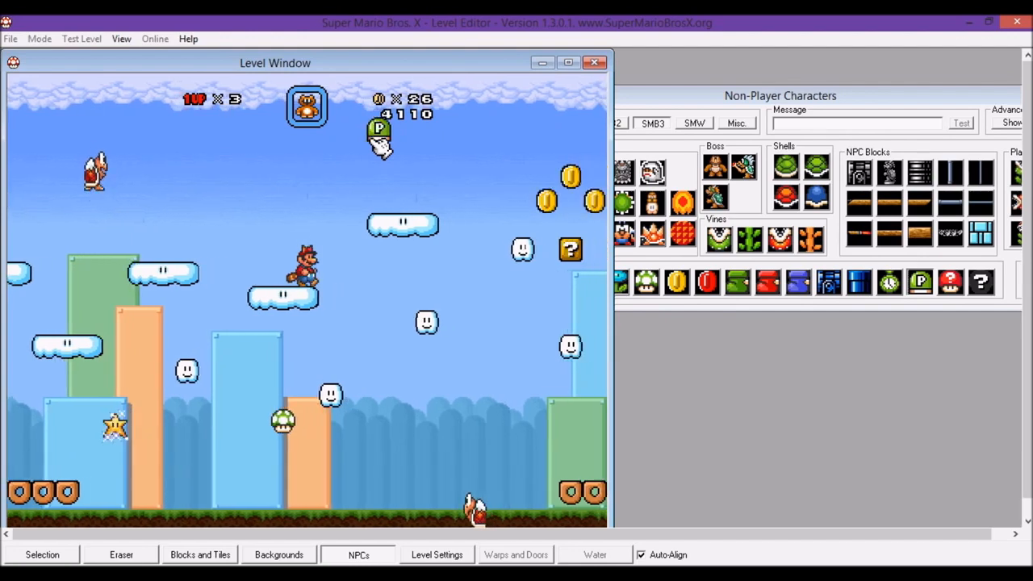
key(Left)
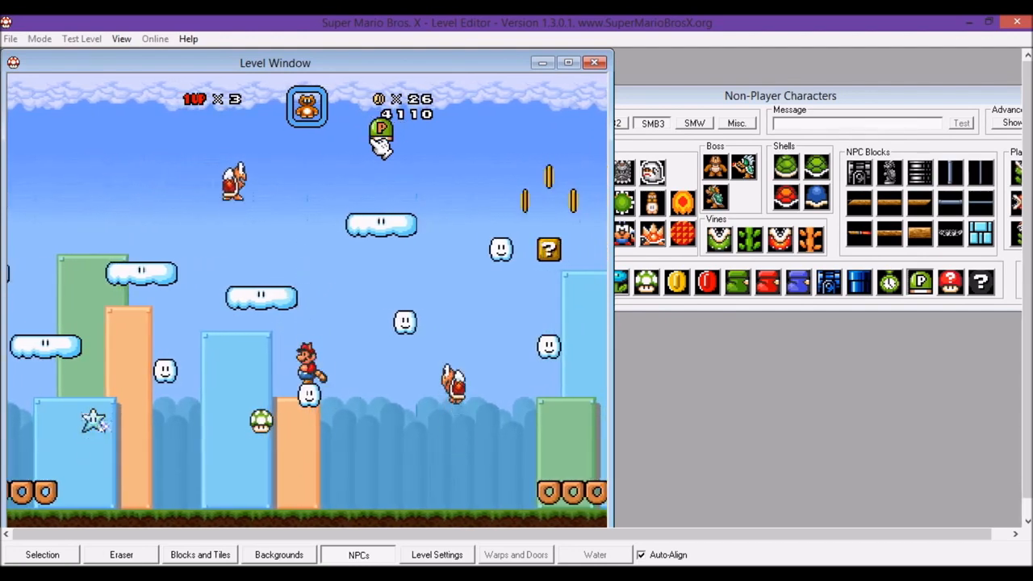
- Clear the P switch from the cursor and remove the green mushroom below the small smiling cloud
click(687, 158)
right_click(380, 388)
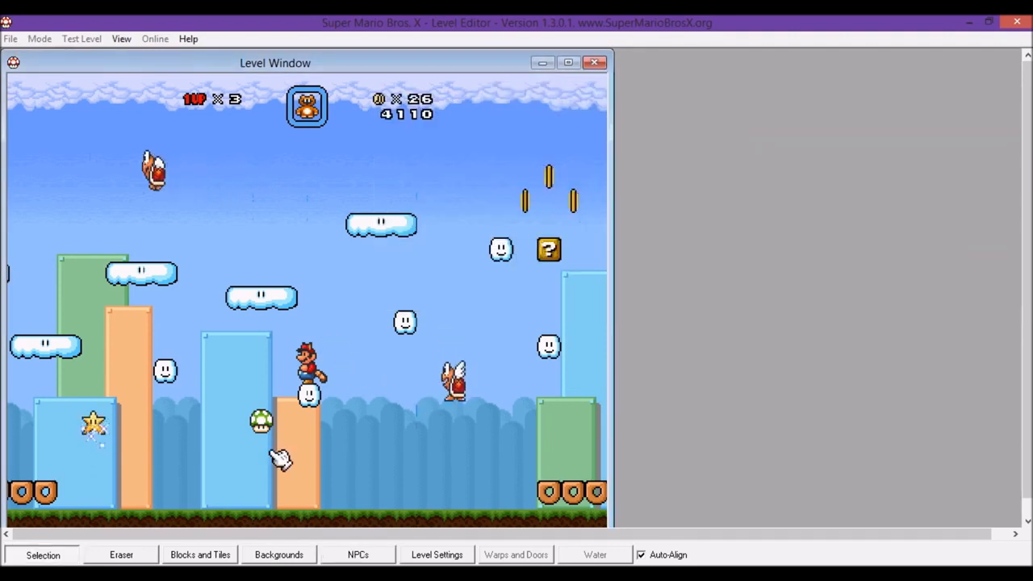
click(286, 449)
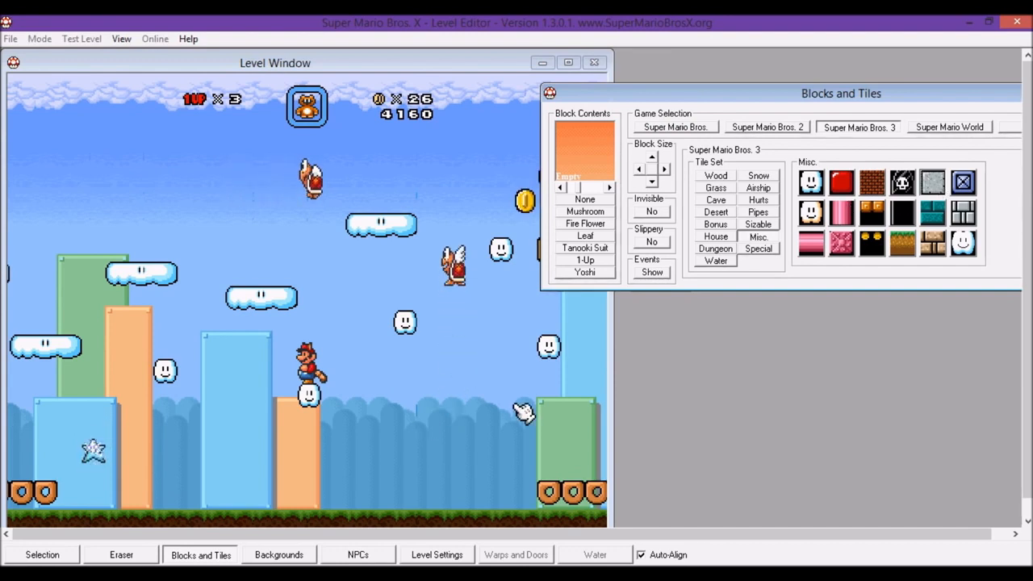
- Place a red Super Mario Bros. 3 Misc. block containing a mushroom directly above Mario
click(437, 389)
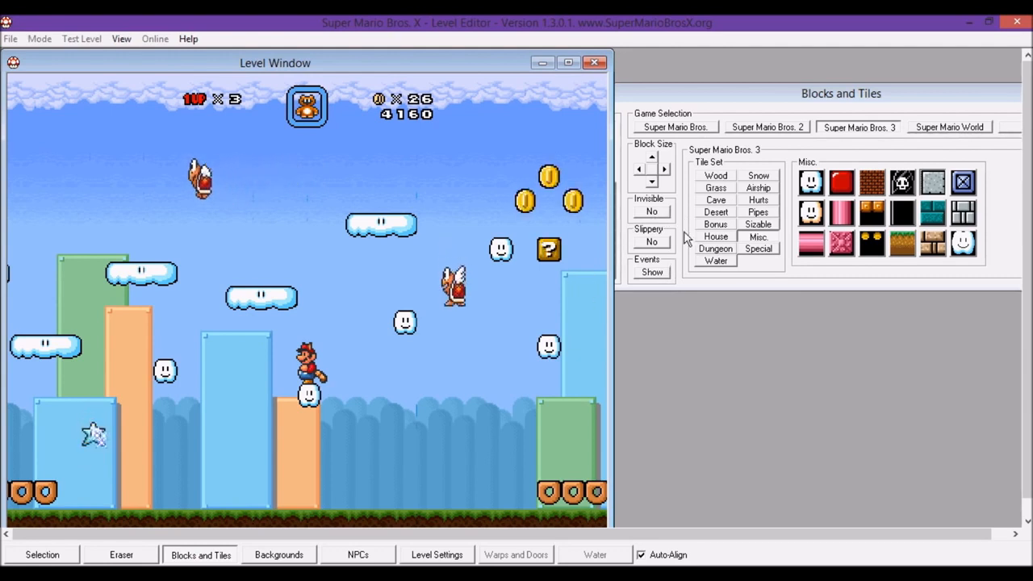
click(843, 181)
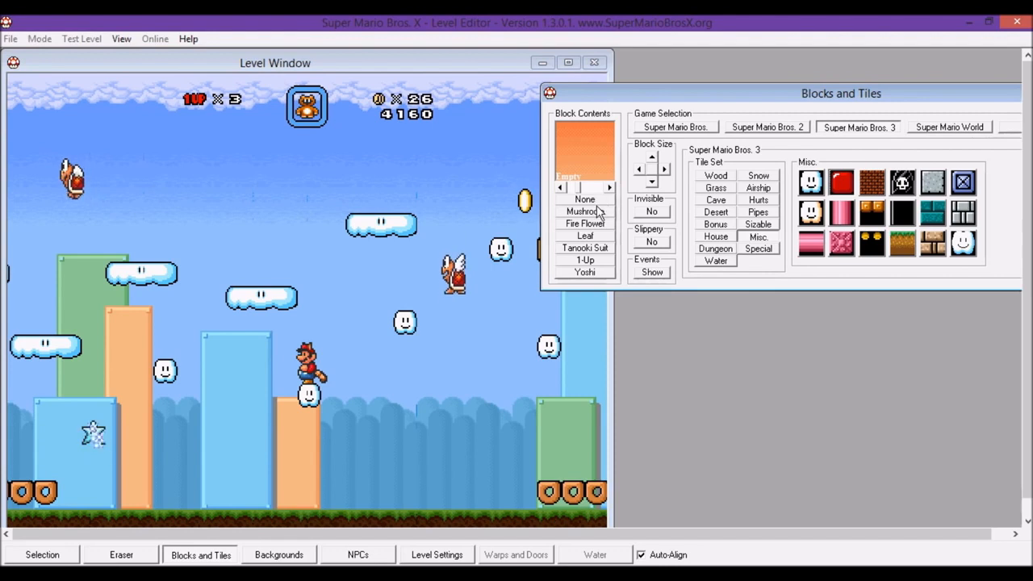
click(318, 345)
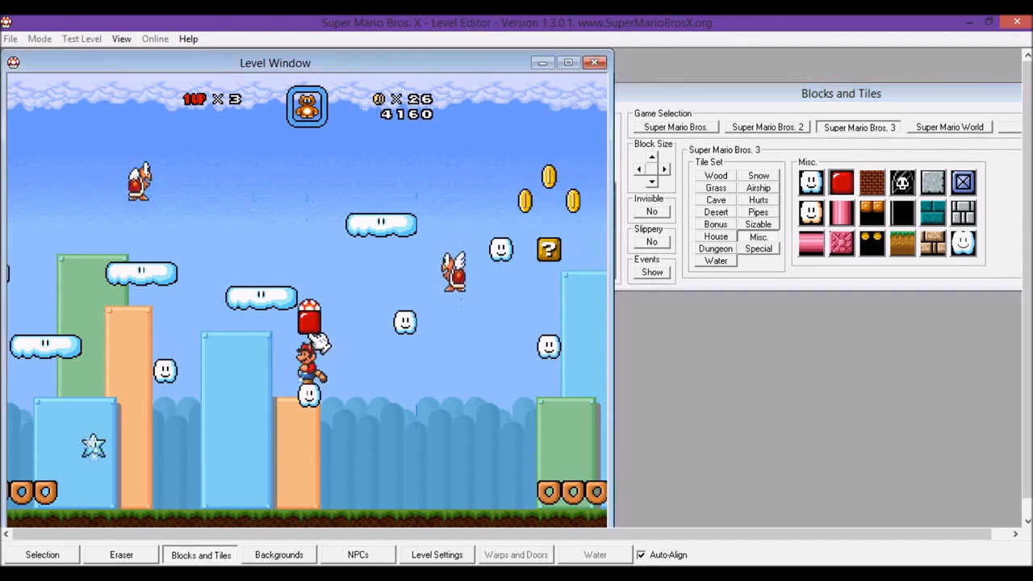
- Move Mario around beneath the used block, then jump left to the neighbouring small smiling cloud
key(Right)
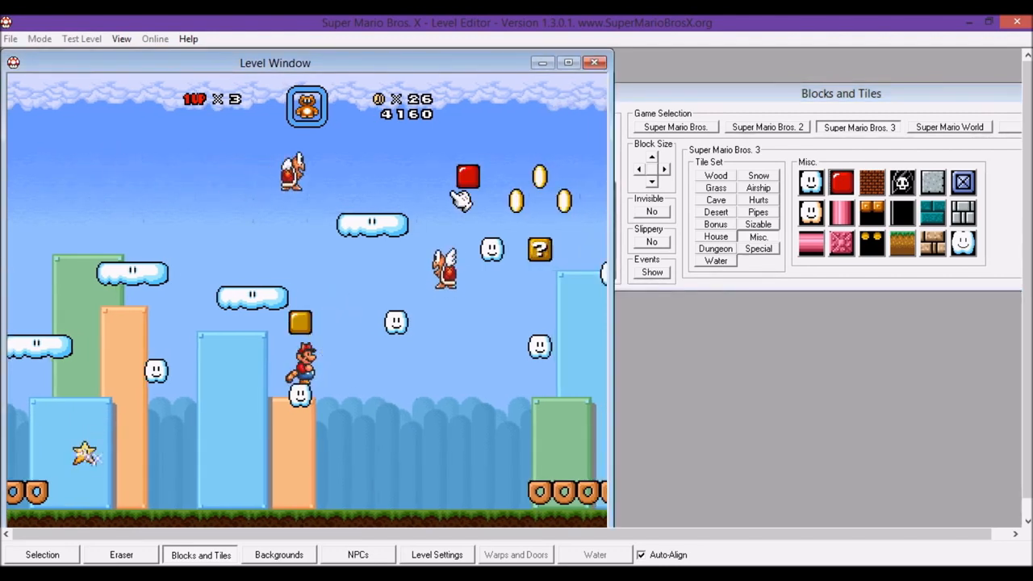
key(Left)
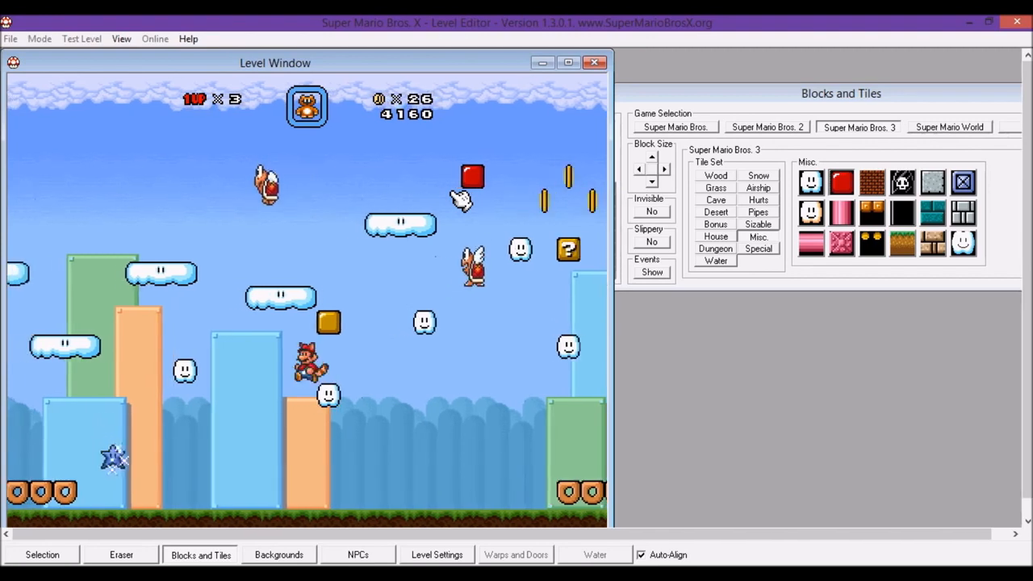
key(Right)
key(Left)
key(Right)
key(z)
key(Left)
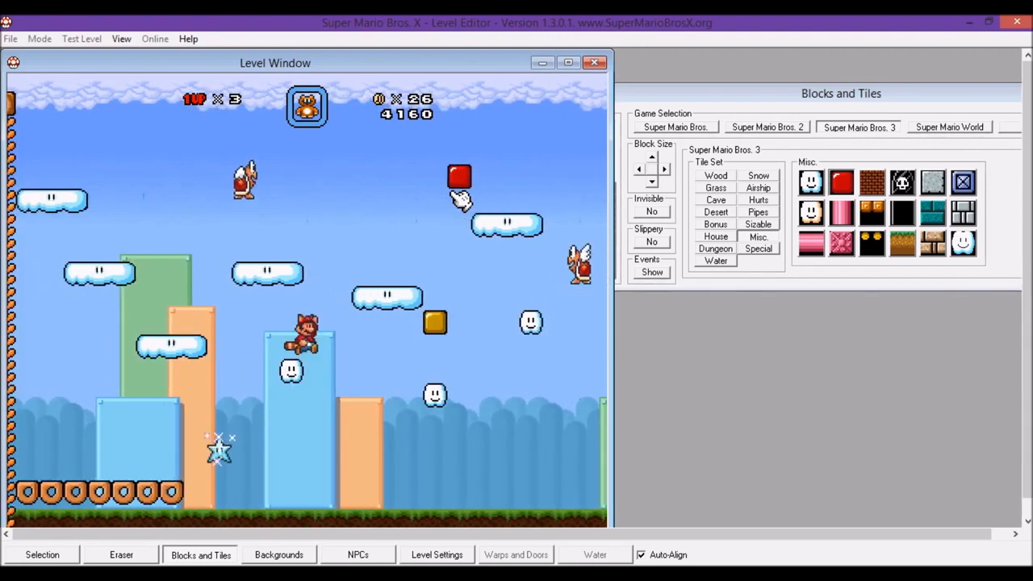
- Jump Mario back right over the clouds toward the coins and the question block
key(Right)
key(z)
key(Right)
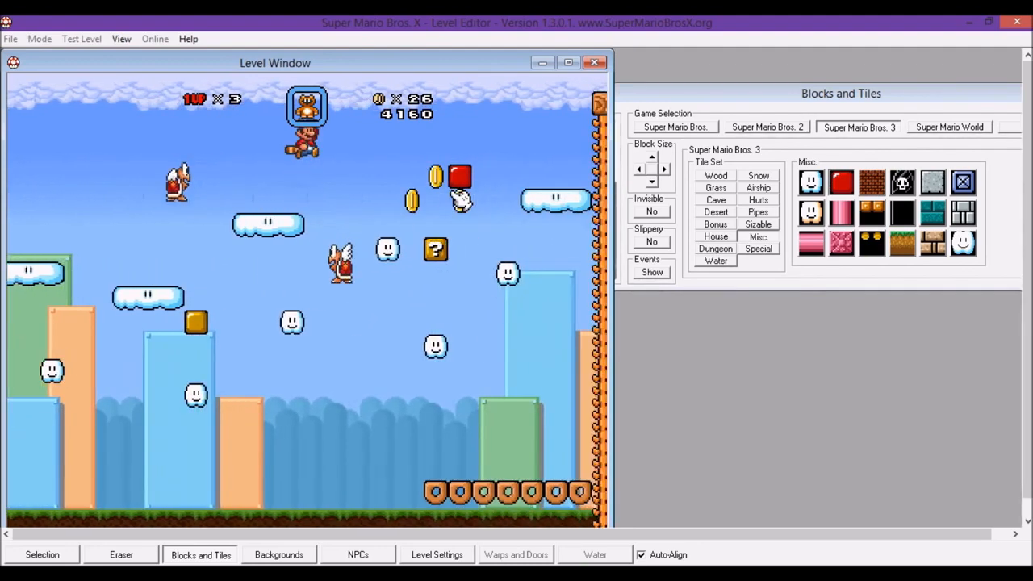